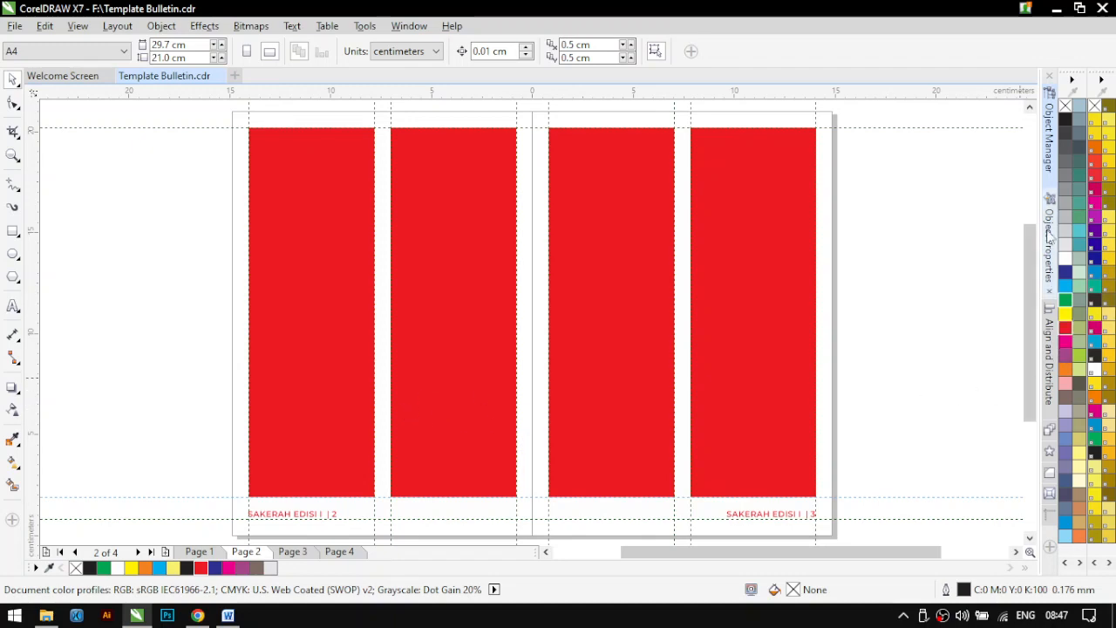
Show the Object Manager and collapse the Page 1, Page 2-3 and Page 4 entries, leaving Master Page expanded
click(1049, 136)
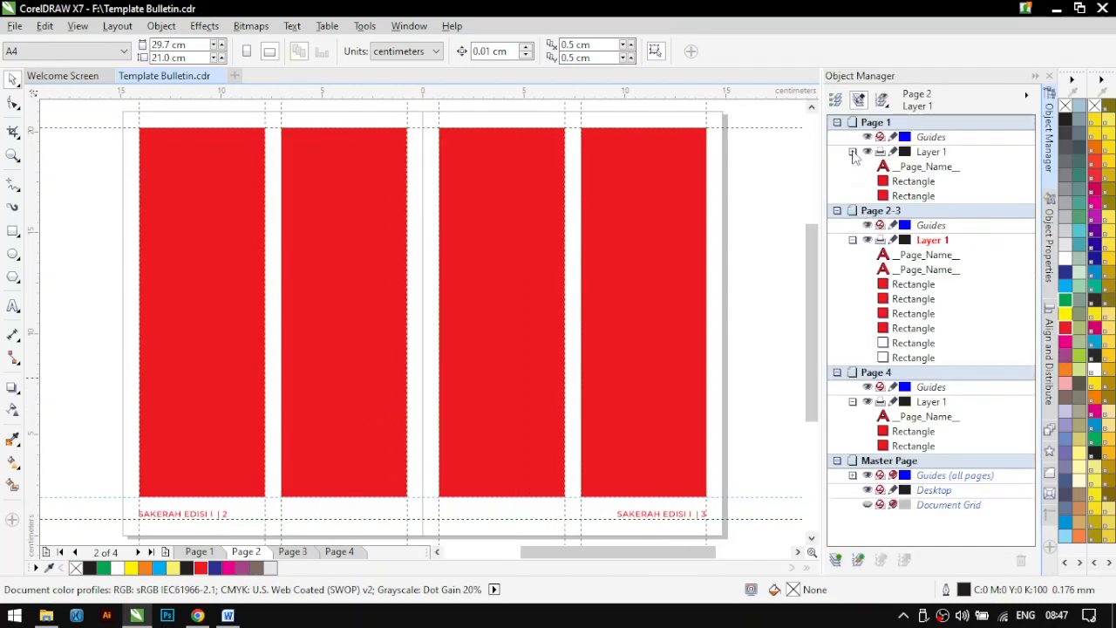
click(837, 122)
click(837, 136)
click(837, 151)
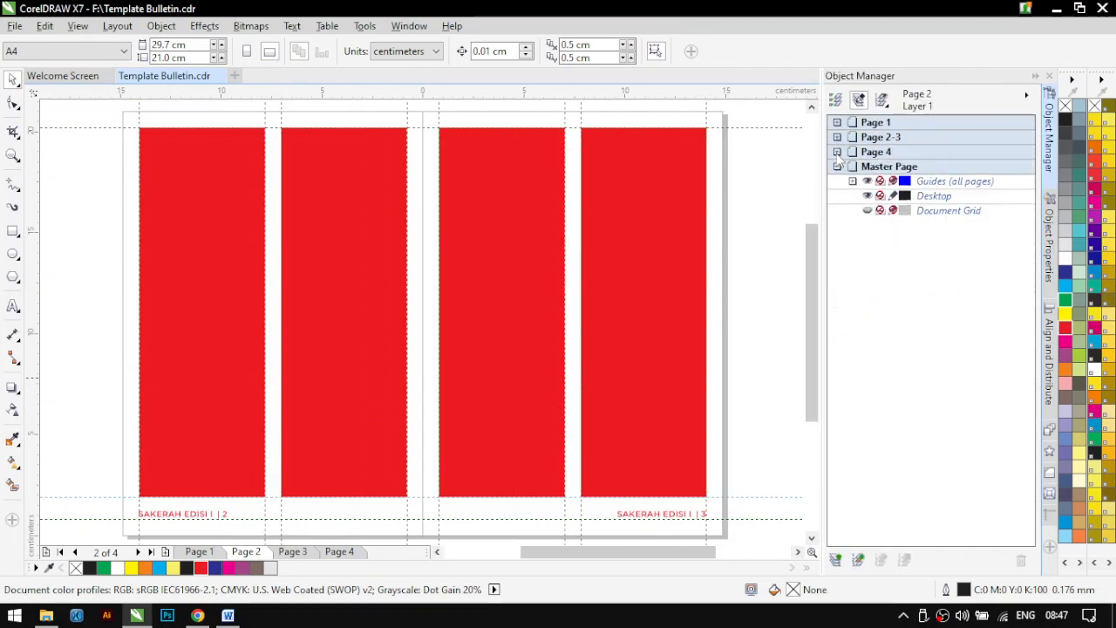
click(837, 166)
click(837, 166)
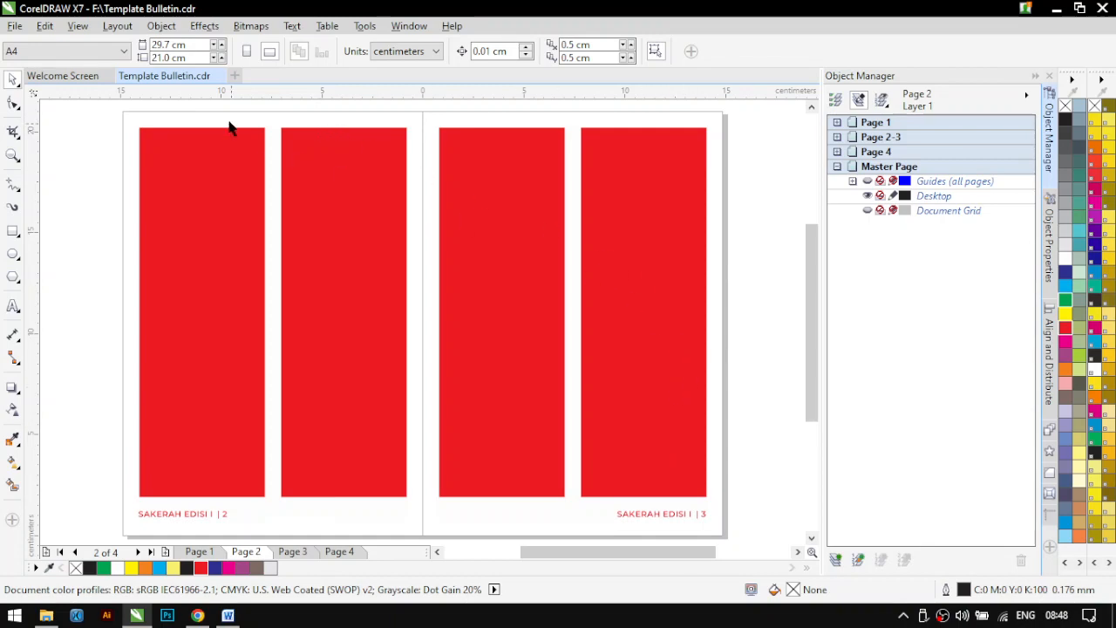
Start a new document from the CorelDRAW default preset with the page size set to A4
click(235, 77)
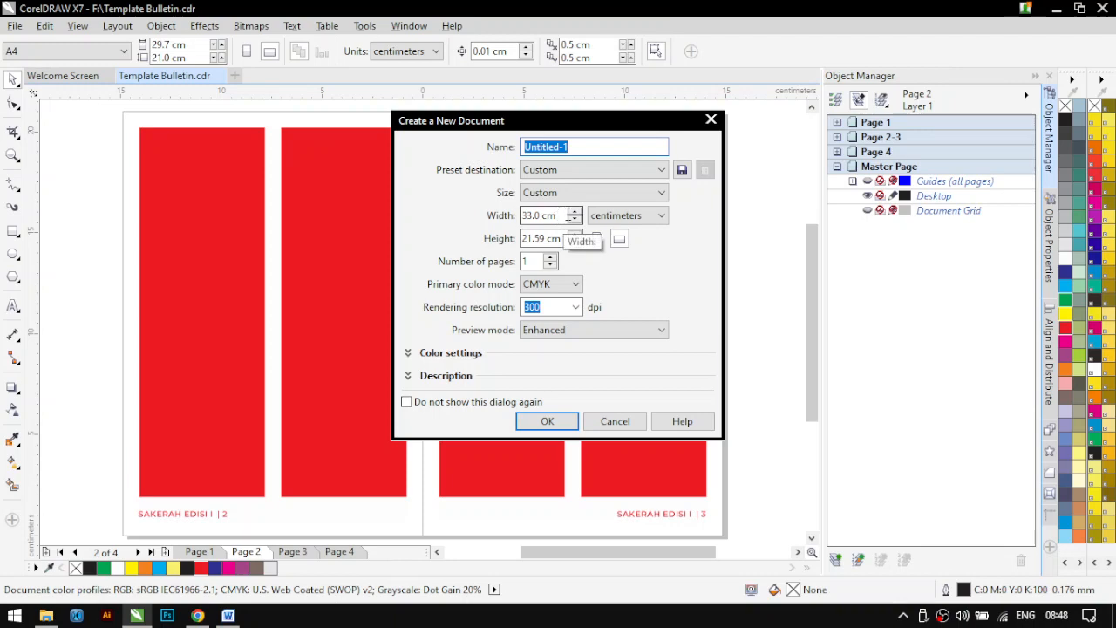
click(599, 173)
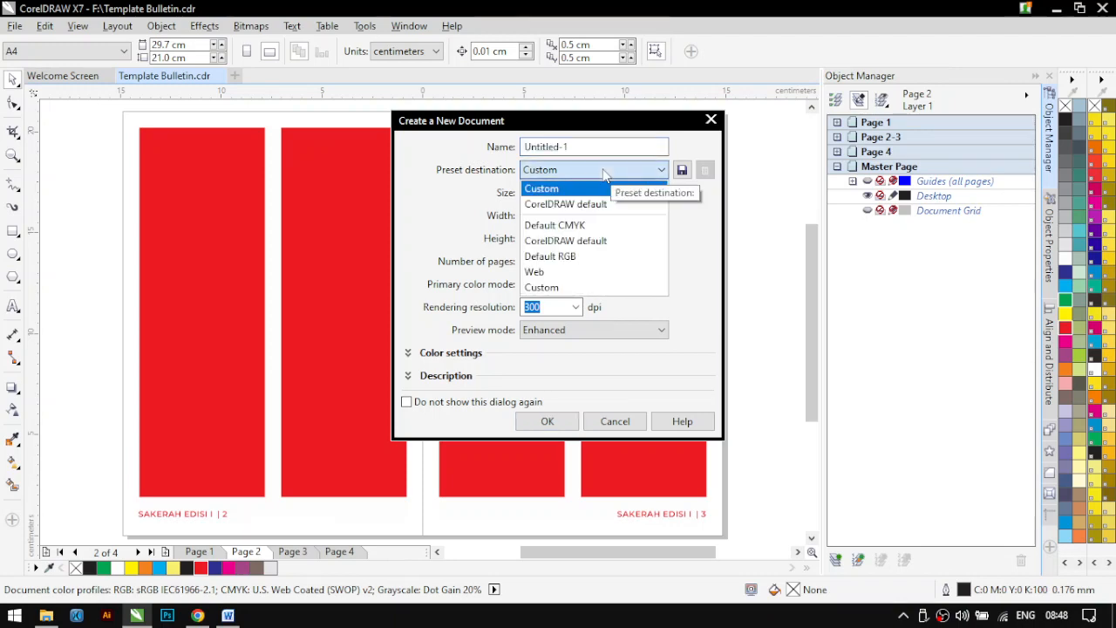
click(591, 204)
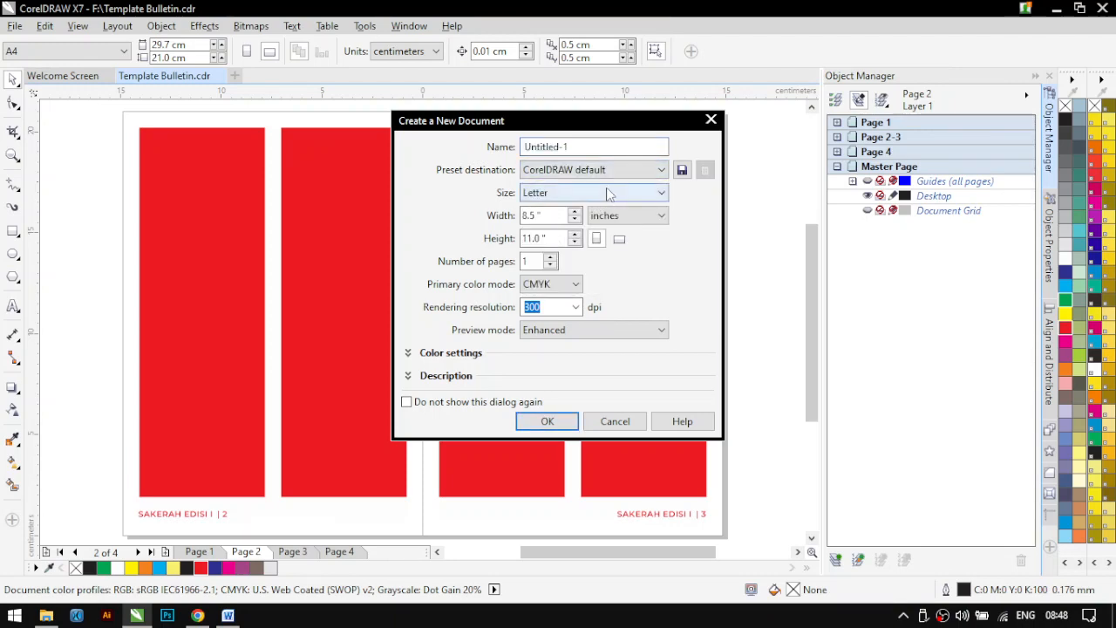
click(610, 193)
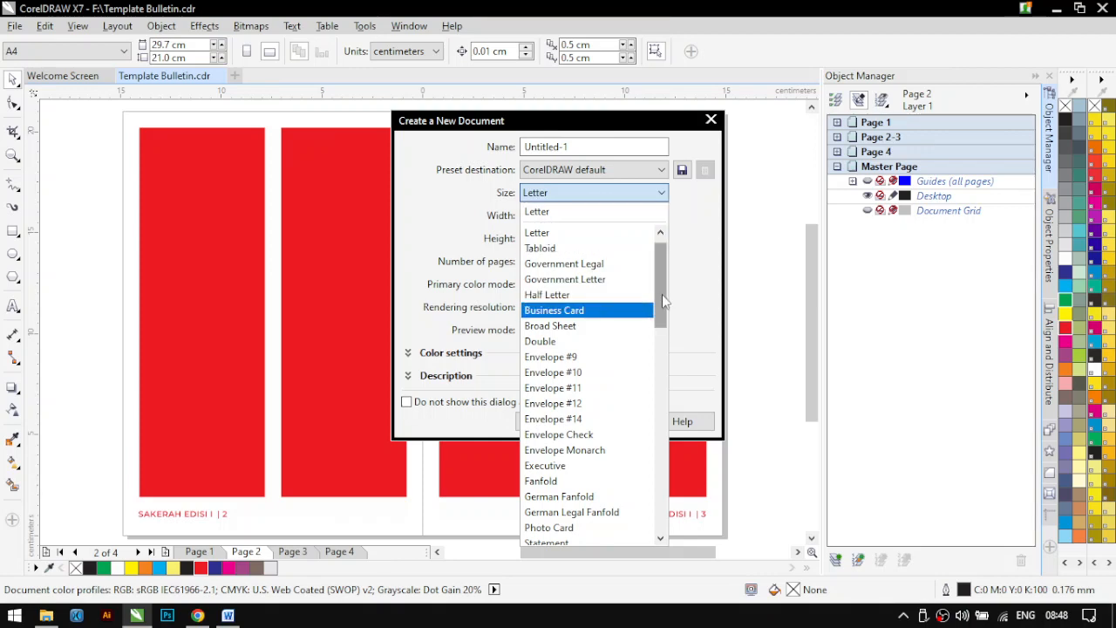
drag(662, 294, 654, 462)
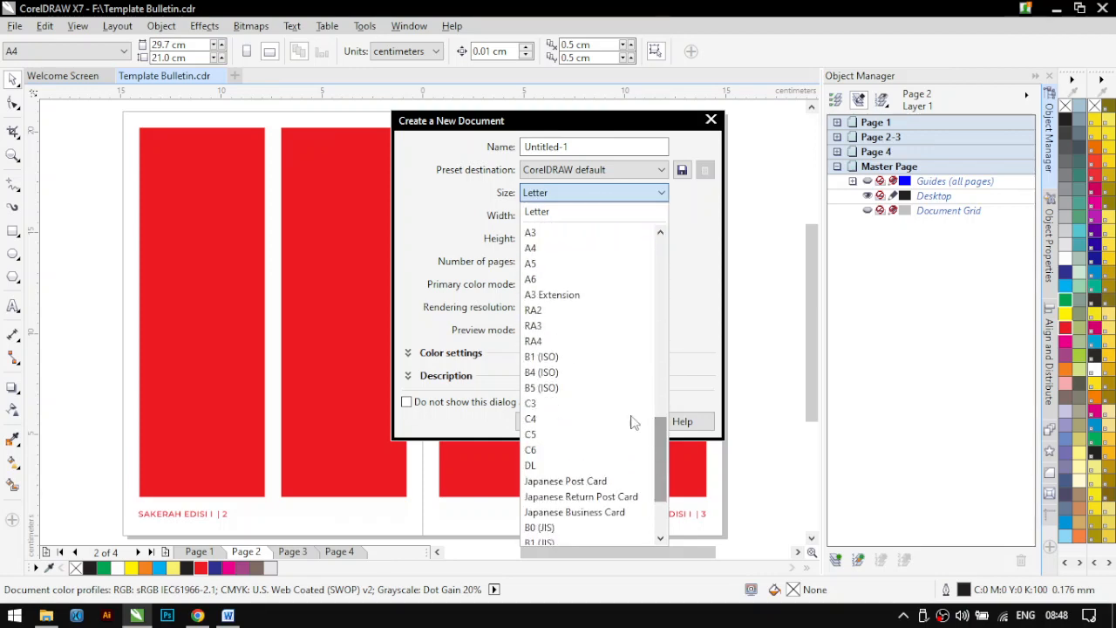
click(541, 248)
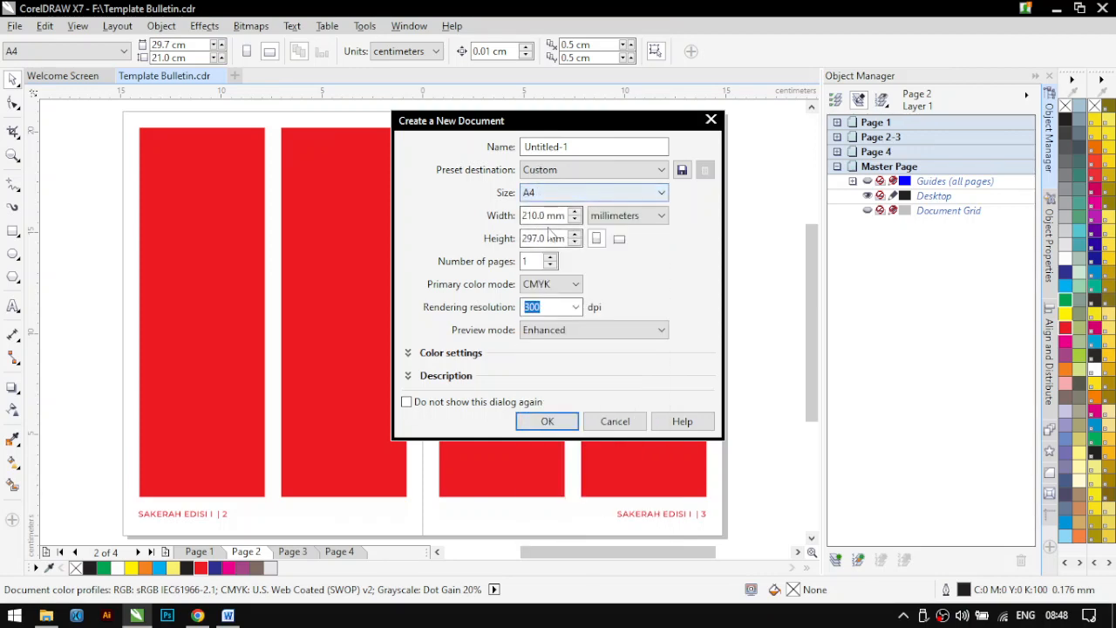
Set the new document's units to centimeters and its orientation to landscape, 29.7 by 21.0 cm
click(615, 215)
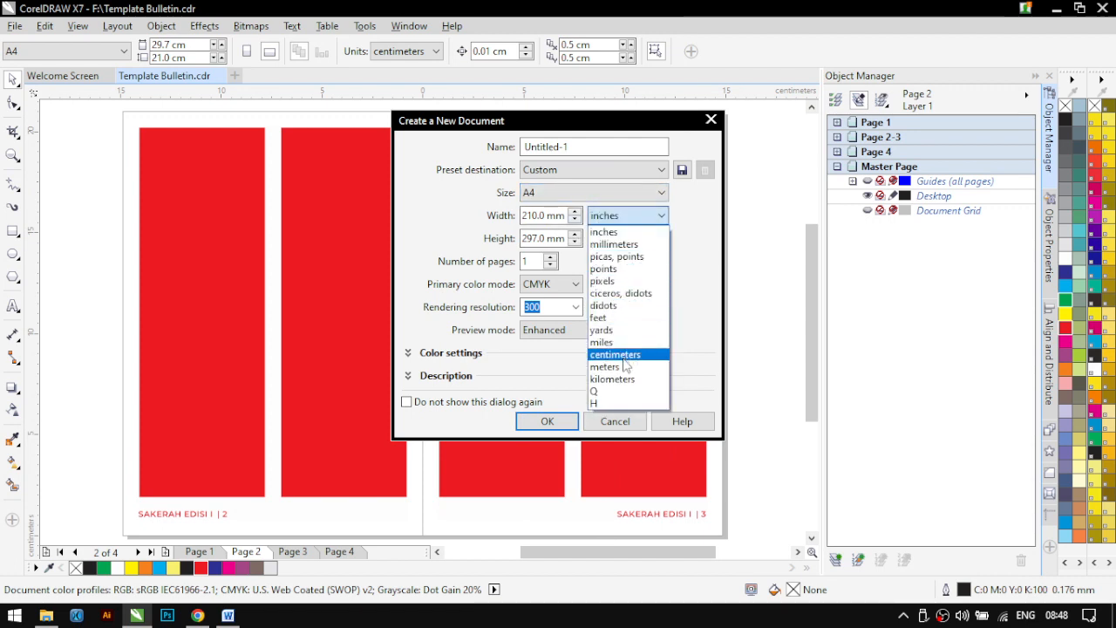
click(624, 355)
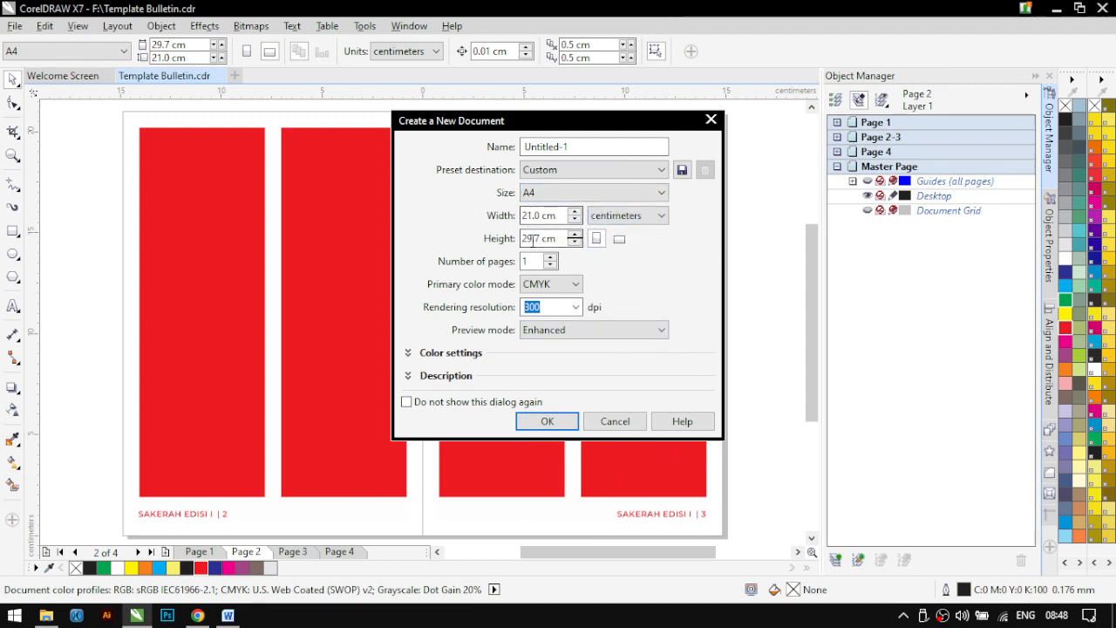
click(619, 239)
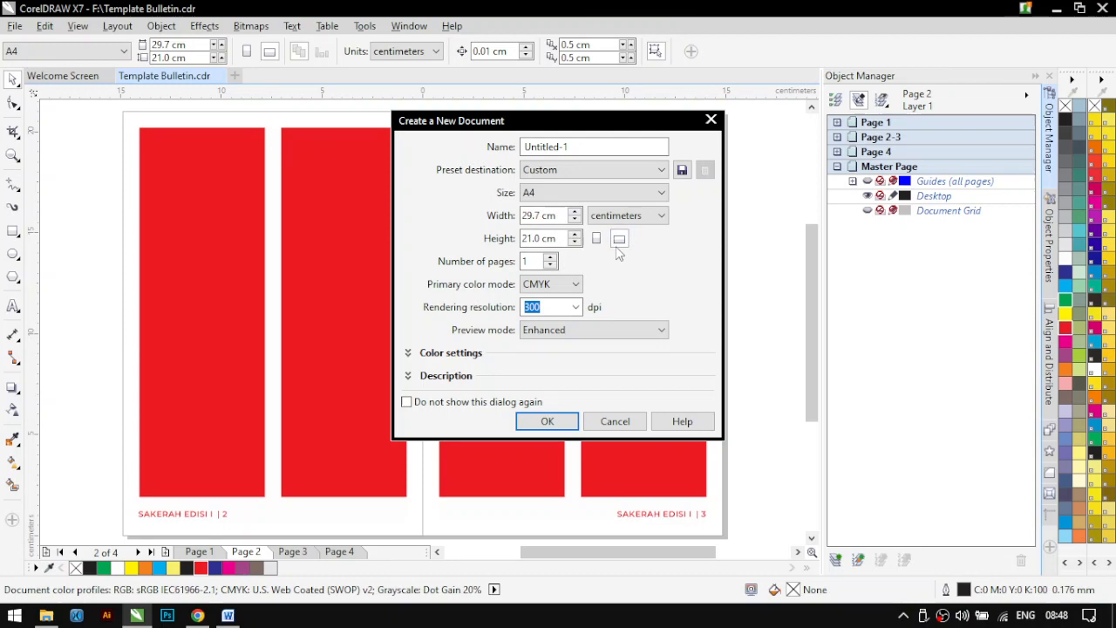
Set the number of pages to 4, name the document Template and create it
click(550, 258)
click(550, 258)
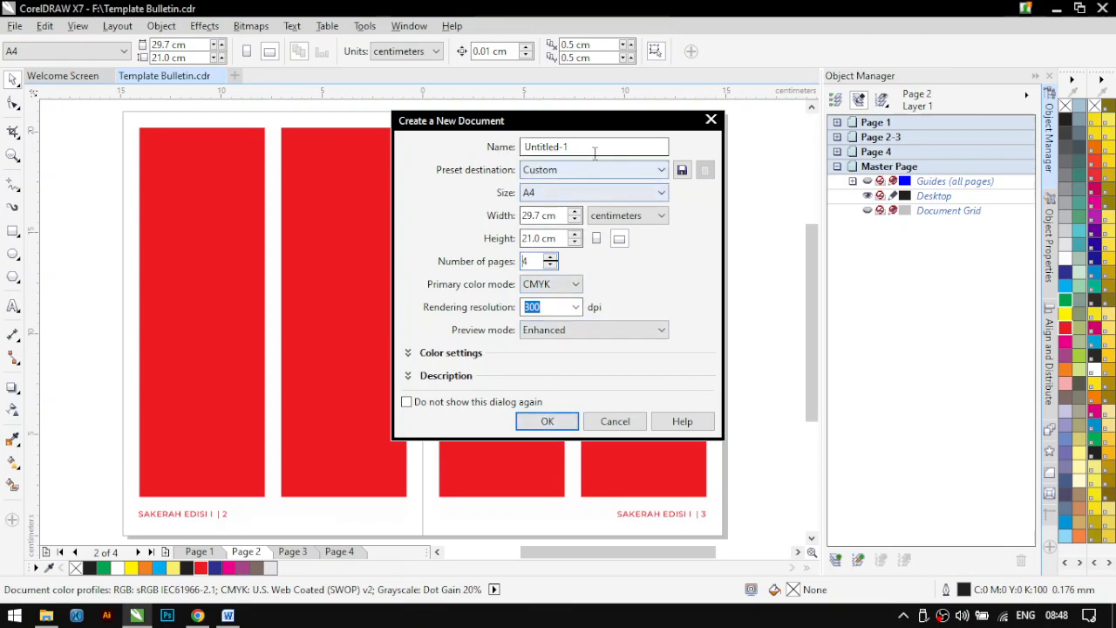
drag(651, 148, 435, 146)
text(Te)
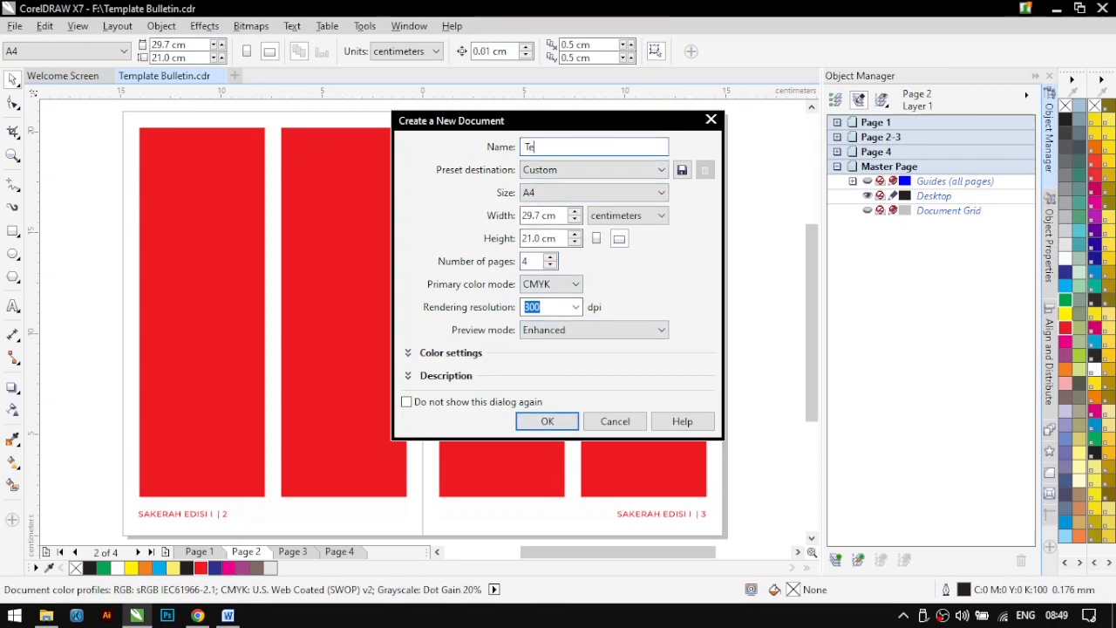
text(mplate)
click(536, 424)
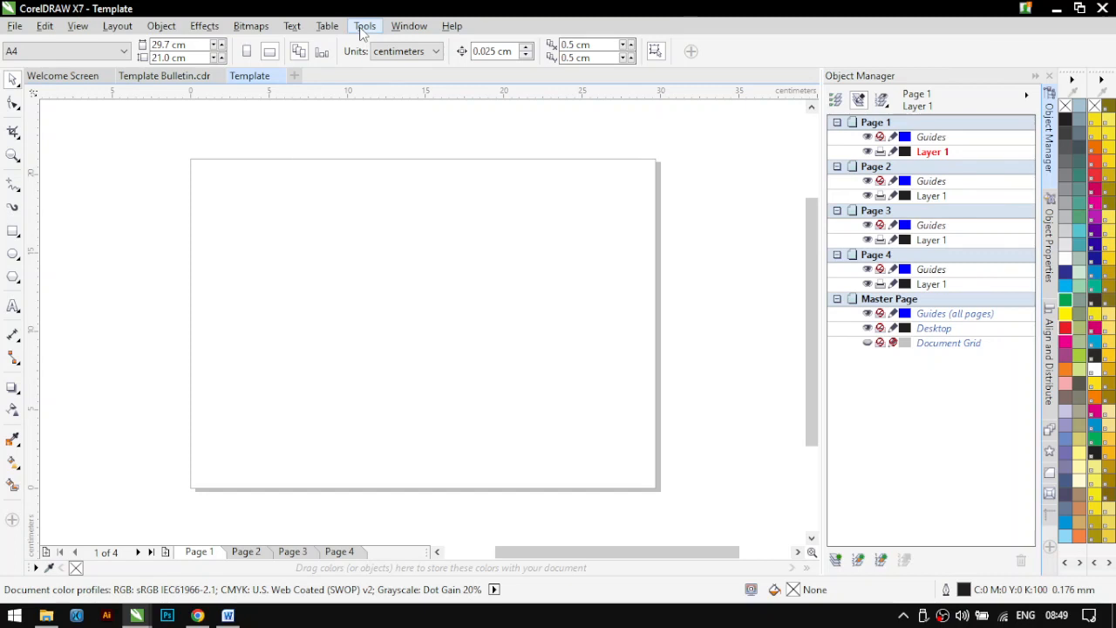
Set the page layout to Booklet in the document's layout options
click(363, 28)
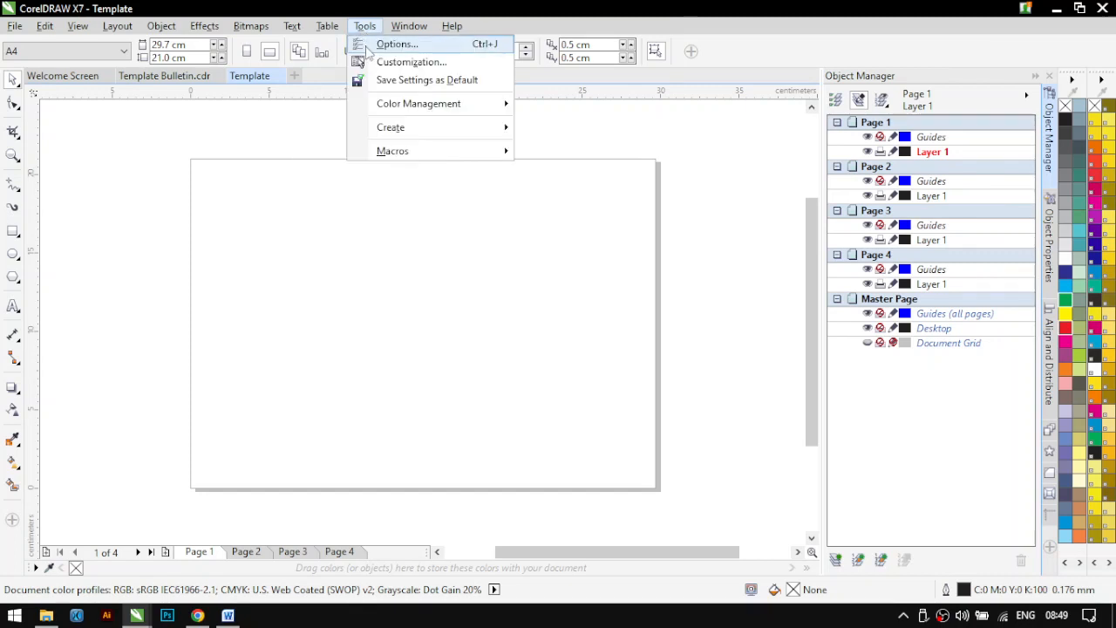
click(383, 44)
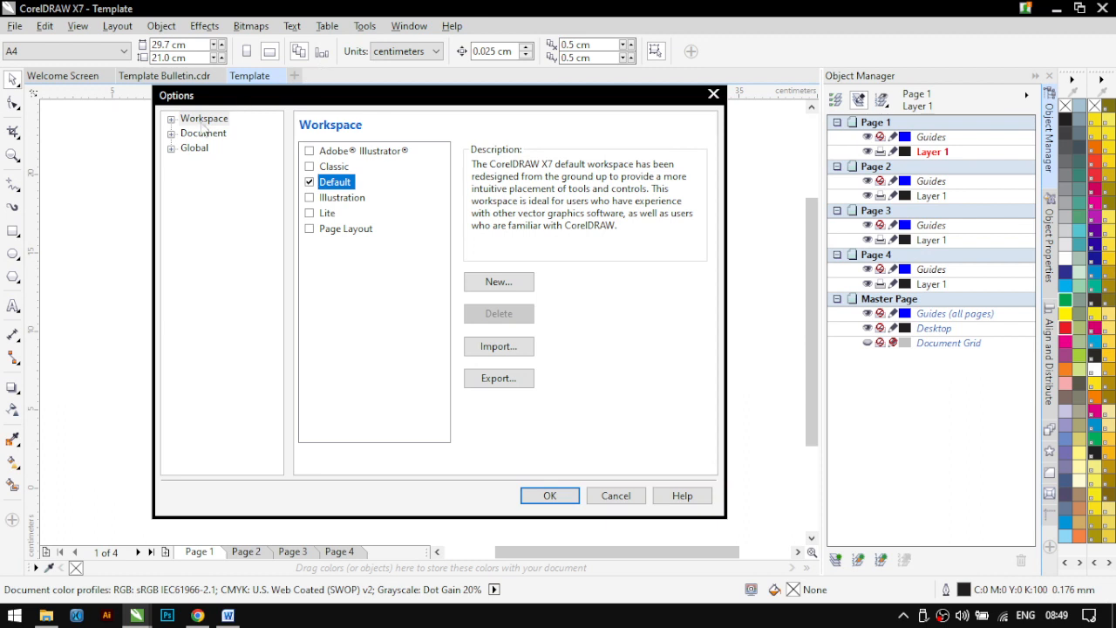
click(171, 133)
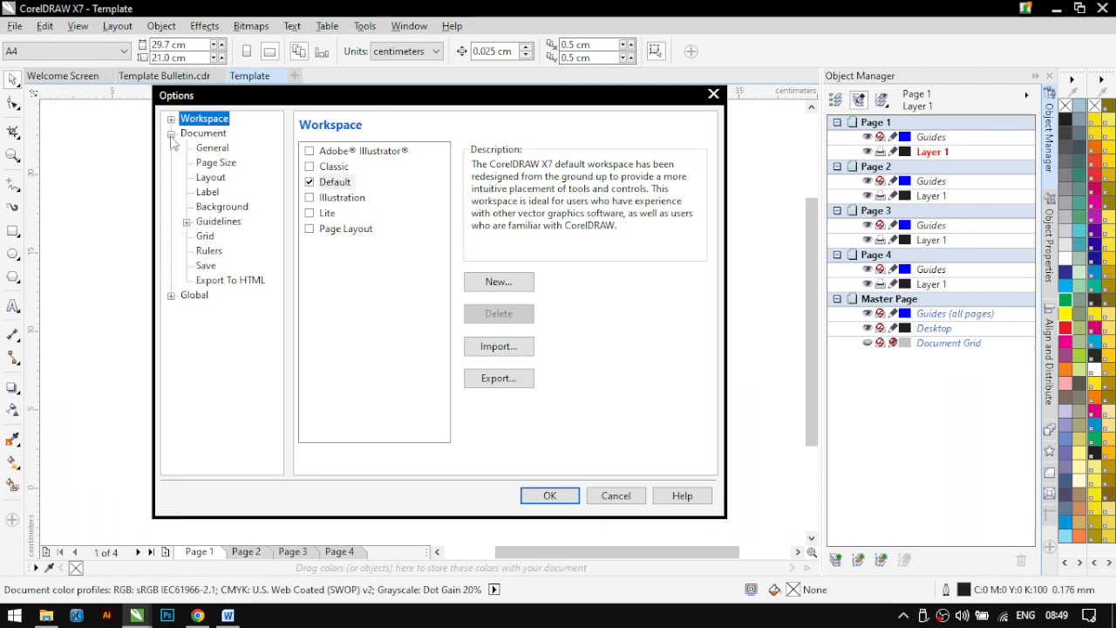
click(210, 177)
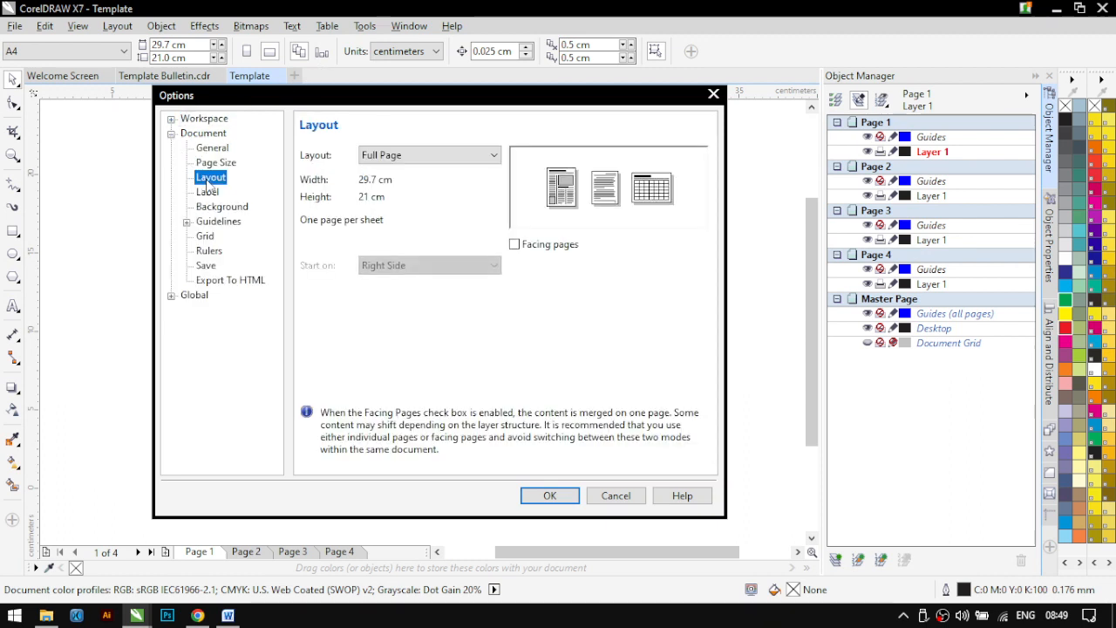
click(442, 162)
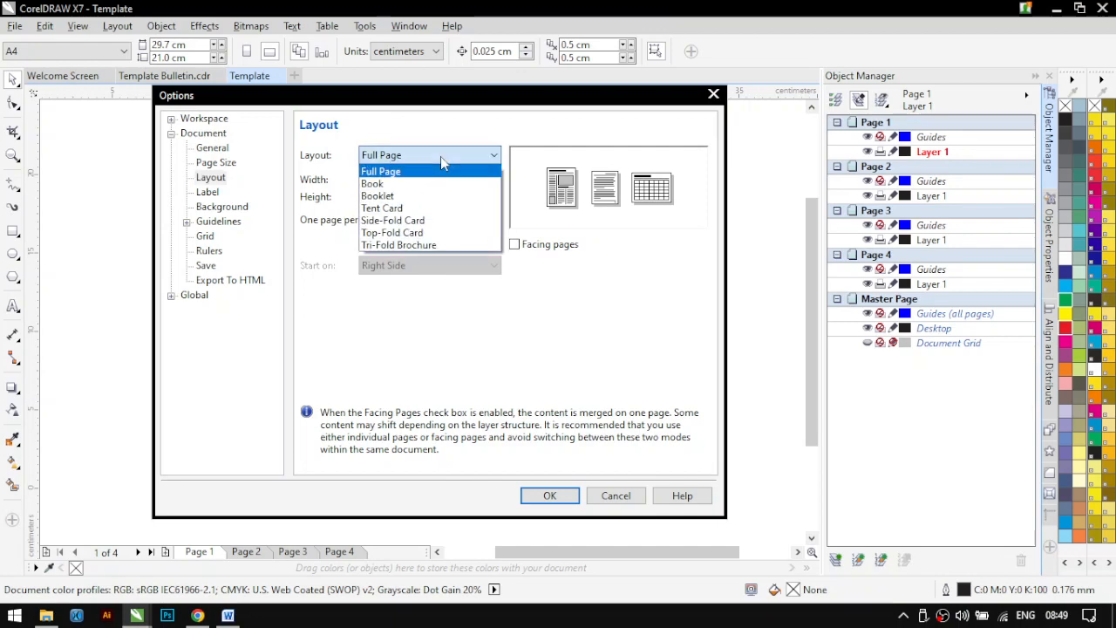
click(388, 199)
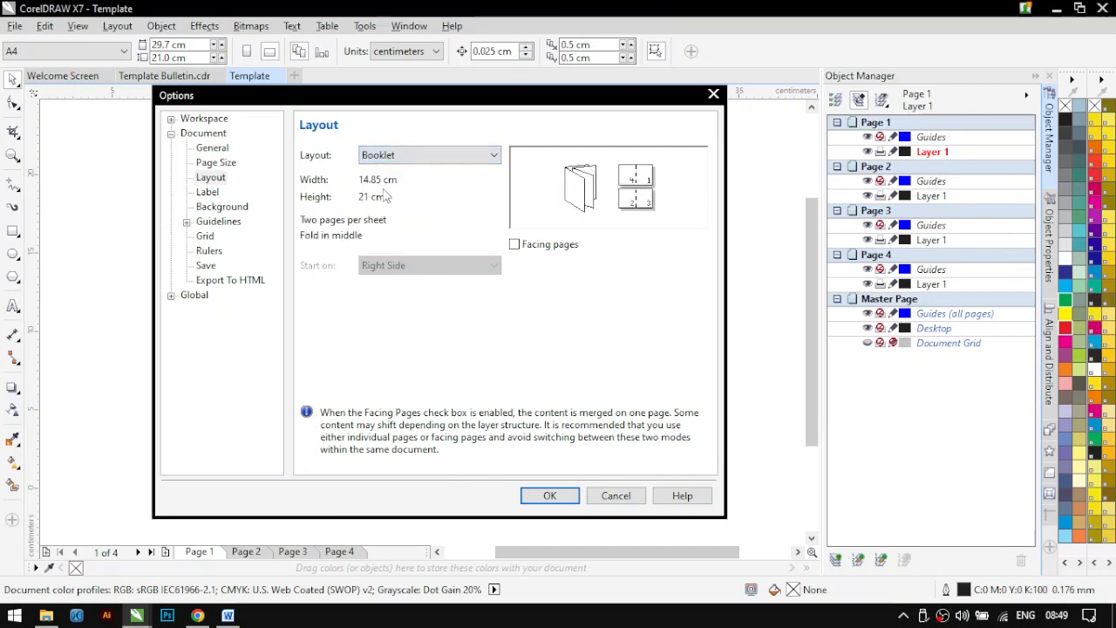
Try the Book layout for comparison and return the page layout to Booklet
click(419, 160)
click(419, 180)
click(419, 158)
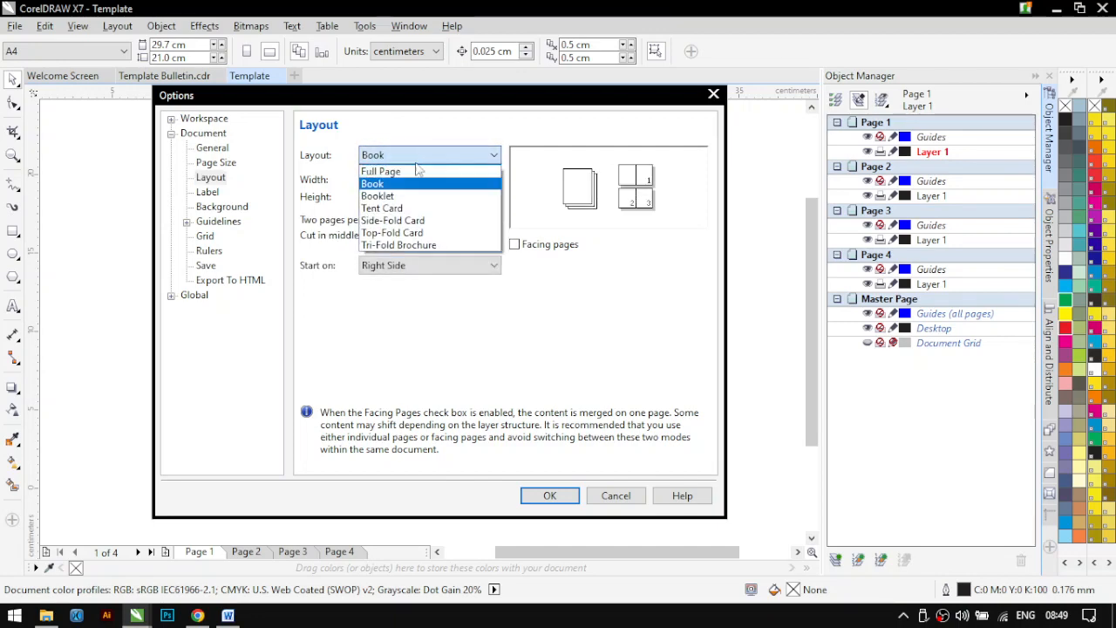
click(390, 198)
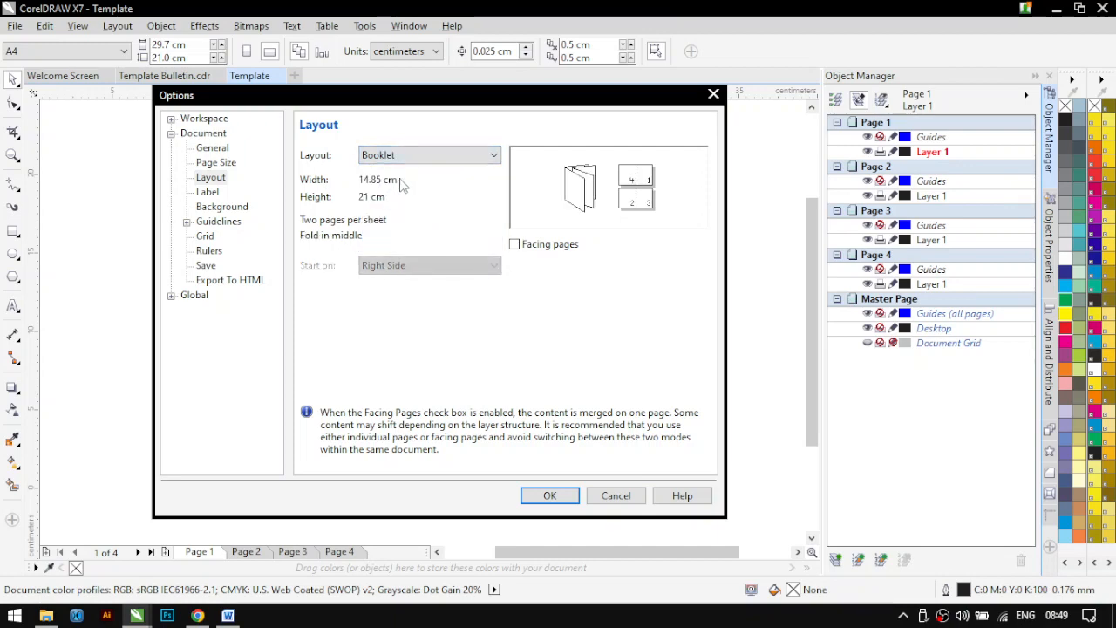
click(427, 160)
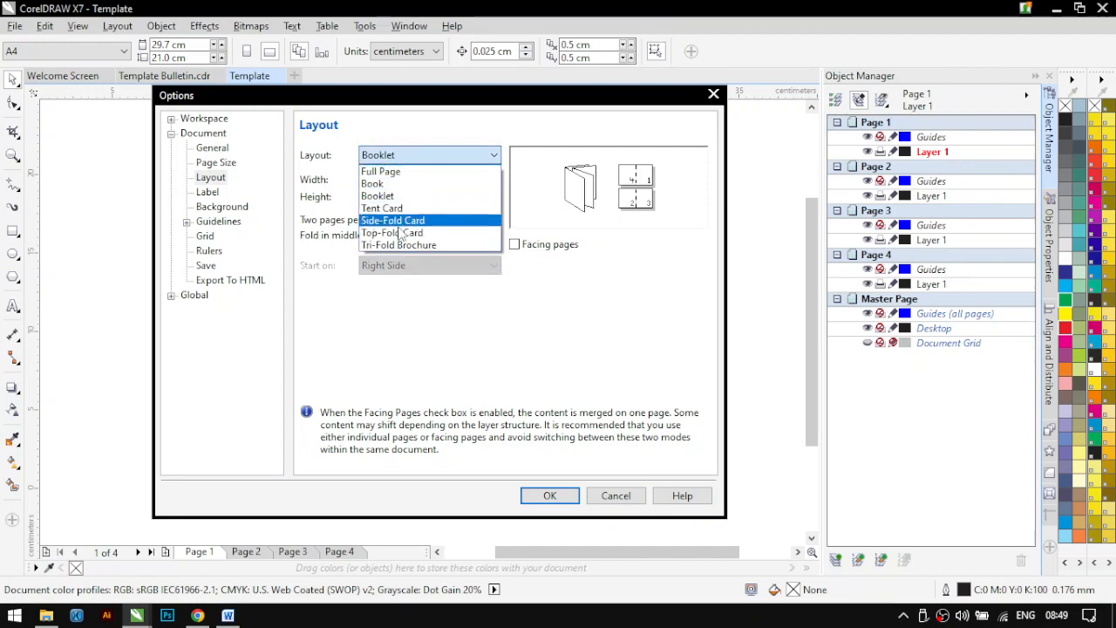
click(357, 351)
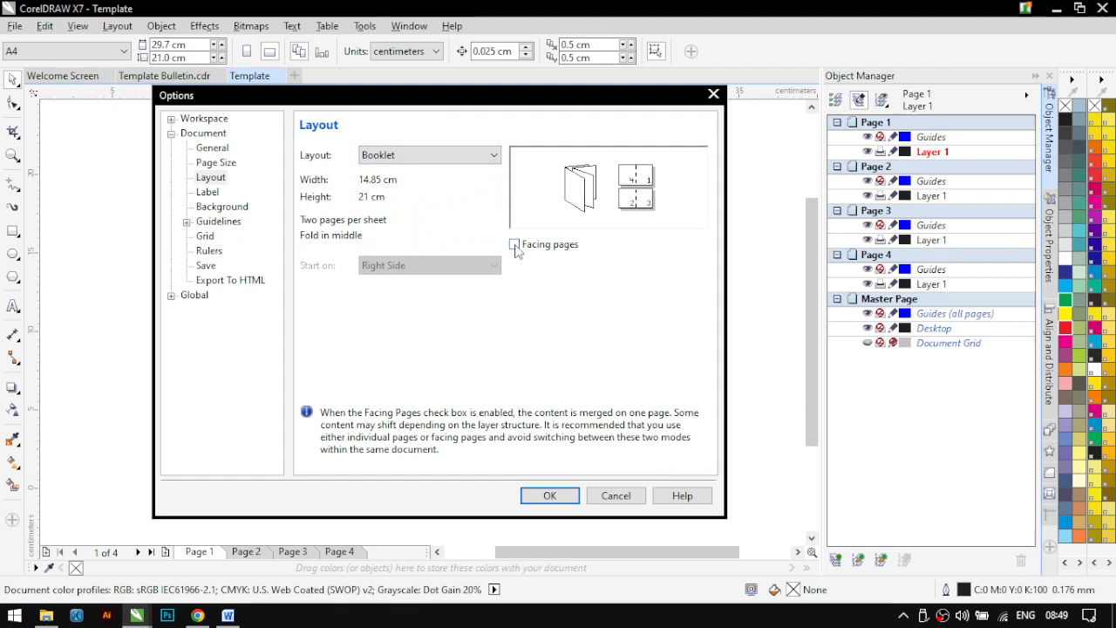
Enable Facing pages for the booklet, apply the layout and check the spread on pages 2 and 3
click(515, 247)
click(548, 493)
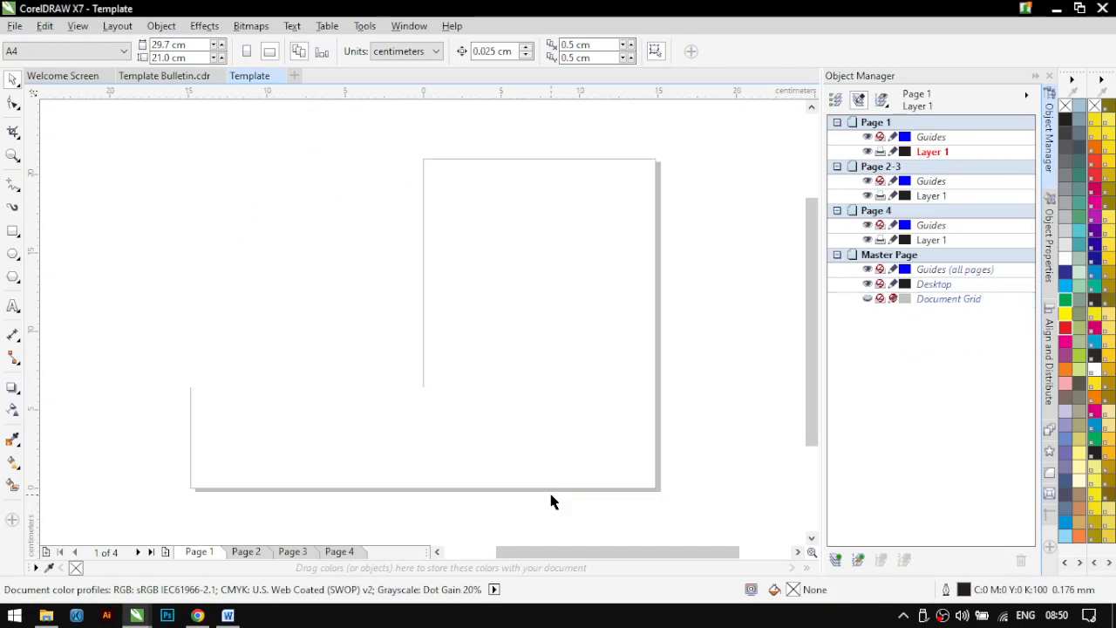
click(253, 553)
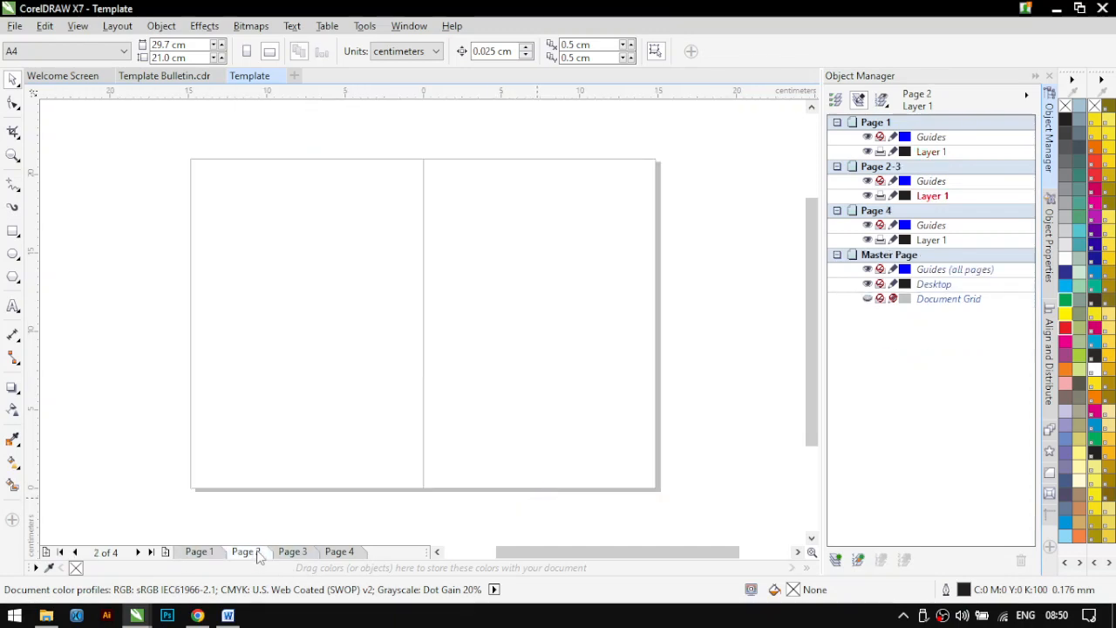
click(295, 554)
click(248, 552)
Turn off Facing pages in the layout options and look through pages 1 to 4 as single pages
click(368, 28)
click(377, 43)
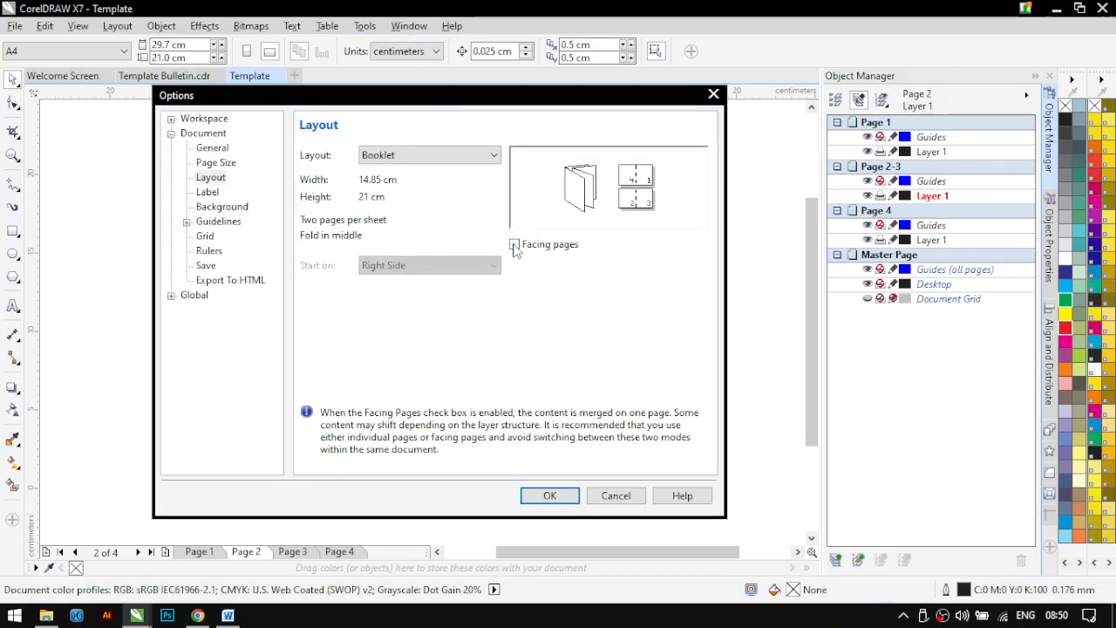
click(559, 494)
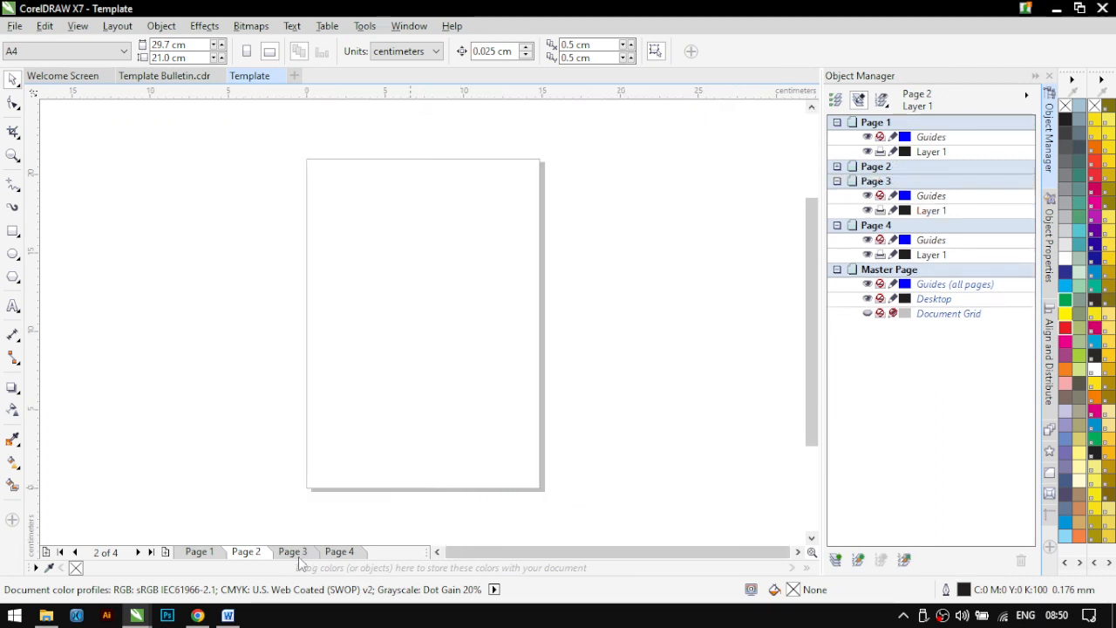
click(199, 552)
click(246, 552)
click(295, 552)
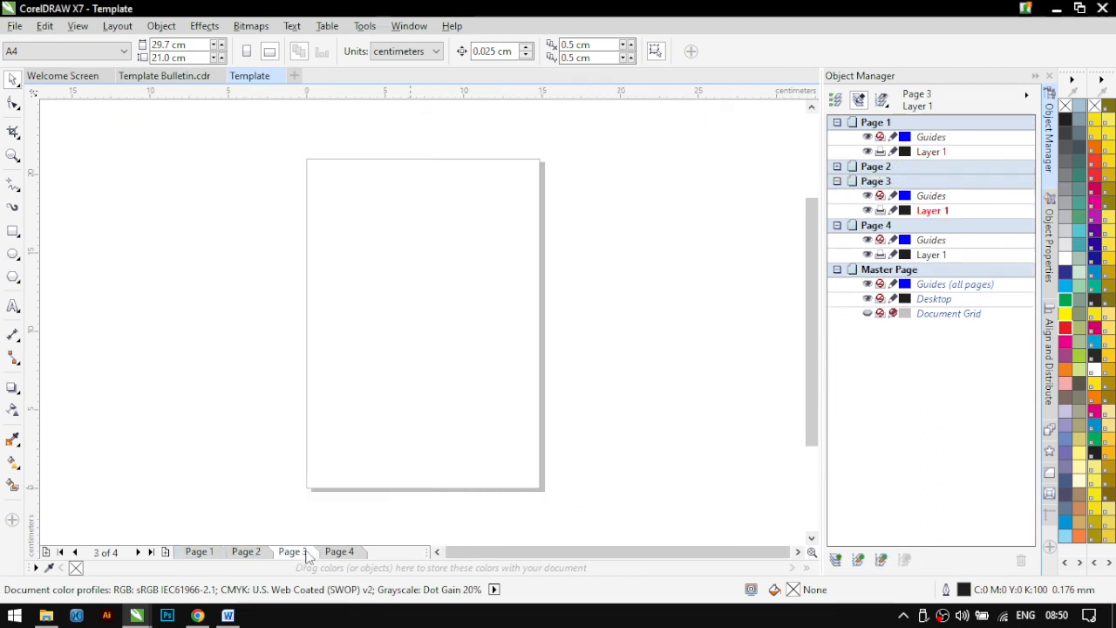
click(339, 552)
click(199, 552)
click(246, 552)
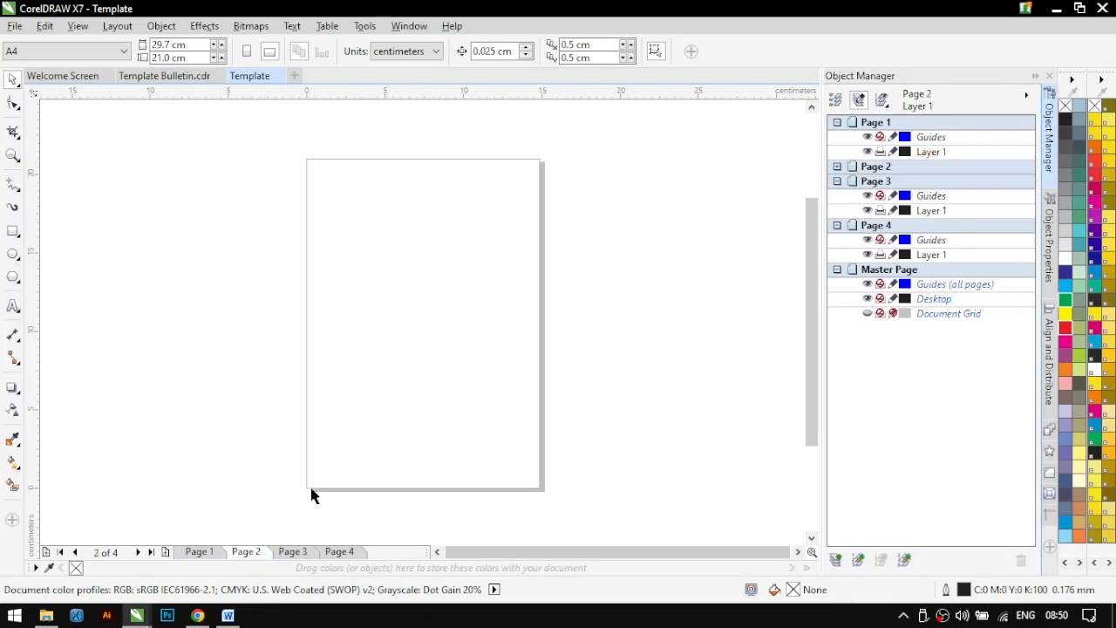
Turn Facing pages back on in the document's layout options and apply it
click(365, 28)
click(363, 43)
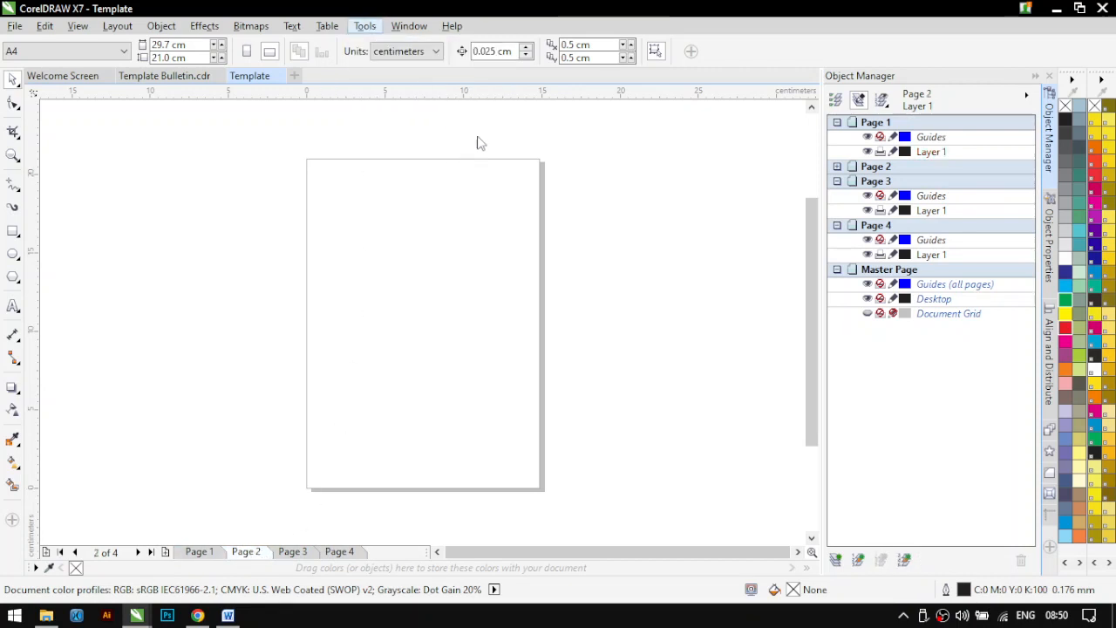
click(515, 245)
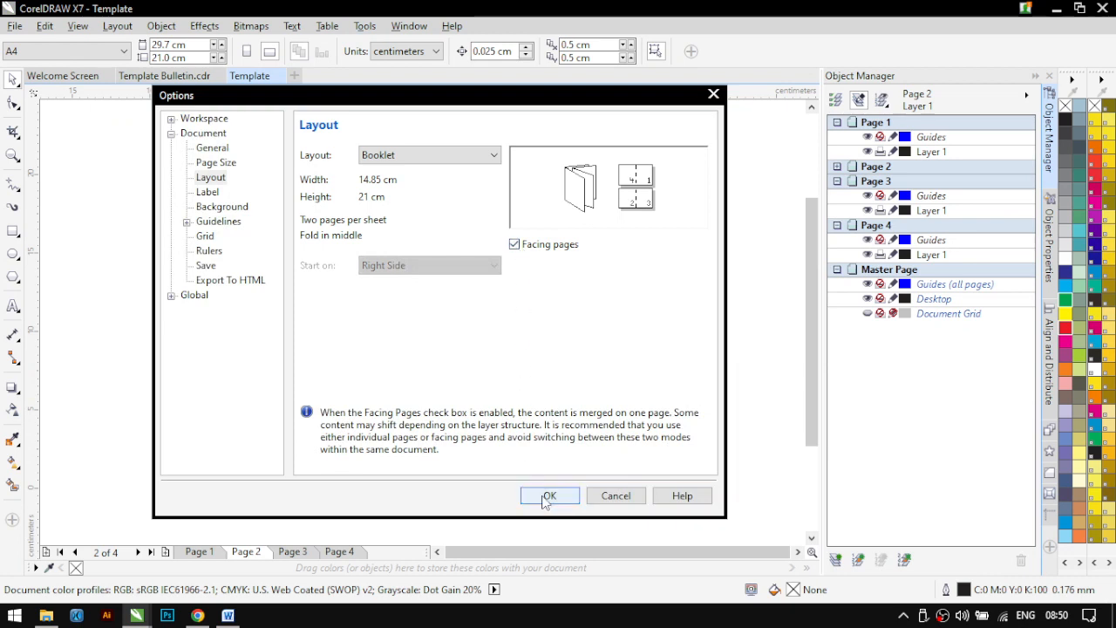
click(548, 496)
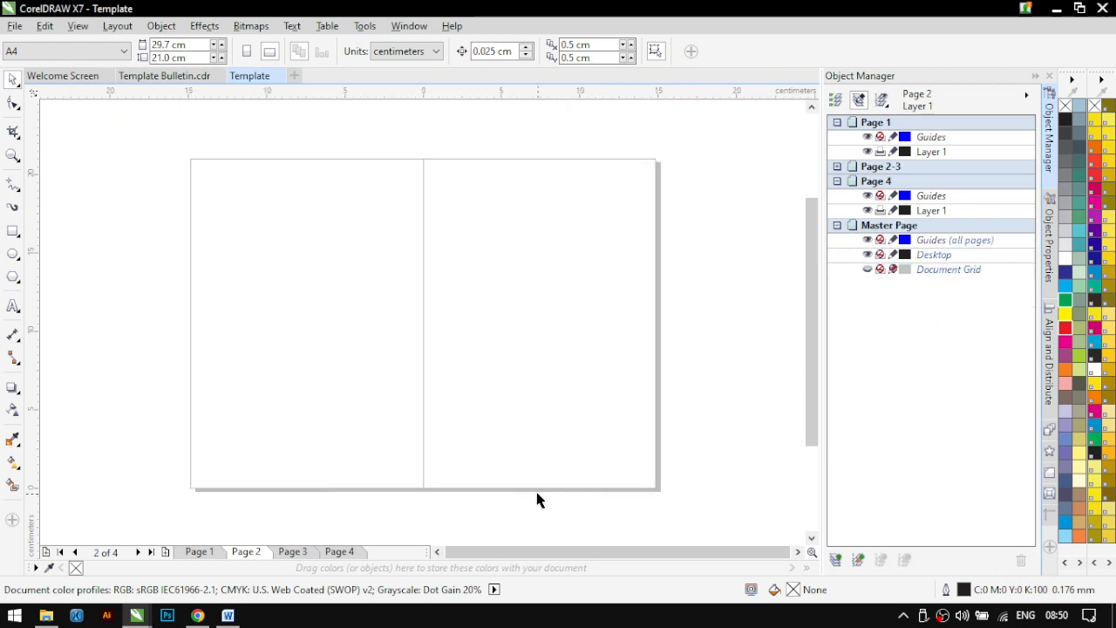
Open the guideline presets in the document options and switch to User Defined Presets
click(365, 26)
click(379, 43)
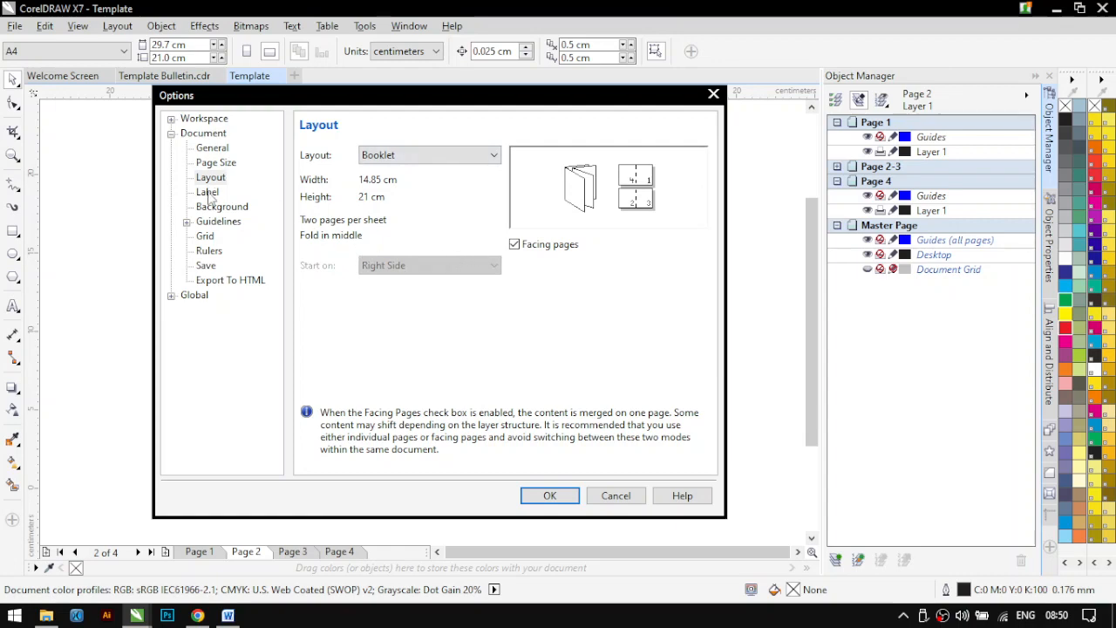
click(215, 224)
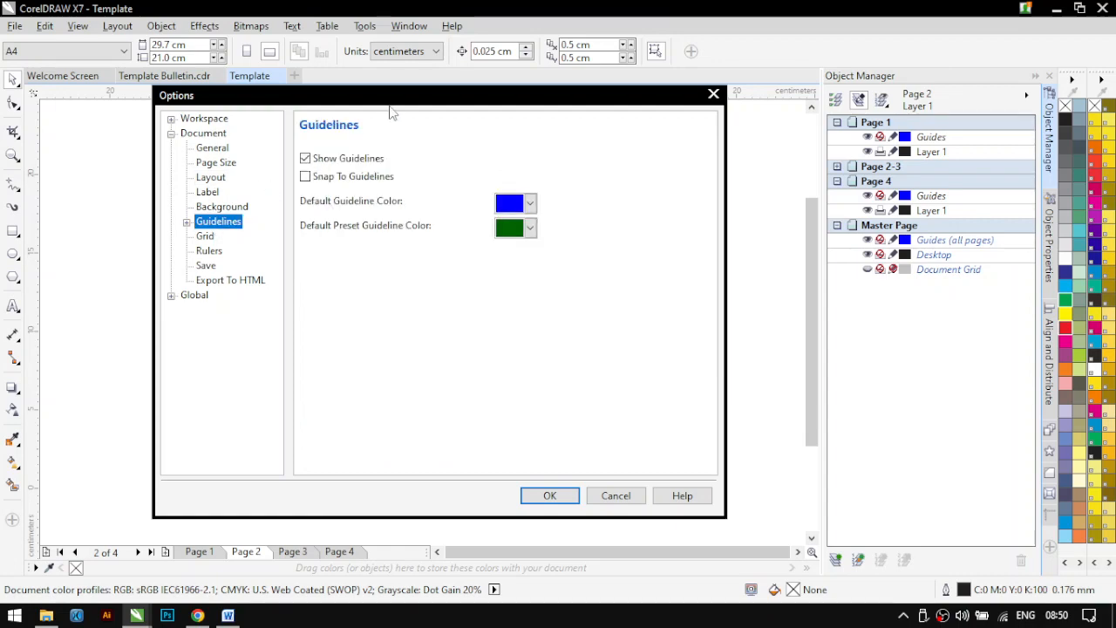
drag(391, 96, 628, 65)
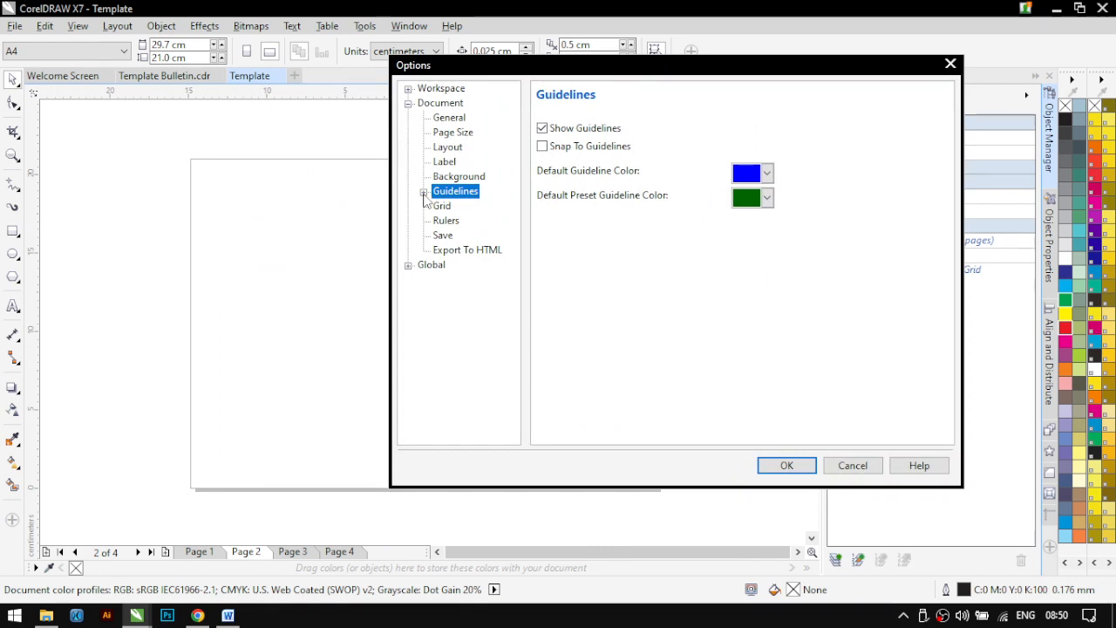
click(423, 191)
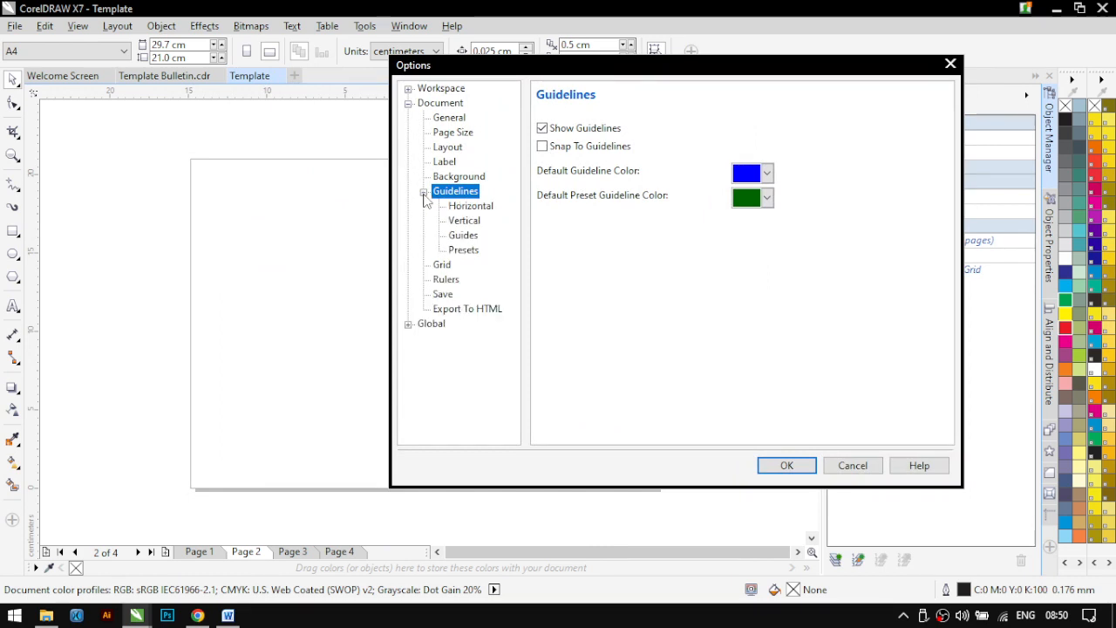
click(464, 250)
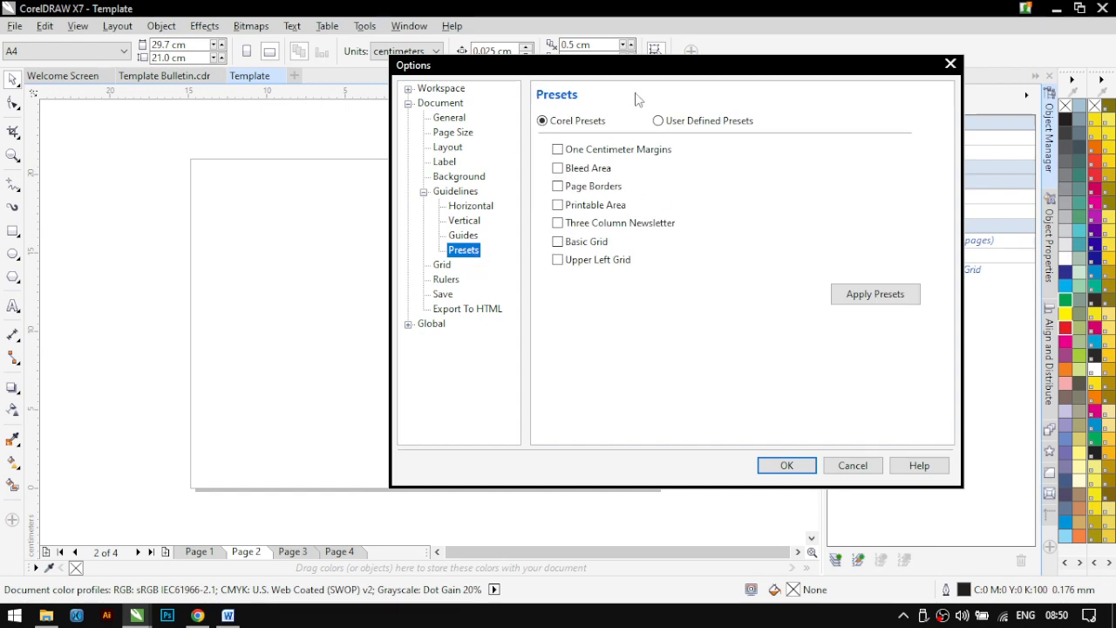
drag(644, 70, 527, 105)
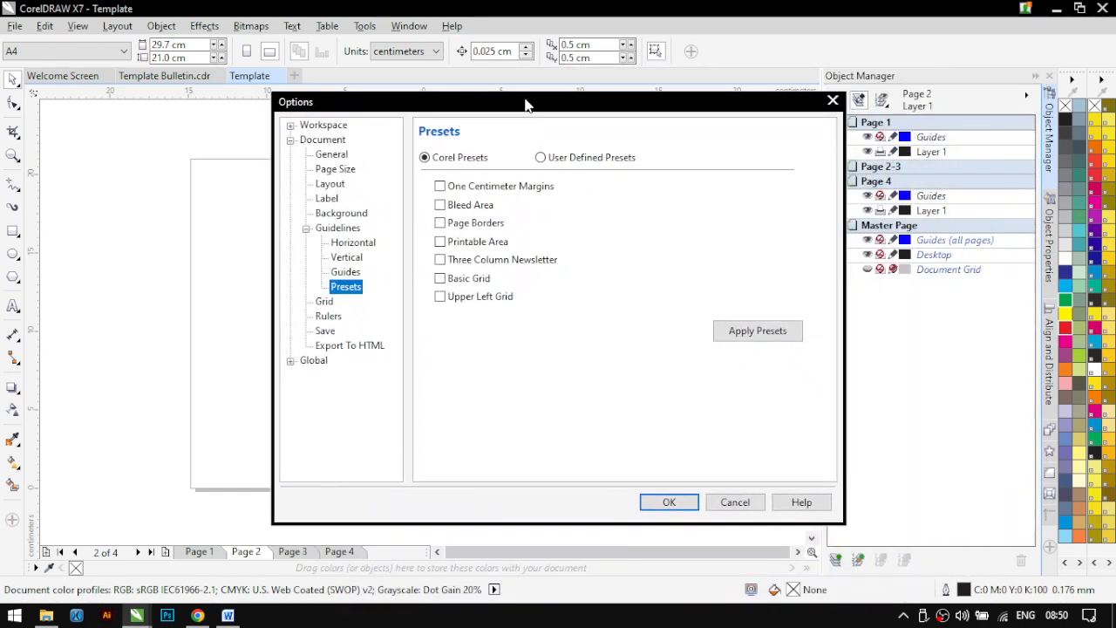
click(540, 158)
Enable mirrored margin guides with 0.8 cm for top and left, and apply the presets
drag(597, 109, 830, 86)
click(673, 168)
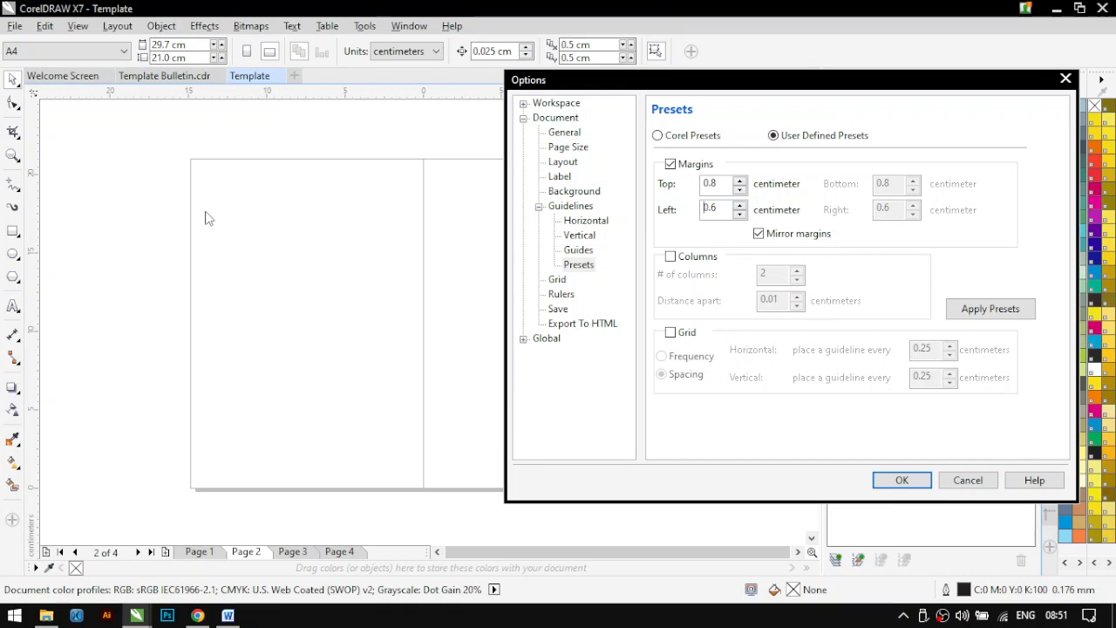
click(739, 207)
click(989, 311)
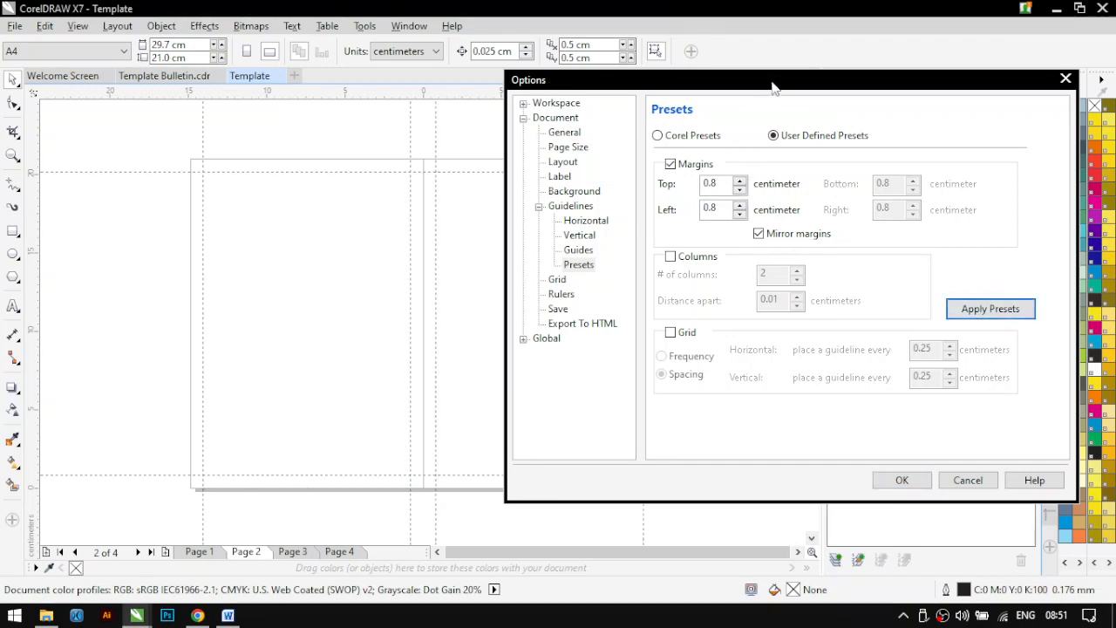
Enable column guides with 2 columns per page and apply the presets
drag(768, 84, 797, 68)
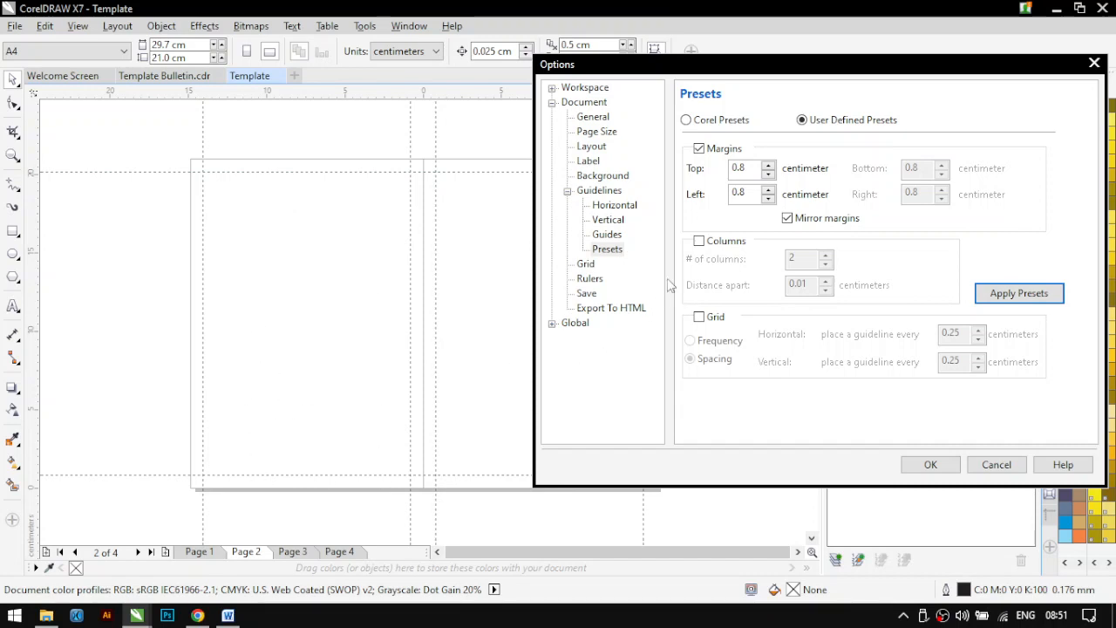
click(699, 242)
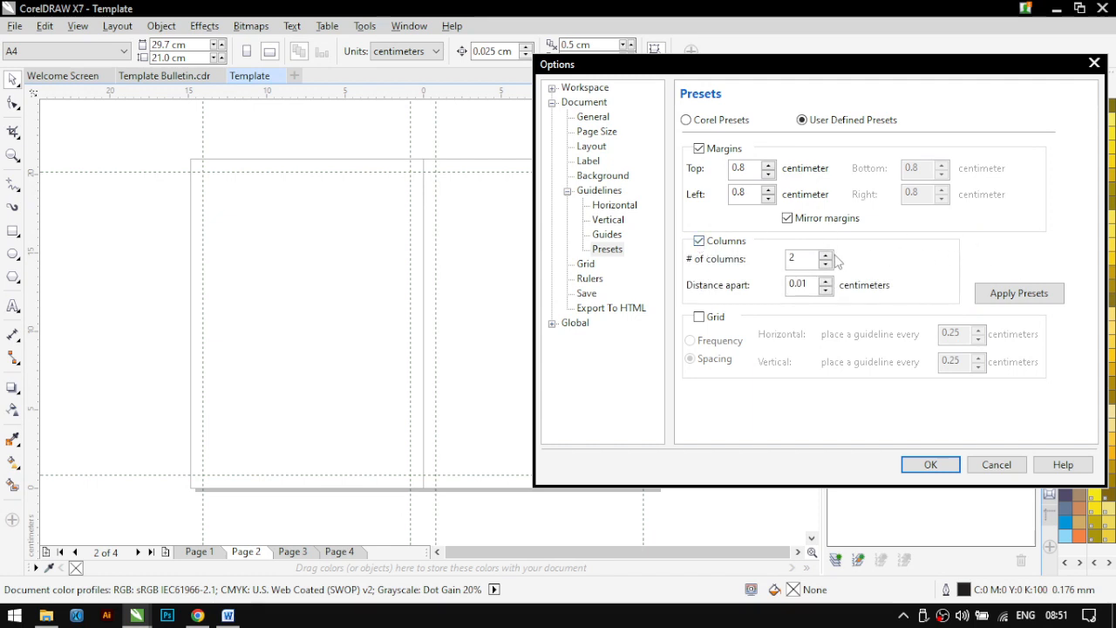
click(1003, 299)
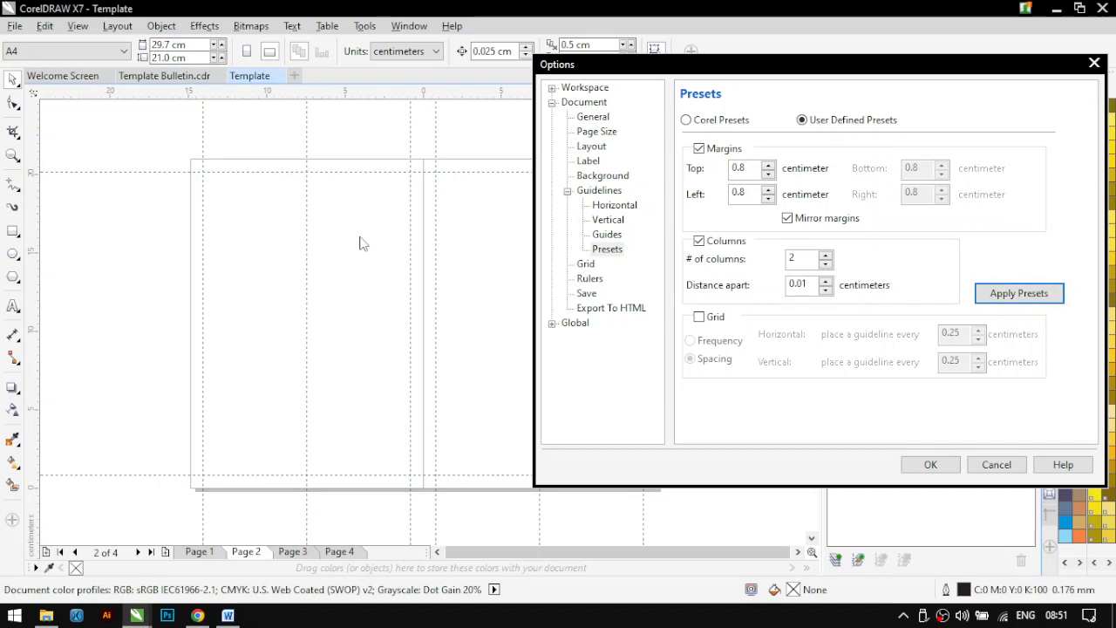
Try the guide preset with 3 columns and return it to 2 columns
click(825, 256)
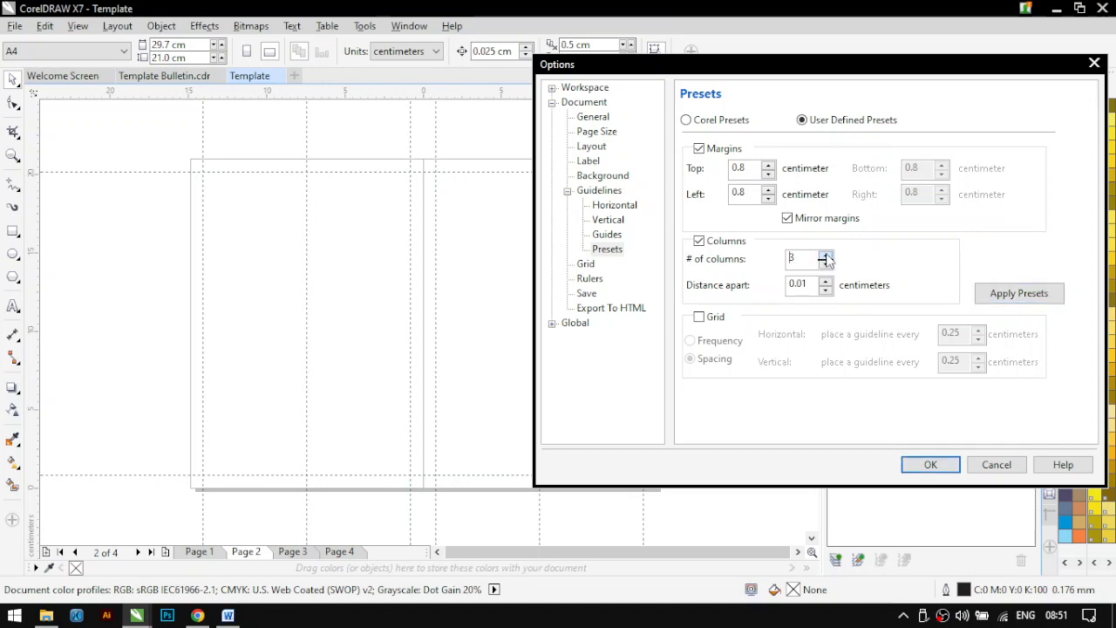
click(998, 293)
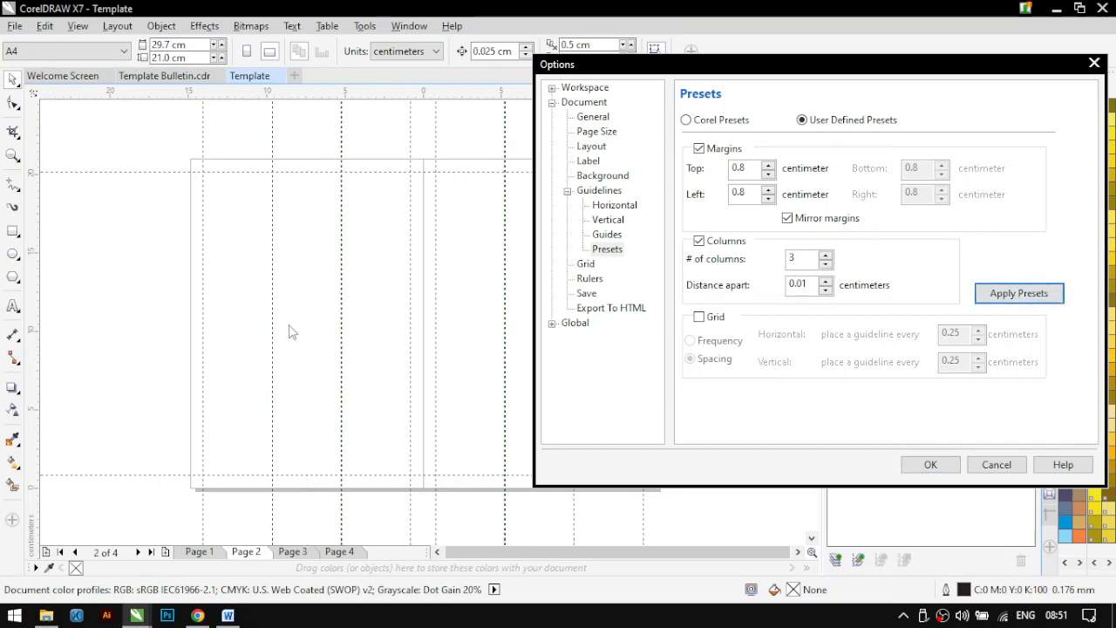
click(825, 266)
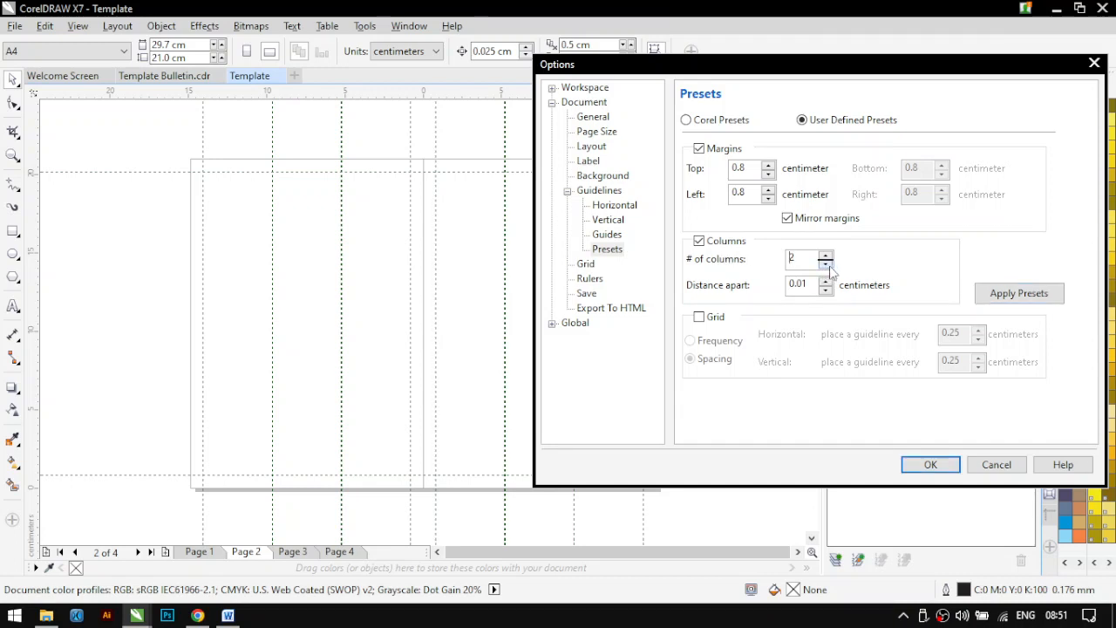
click(1007, 297)
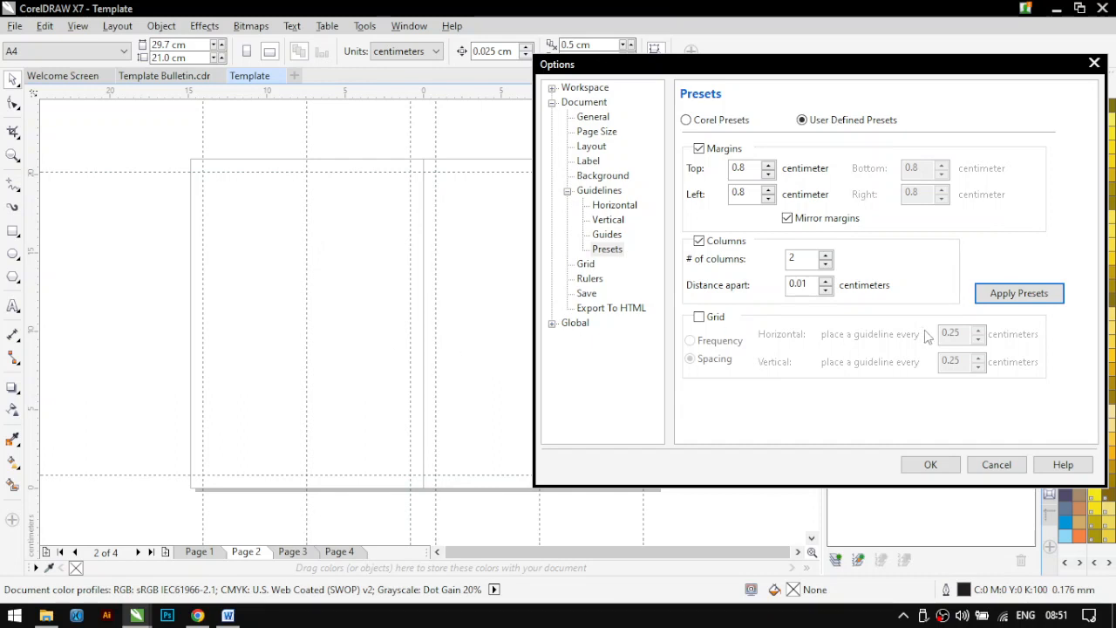
Set the distance between the column guides to 0.8 cm and apply the presets
click(826, 283)
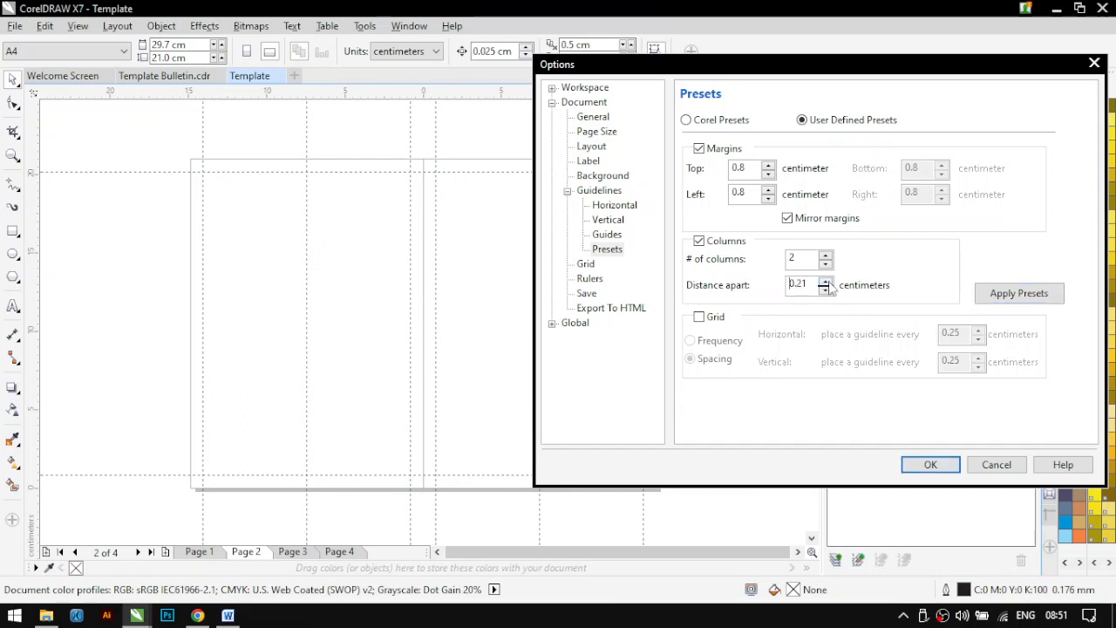
drag(809, 288, 800, 292)
click(1023, 297)
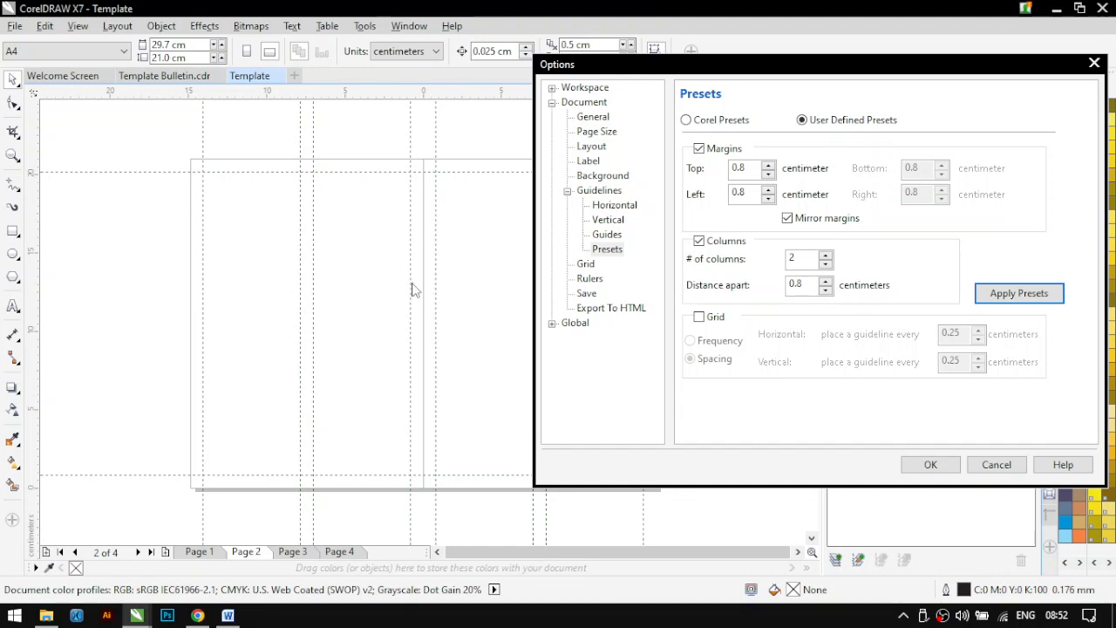
Try unmirrored margins with a 1.3 cm right margin, and restore the mirrored margins
click(788, 218)
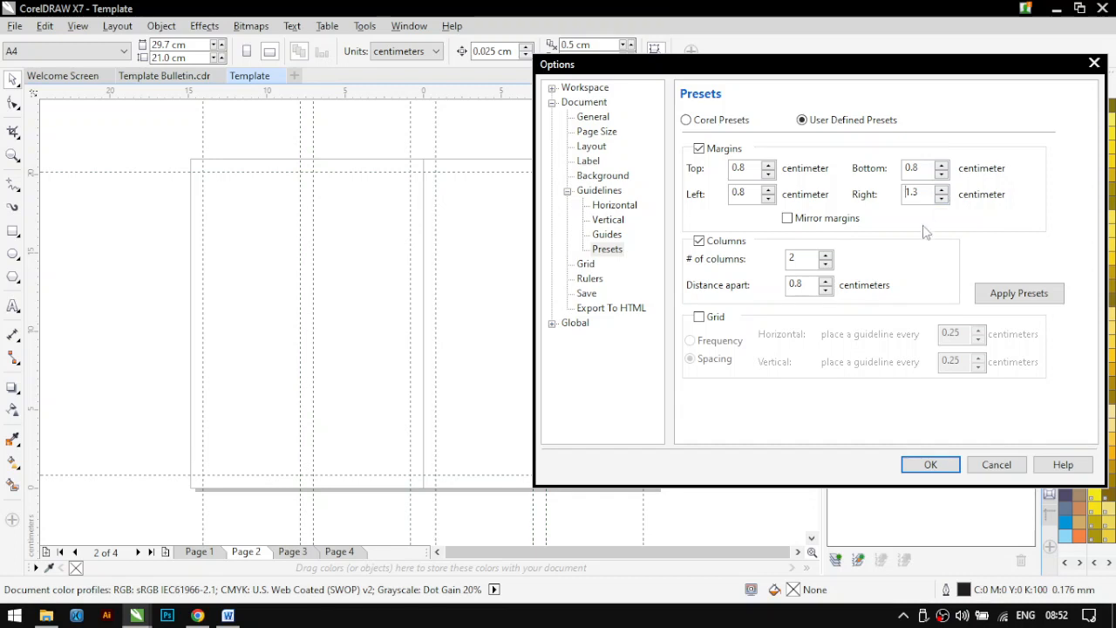
click(1004, 294)
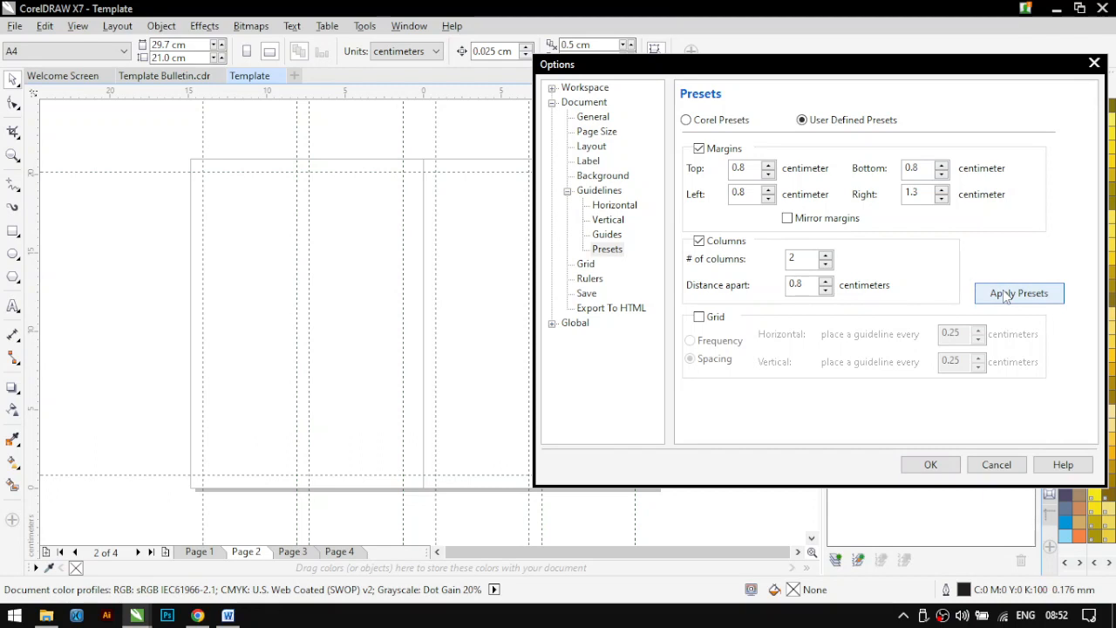
click(942, 198)
click(942, 199)
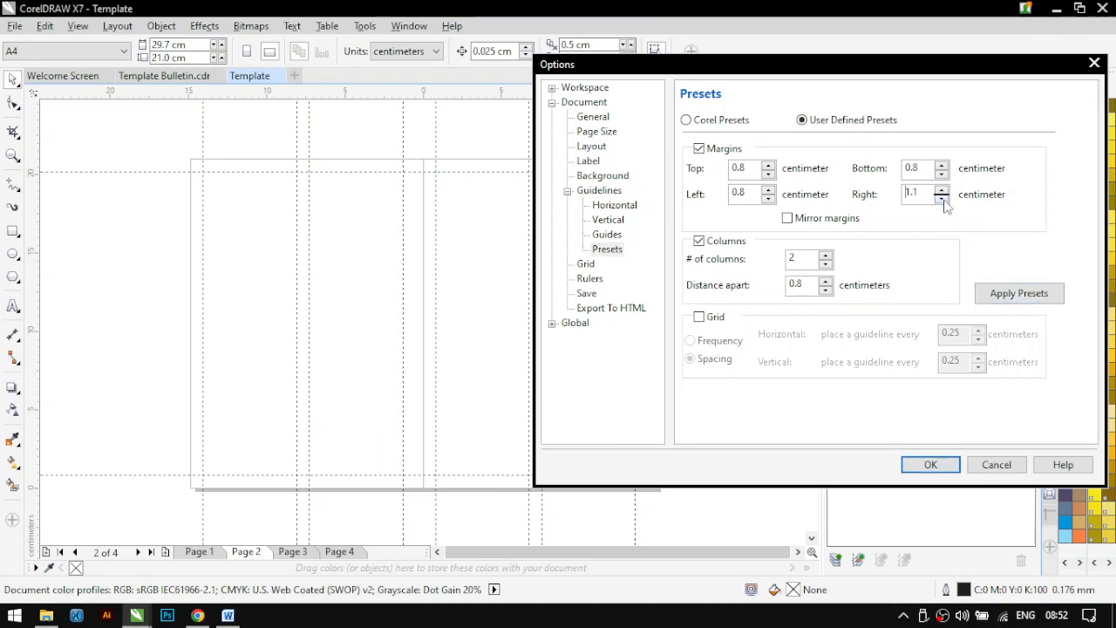
click(788, 219)
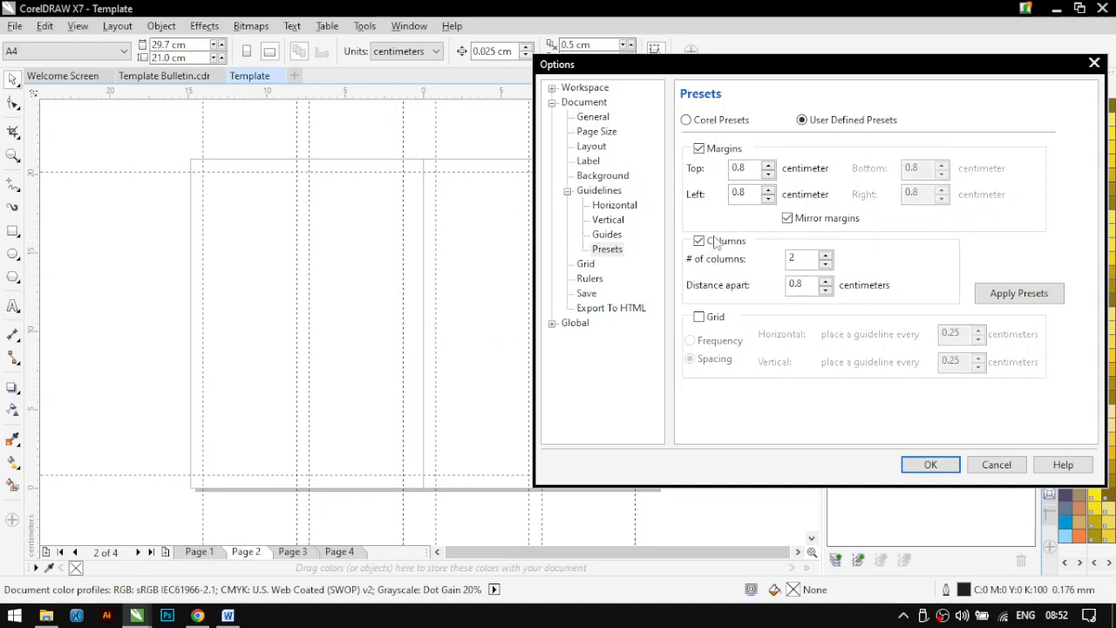
click(1002, 296)
click(1003, 297)
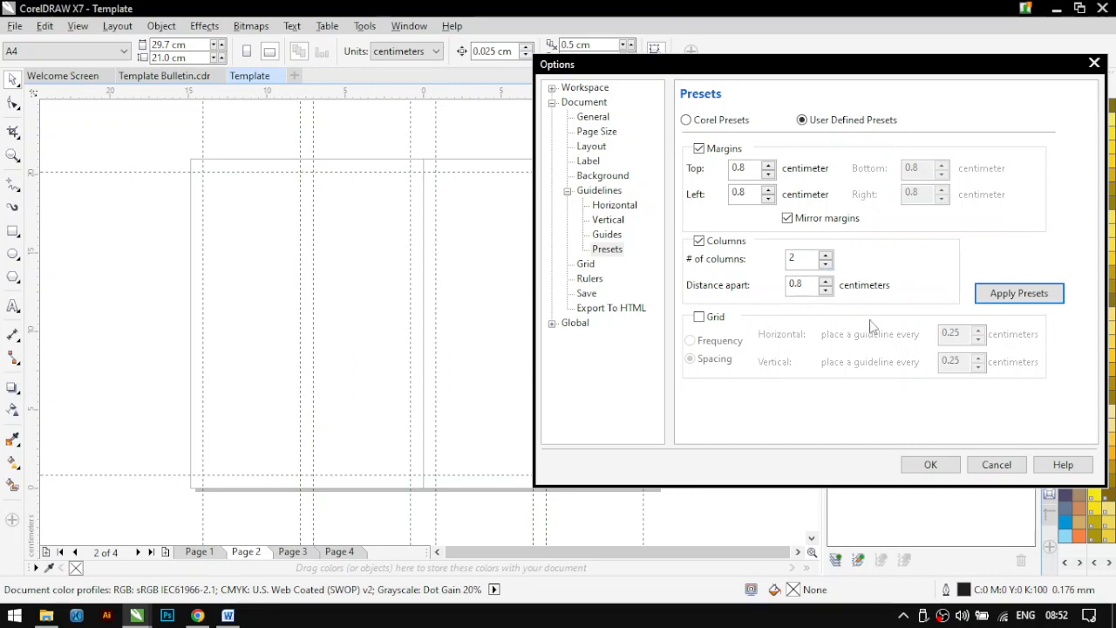
Accept the guideline options and check the margin and column guides on the other booklet pages
click(929, 465)
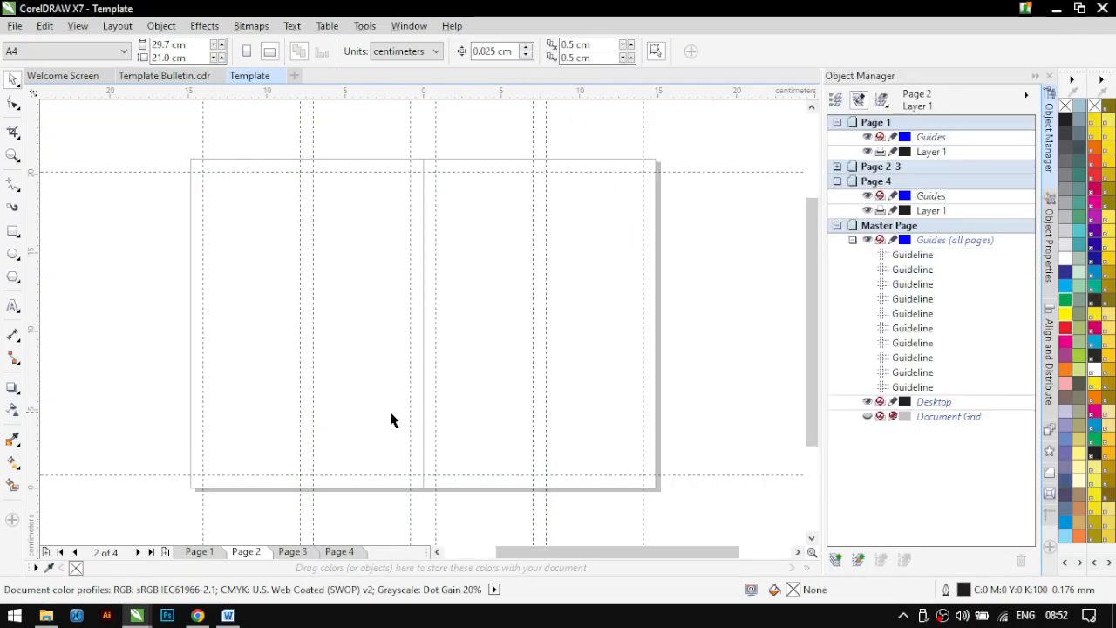
click(292, 552)
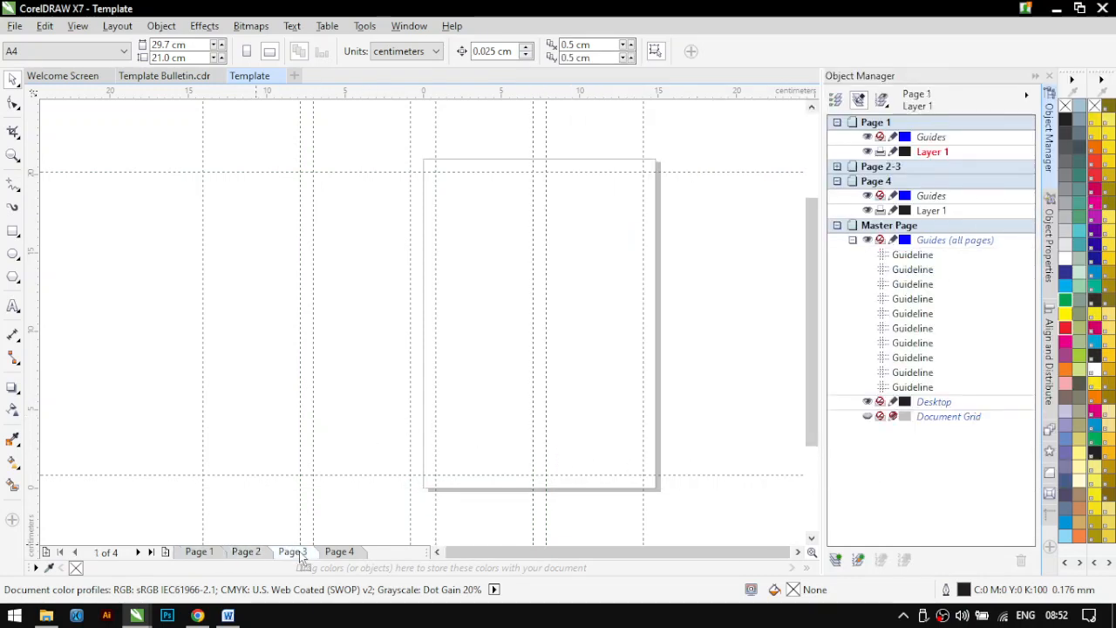
click(334, 554)
Draw a paragraph text frame about 6.2 by 19.3 cm in the first column of page 2
click(245, 551)
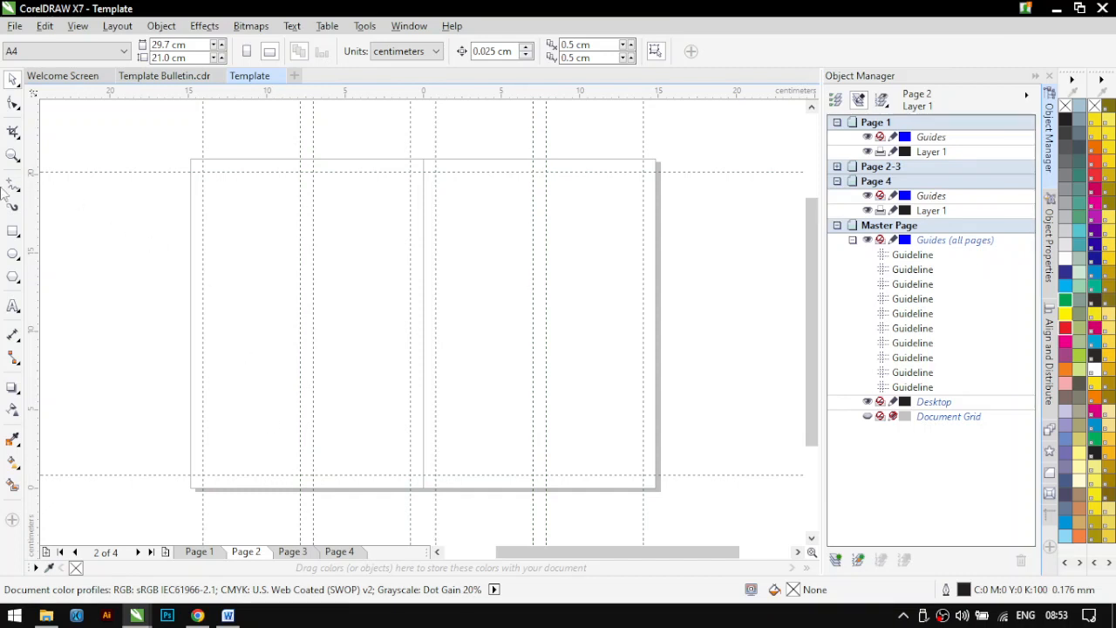
click(13, 306)
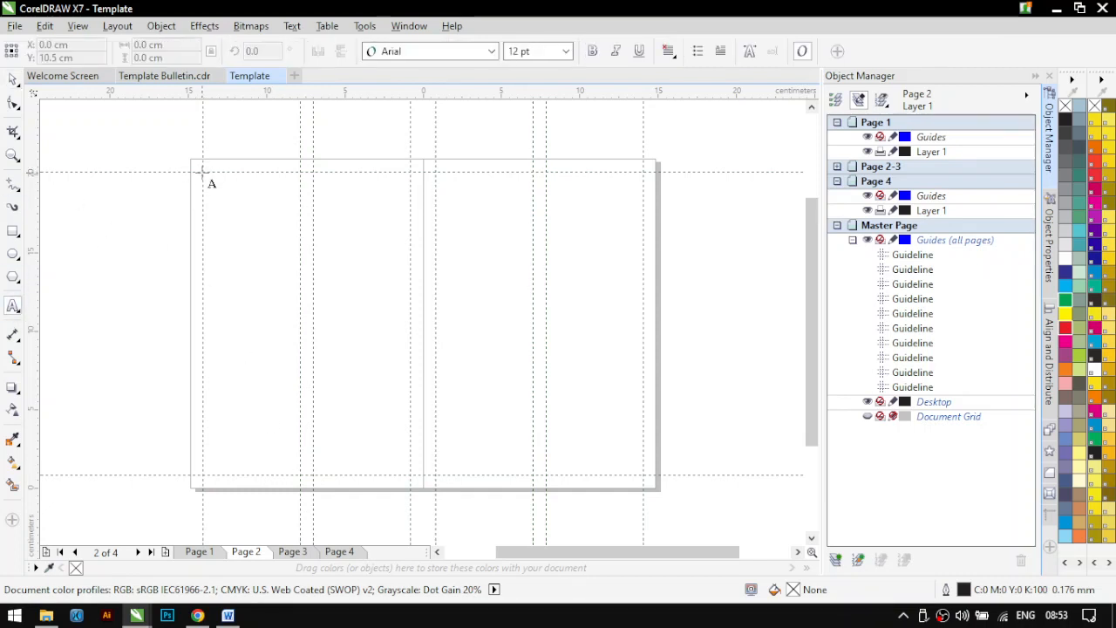
drag(203, 172, 305, 480)
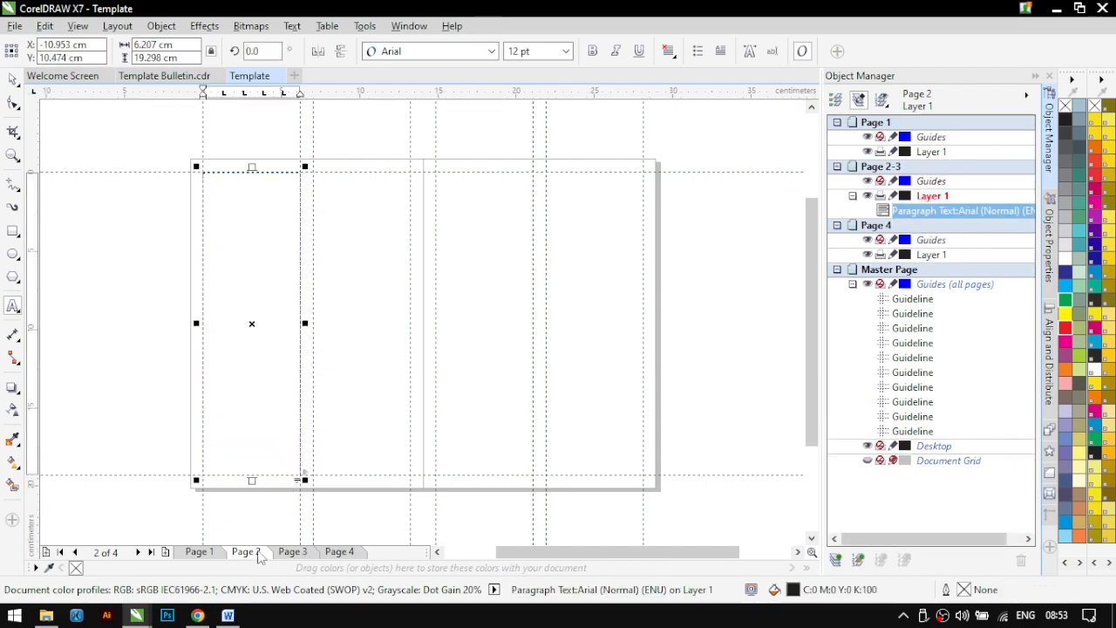
Switch to Chrome and copy the selected Lorem Ipsum paragraphs from the lipsum.com page
click(229, 614)
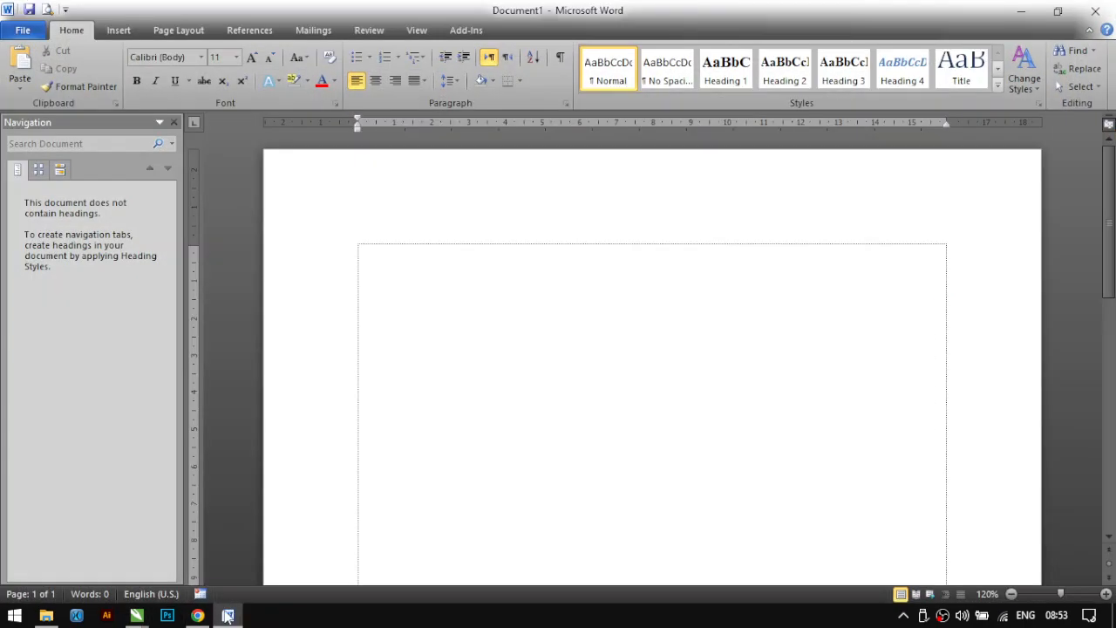
click(228, 615)
click(199, 616)
click(488, 16)
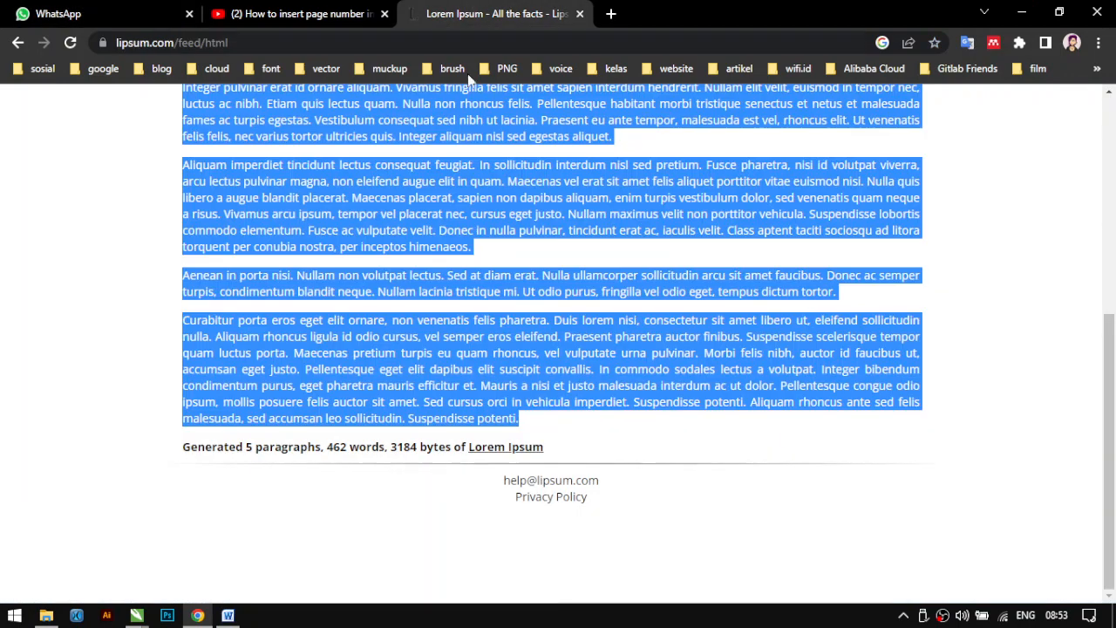
right_click(213, 171)
click(272, 180)
click(111, 14)
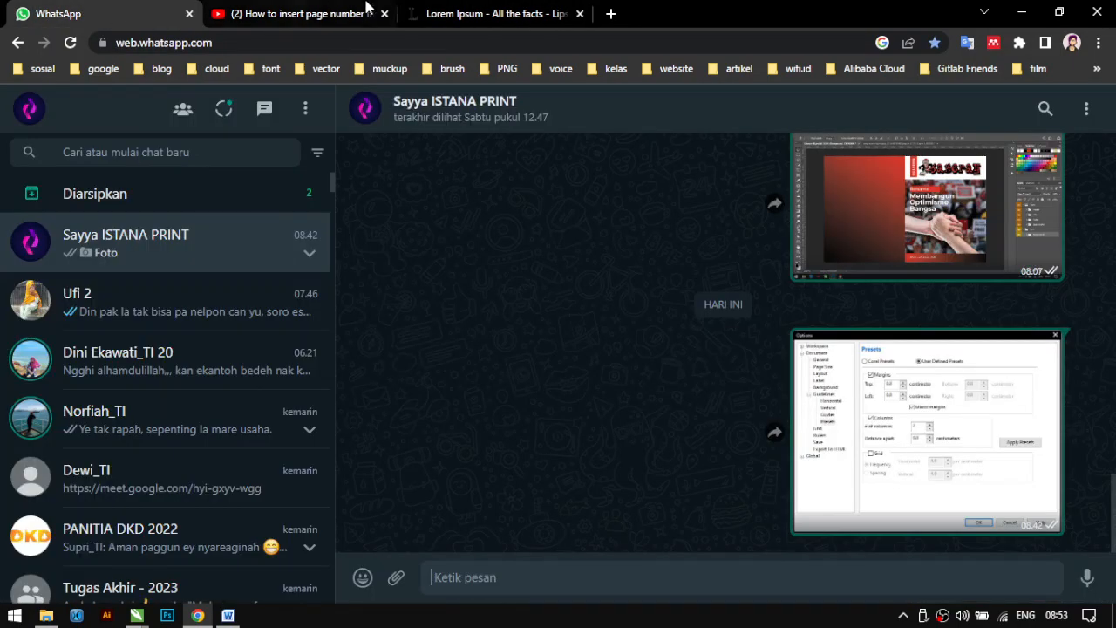
click(532, 14)
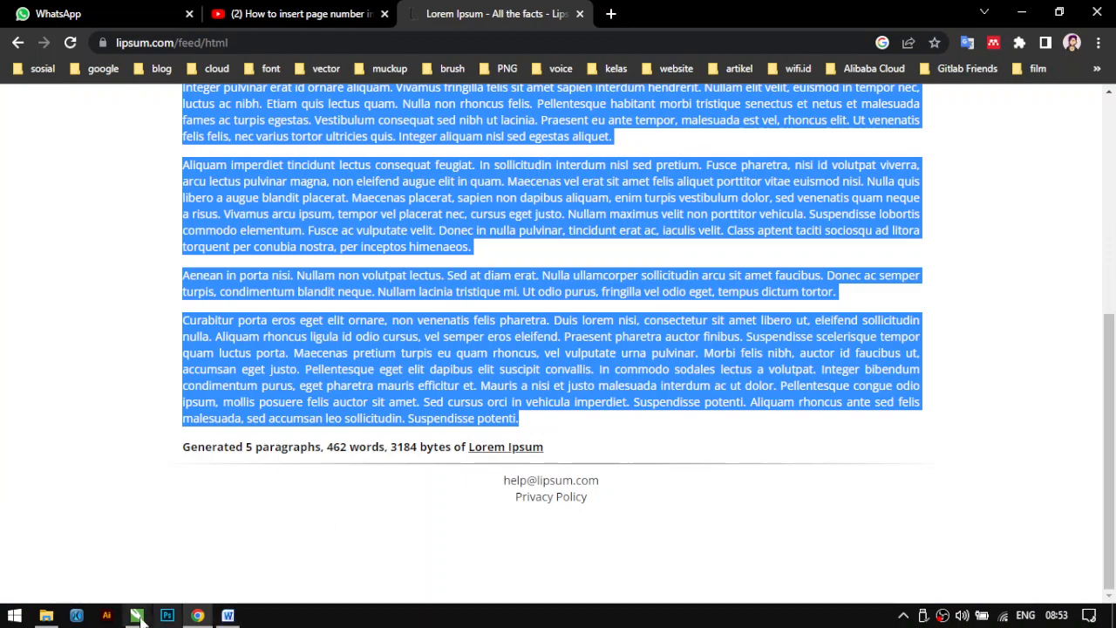
Return to the Template document in CorelDRAW and paste the copied text into the first-column frame on page 2
mouse_move(138, 616)
click(262, 558)
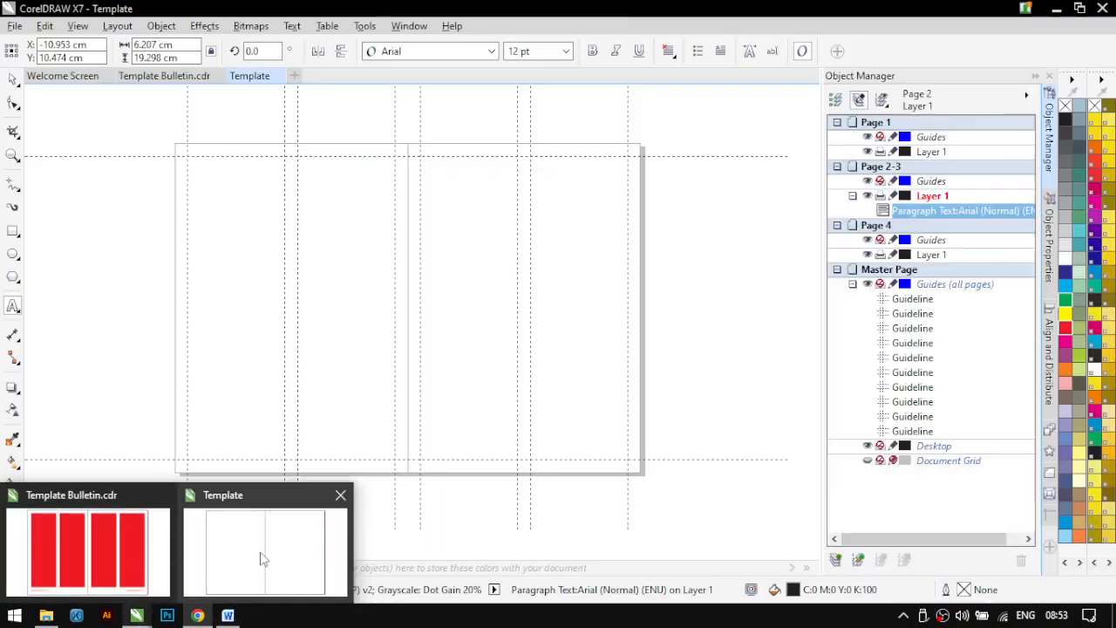
right_click(235, 192)
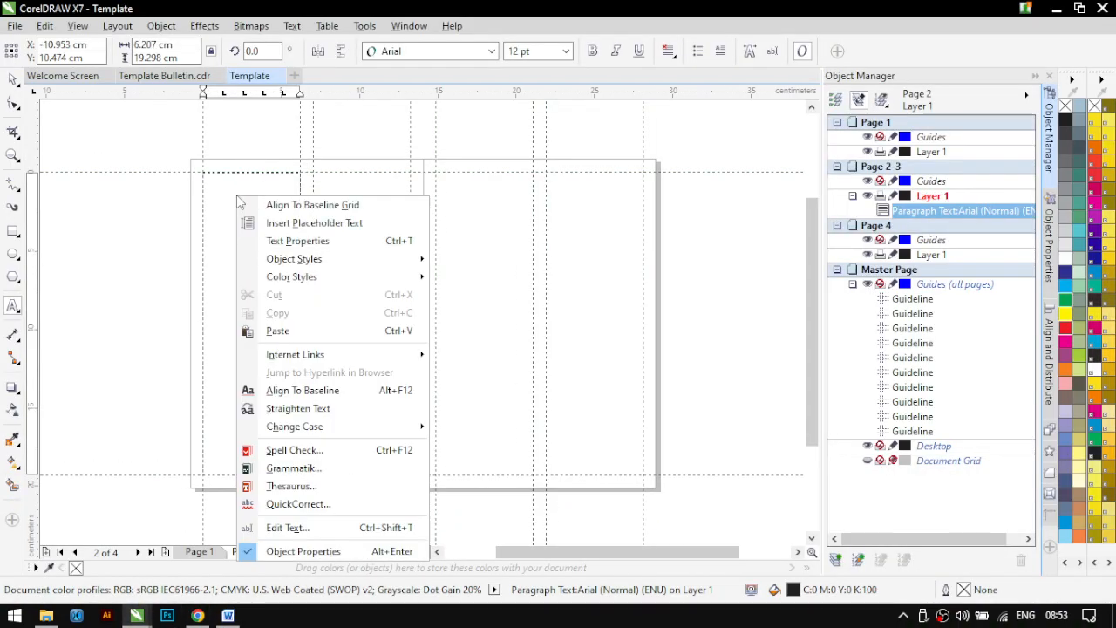
click(374, 329)
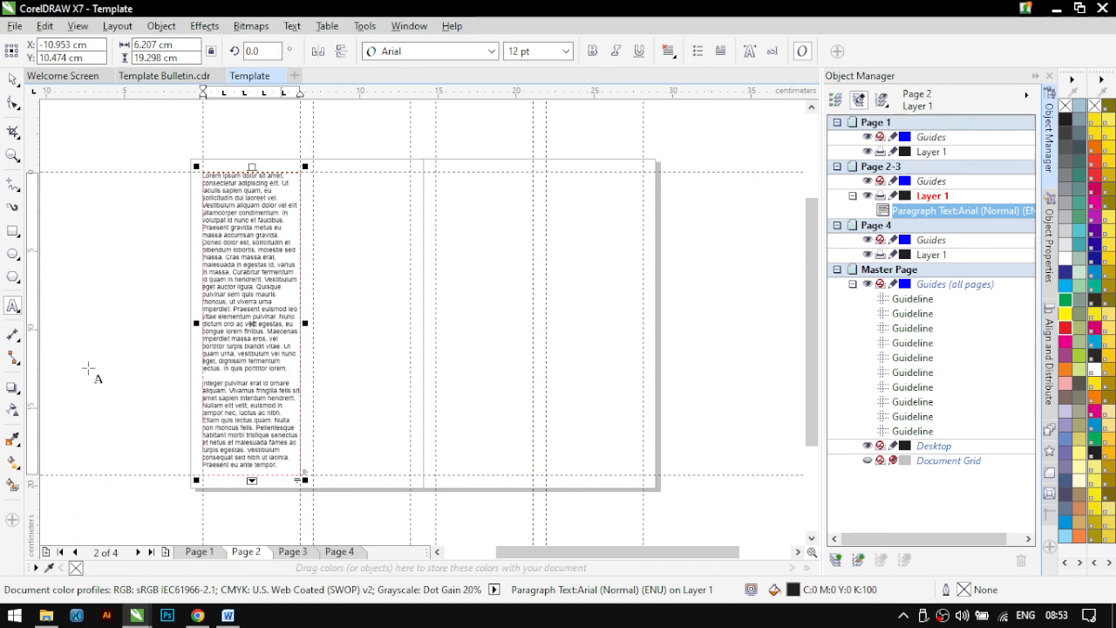
click(13, 81)
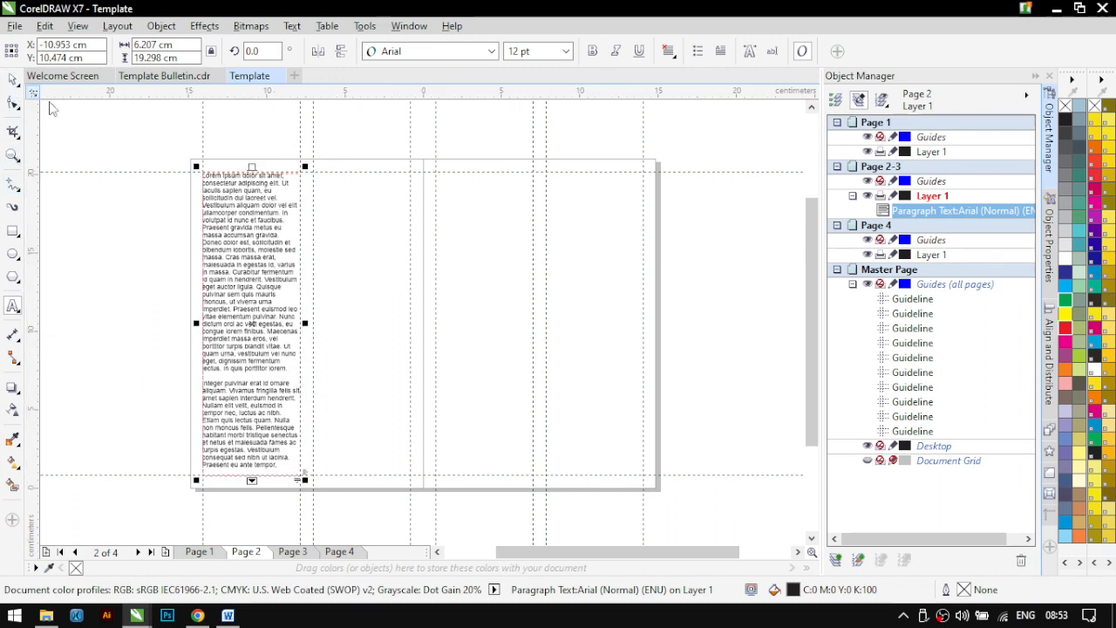
Shorten the paragraph text frame on page 2 from its lower edge to a height of about 18.15 cm
click(131, 144)
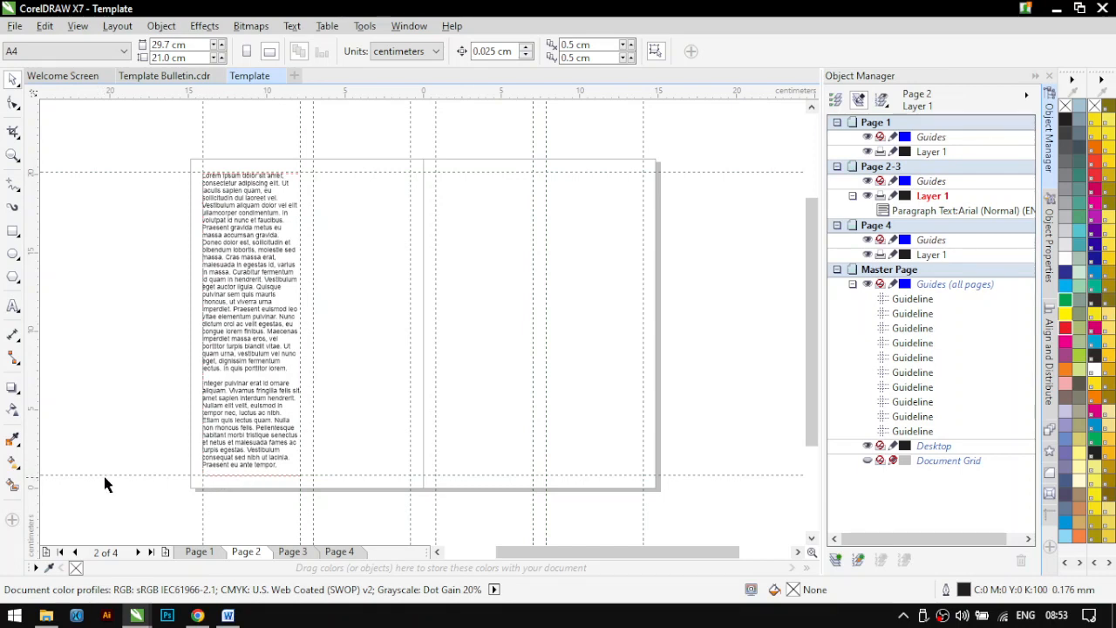
click(271, 472)
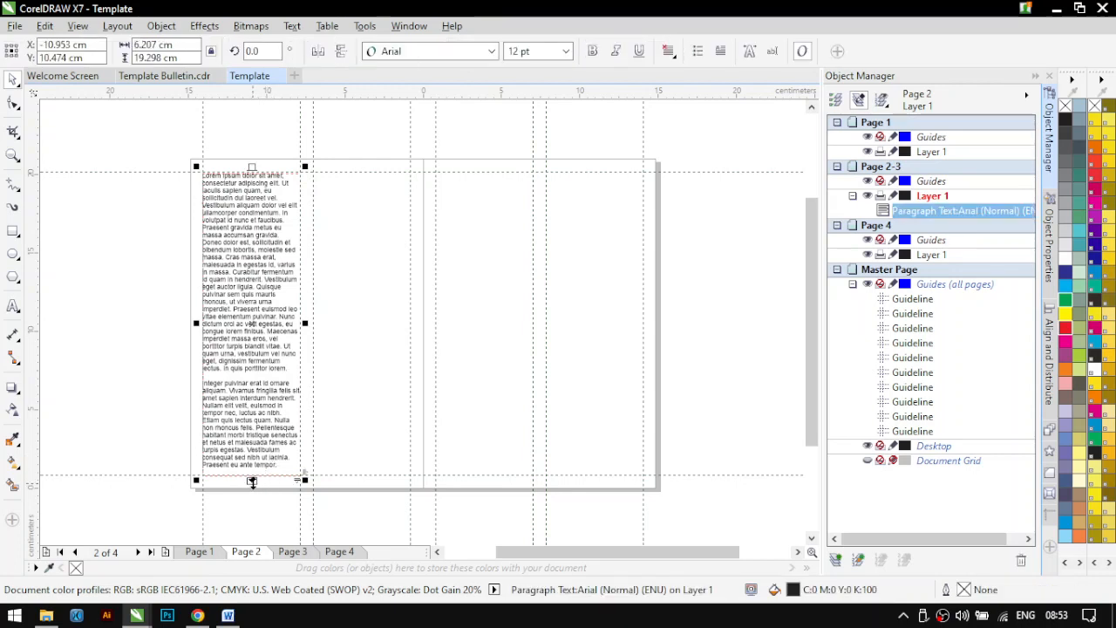
drag(252, 482, 297, 462)
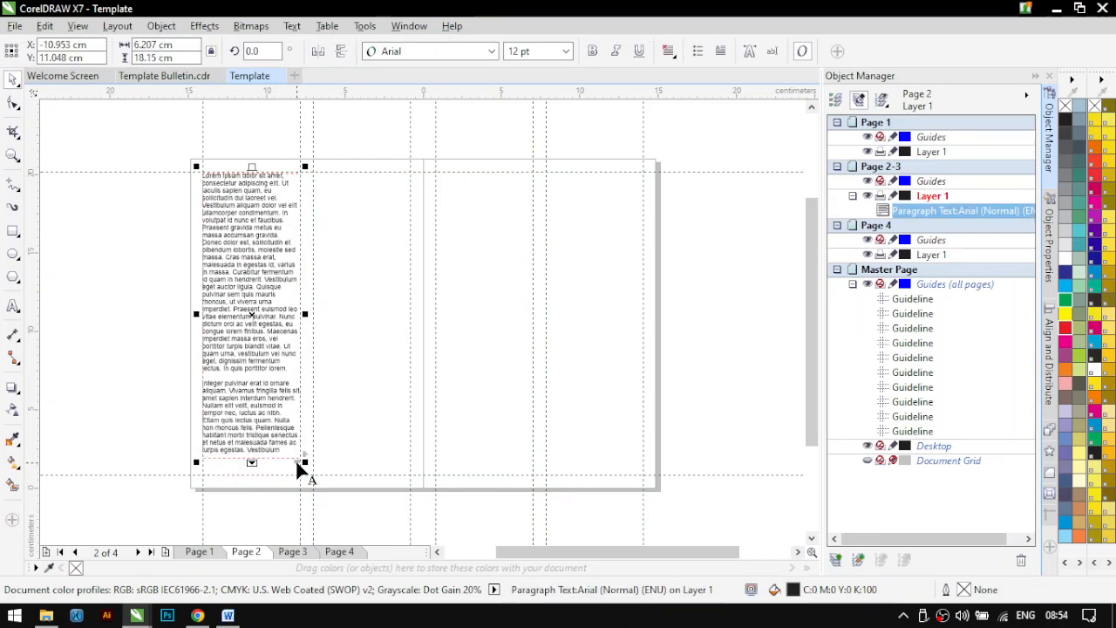
click(142, 435)
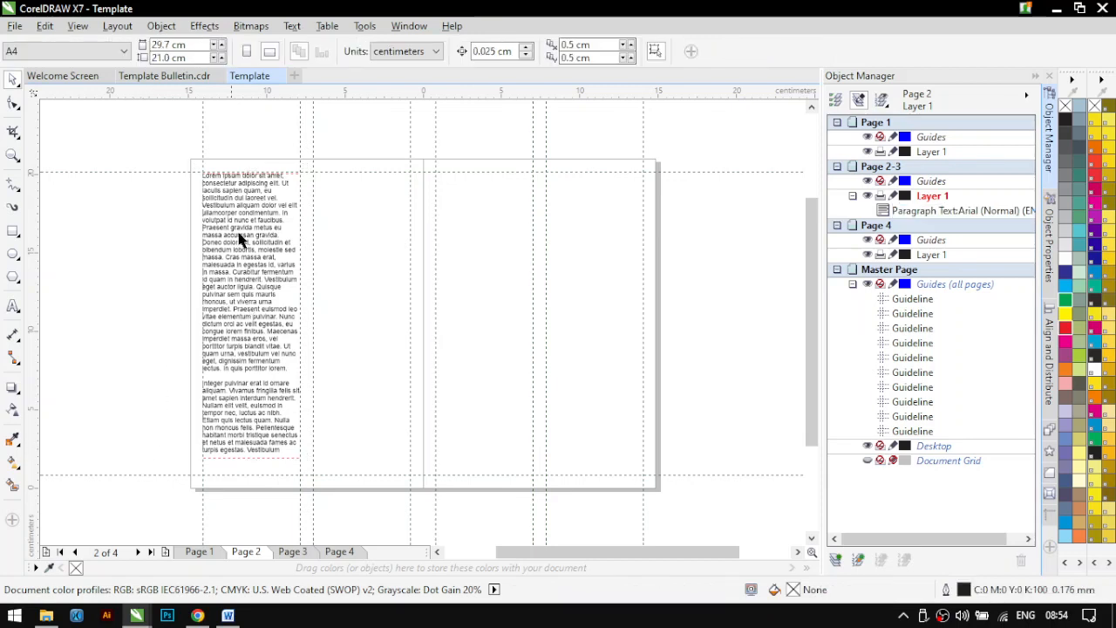
click(364, 27)
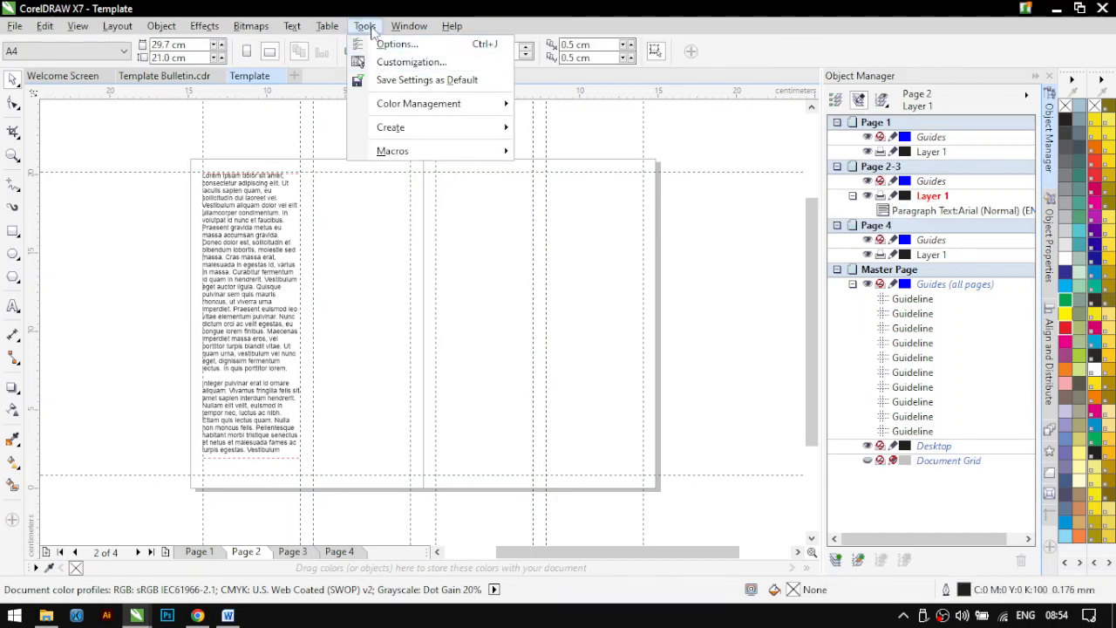
mouse_move(389, 154)
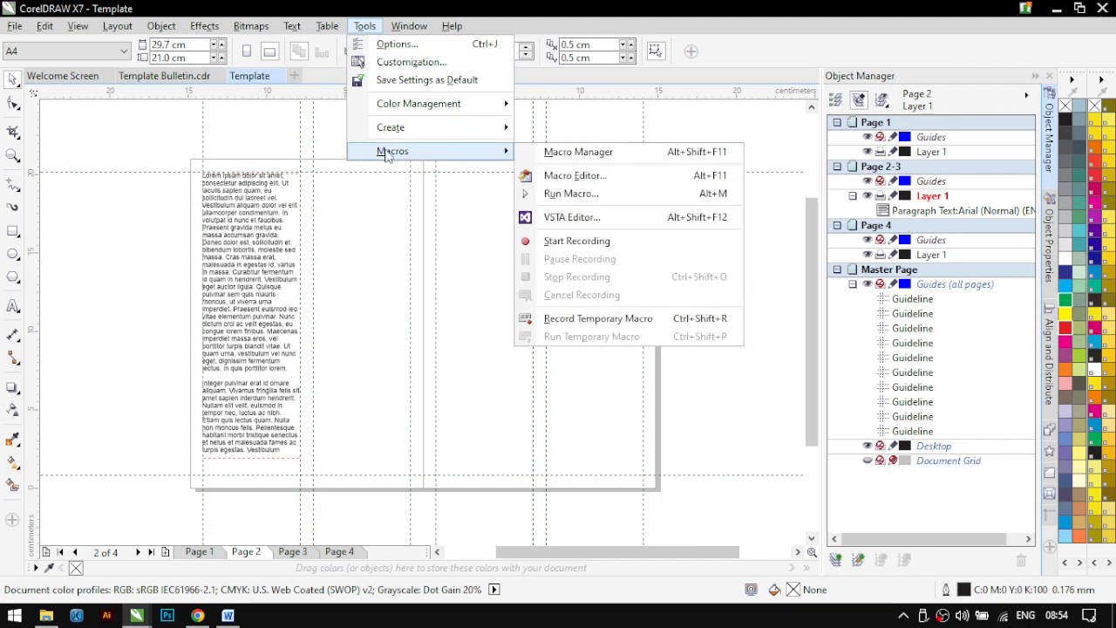
click(155, 131)
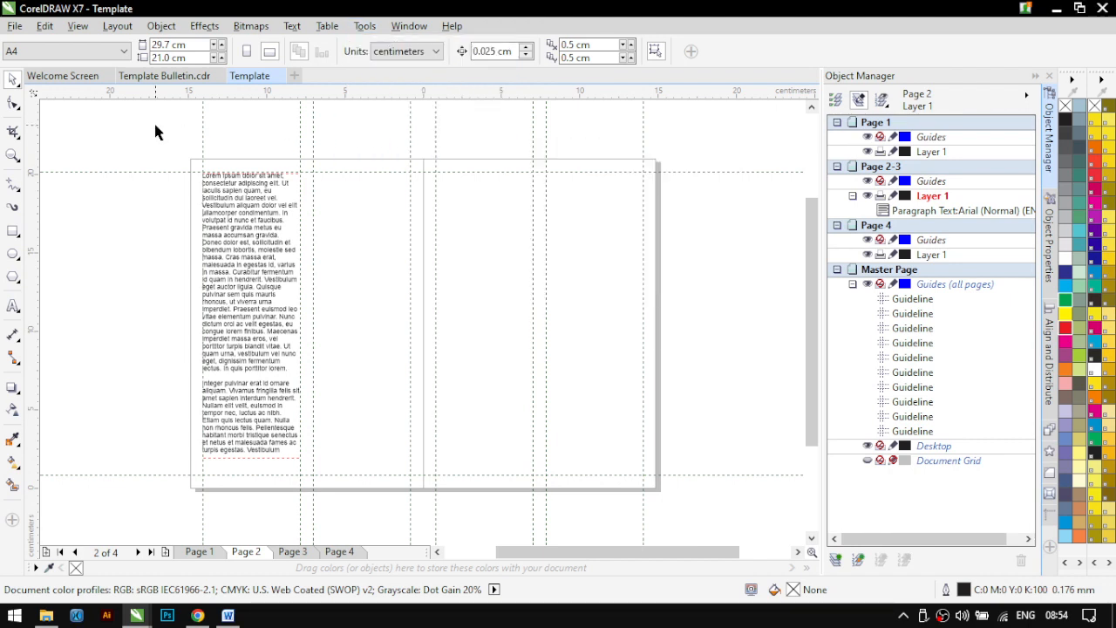
Insert page numbers on all pages of the booklet
click(117, 26)
mouse_move(161, 26)
mouse_move(117, 26)
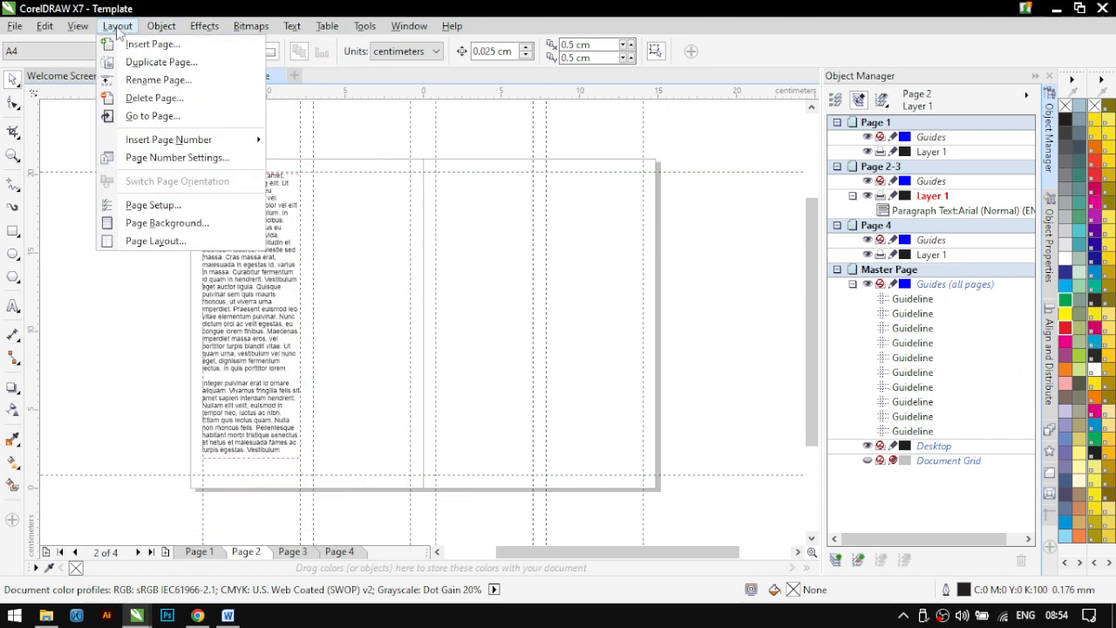
mouse_move(220, 142)
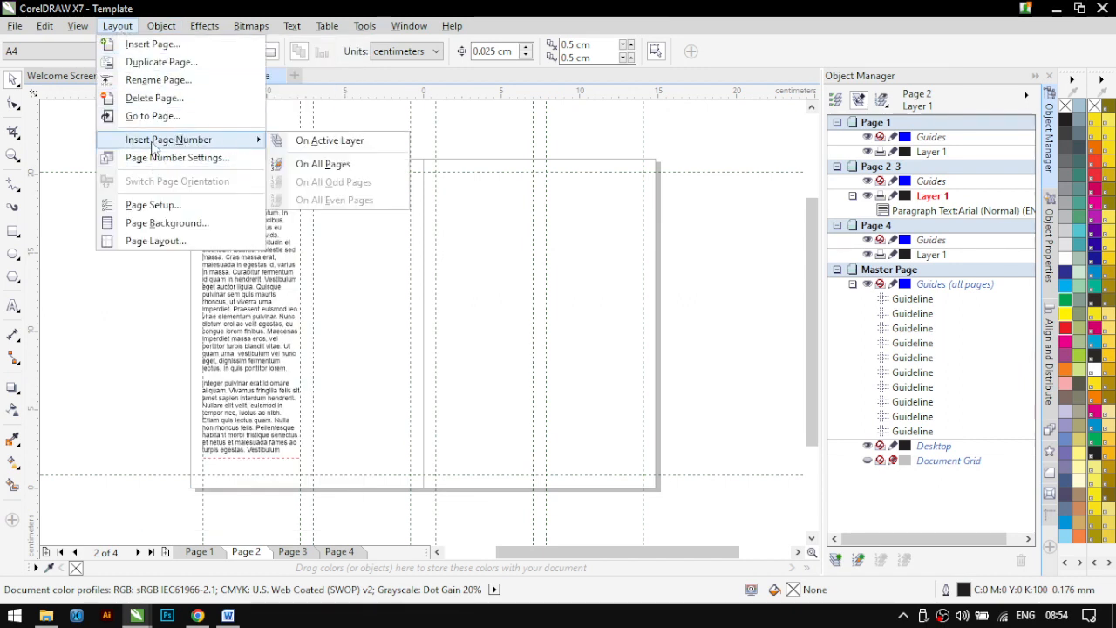
click(324, 165)
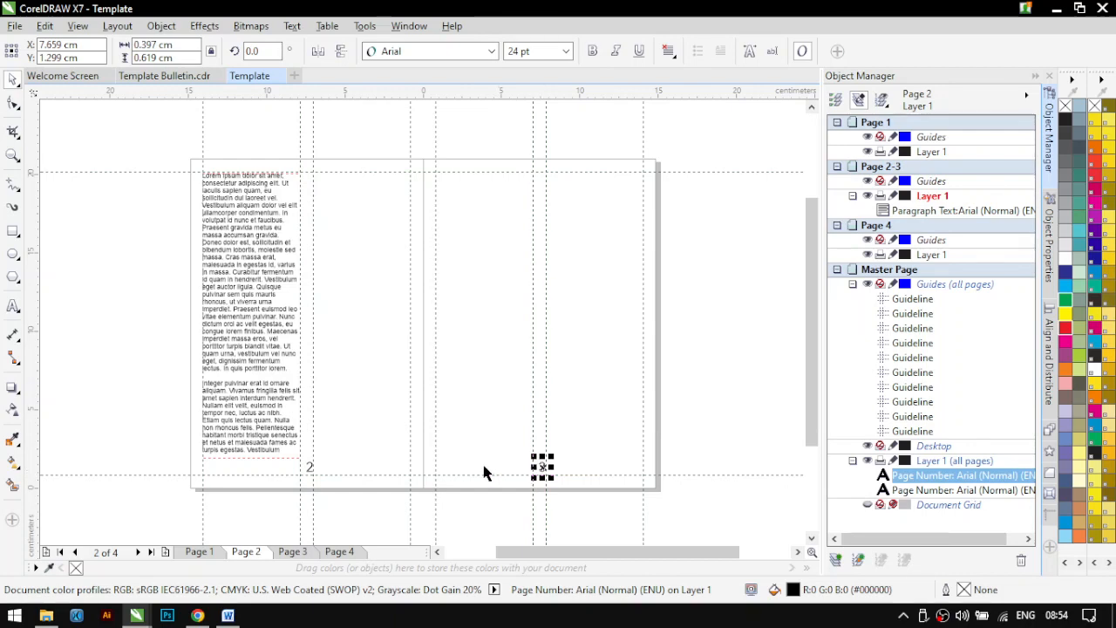
Set the font of the page number on page 3 to Montserrat SemiBold
click(491, 52)
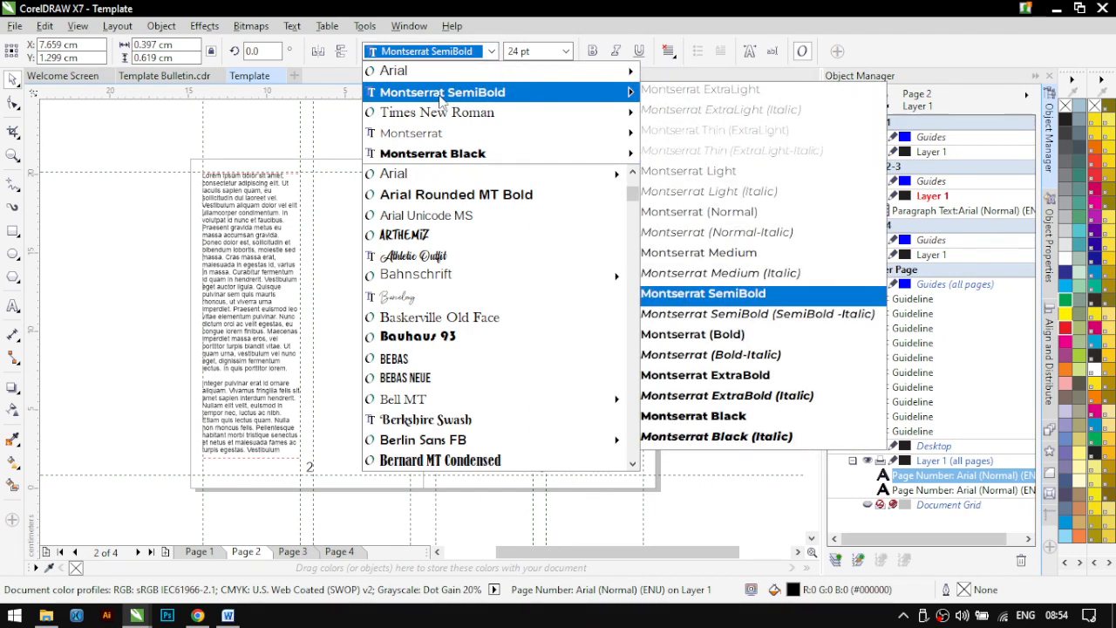
click(442, 96)
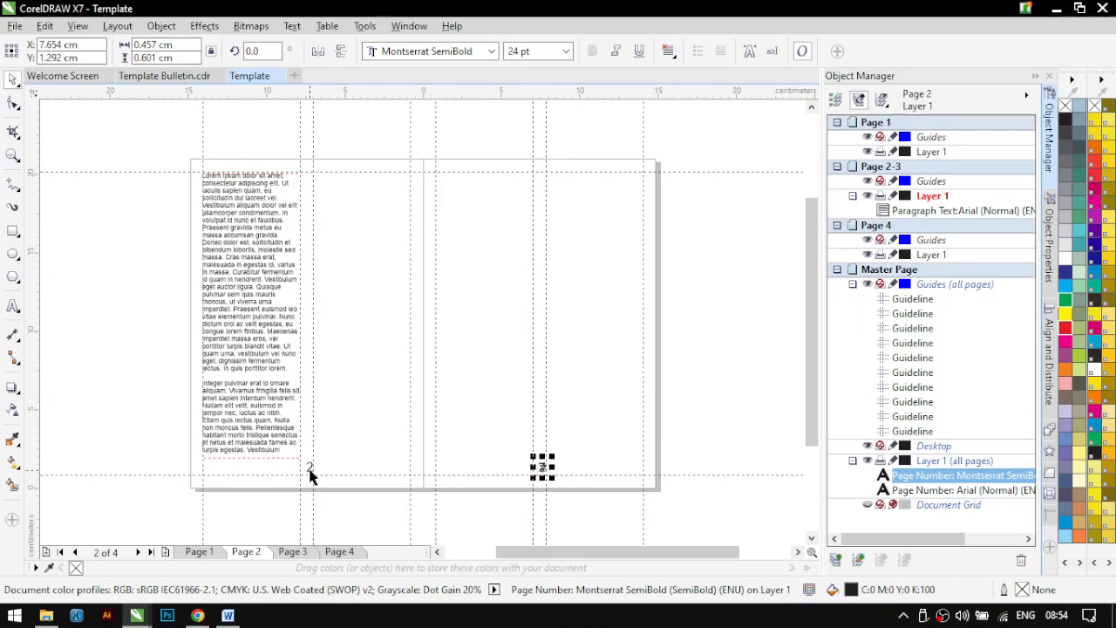
click(121, 295)
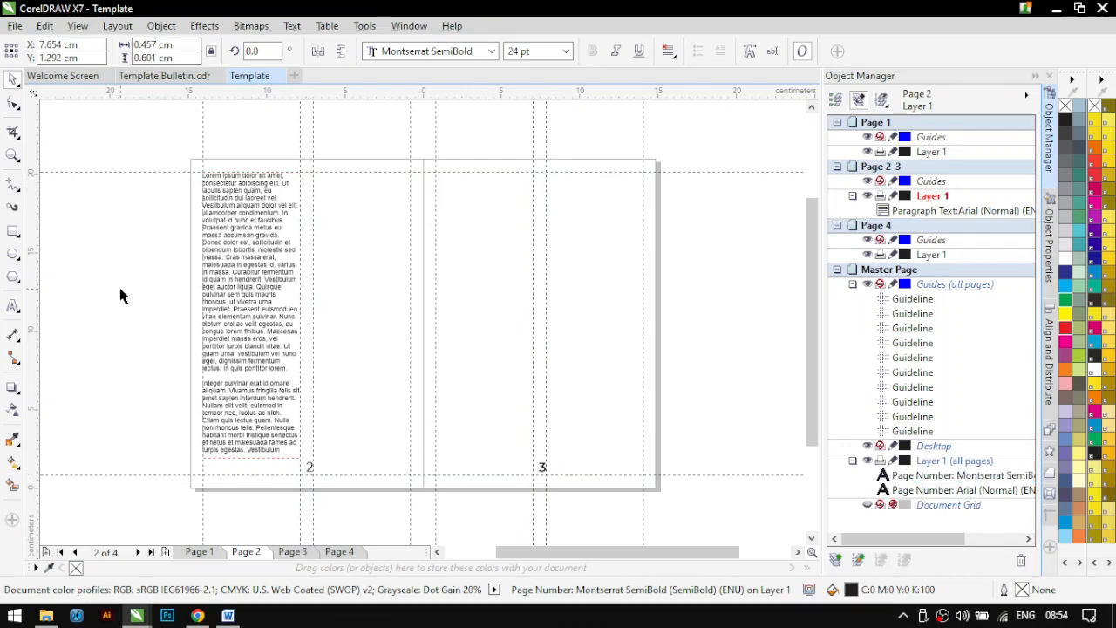
Undo the page number's font change and the insertion of page numbers on all pages
key(ctrl+z)
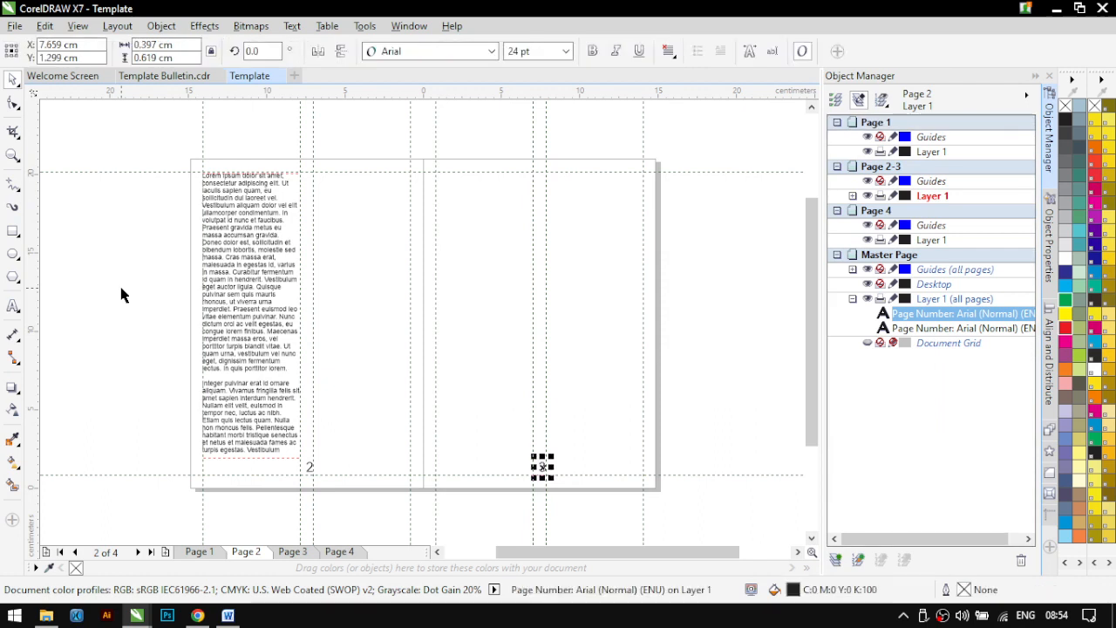
key(ctrl+z)
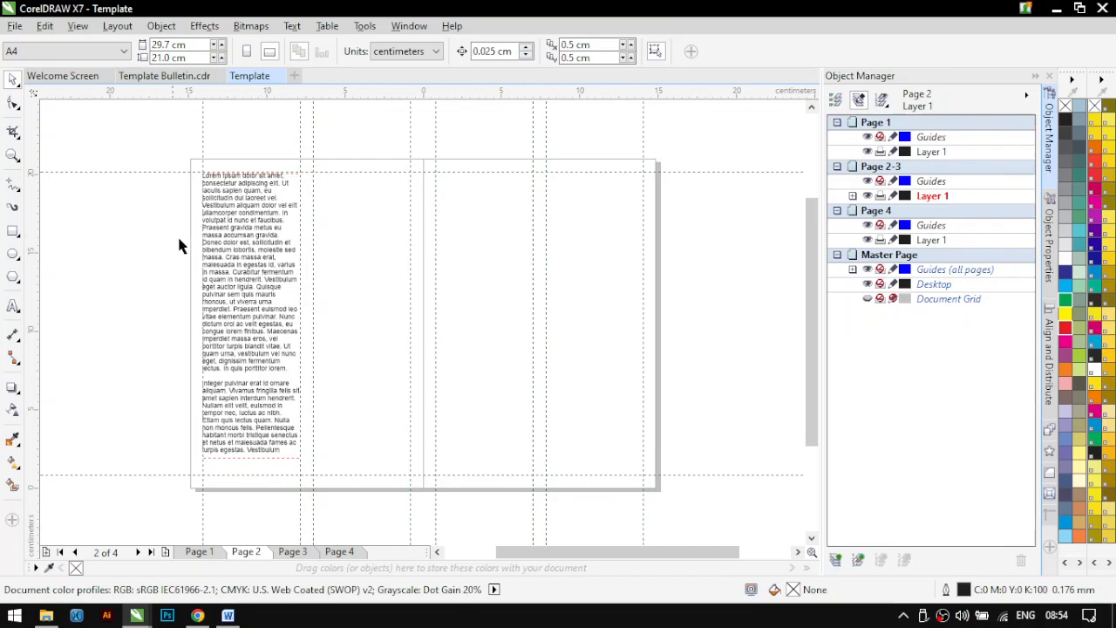
Extend the upper edge of the page 2 text frame to the top margin guide, making it about 18.22 cm high
scroll(252, 182, up, 3)
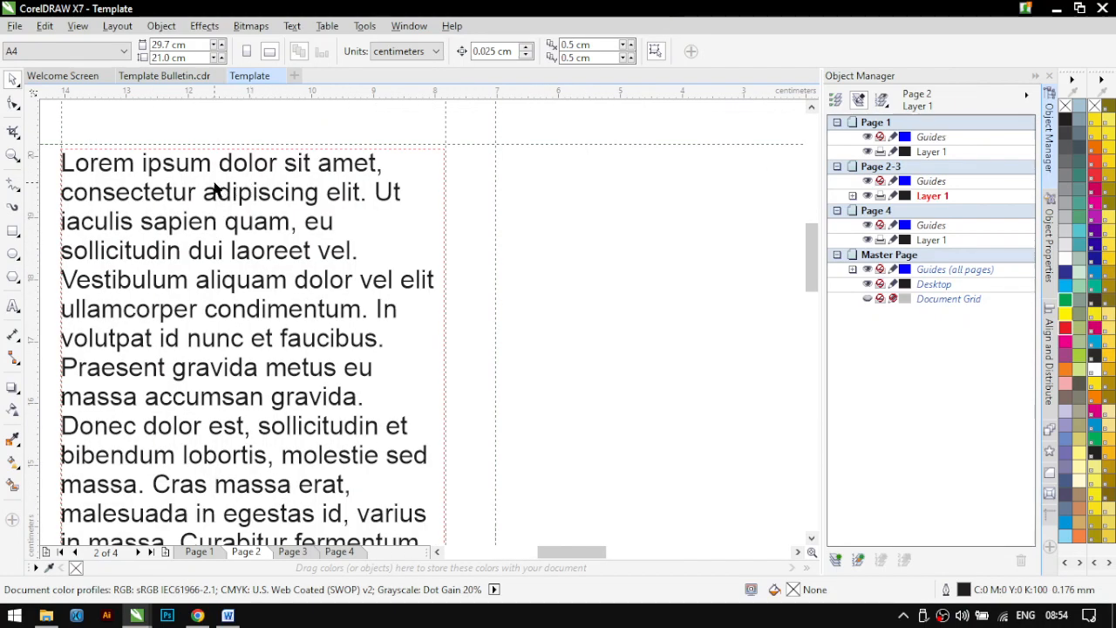
click(214, 187)
drag(255, 143, 262, 137)
Widen the page 2 text frame to about 6.23 cm so its inner edge meets the first-column guide, and deselect it
scroll(354, 323, down, 3)
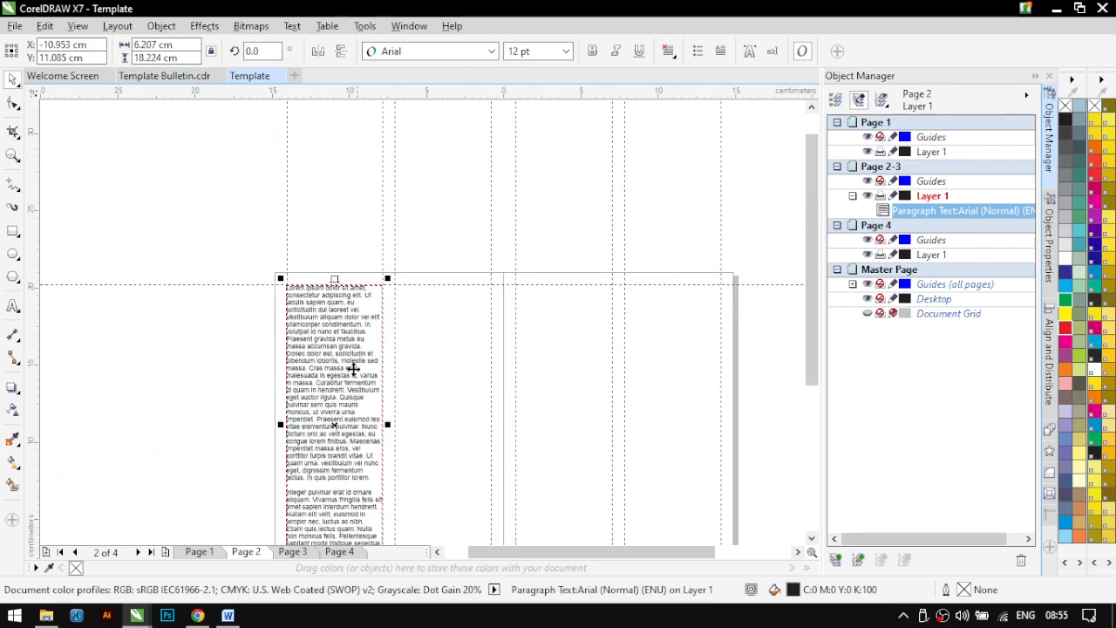
scroll(351, 393, up, 3)
scroll(352, 408, up, 3)
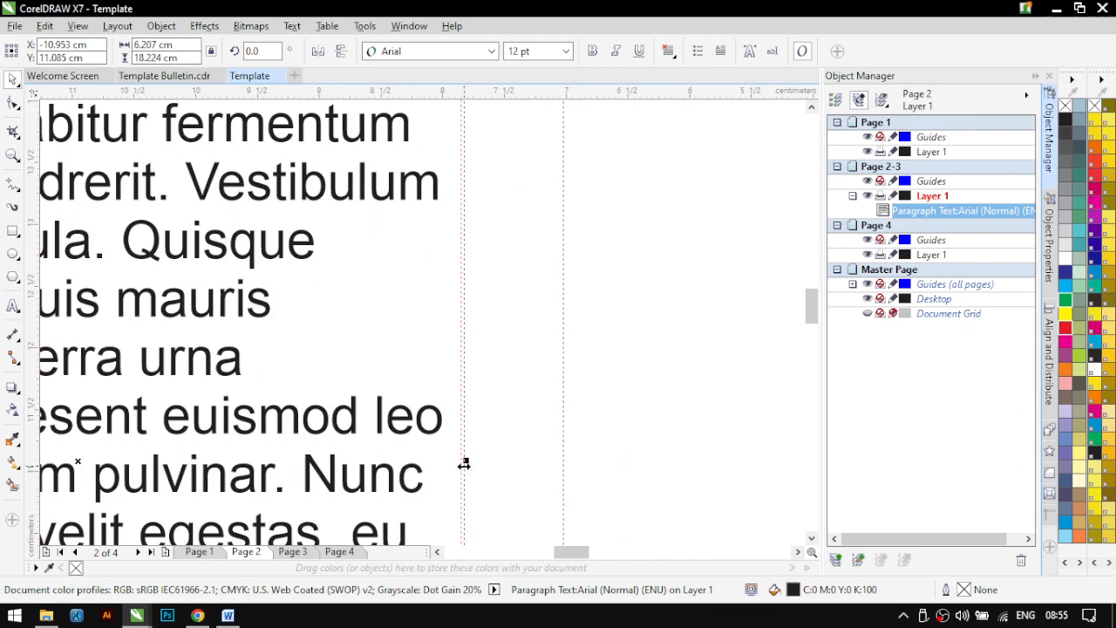
drag(466, 461, 470, 465)
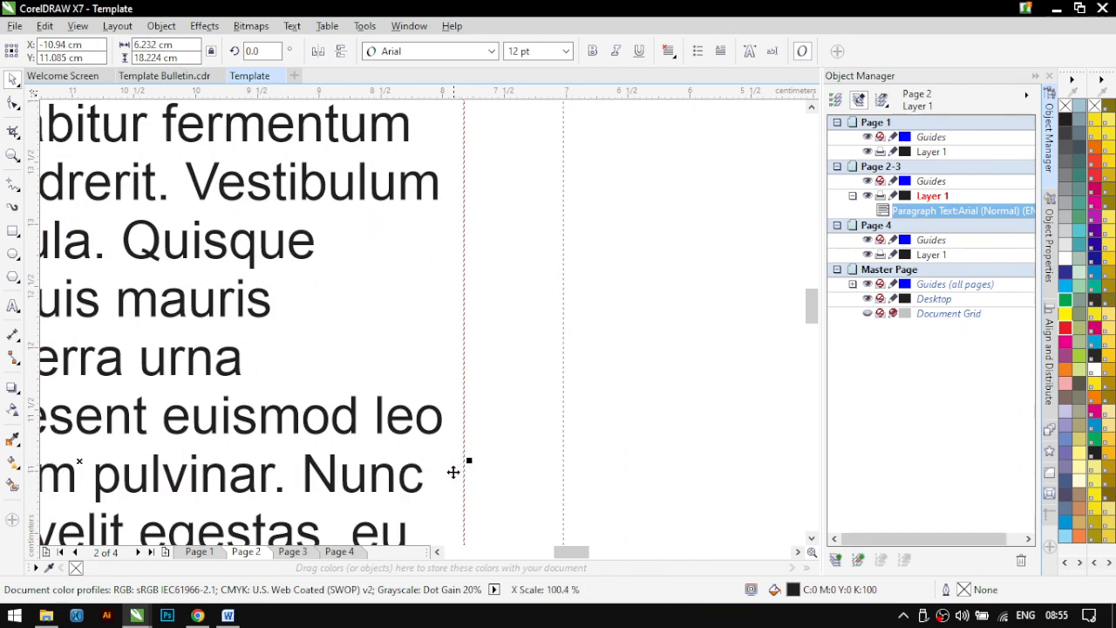
scroll(453, 466, down, 3)
scroll(401, 471, down, 2)
click(276, 442)
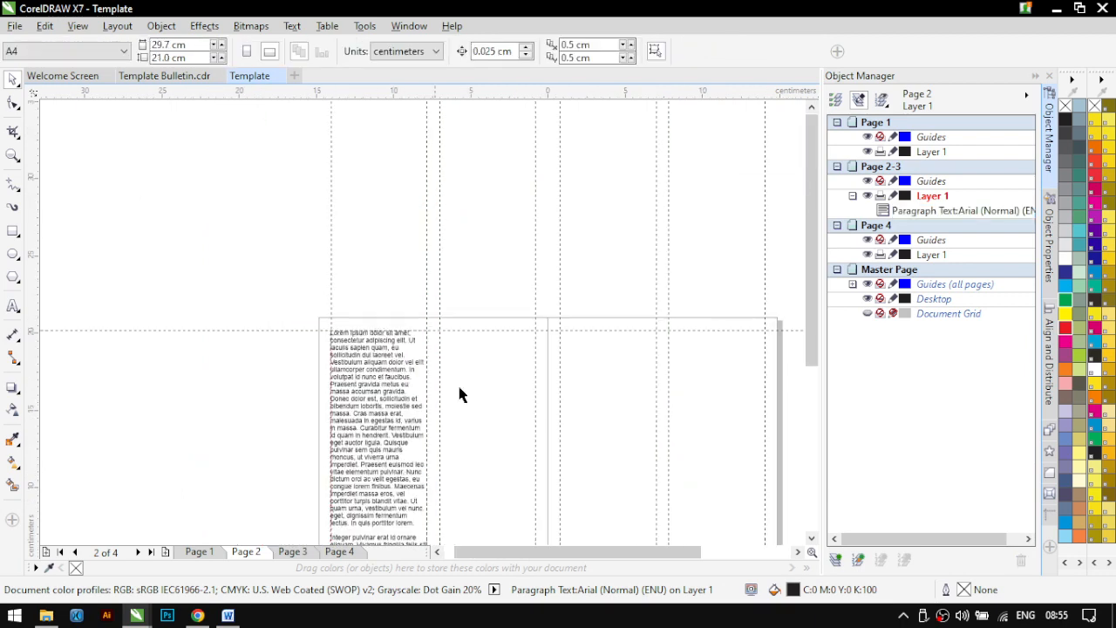
Run the CorelMacros.PageNumbering macro from all standard projects
drag(811, 314, 808, 391)
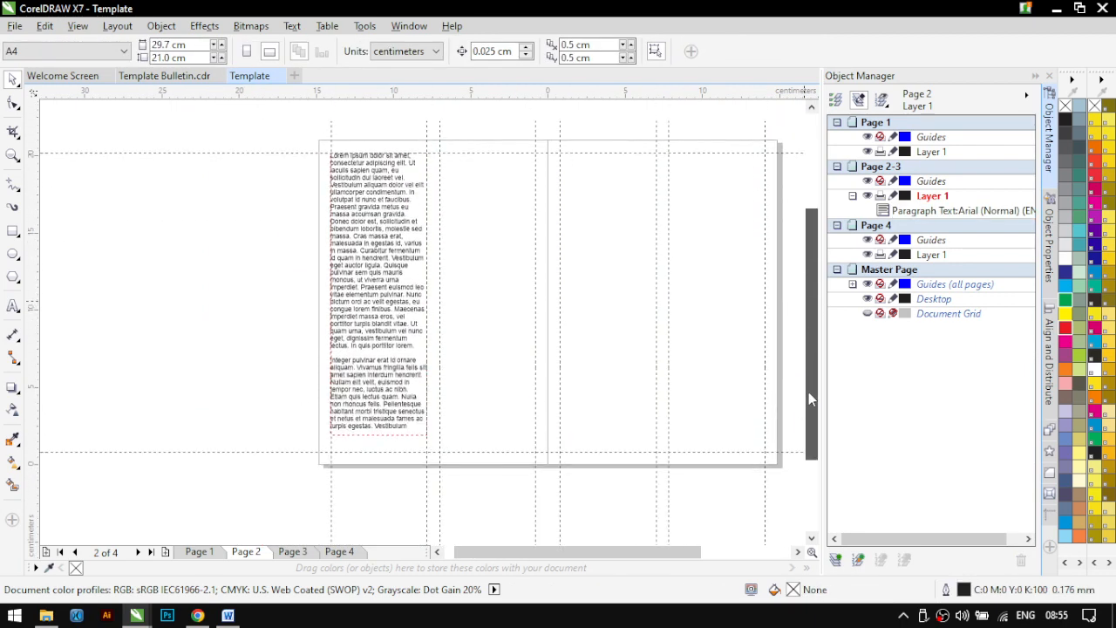
drag(567, 555, 609, 555)
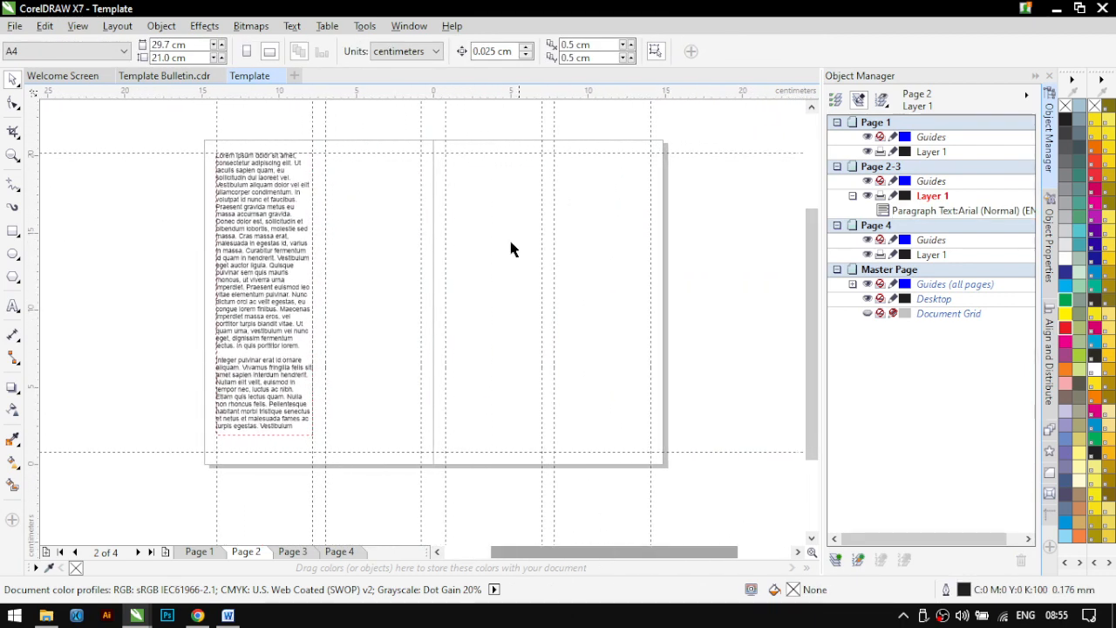
click(363, 27)
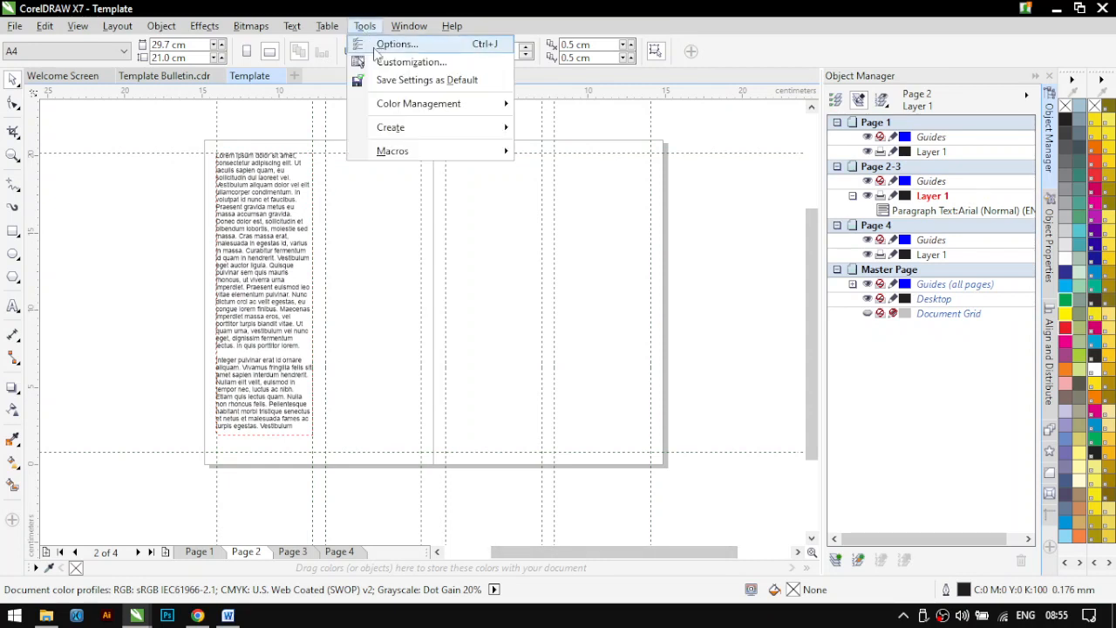
mouse_move(392, 157)
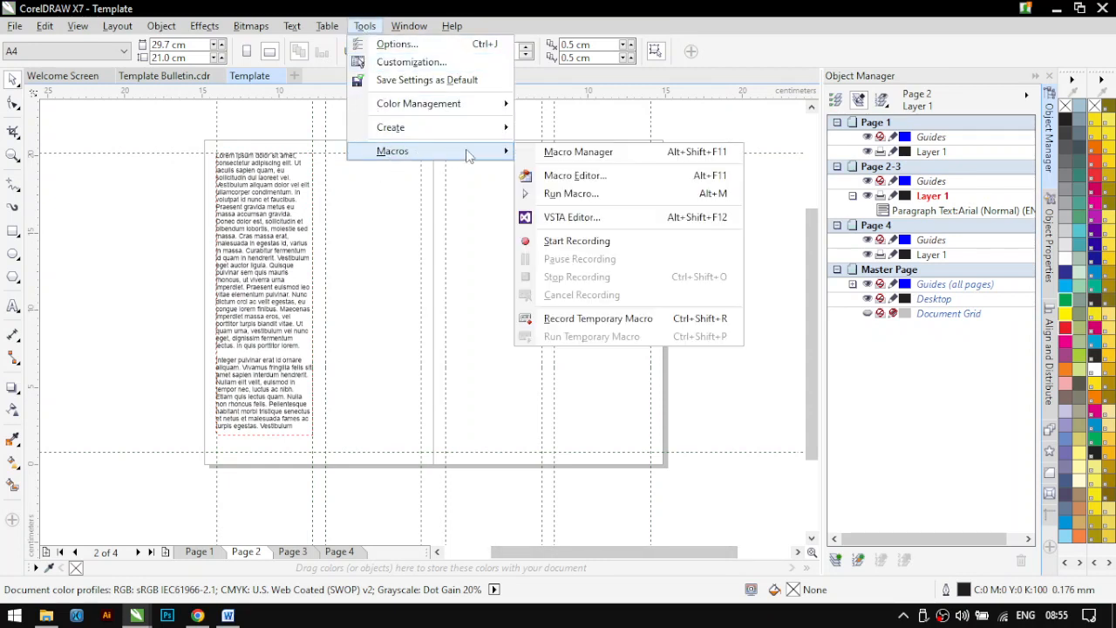
click(563, 193)
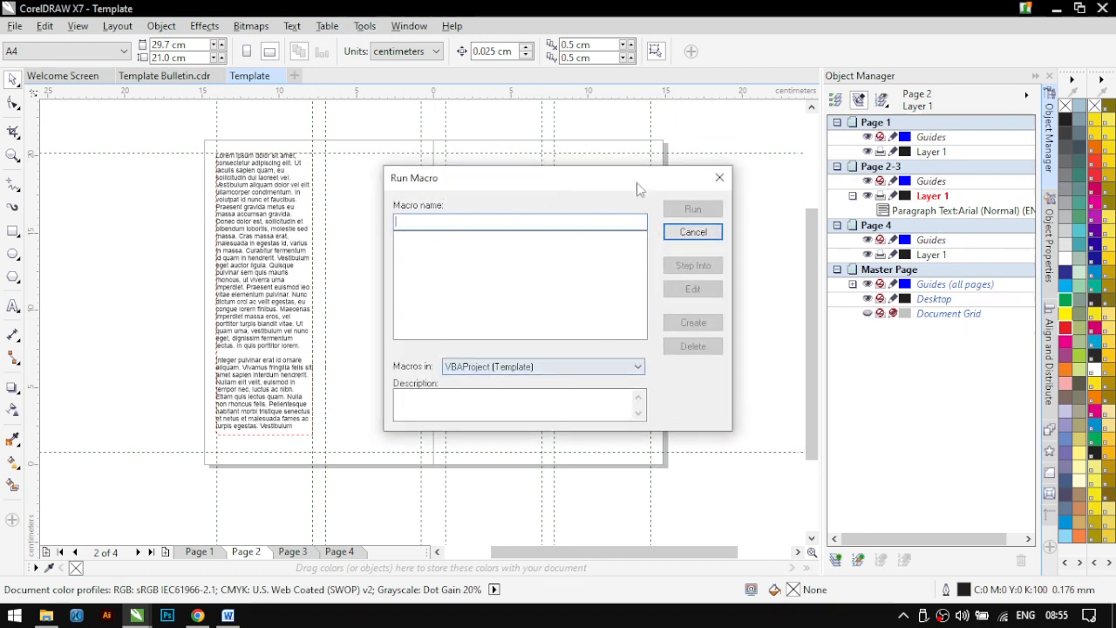
drag(623, 184, 711, 116)
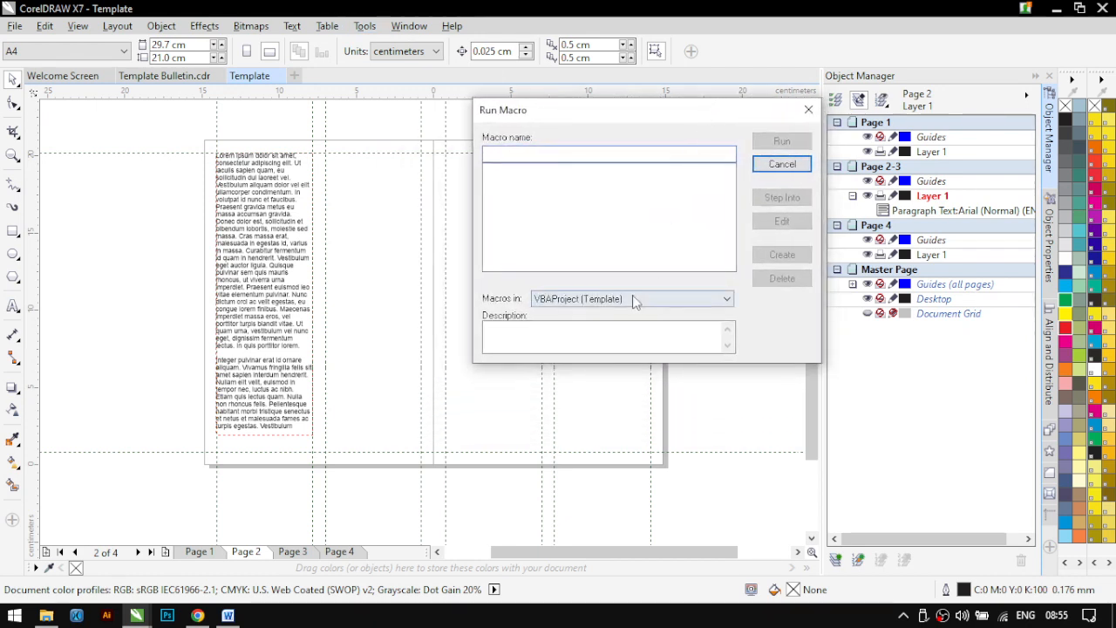
click(660, 298)
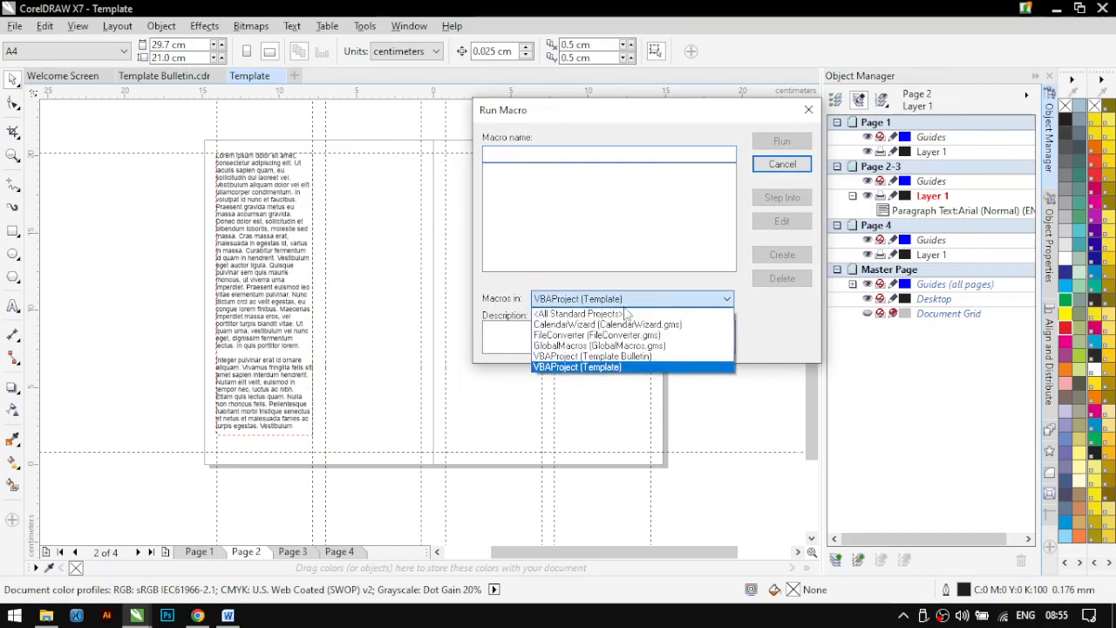
click(577, 316)
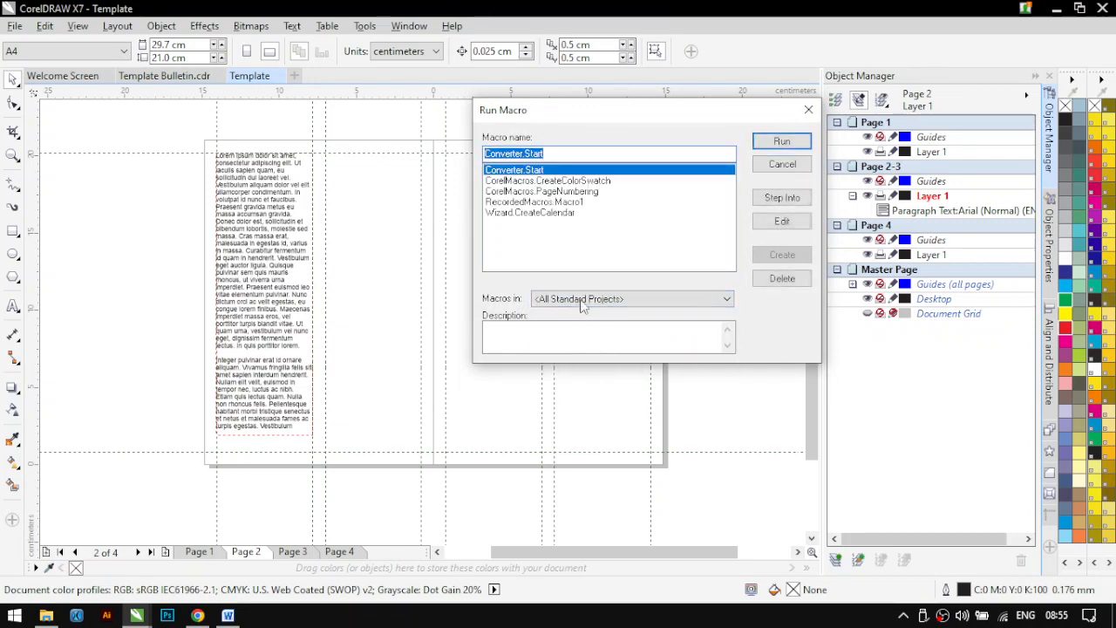
click(576, 191)
click(782, 141)
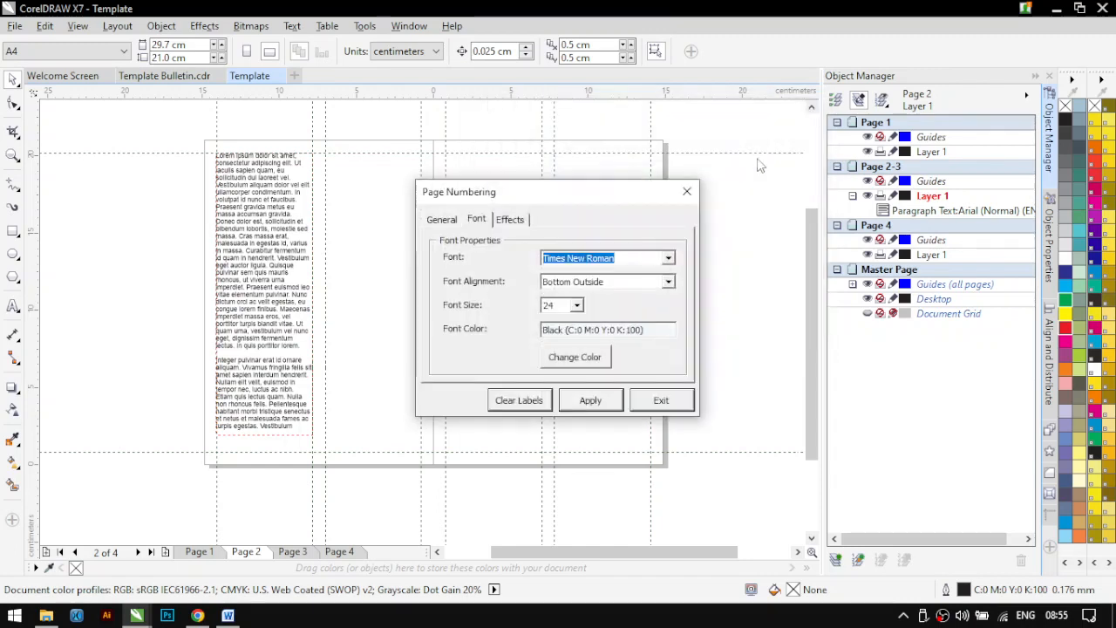
Set the font for the page numbering to Montserrat SemiBold
drag(578, 193, 647, 186)
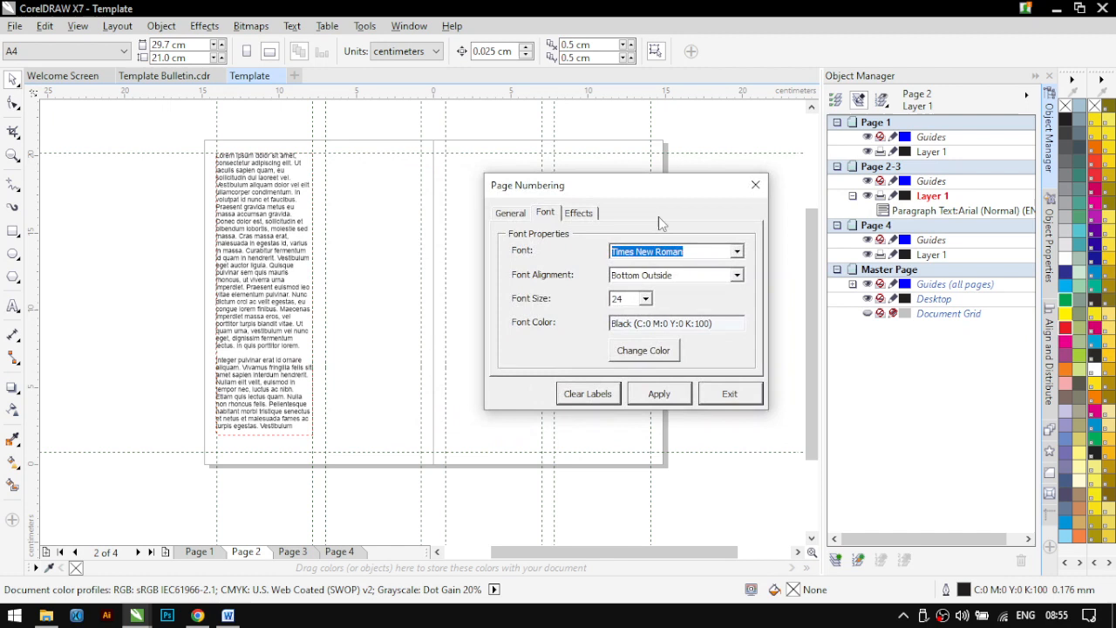
click(736, 253)
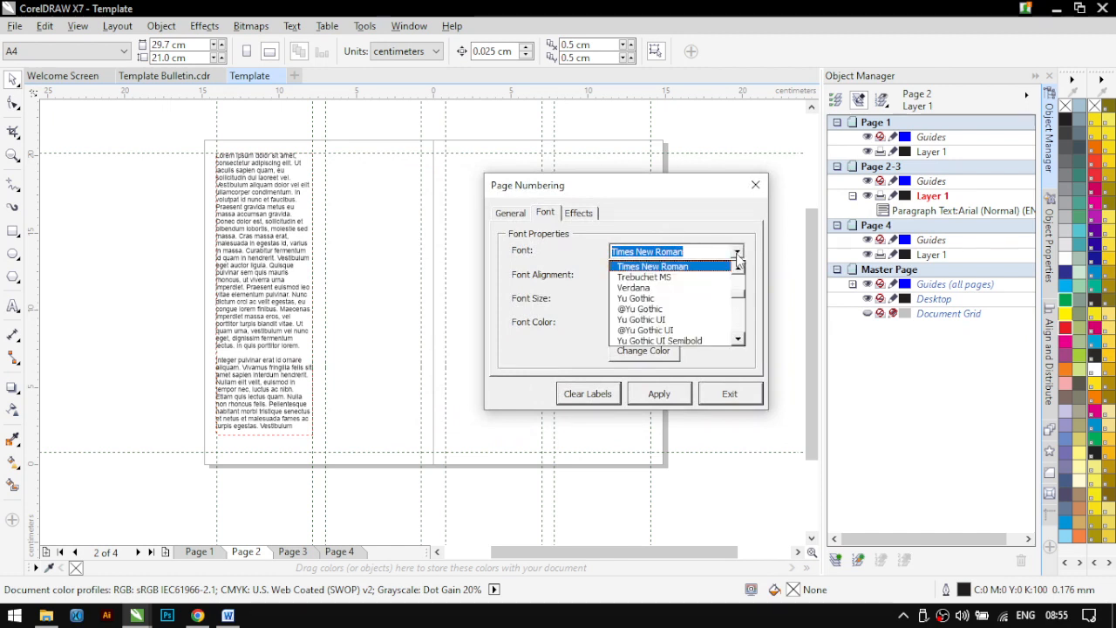
mouse_move(738, 296)
mouse_down()
mouse_move(738, 307)
mouse_move(737, 296)
mouse_up()
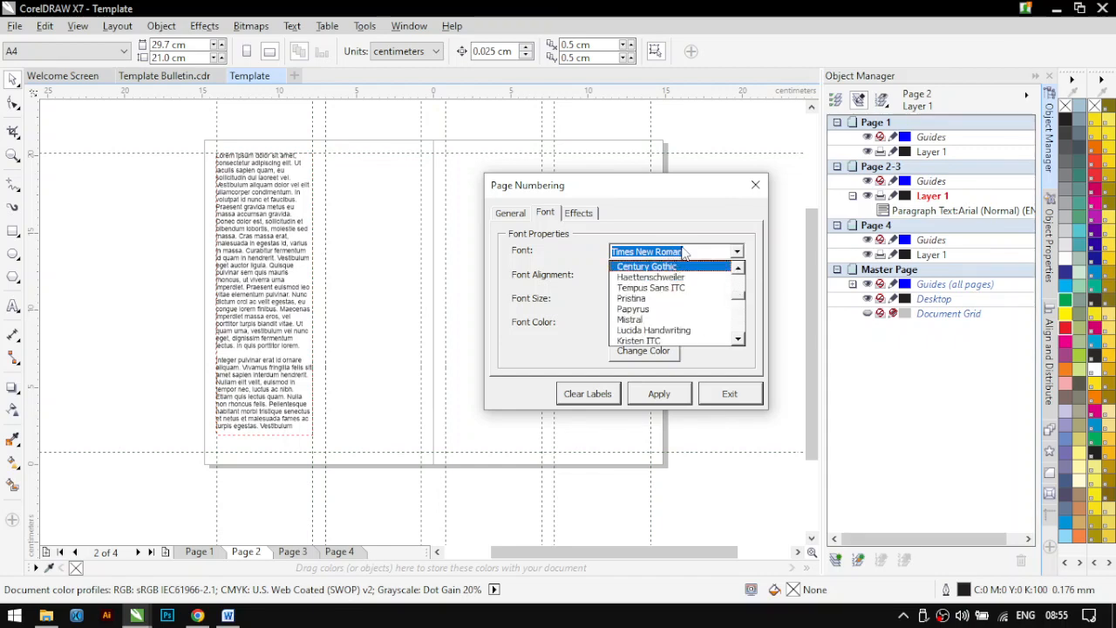
click(684, 250)
drag(703, 252, 539, 249)
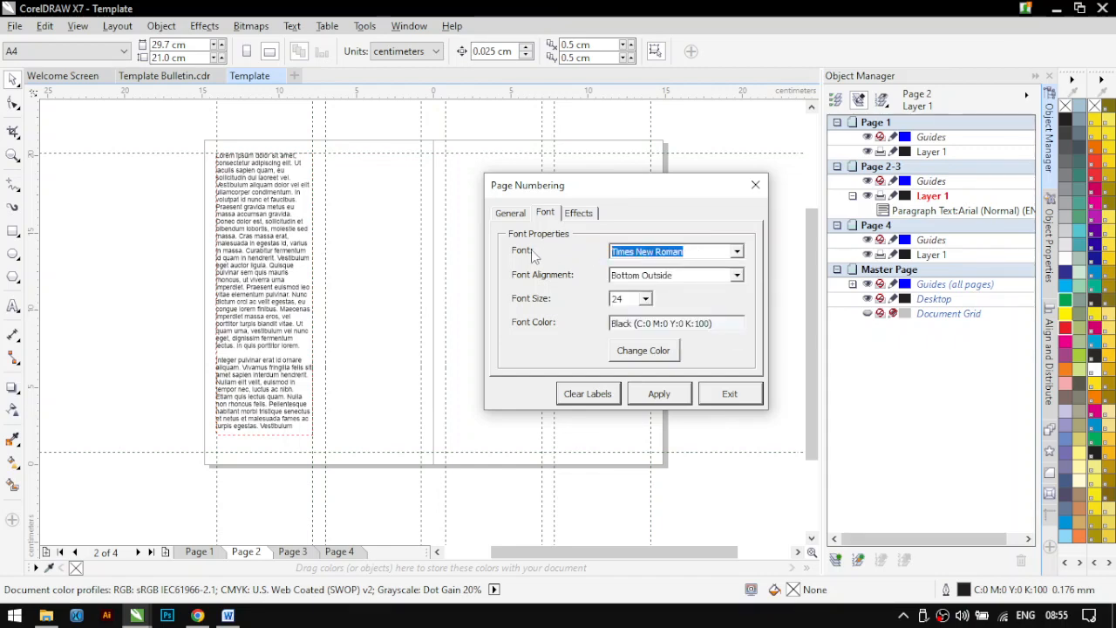
text(mont)
click(739, 252)
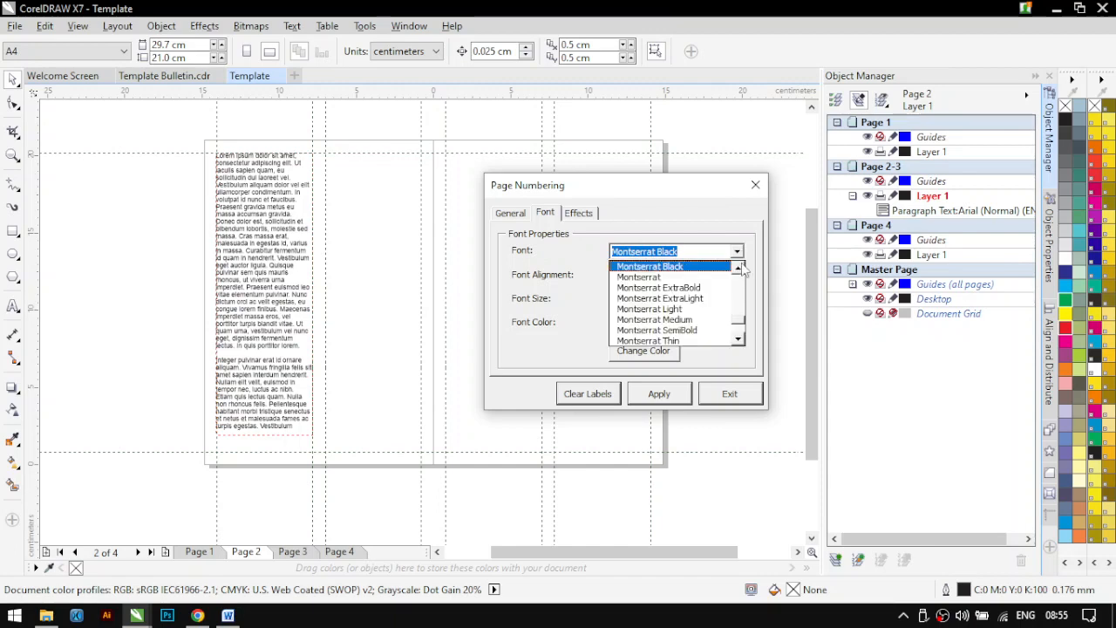
click(682, 332)
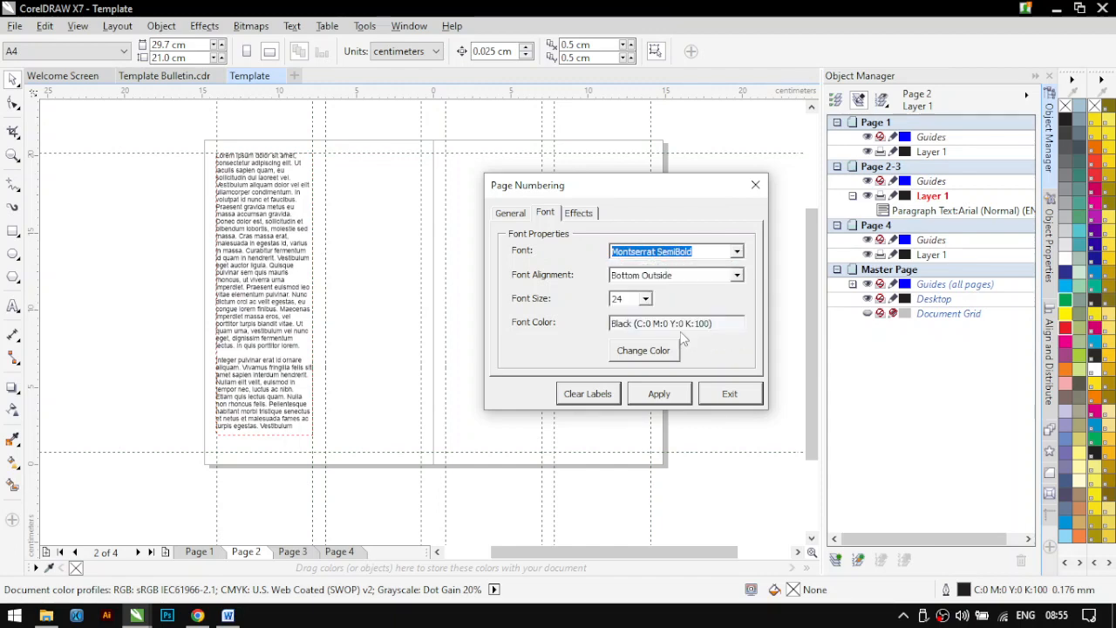
Try the Bottom Right, Top Center, Bottom Center and Bottom Left alignments for the page numbers
click(736, 276)
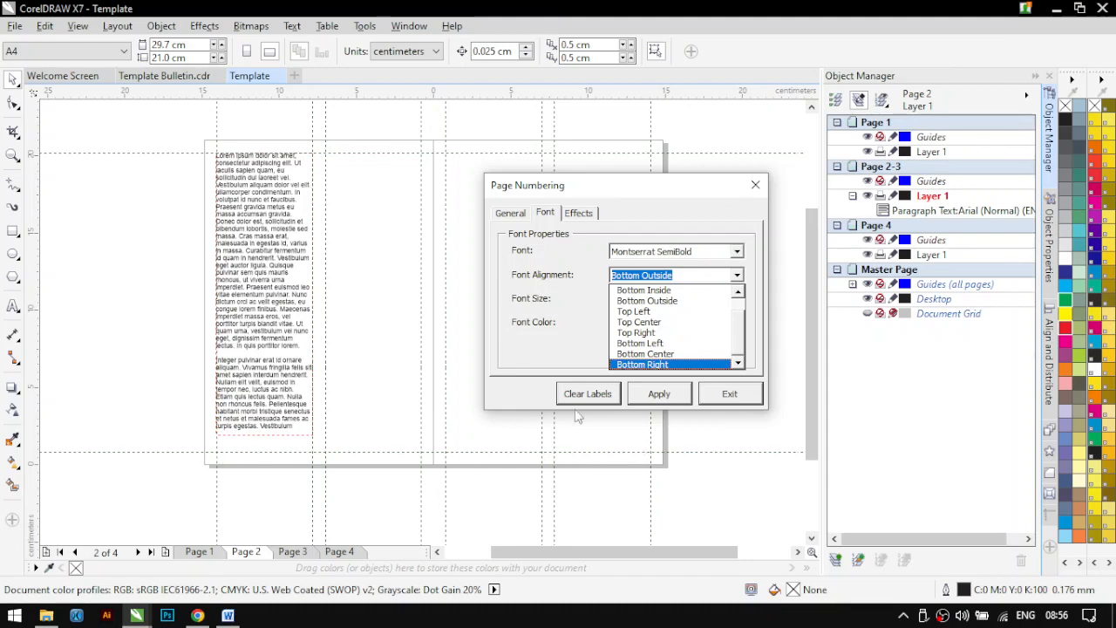
click(645, 366)
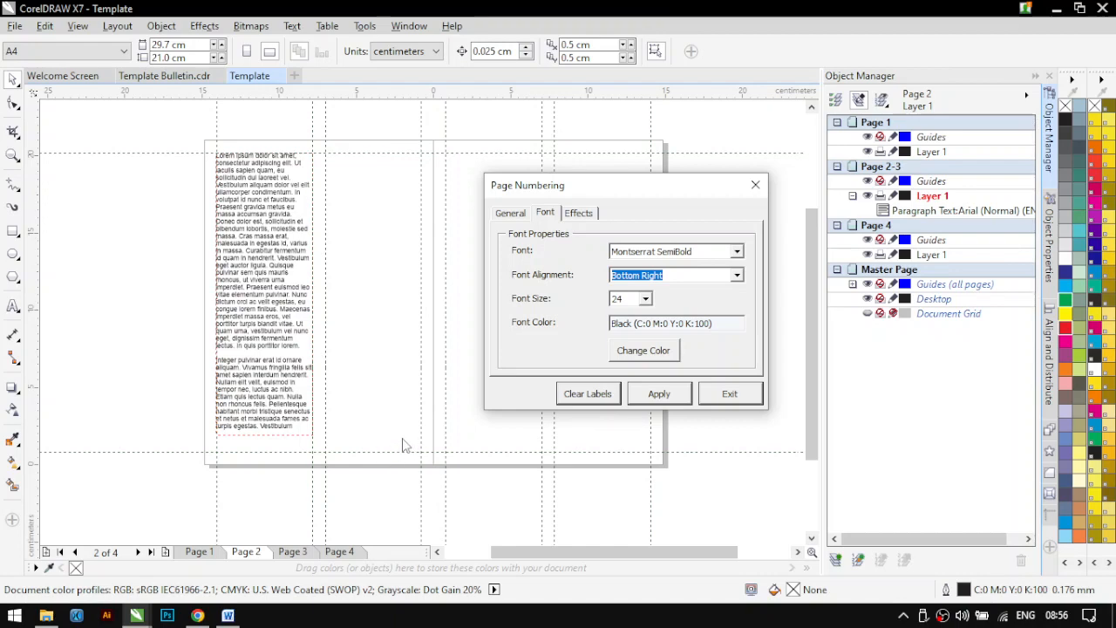
click(736, 277)
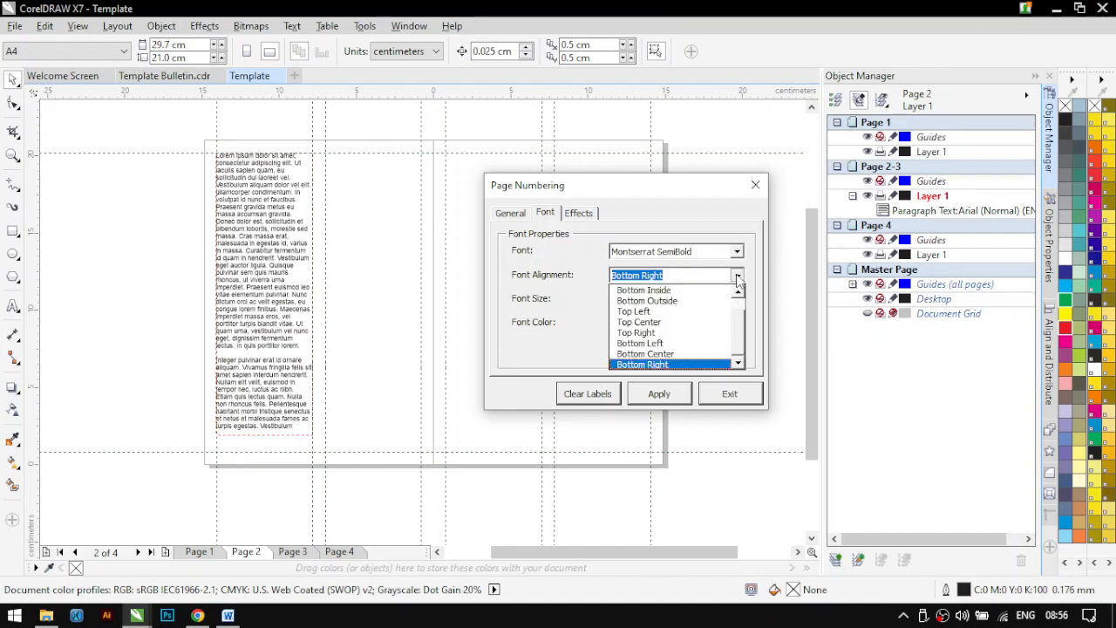
click(660, 322)
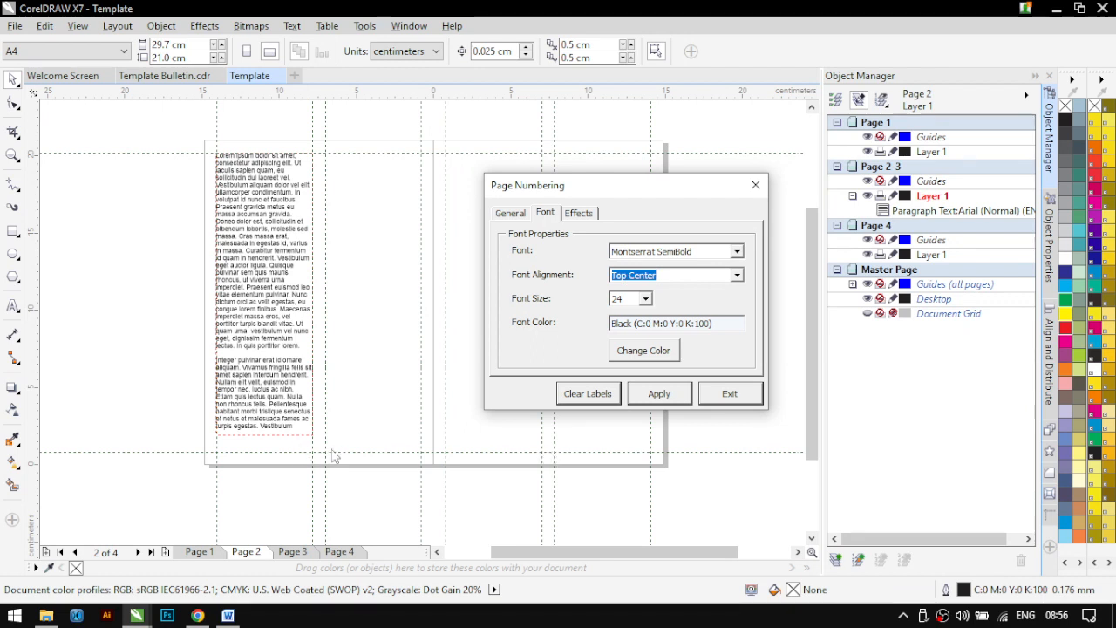
click(737, 277)
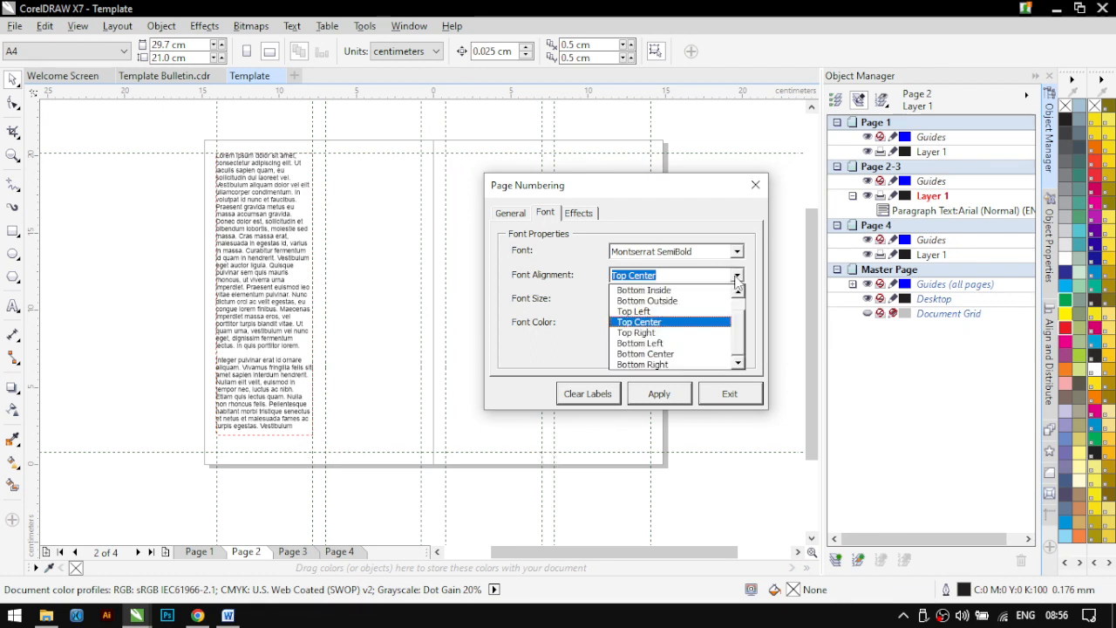
click(647, 354)
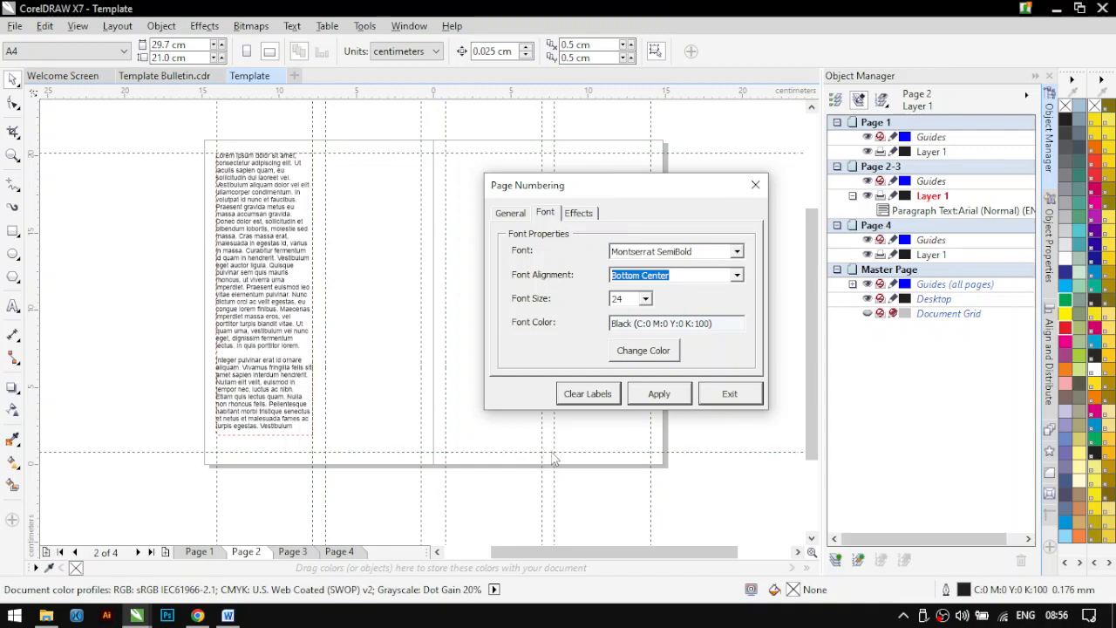
click(737, 275)
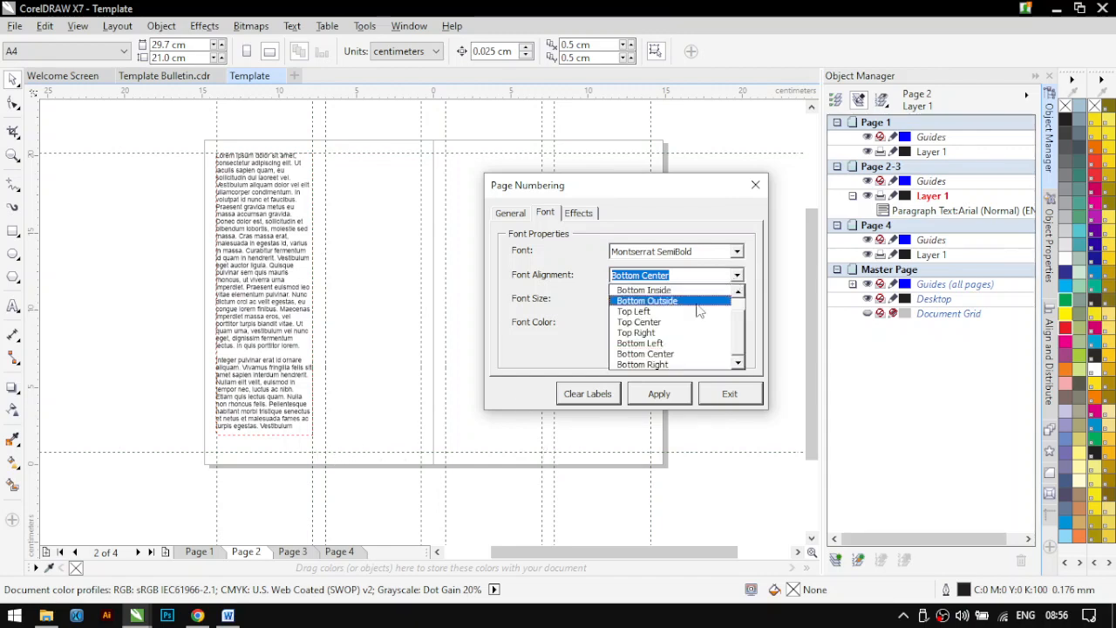
click(661, 344)
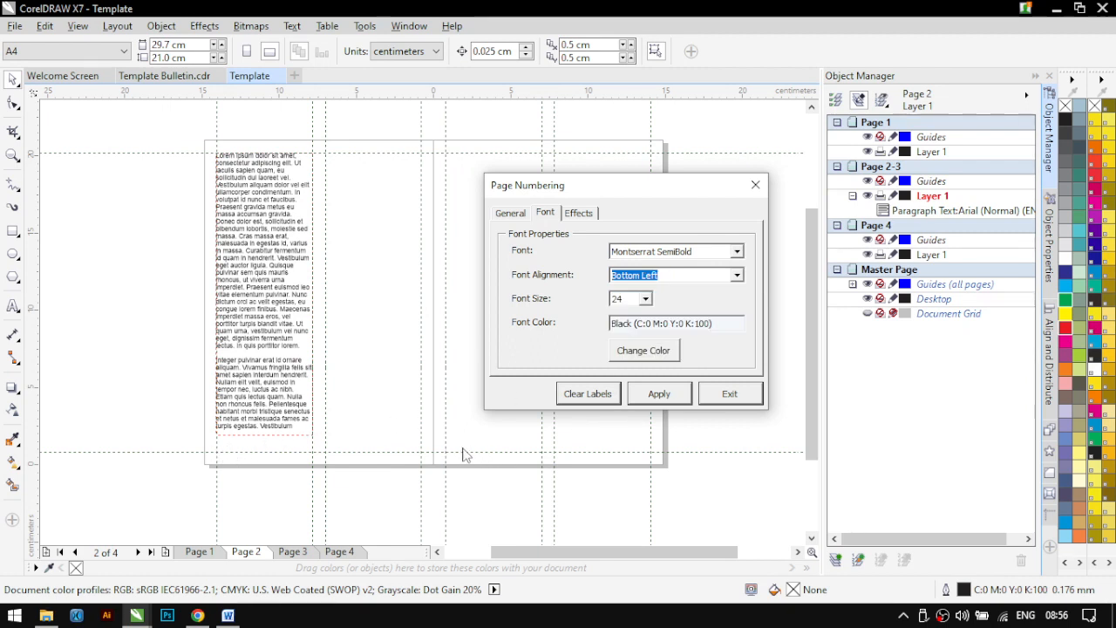
Set the page number alignment to Bottom Outside and the font size to 12
click(737, 274)
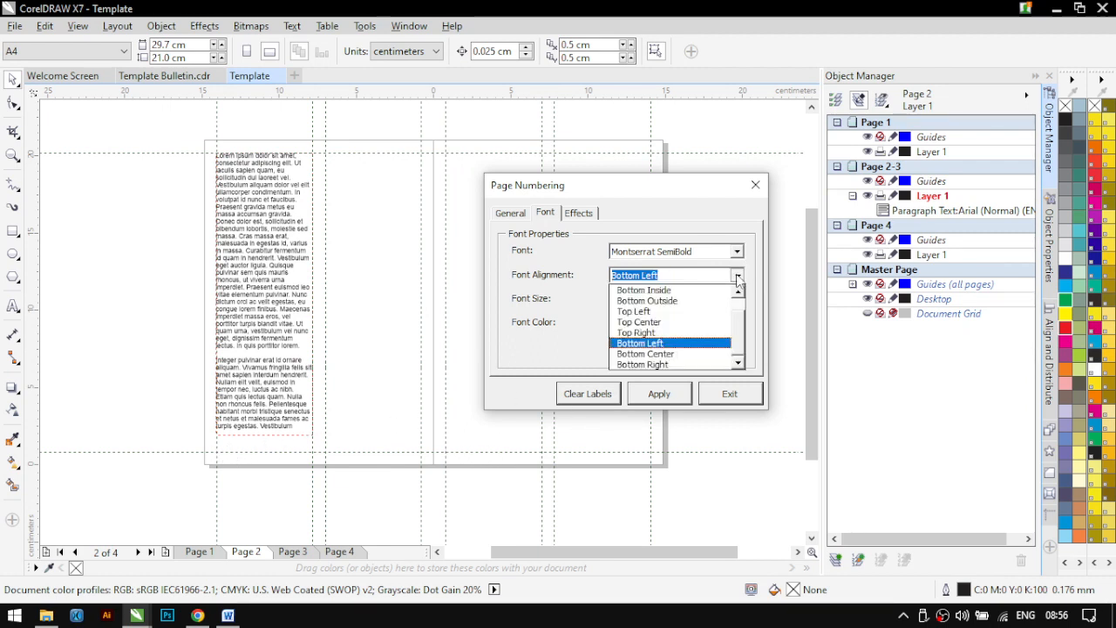
click(677, 301)
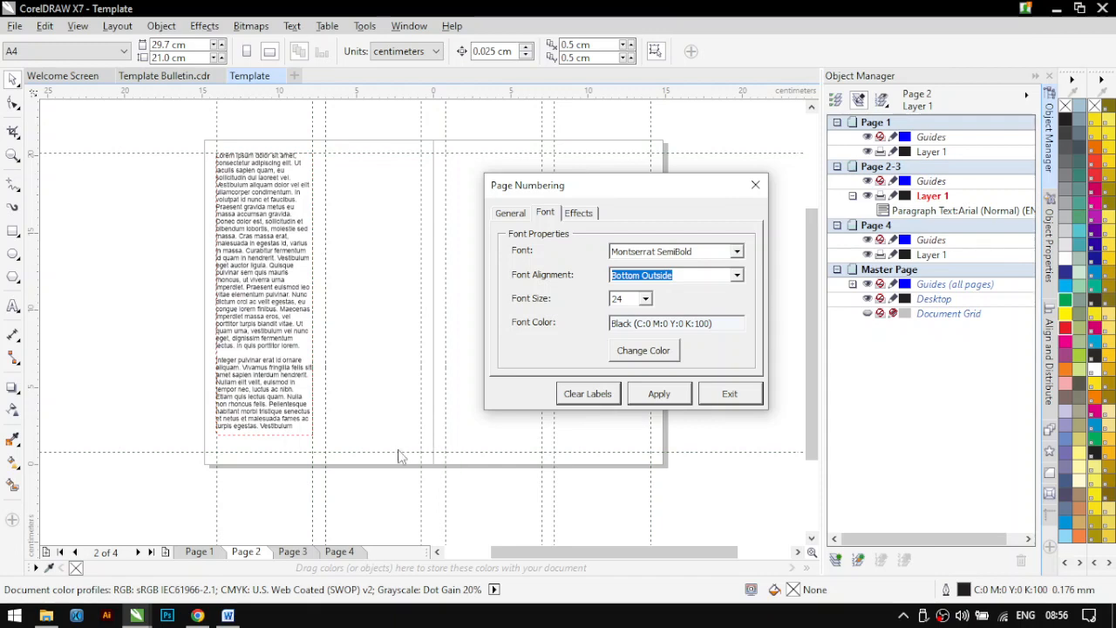
click(650, 300)
scroll(641, 349, up, 3)
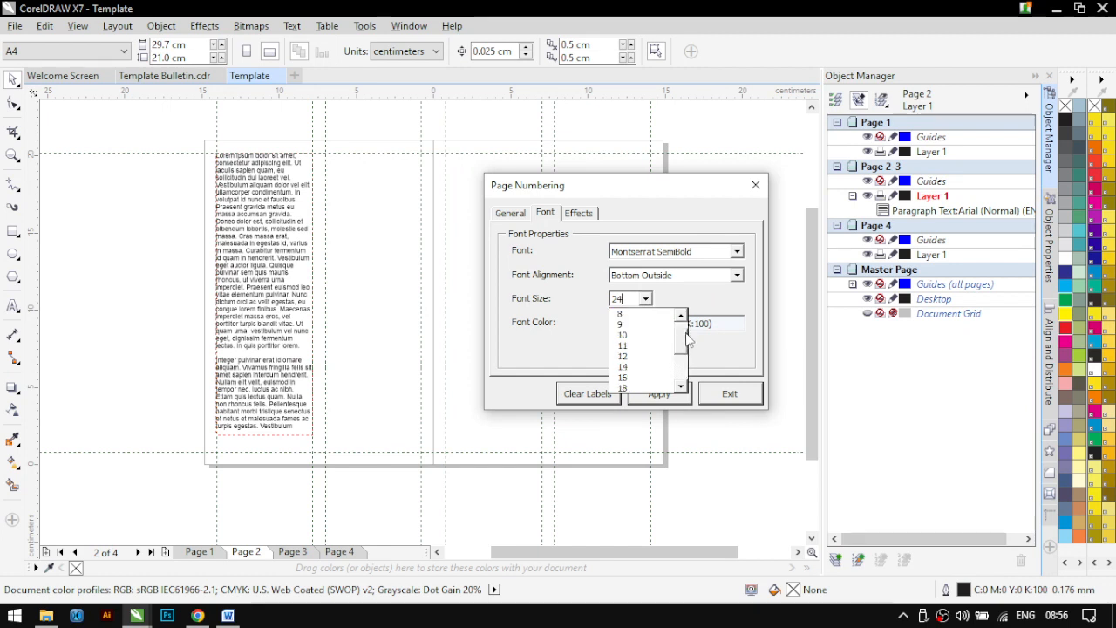
click(624, 356)
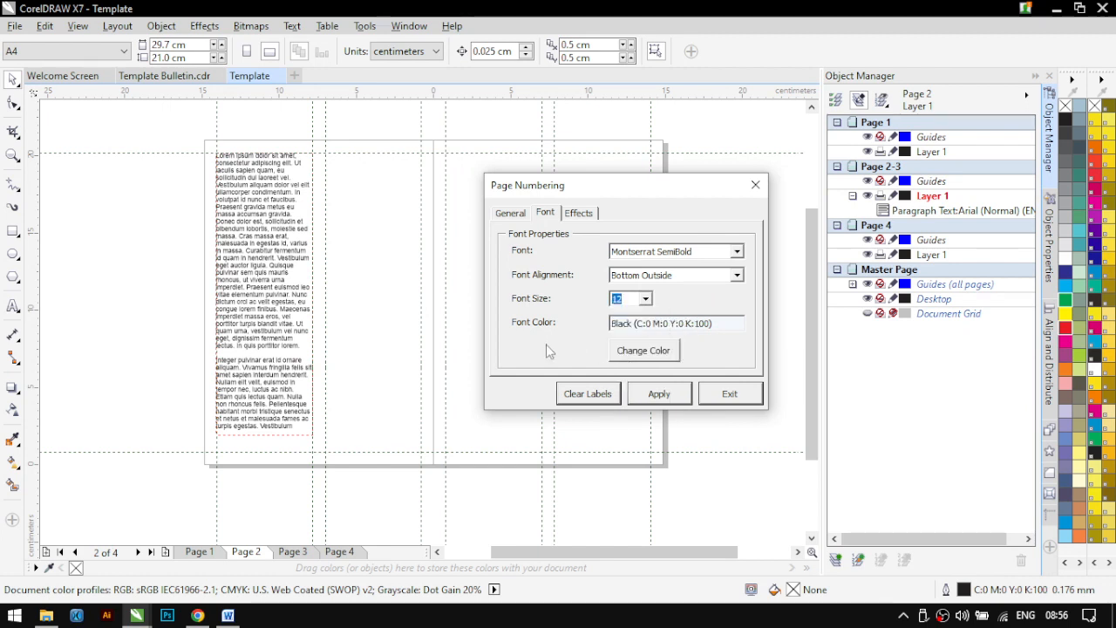
click(637, 351)
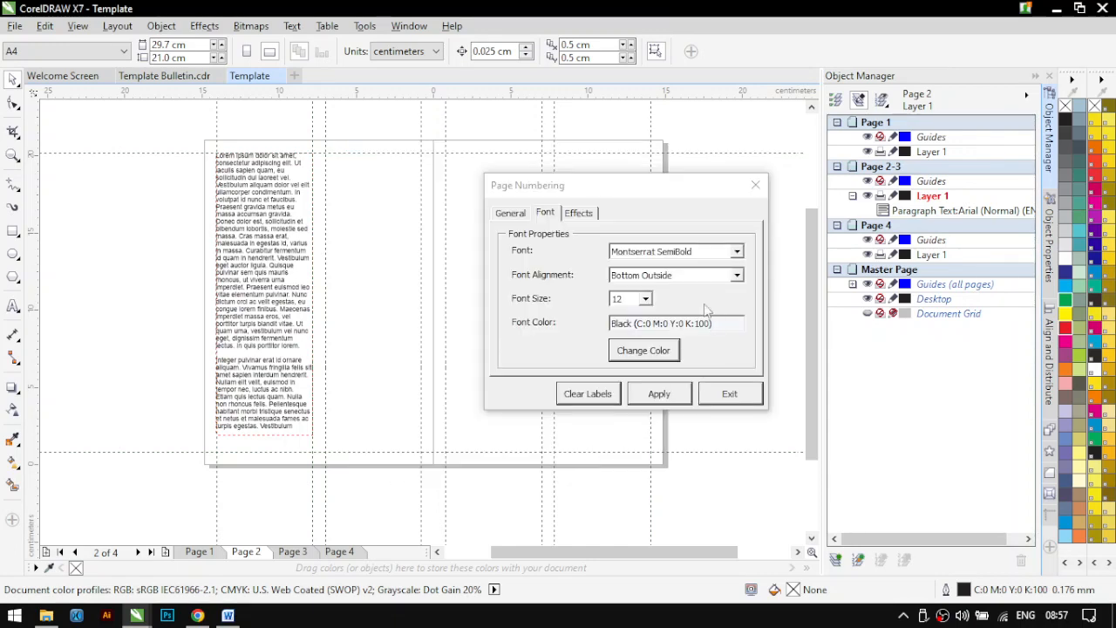
Set the label text to "SAKERAH EDISI I | #" with 8 mm left/right and top/bottom margins, and apply the numbering
click(511, 213)
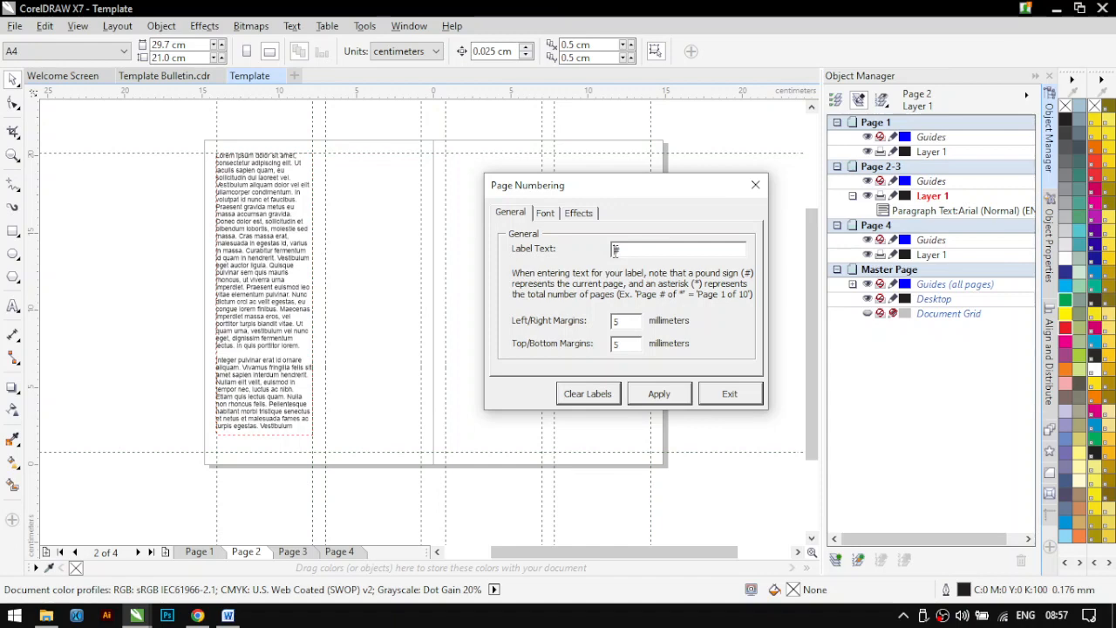
text(AKERAH EDISI I |)
click(703, 249)
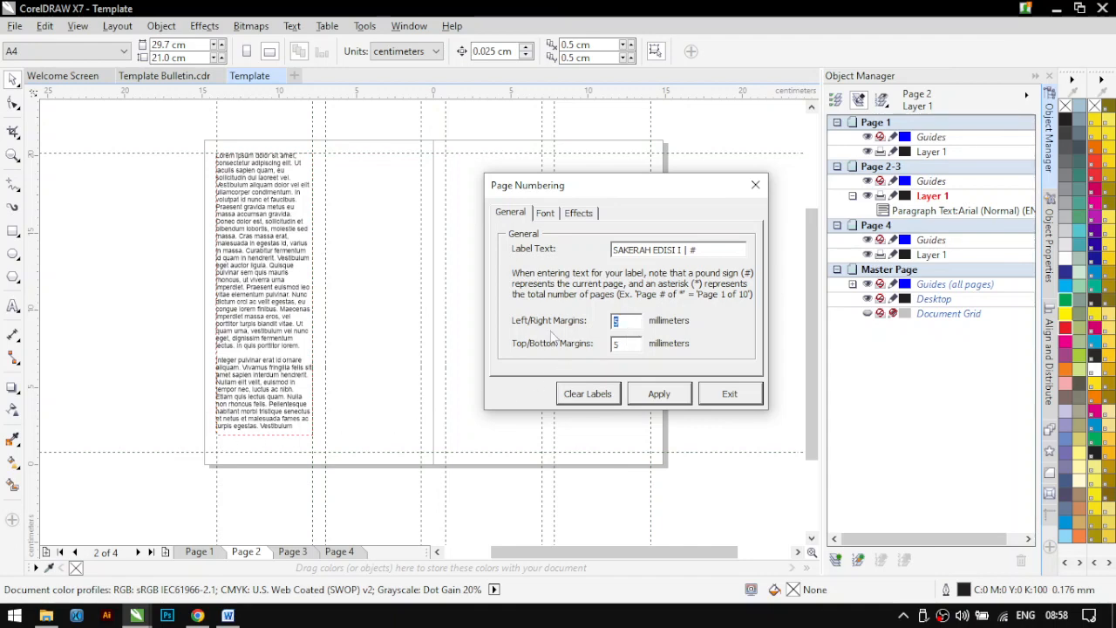
key(Tab)
click(659, 395)
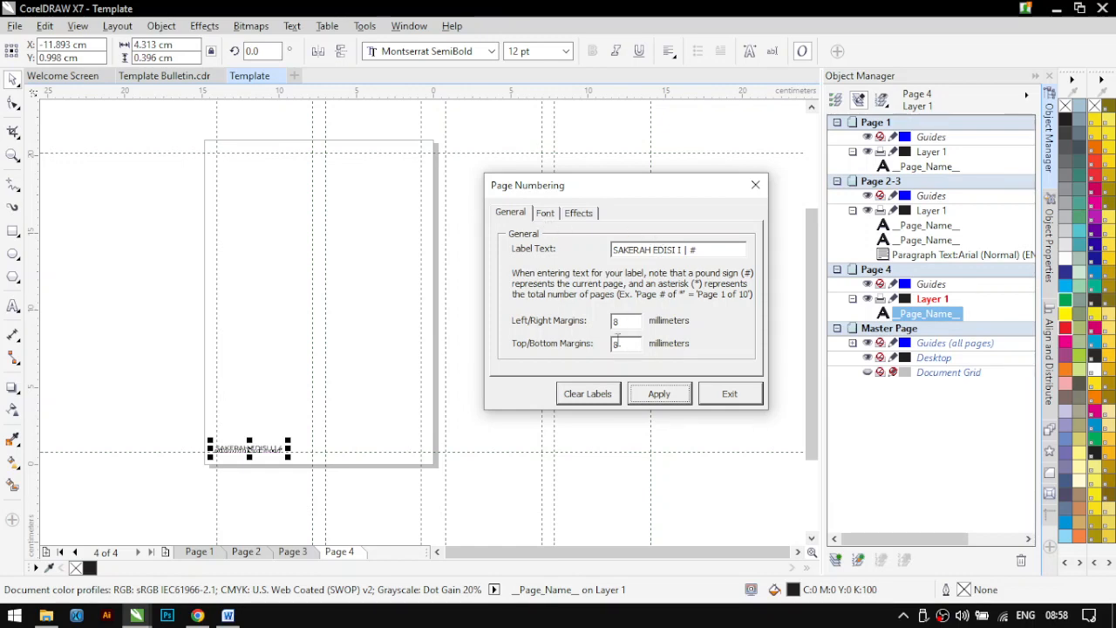
Clear the page number labels, apply them again with the same settings, and close the page numbering dialog
click(583, 397)
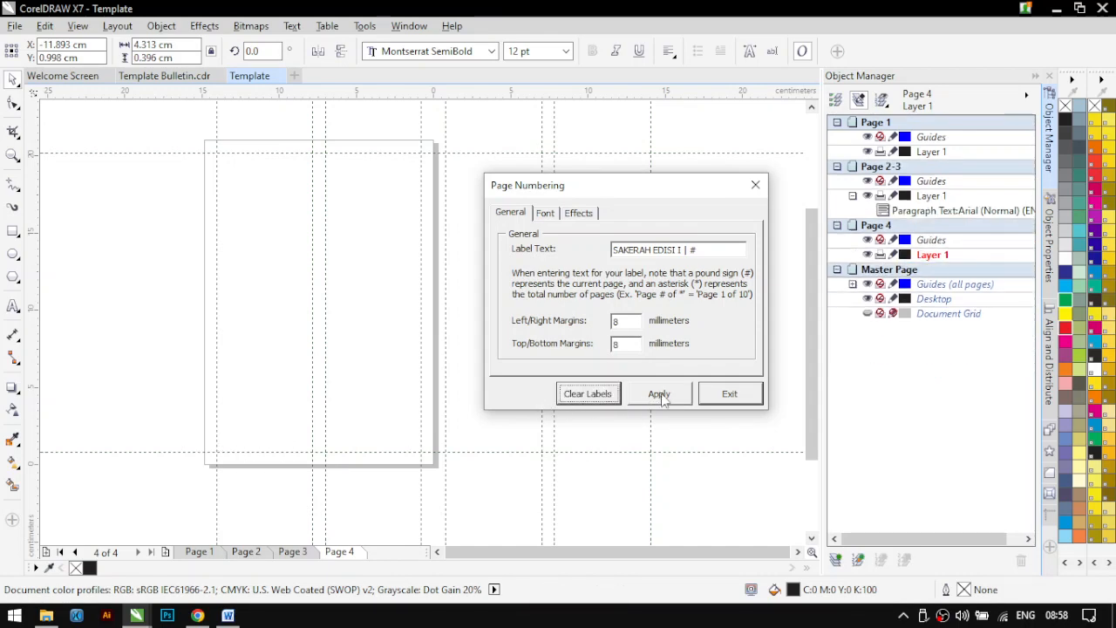
click(545, 214)
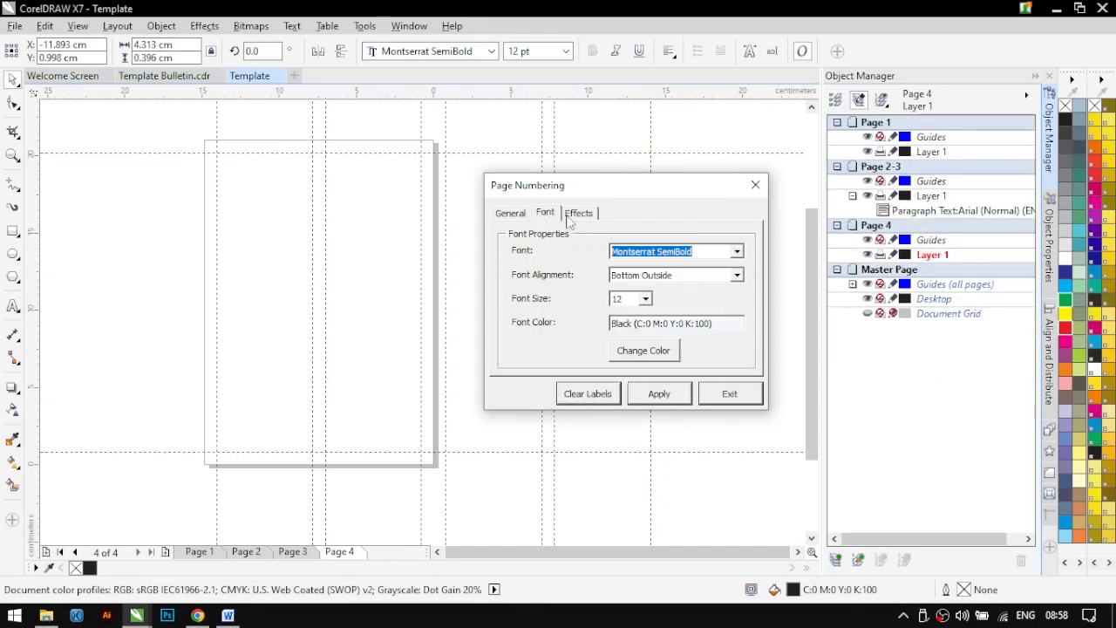
click(511, 214)
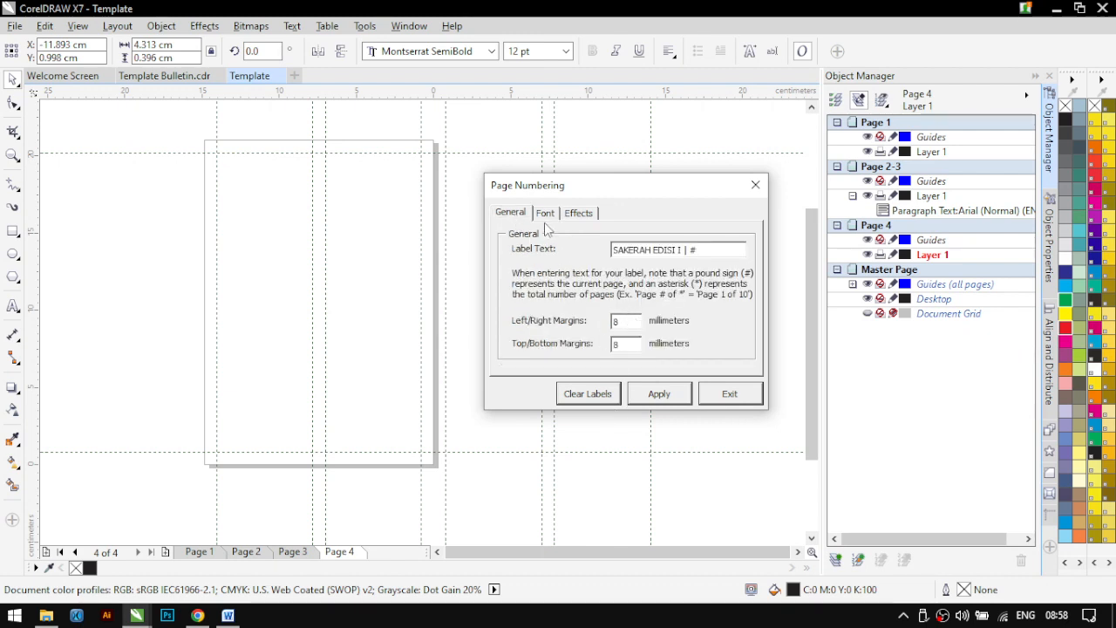
click(660, 393)
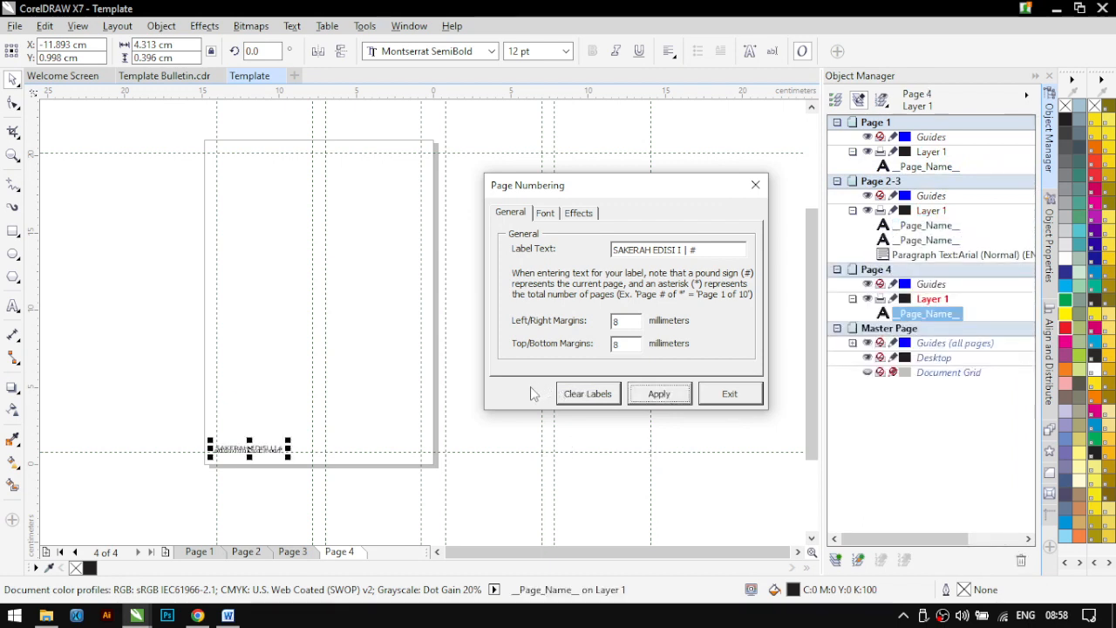
click(730, 394)
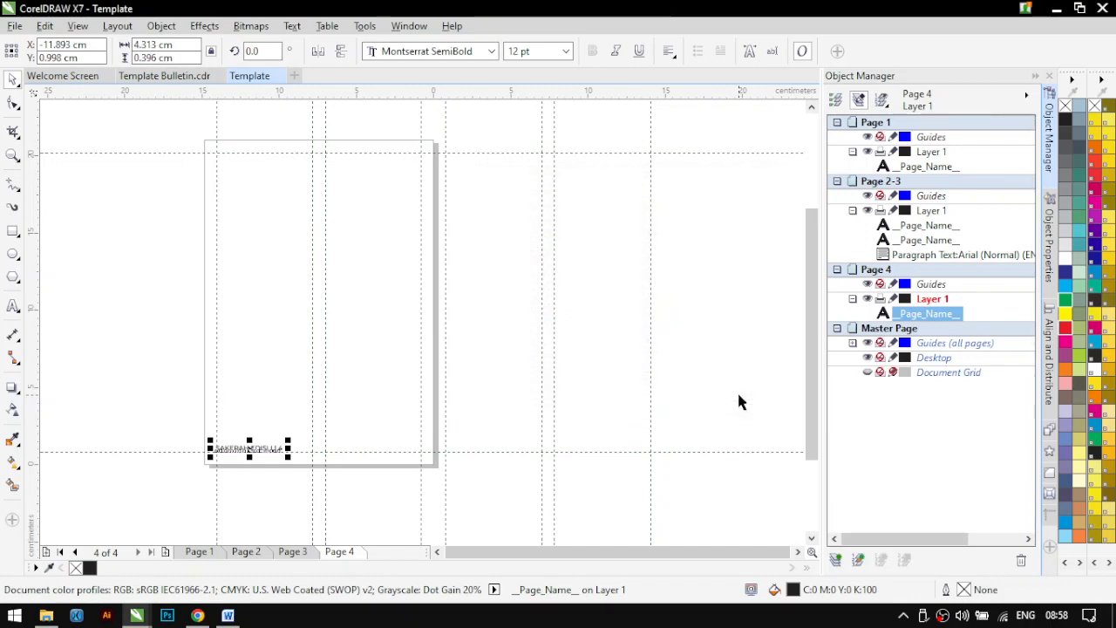
Examine the page number labels and their alignment with the margin guides on all four pages
click(307, 555)
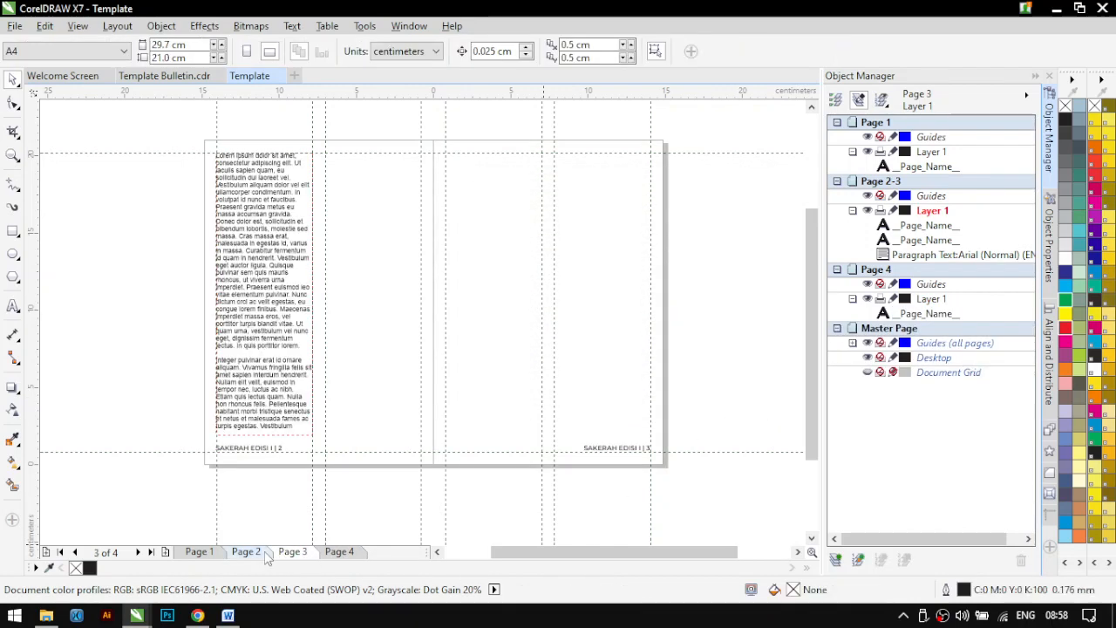
click(246, 552)
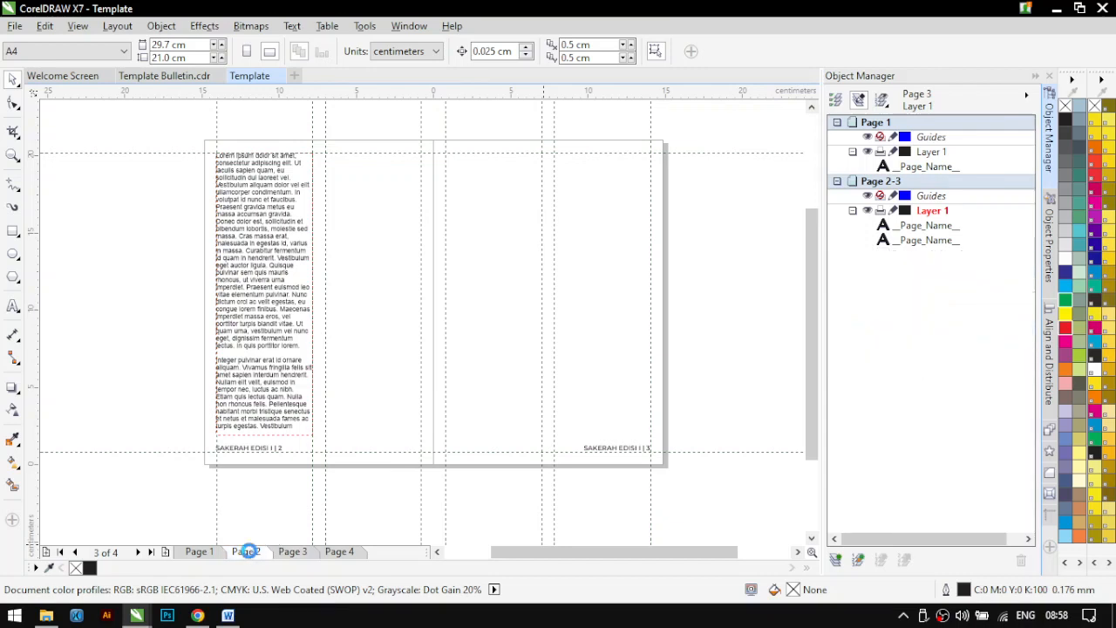
click(201, 555)
scroll(702, 453, up, 3)
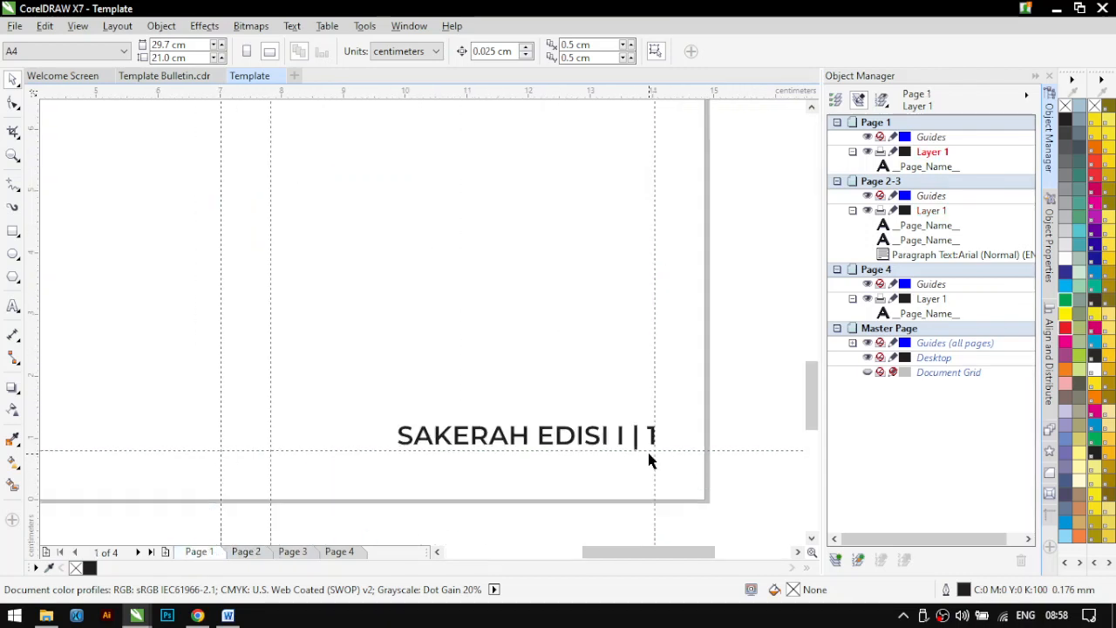
click(253, 555)
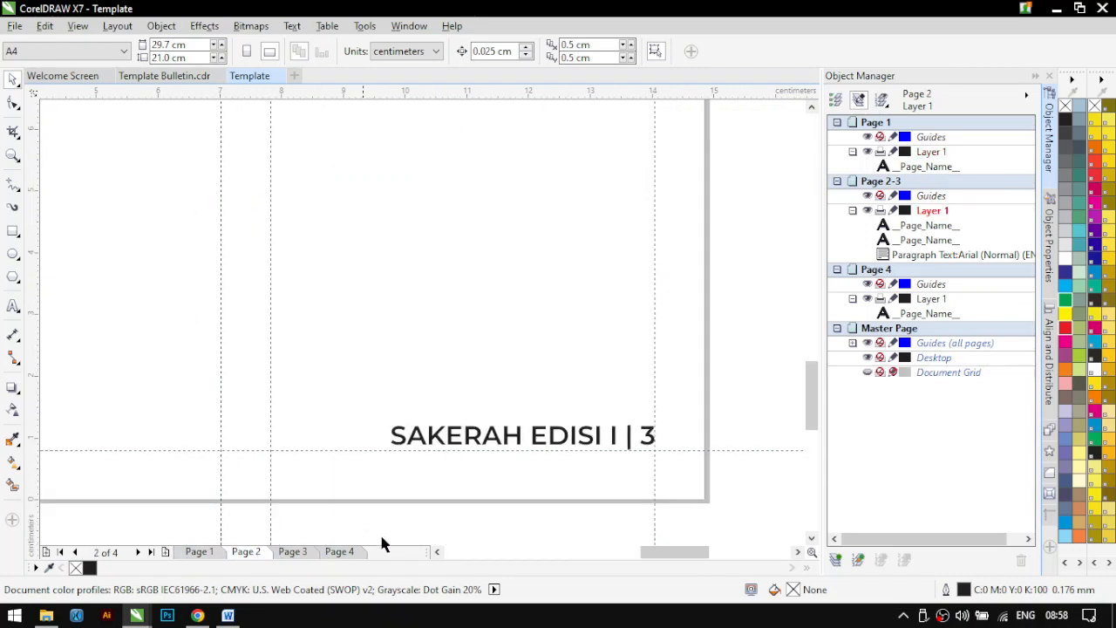
scroll(216, 488, down, 3)
scroll(215, 488, down, 1)
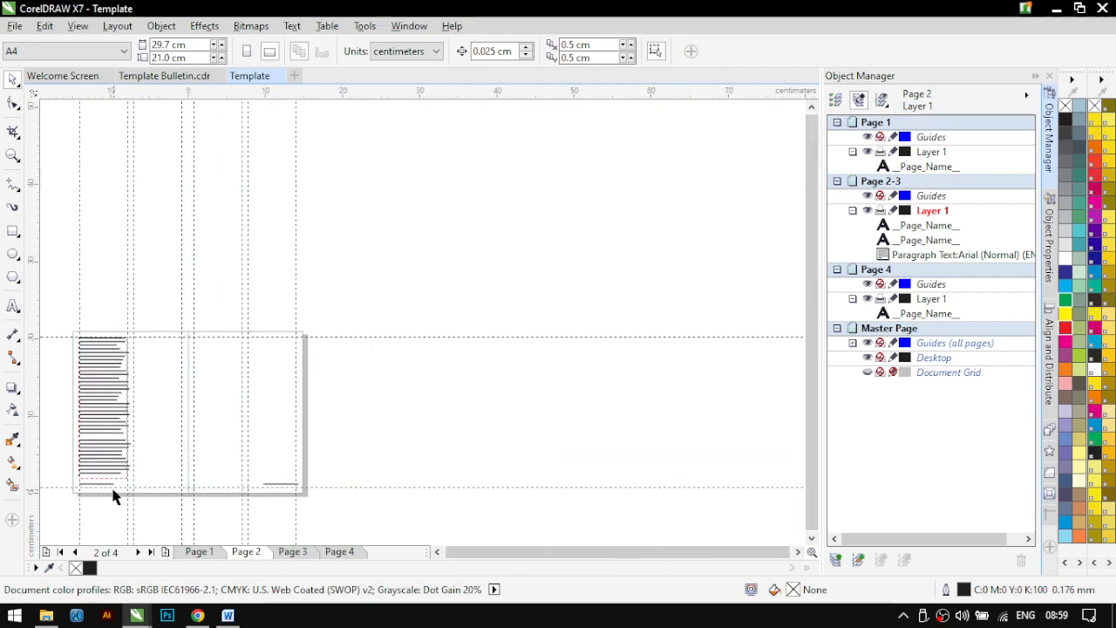
scroll(115, 491, up, 3)
scroll(146, 479, down, 2)
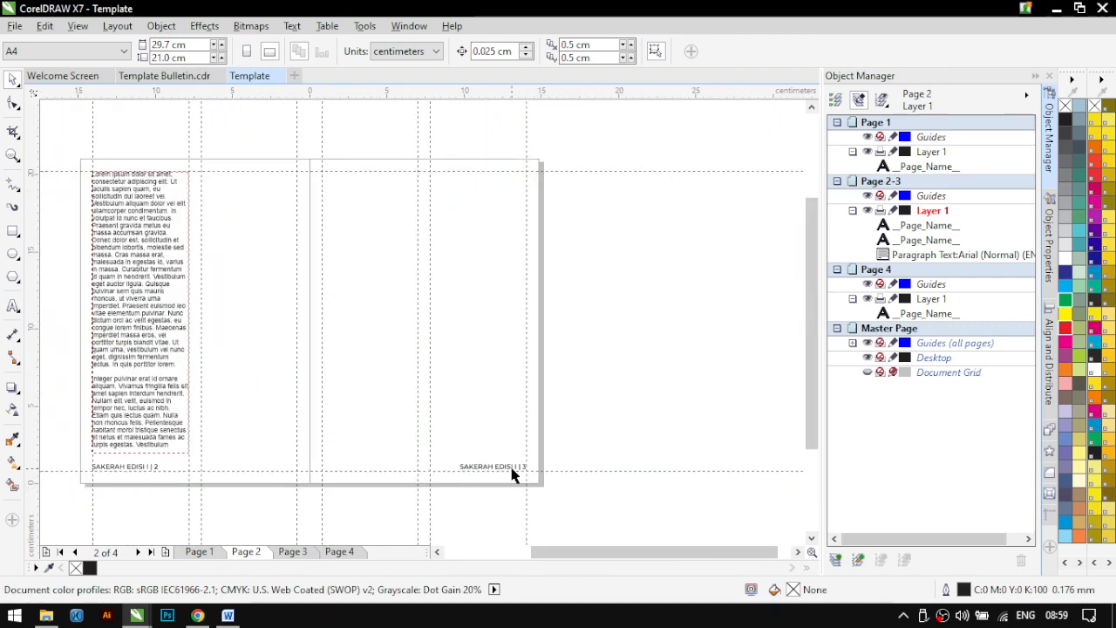
click(339, 552)
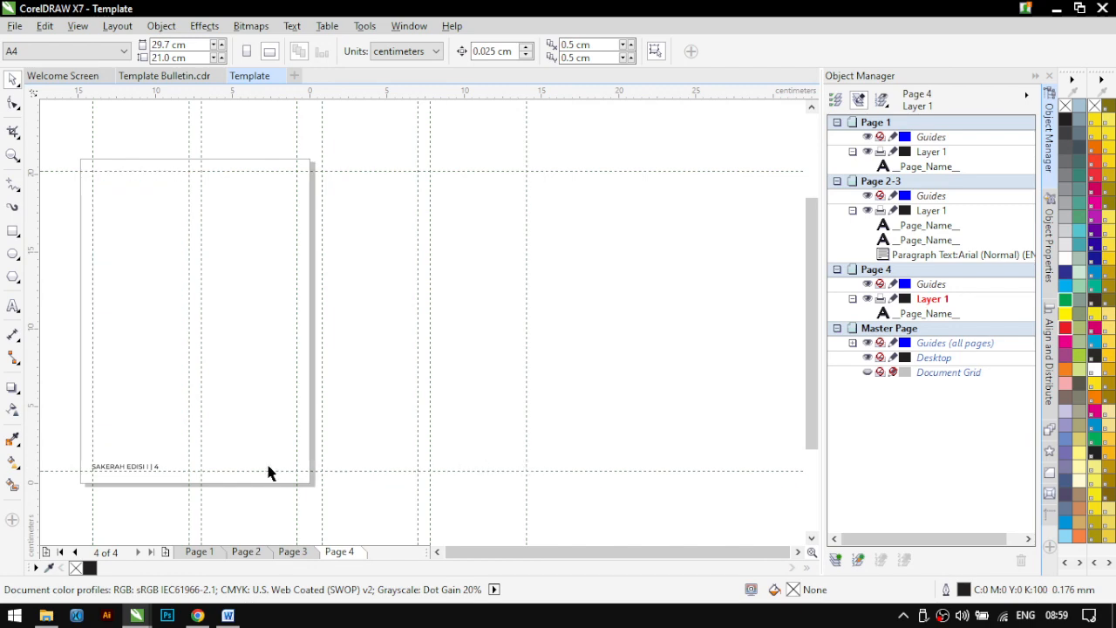
Flow the overflow text of the page 2 text frame into a new linked frame starting in the blank area outside the page
click(246, 552)
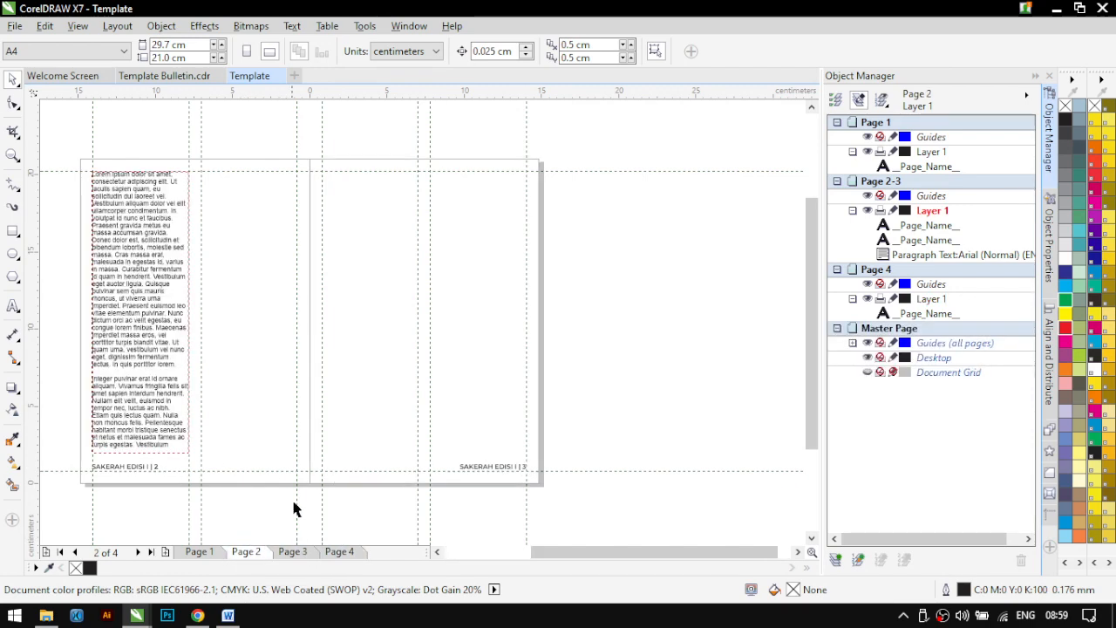
scroll(142, 447, up, 3)
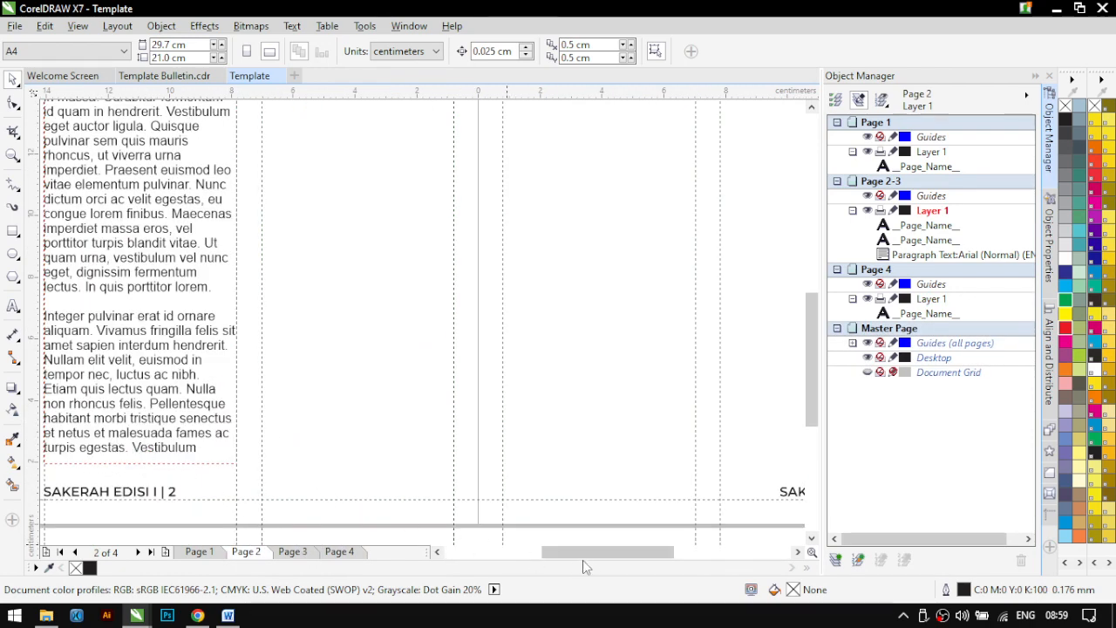
drag(585, 558, 555, 560)
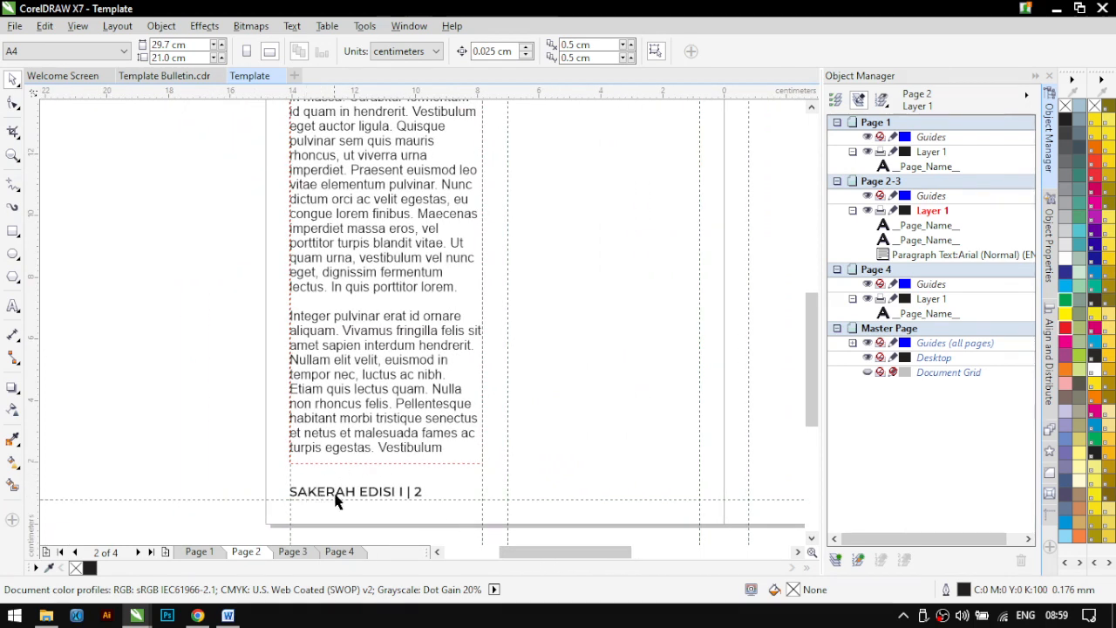
click(384, 440)
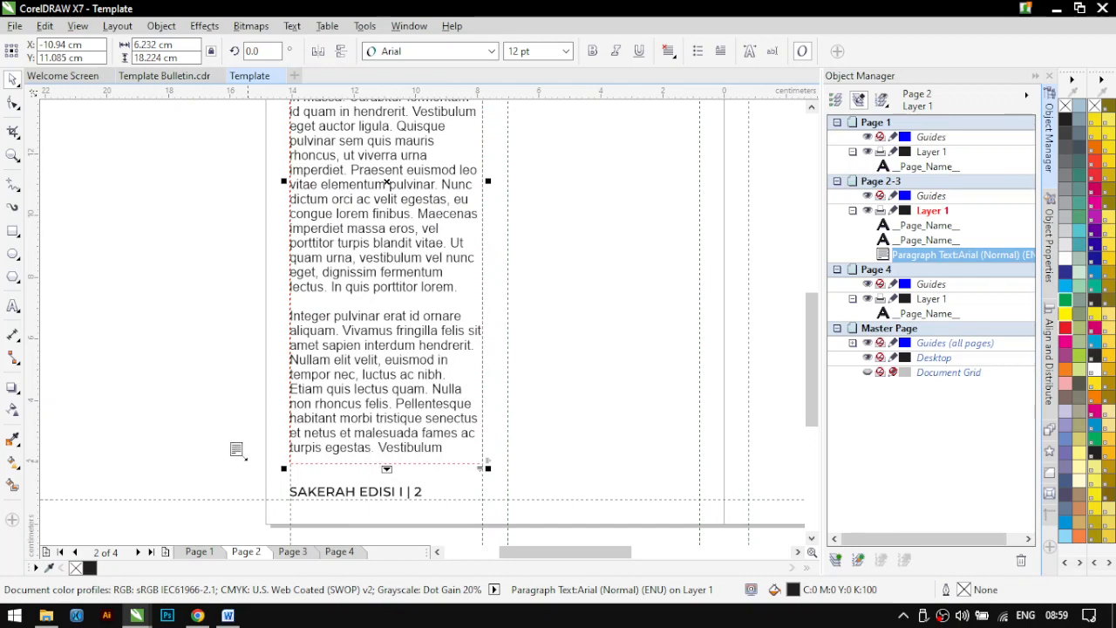
click(165, 276)
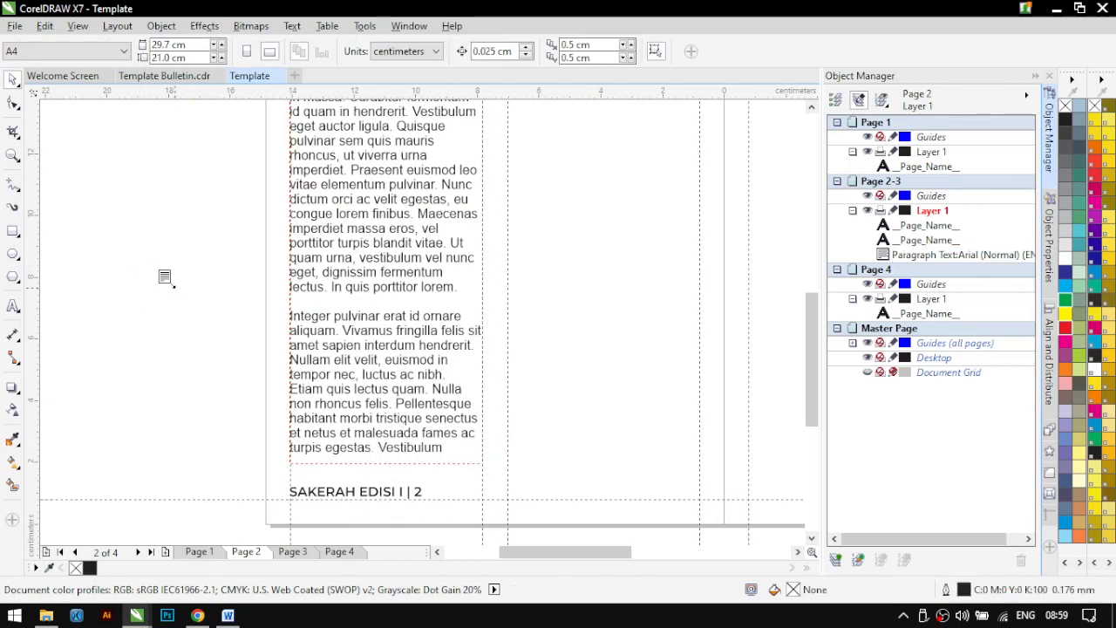
right_click(176, 290)
click(162, 286)
right_click(142, 288)
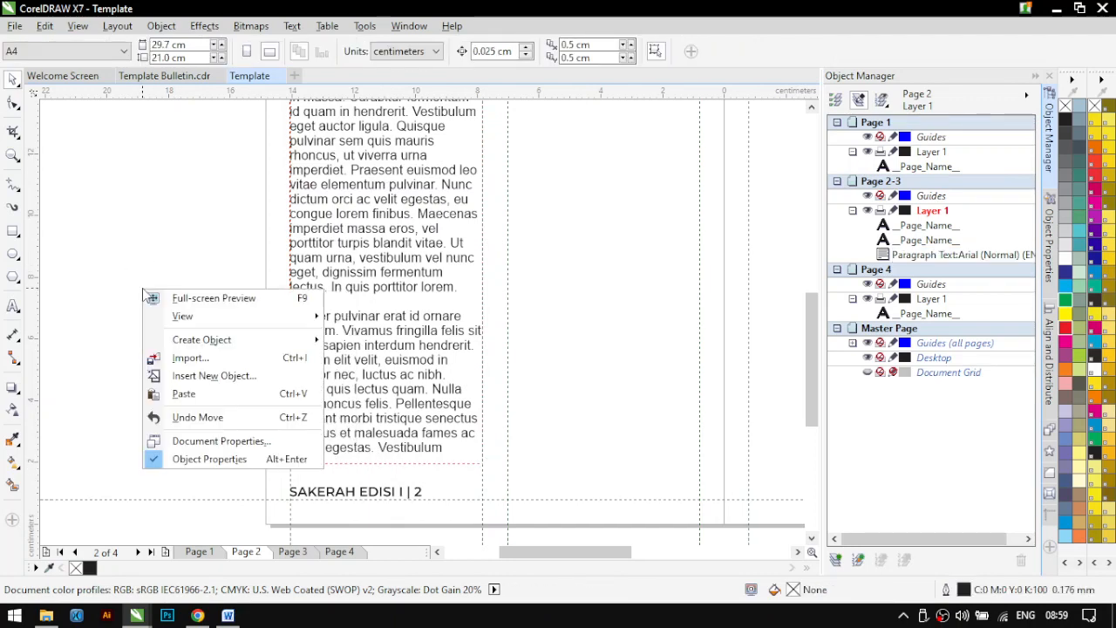
drag(143, 287, 132, 285)
click(132, 285)
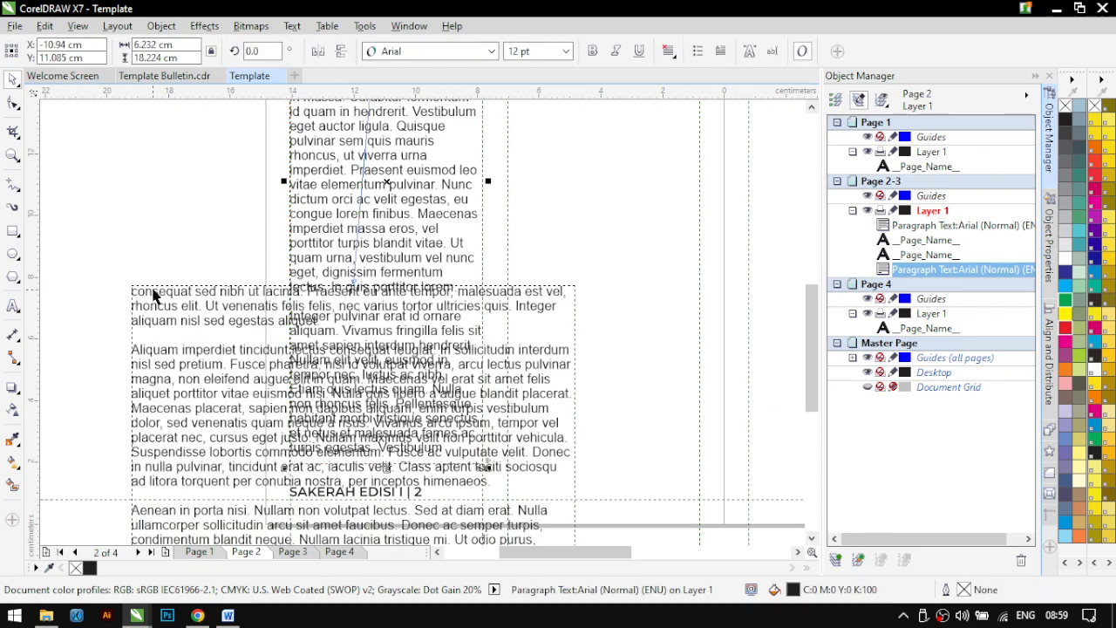
Undo the last linked overflow frame outside page 2 and clear the selection
key(ctrl+z)
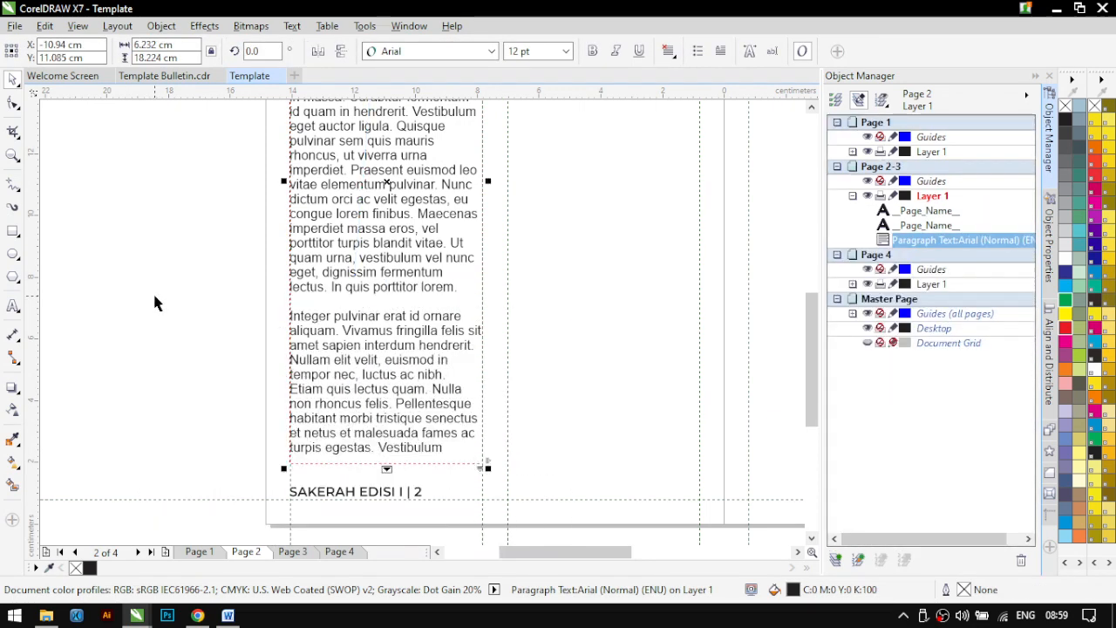
click(191, 331)
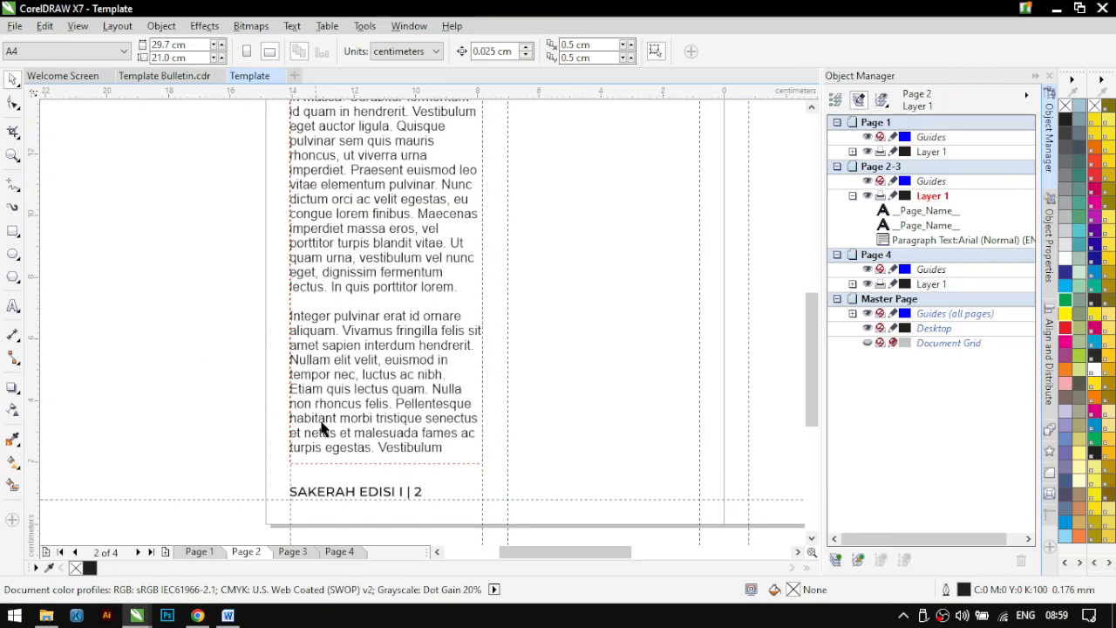
Add a horizontal guideline along the bottom edge of page 2's text frame, at about 1.96 cm
drag(578, 92, 270, 464)
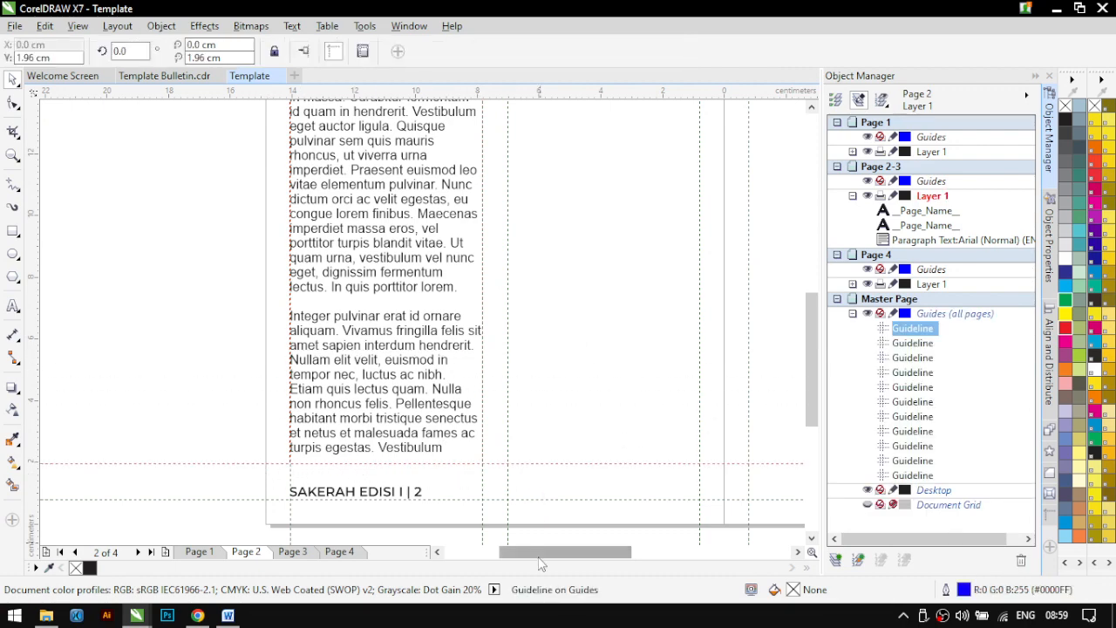
drag(536, 553, 572, 553)
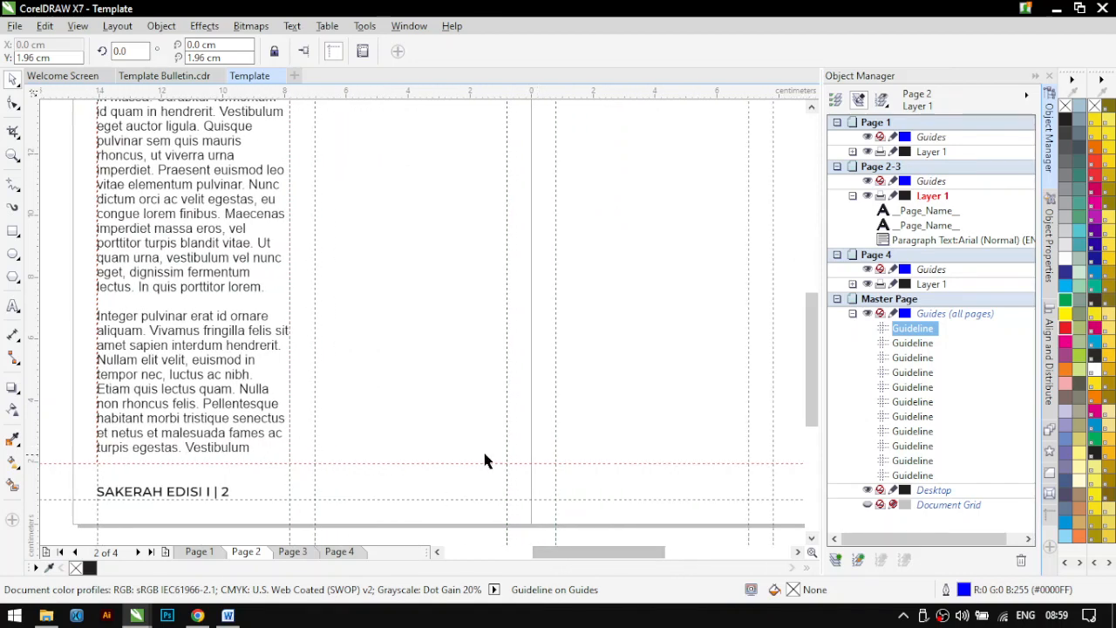
click(234, 416)
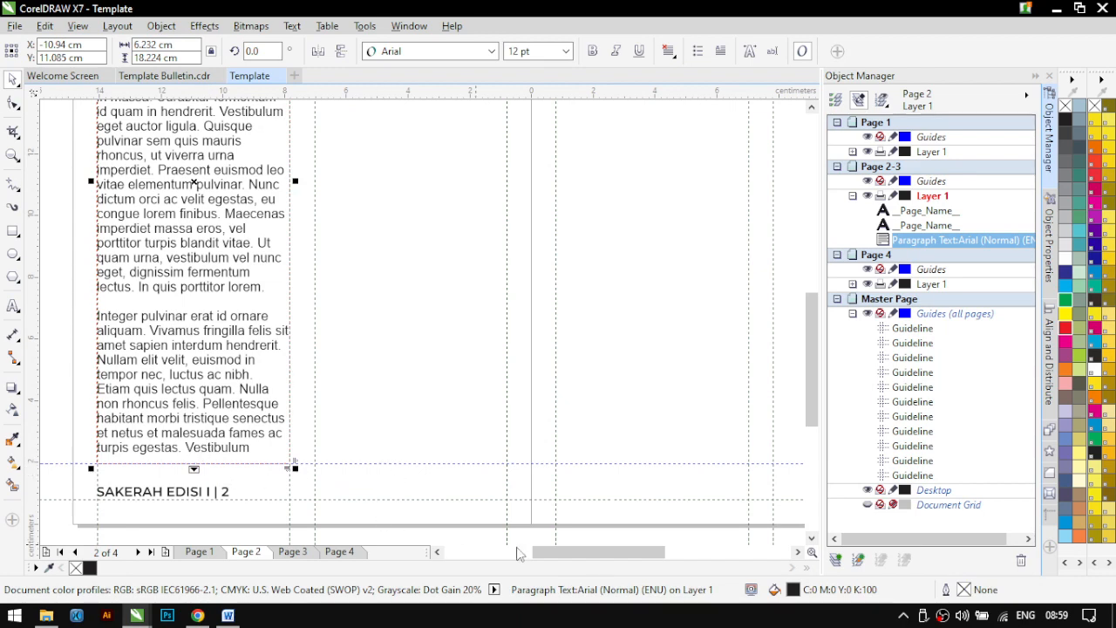
drag(551, 552, 532, 553)
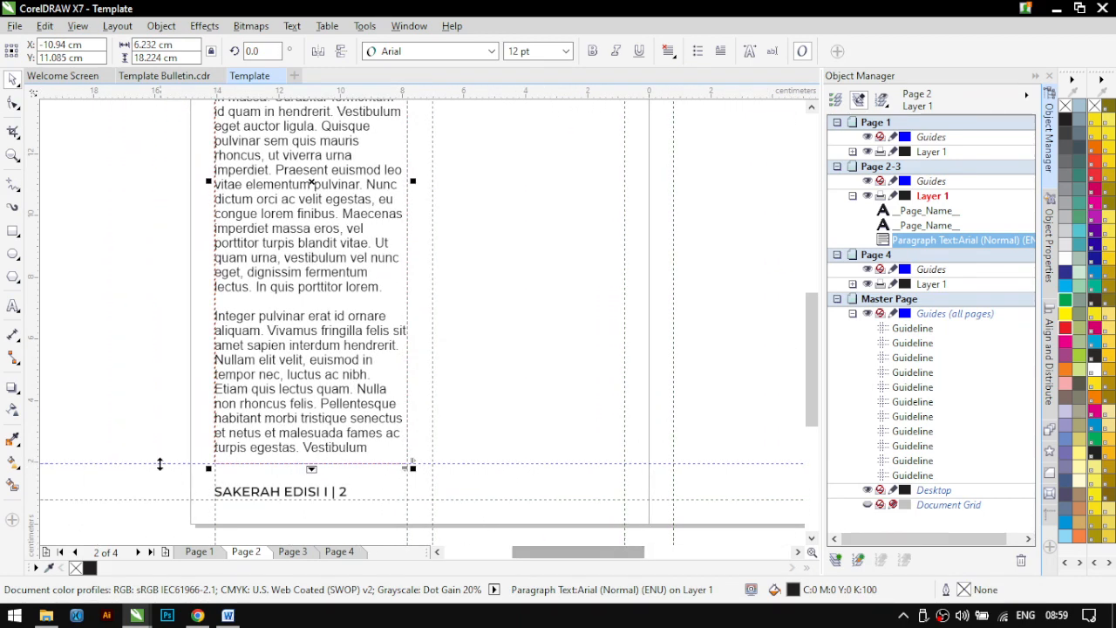
click(150, 409)
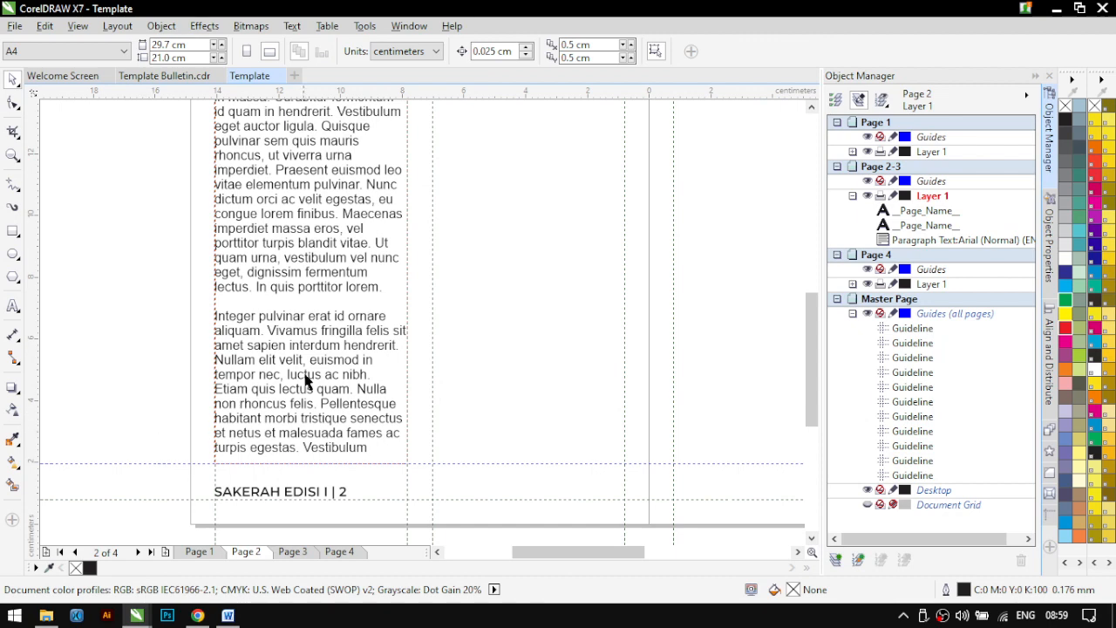
scroll(235, 494, up, 1)
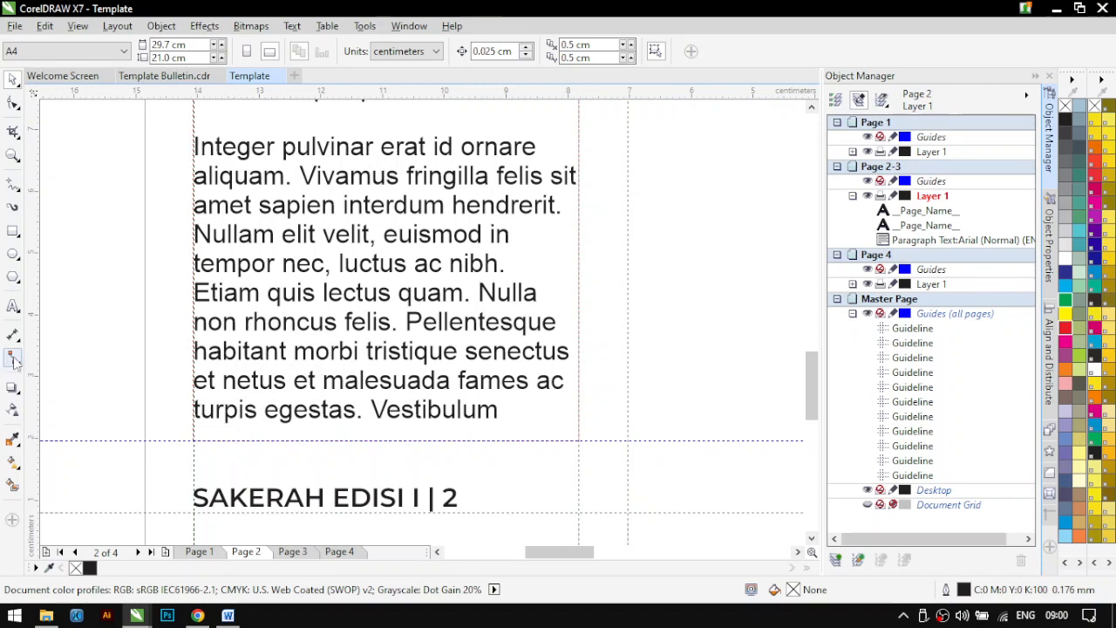
Draw a small square in the blank area beside page 2's text and set its size to 0.8 x 0.8 cm
click(14, 232)
drag(99, 221, 158, 279)
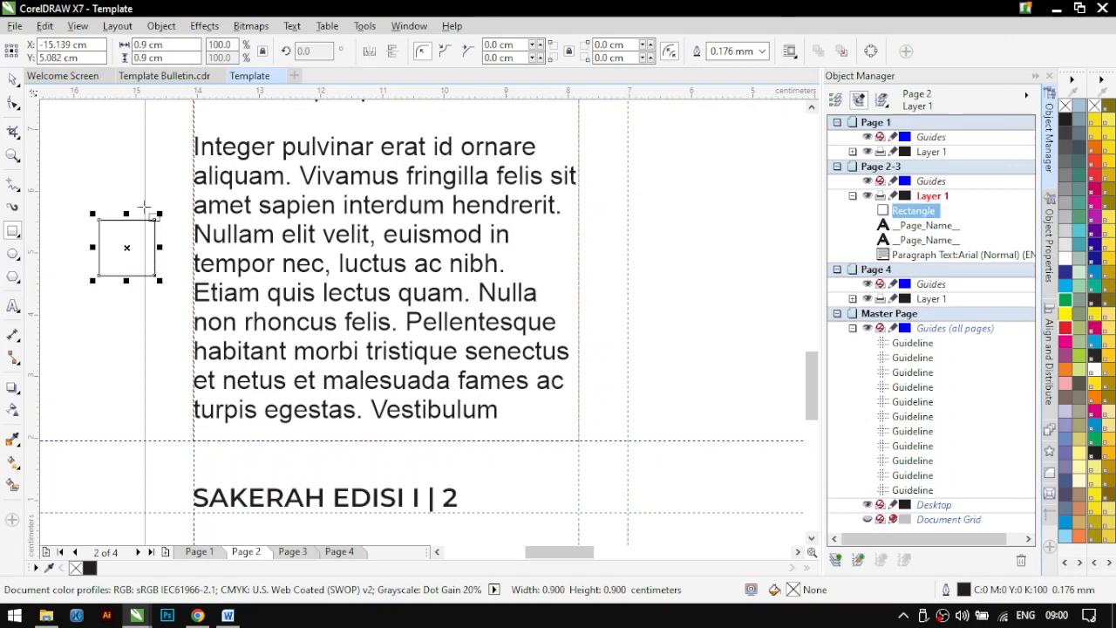
click(179, 45)
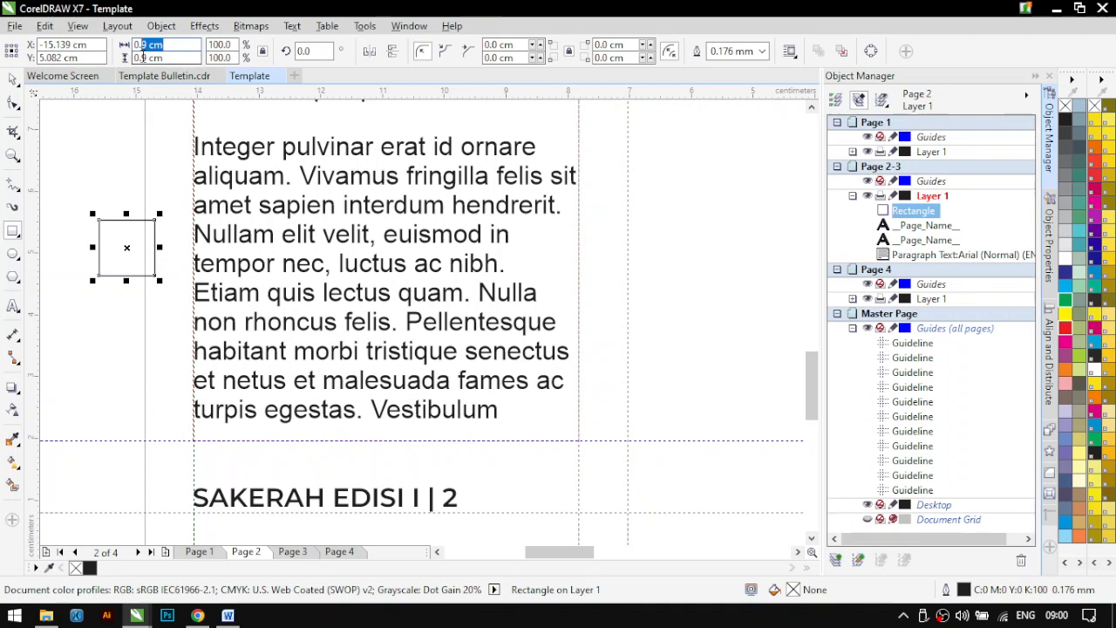
text(0.8)
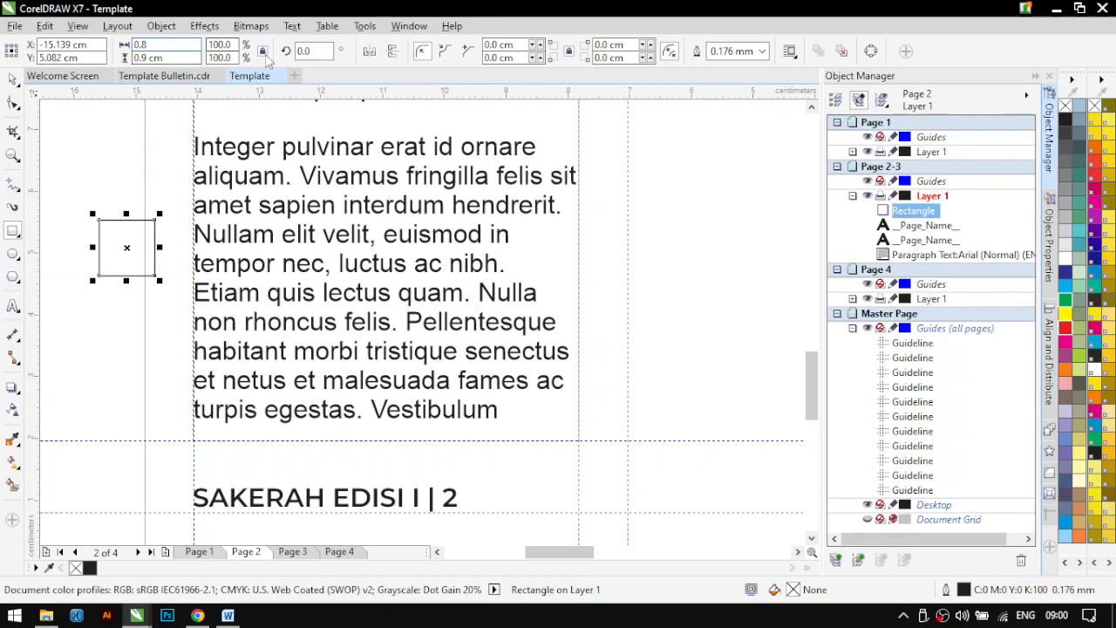
key(Return)
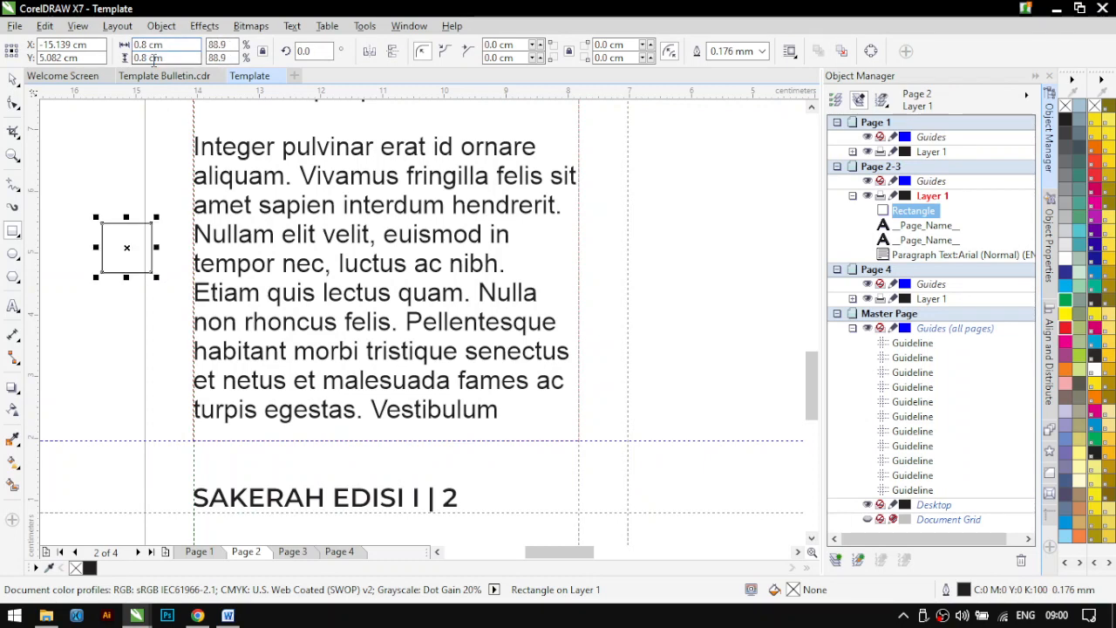
Move the square directly above the page 2 label, with its left side on the outer margin guide
click(12, 78)
drag(810, 375, 816, 394)
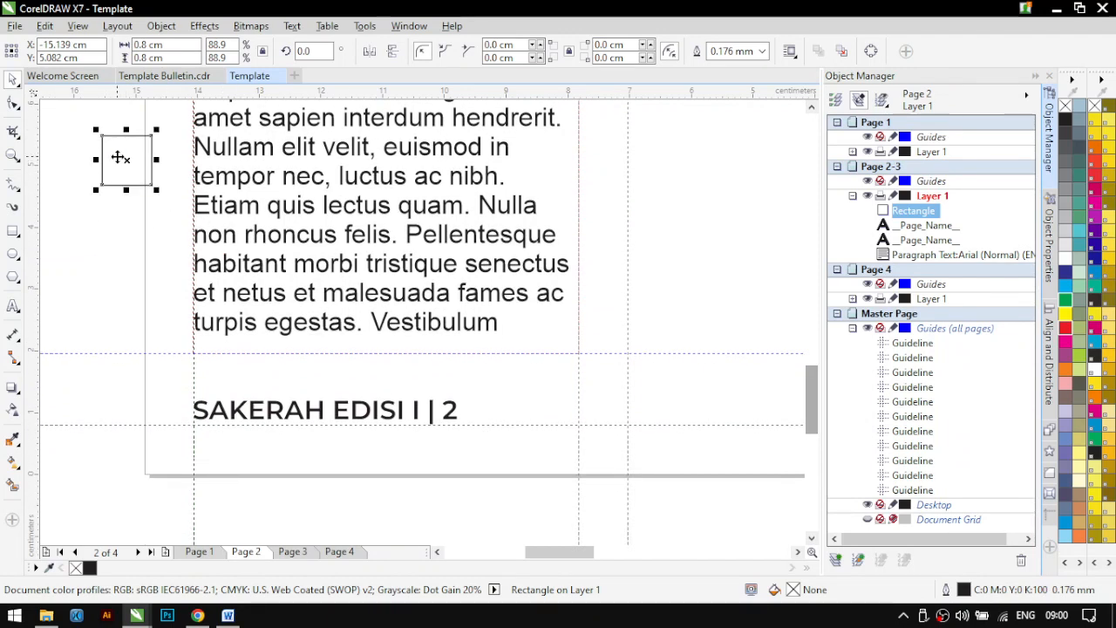
drag(124, 165, 217, 379)
drag(216, 378, 218, 378)
Move the horizontal guideline onto the square's top edge, at 1.987 cm
click(272, 352)
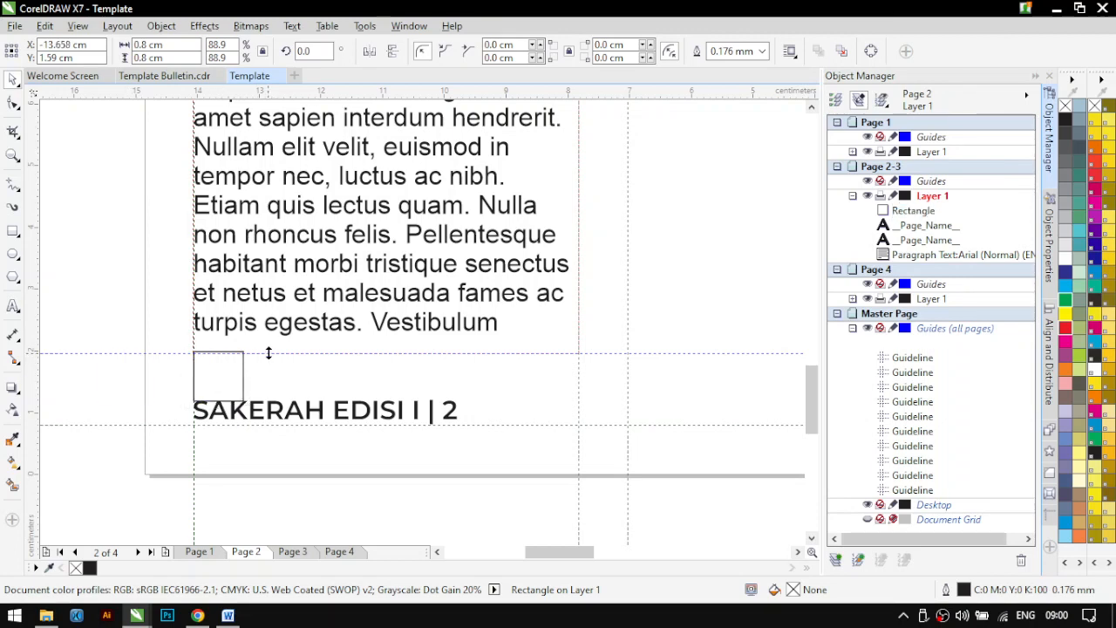
drag(272, 352, 272, 352)
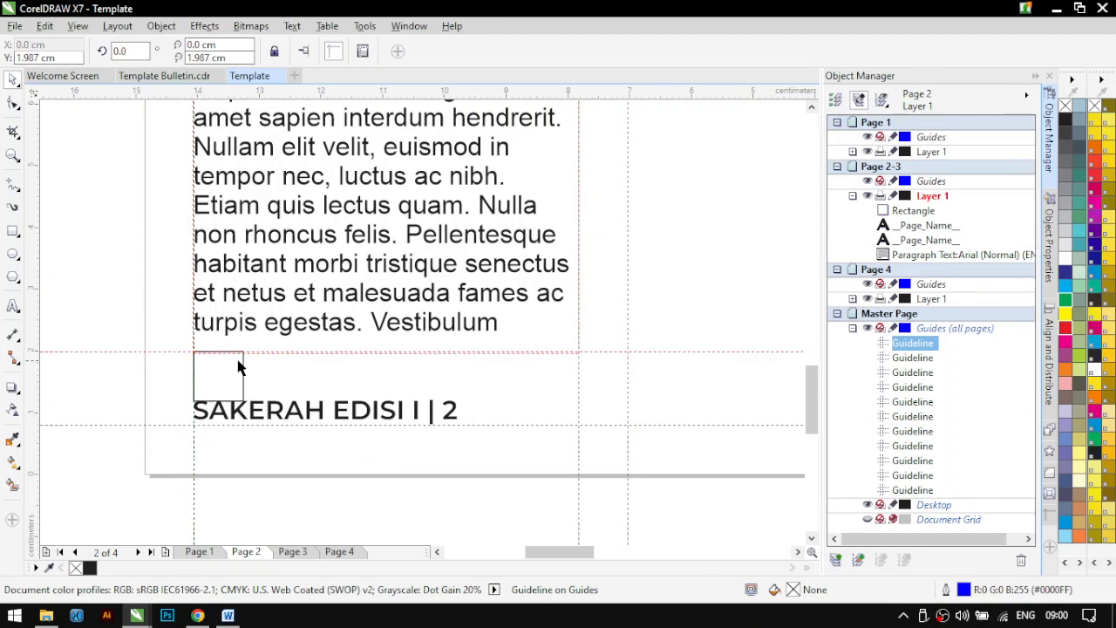
Examine how the square, the horizontal guidelines and the text frame's bottom edge line up near the page 2 label
click(241, 367)
scroll(241, 358, up, 2)
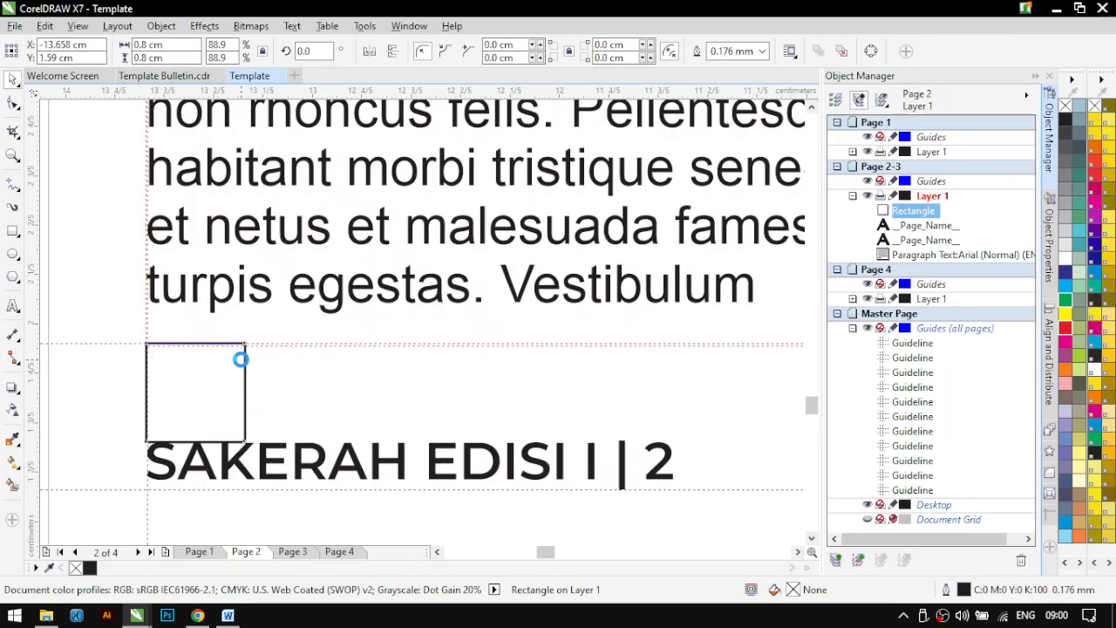
scroll(240, 358, up, 2)
click(287, 345)
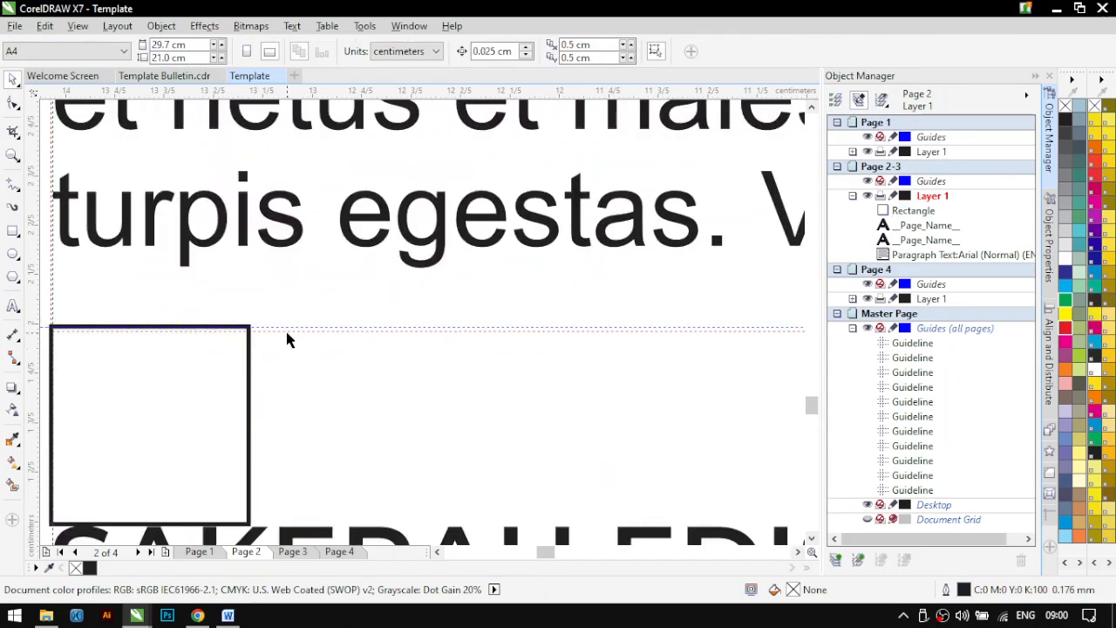
click(288, 332)
scroll(287, 331, down, 2)
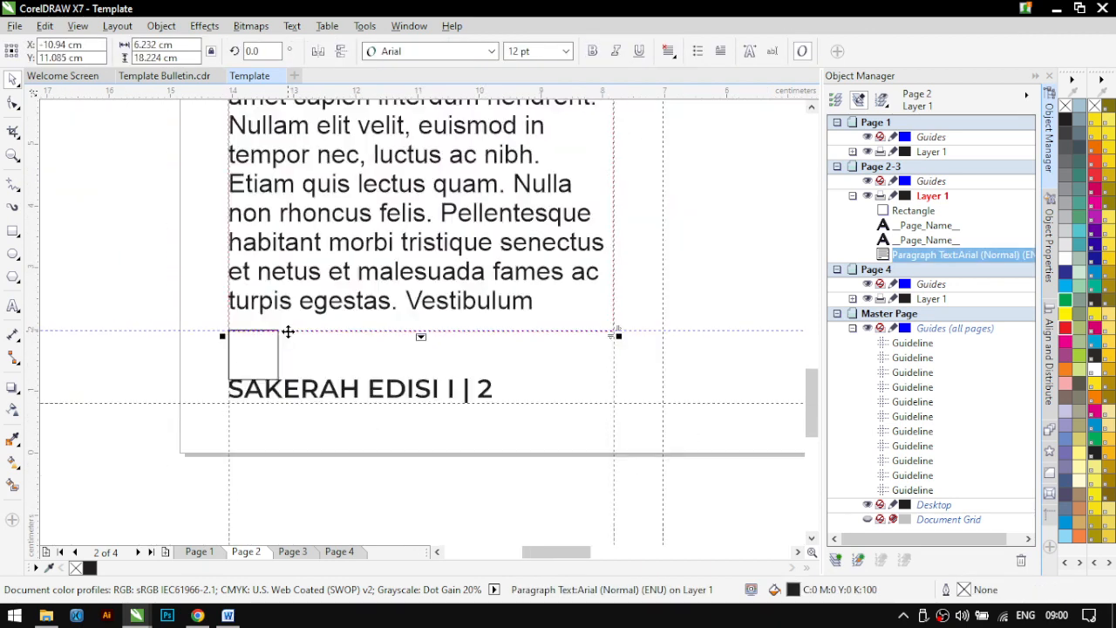
scroll(288, 331, up, 3)
scroll(279, 332, down, 1)
scroll(273, 332, down, 1)
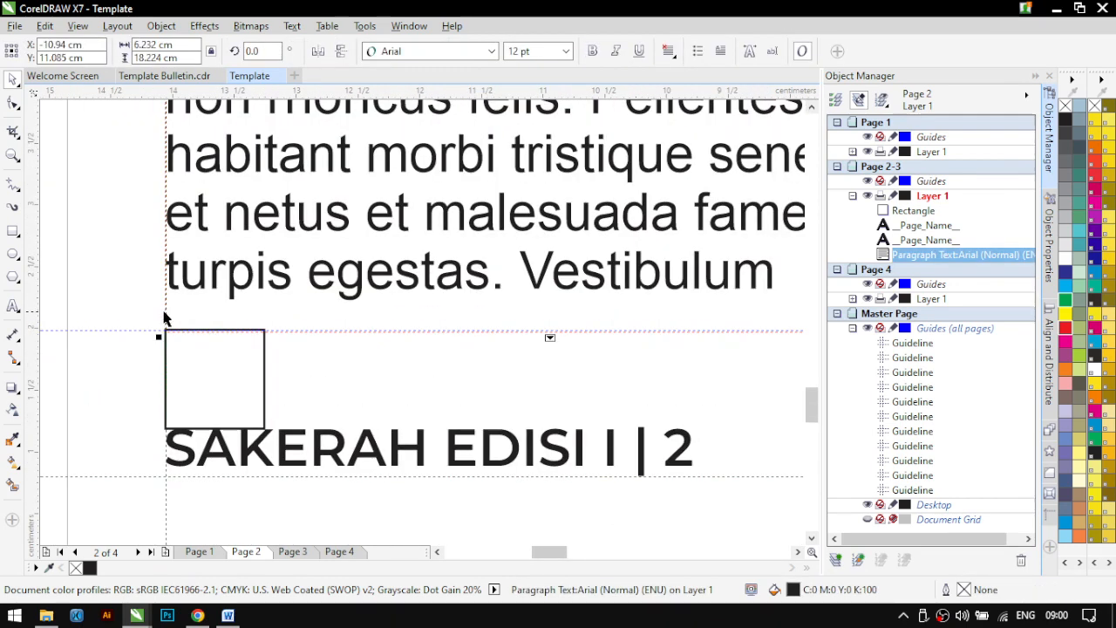
scroll(160, 379, down, 1)
scroll(160, 379, up, 1)
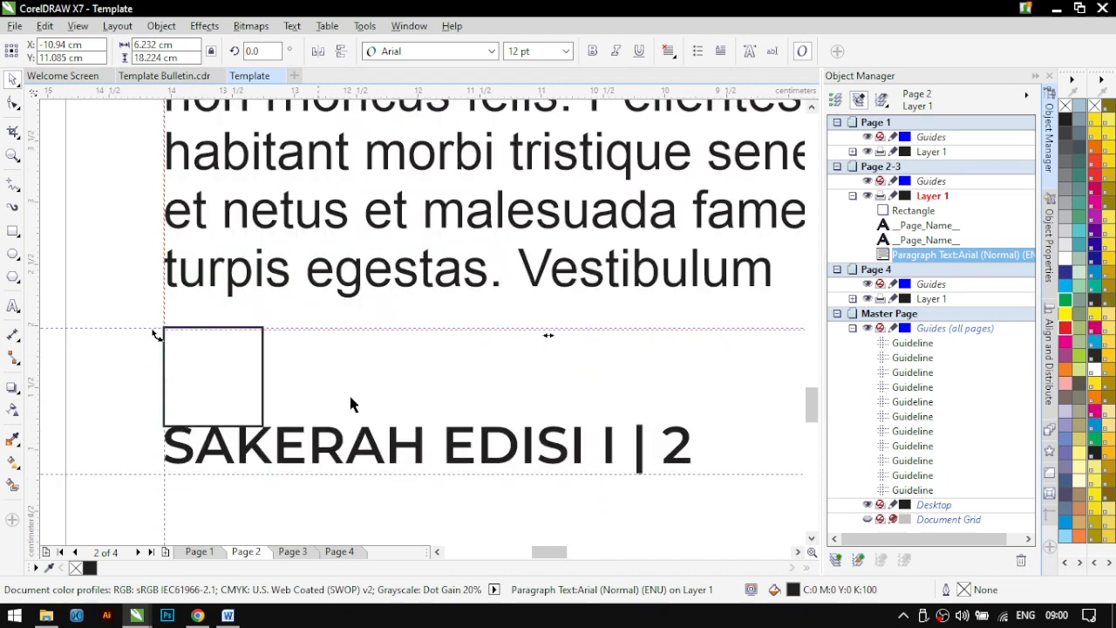
click(912, 373)
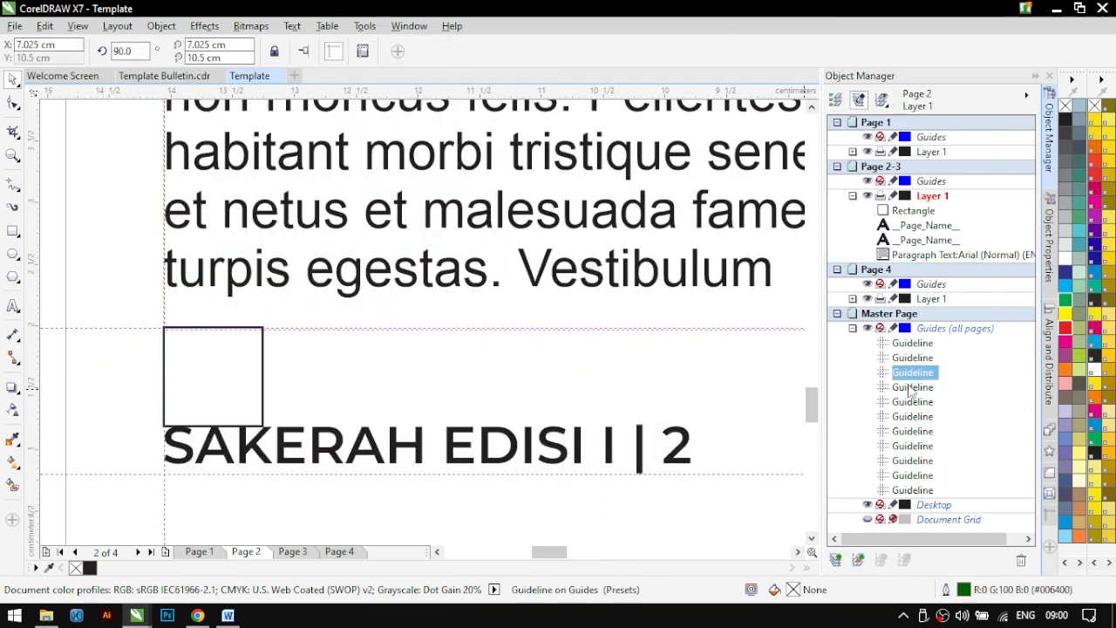
click(907, 491)
scroll(538, 369, down, 2)
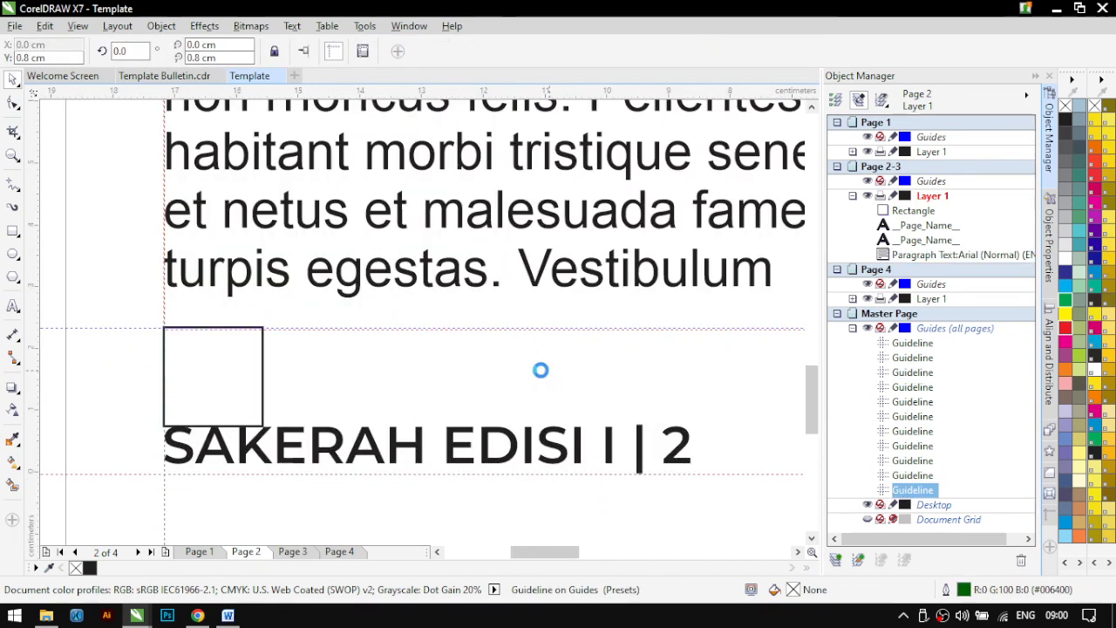
click(582, 469)
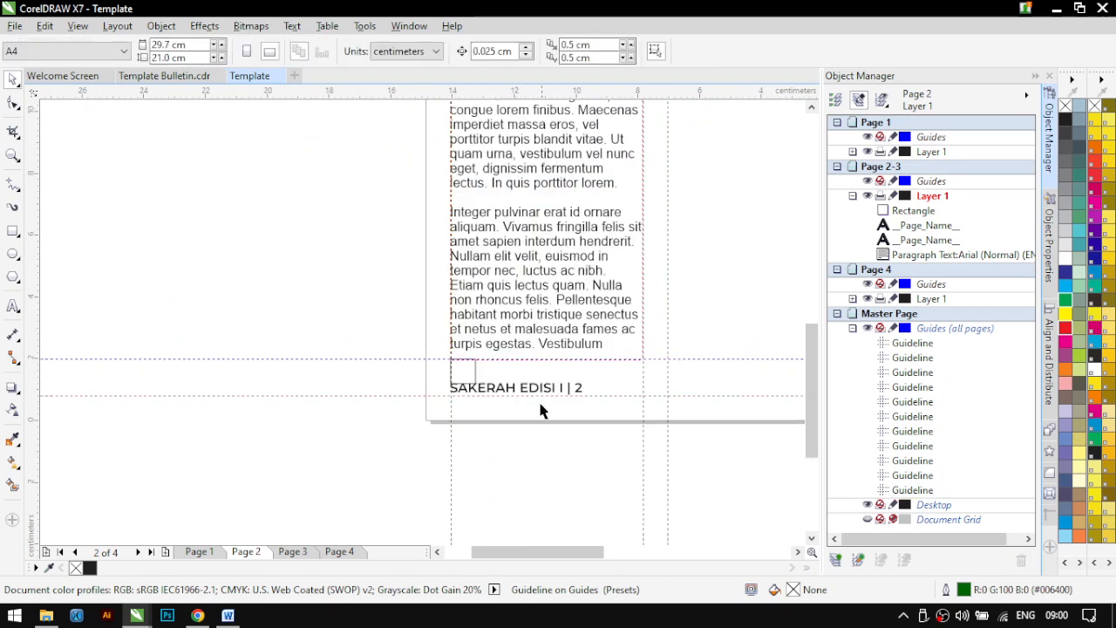
scroll(498, 364, up, 2)
Raise the text frame's bottom edge to the guideline for a height of 18.213 cm, and delete the helper square
click(355, 275)
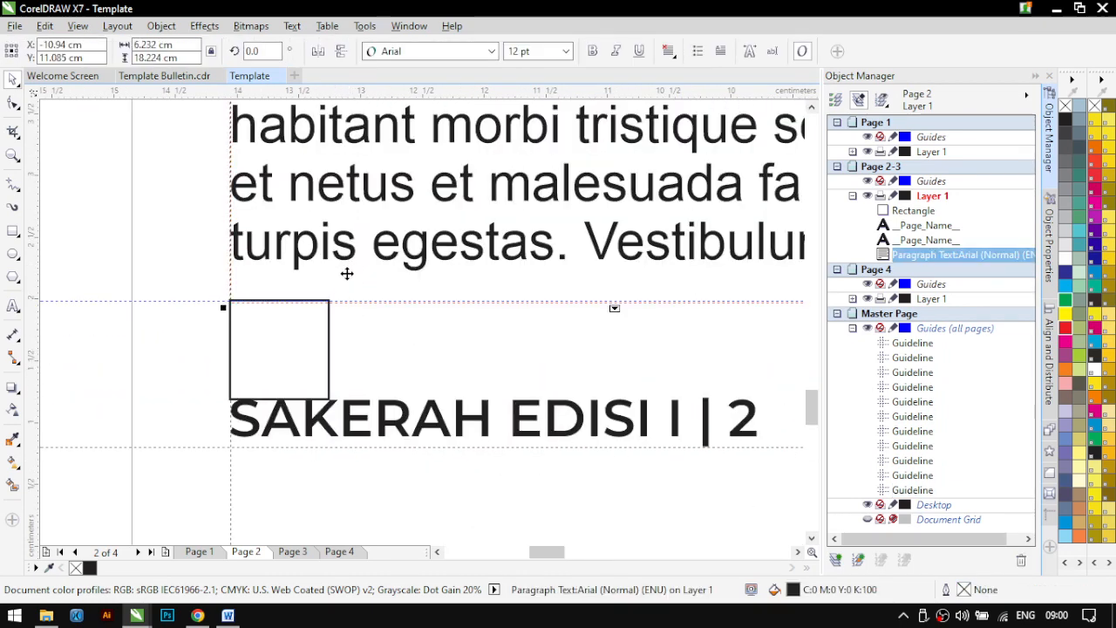
mouse_move(614, 307)
mouse_down()
mouse_move(613, 259)
mouse_move(617, 304)
mouse_up()
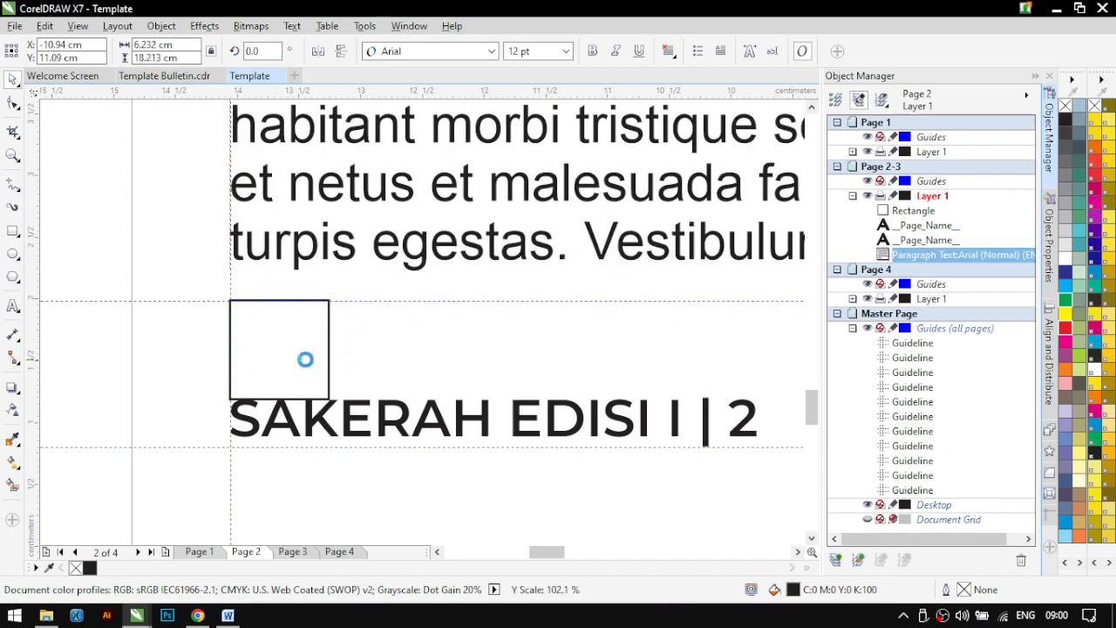
click(300, 362)
key(Delete)
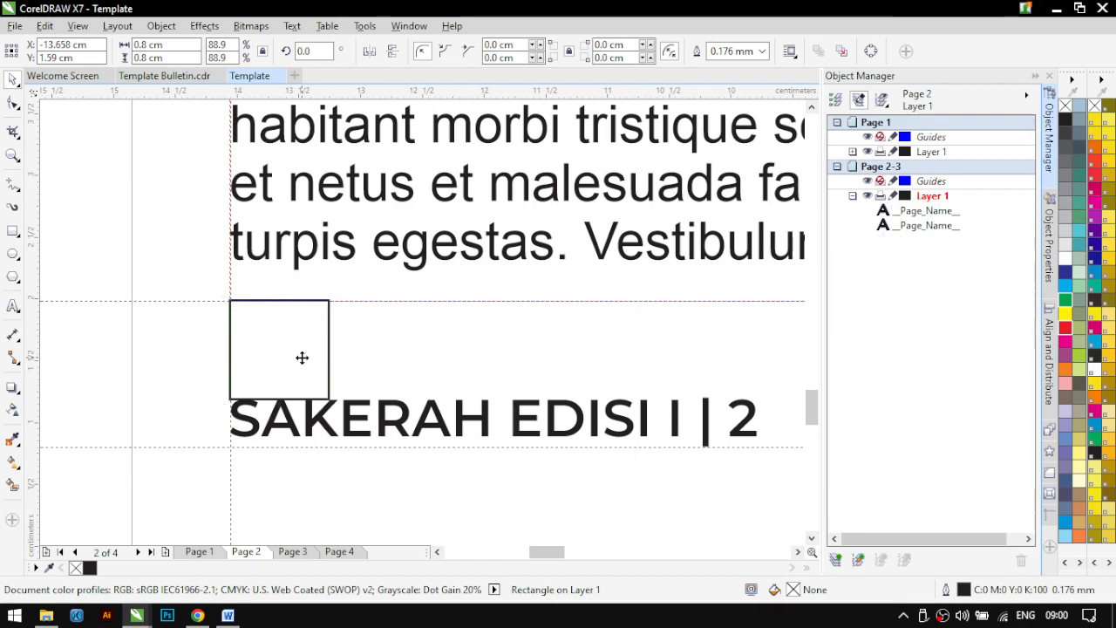
scroll(299, 357, down, 2)
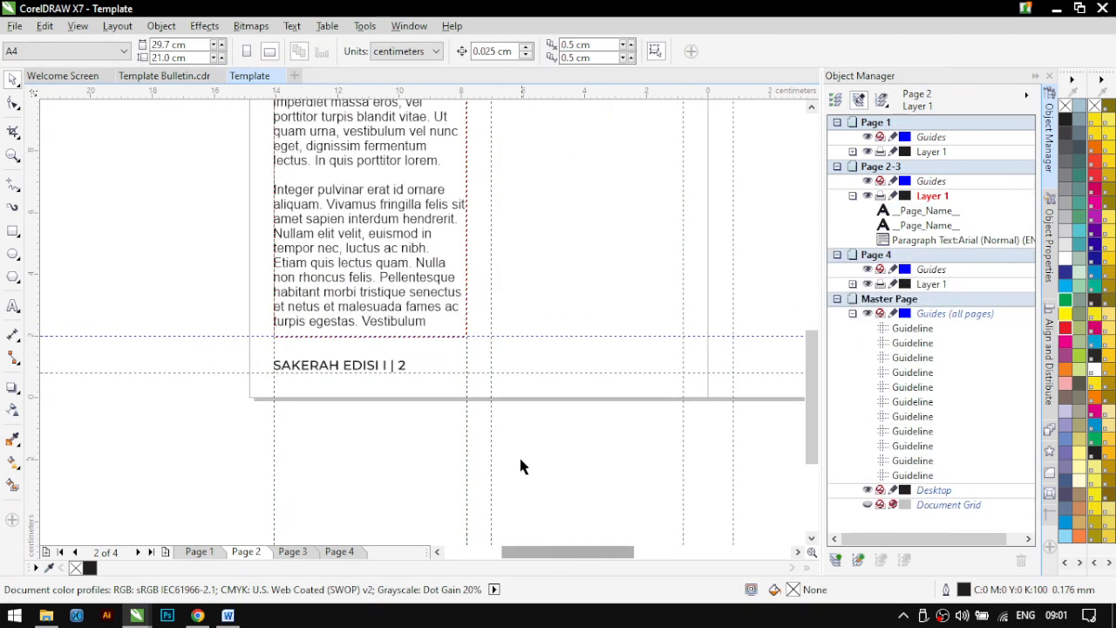
Duplicate page 2's text frame into the second column, aligned with the column guides
scroll(519, 455, down, 3)
drag(558, 553, 613, 552)
click(228, 291)
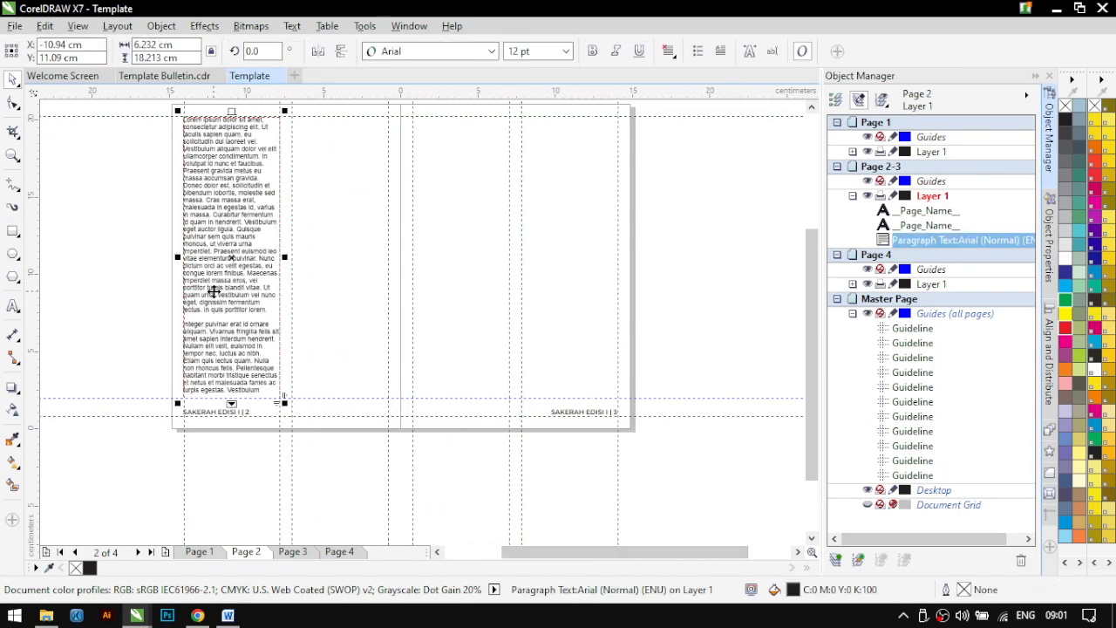
drag(213, 291, 323, 299)
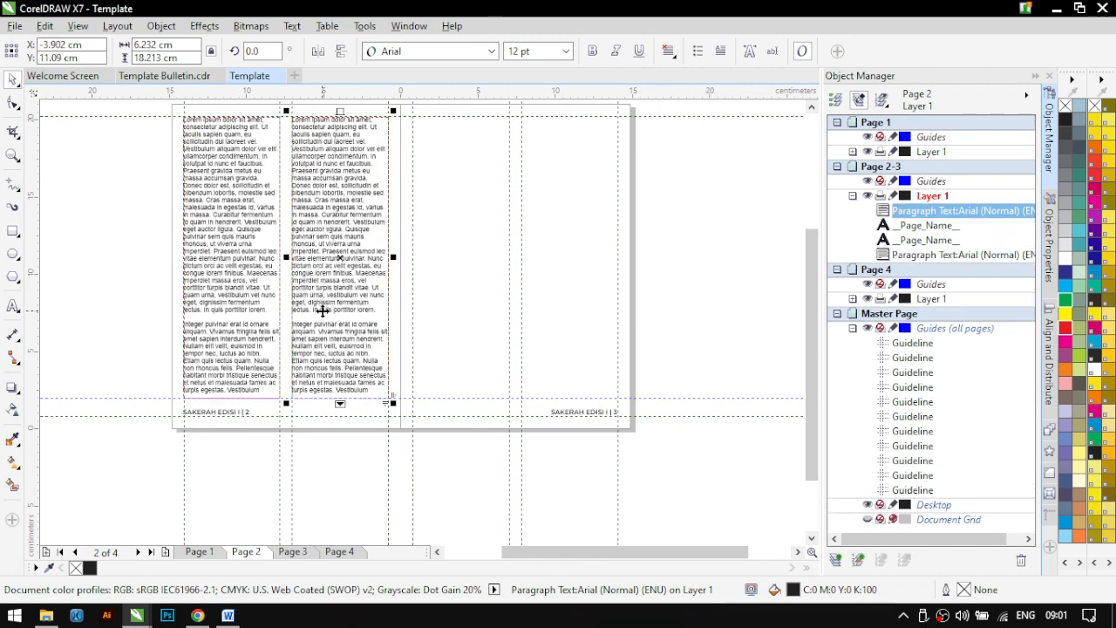
Duplicate both page 2 text frames together into the two columns of page 3, then clear the selection
shift+click(213, 307)
drag(194, 286, 426, 296)
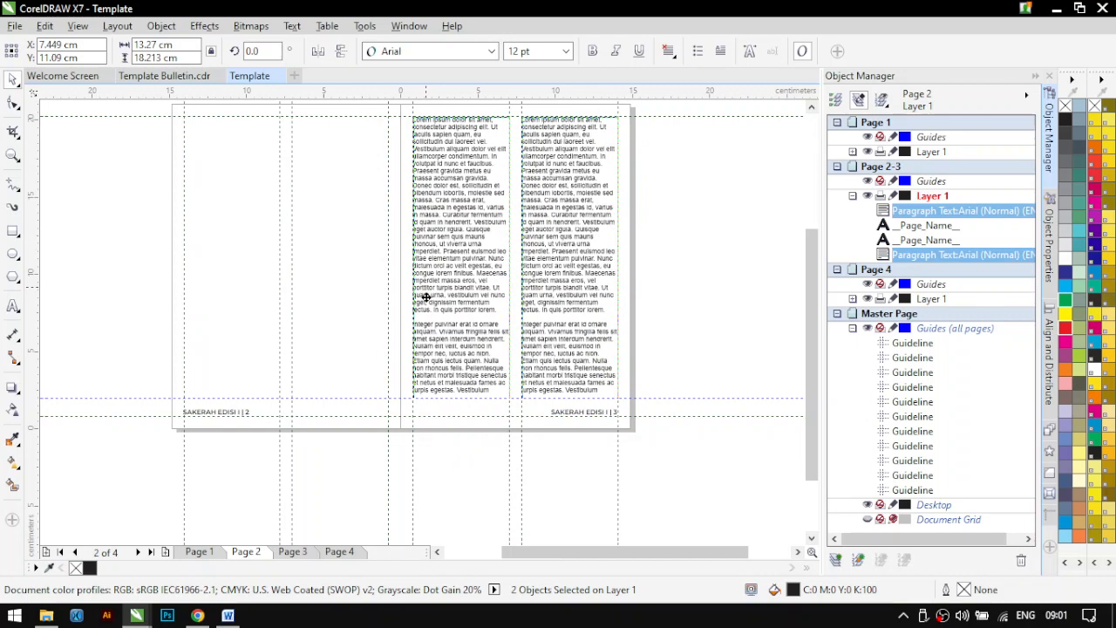
right_click(426, 297)
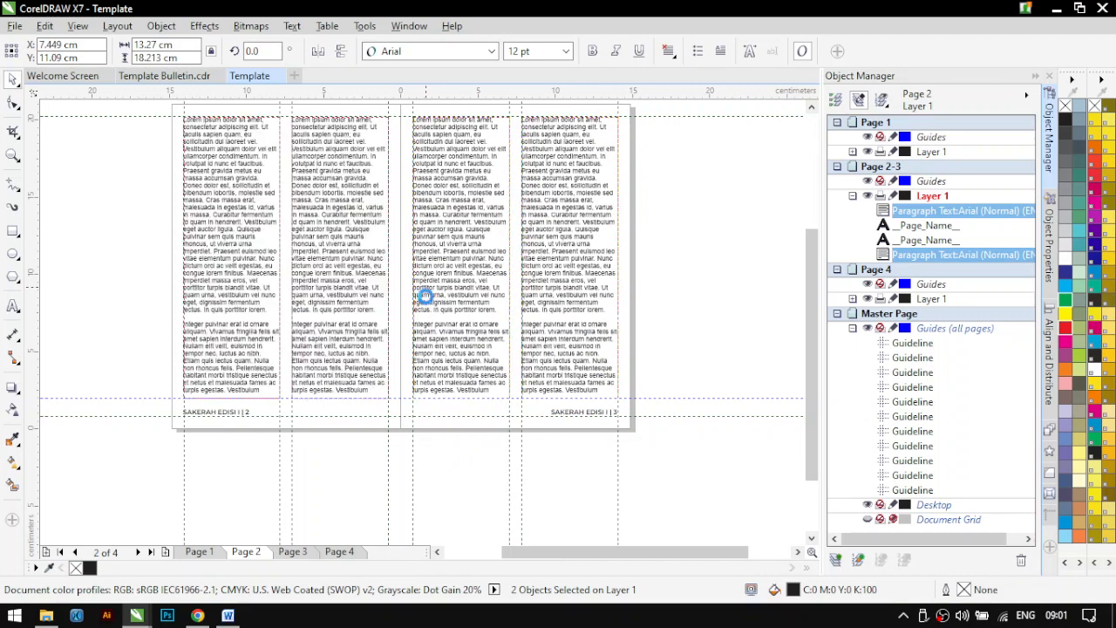
click(122, 325)
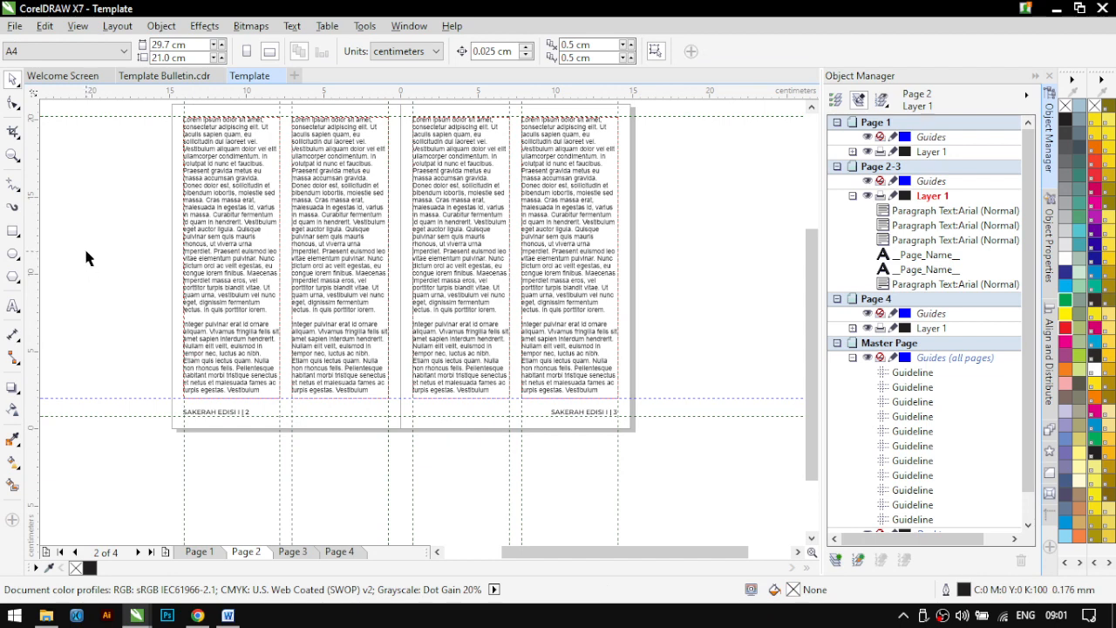
Remove all the text from the second column frame on page 2, including the overflow text
click(245, 326)
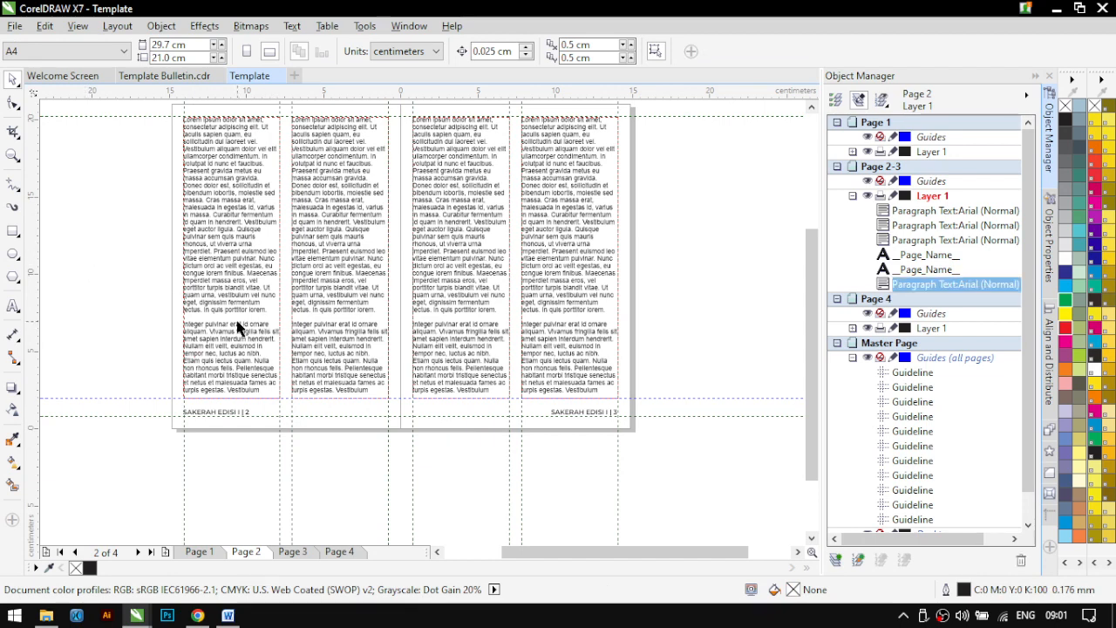
click(340, 324)
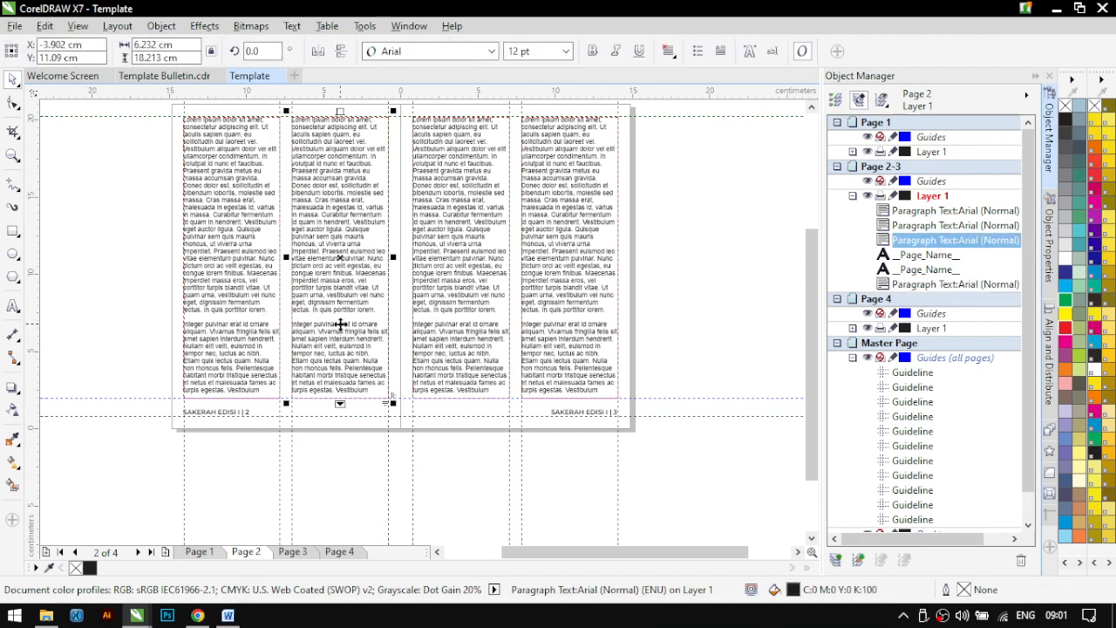
double_click(340, 324)
key(ctrl+a)
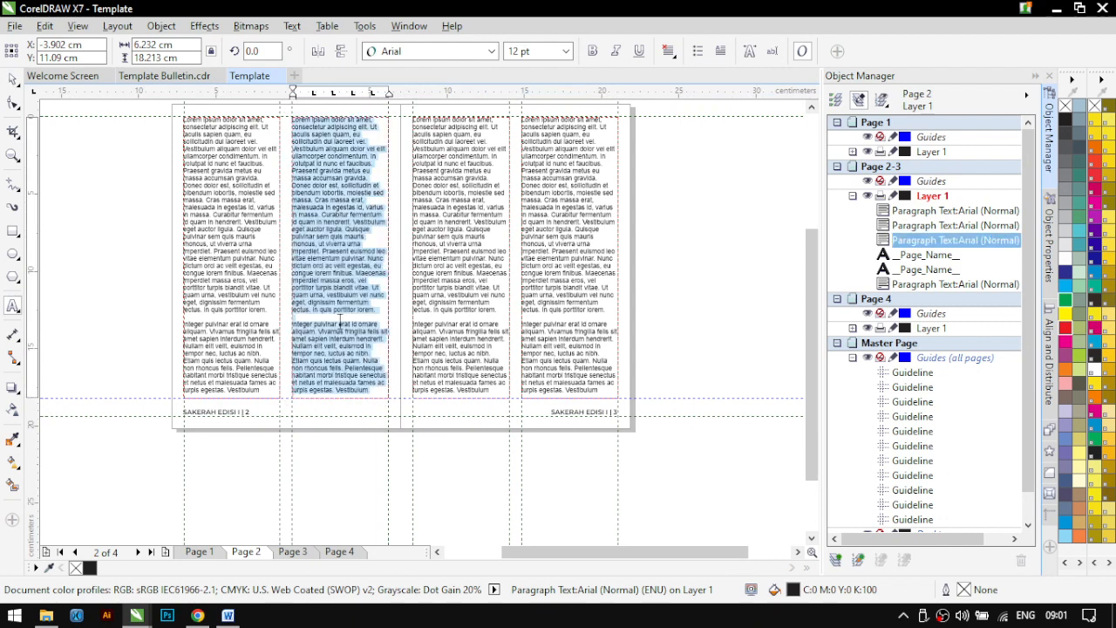
key(ctrl+v)
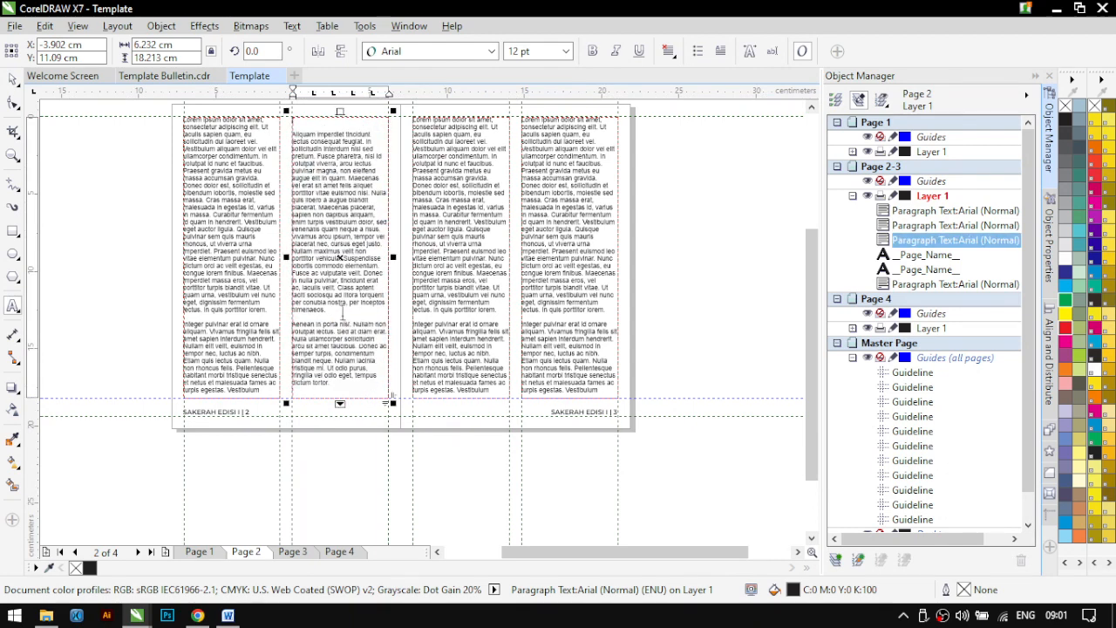
key(ctrl+a)
key(ctrl+v)
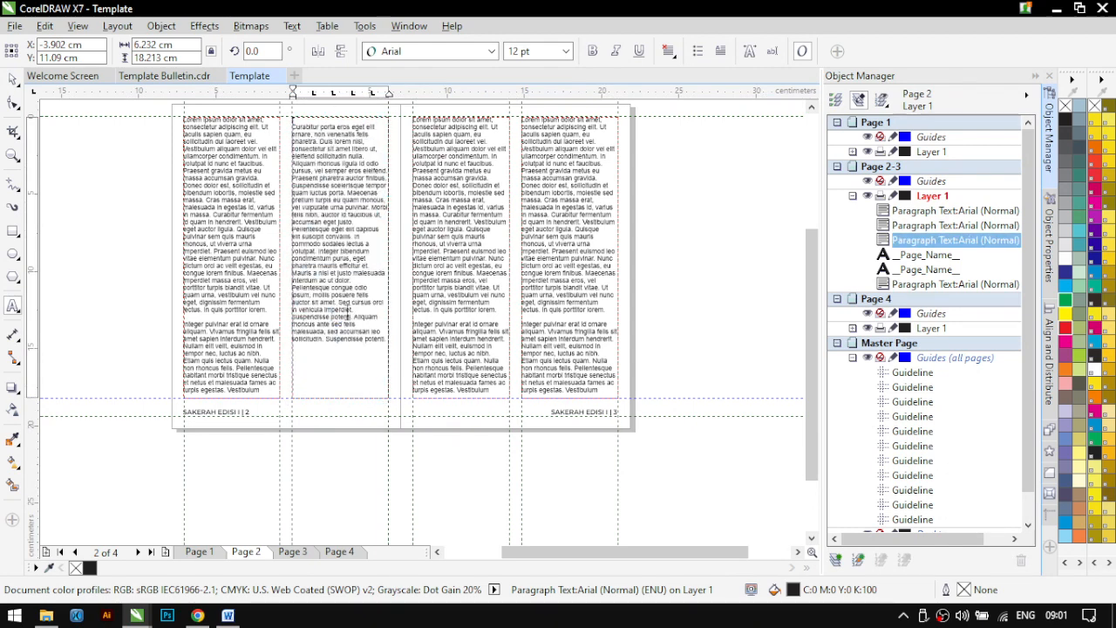
key(ctrl+a)
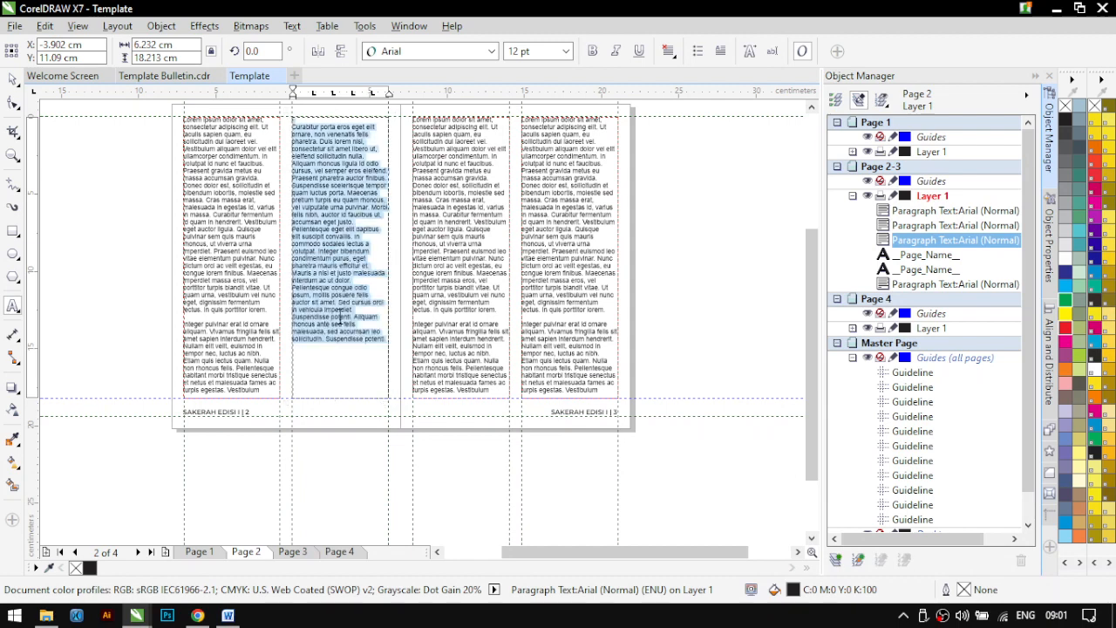
key(Delete)
Remove all the text from the first column frame on page 3
click(434, 312)
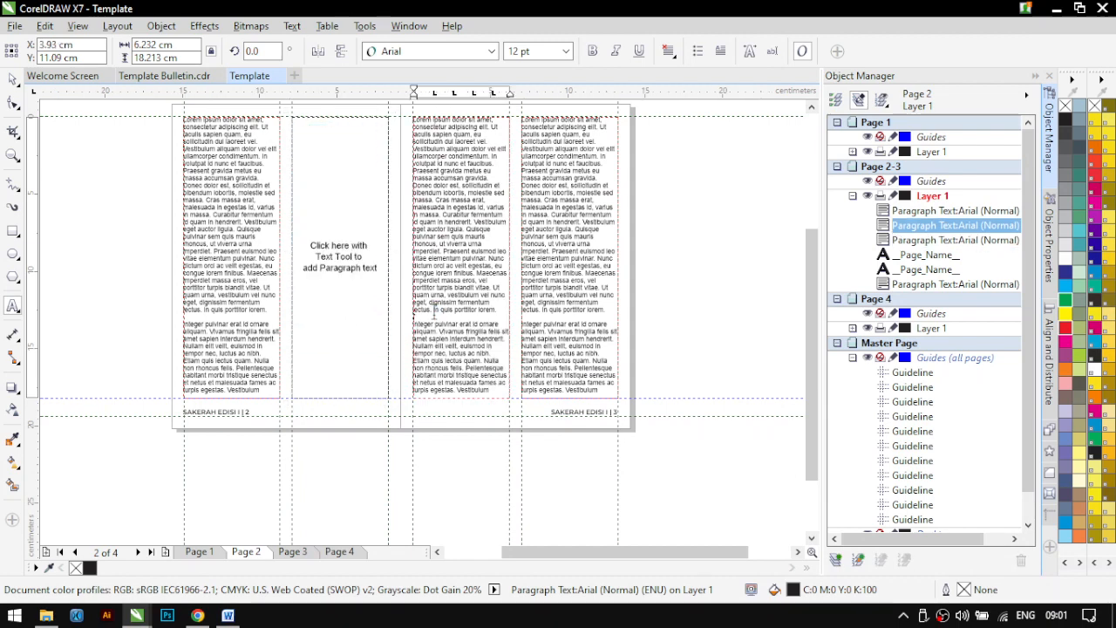
key(ctrl+a)
key(ctrl+v)
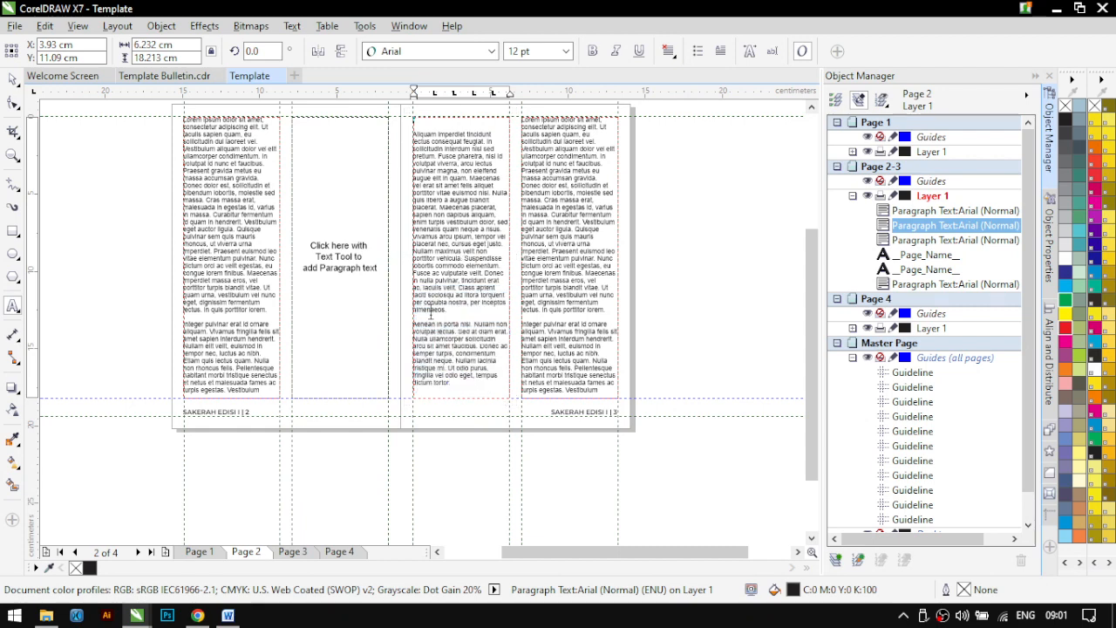
key(ctrl+a)
key(Delete)
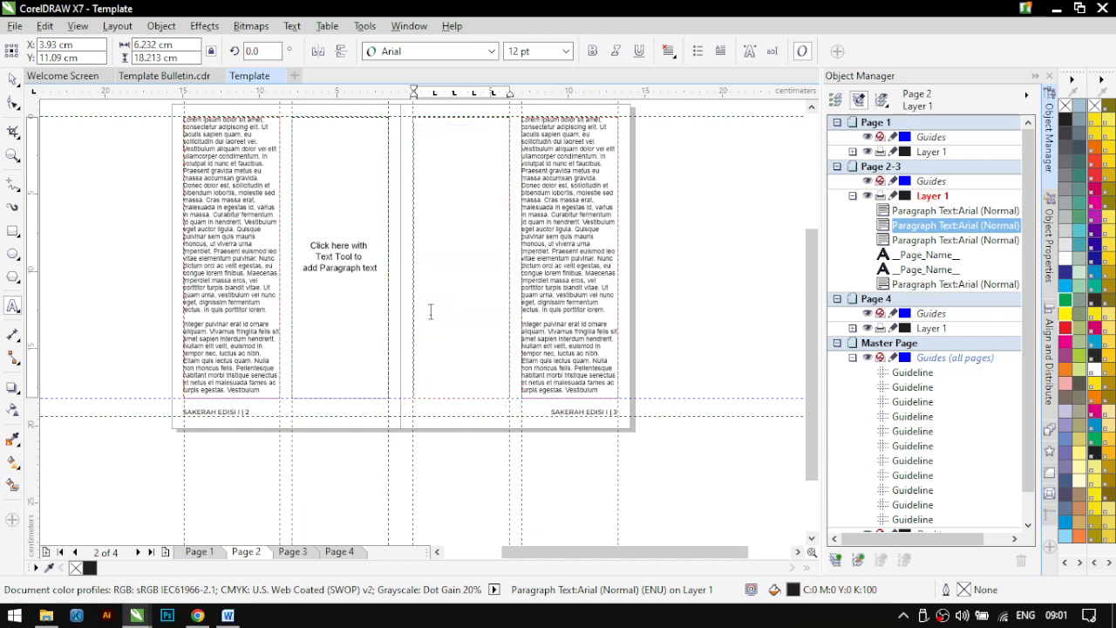
Remove all the text from the second column frame on page 3 and leave text editing
click(566, 275)
key(ctrl+a)
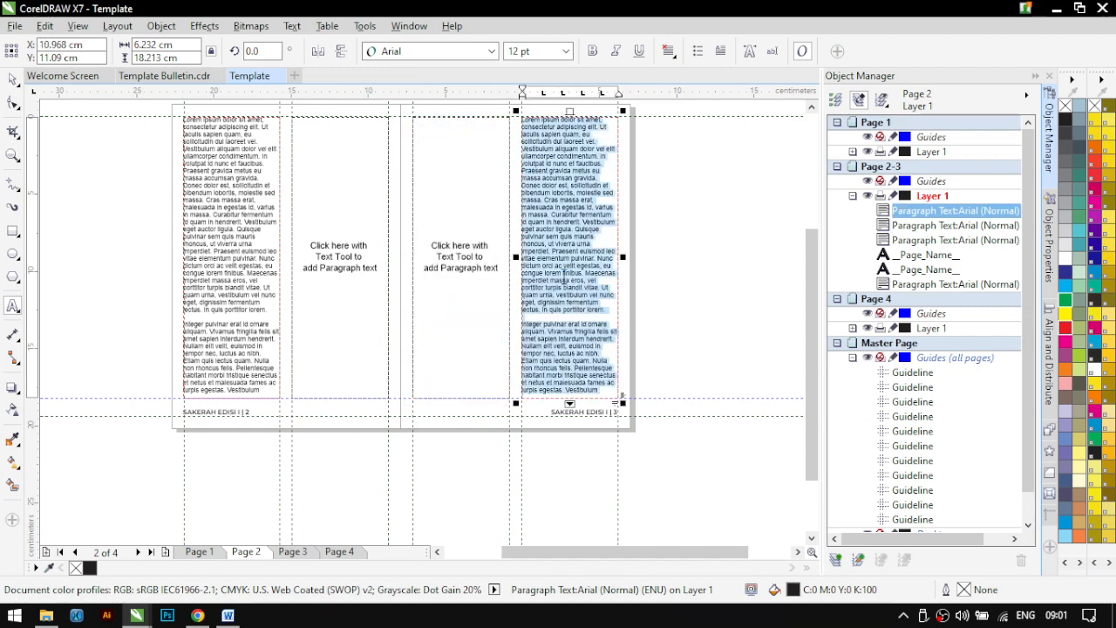
key(ctrl+v)
key(ctrl+a)
key(Delete)
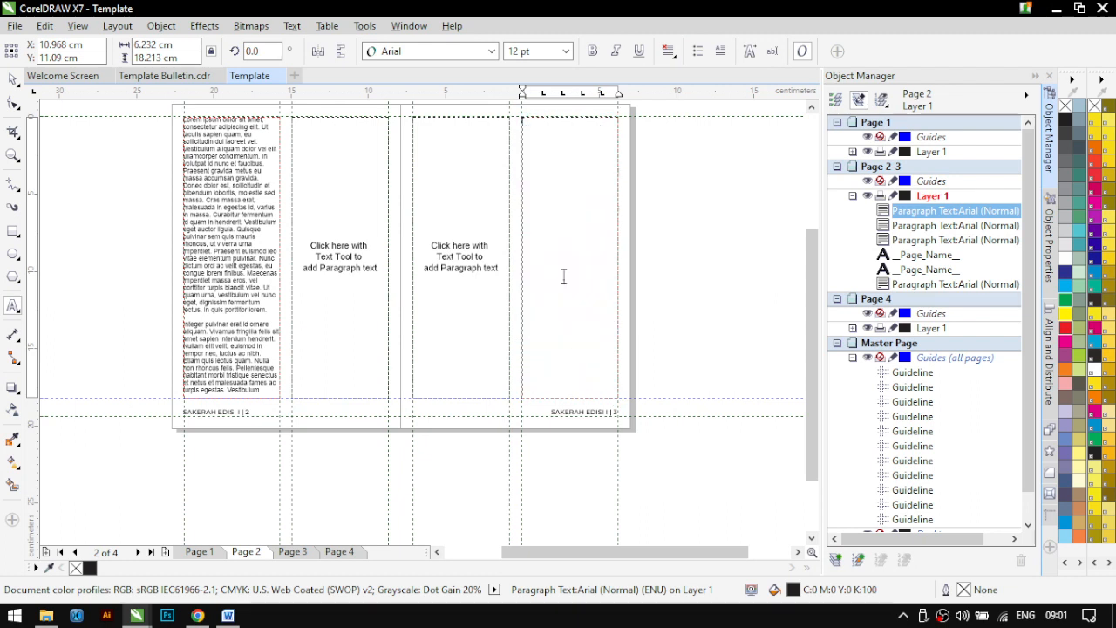
click(12, 80)
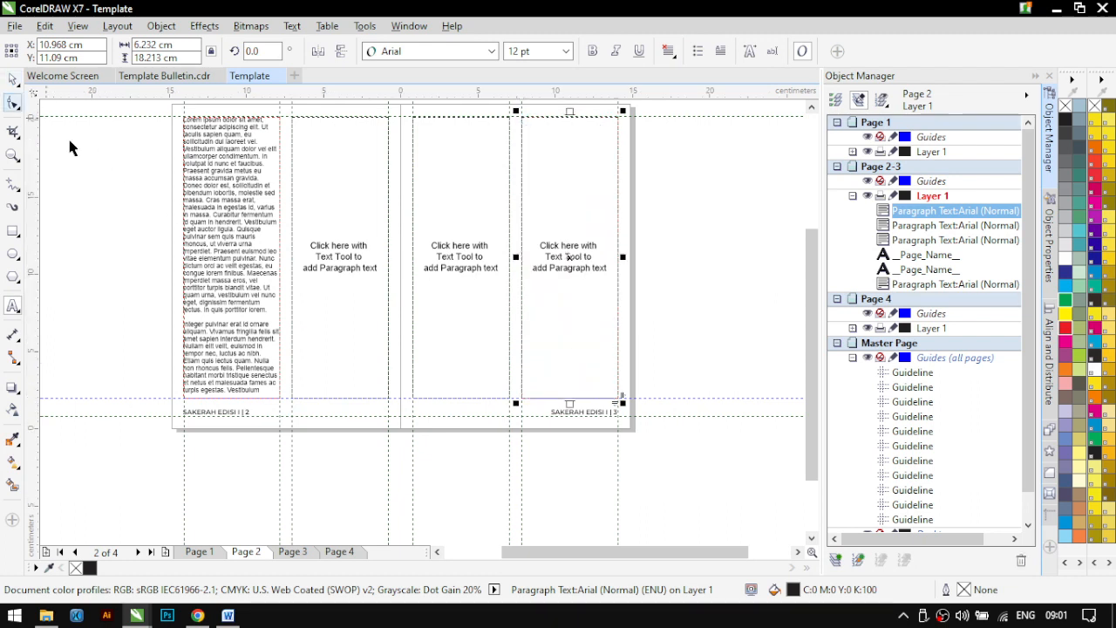
Link page 2's first column frame to its second column frame so the overflow text continues there
click(224, 301)
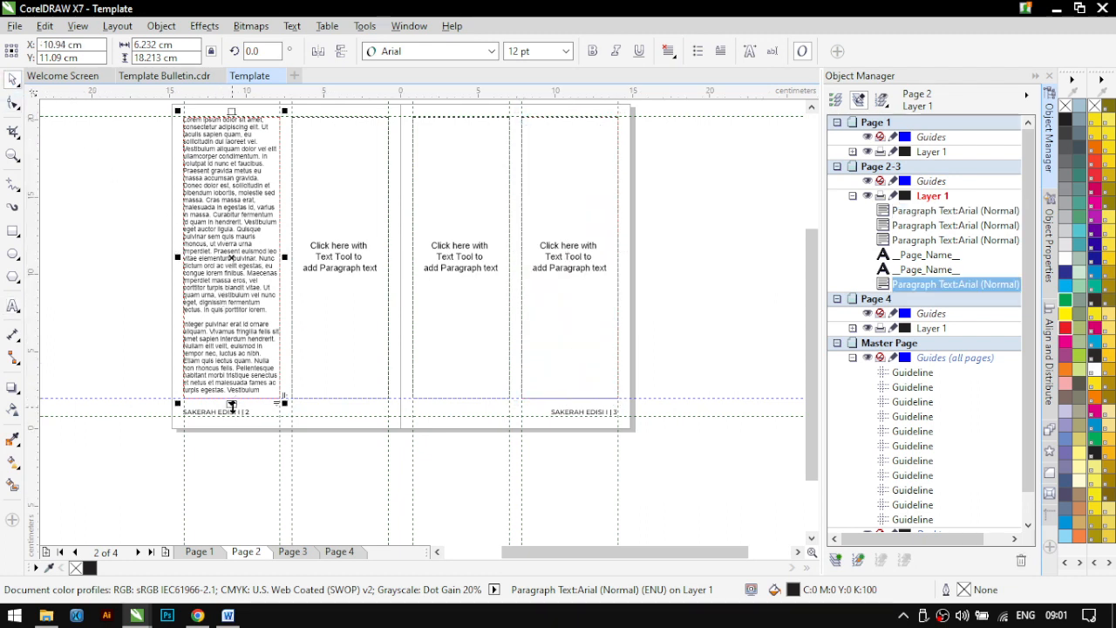
drag(231, 405, 229, 455)
key(ctrl+z)
click(231, 404)
click(318, 202)
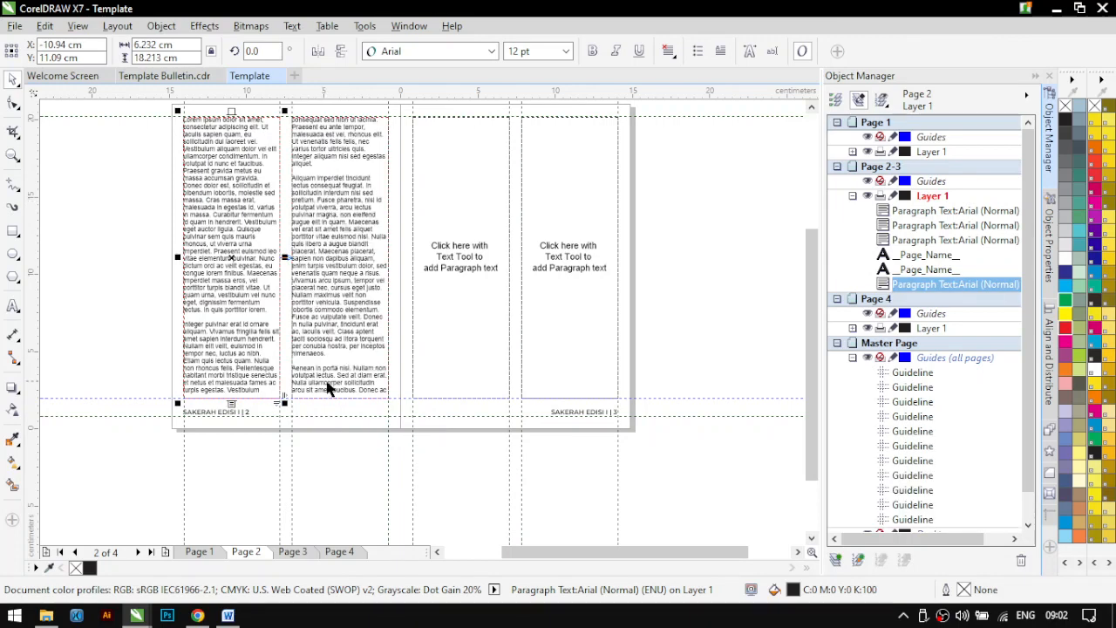
Link page 2's second column frame to the first column frame on page 3
click(336, 382)
click(340, 404)
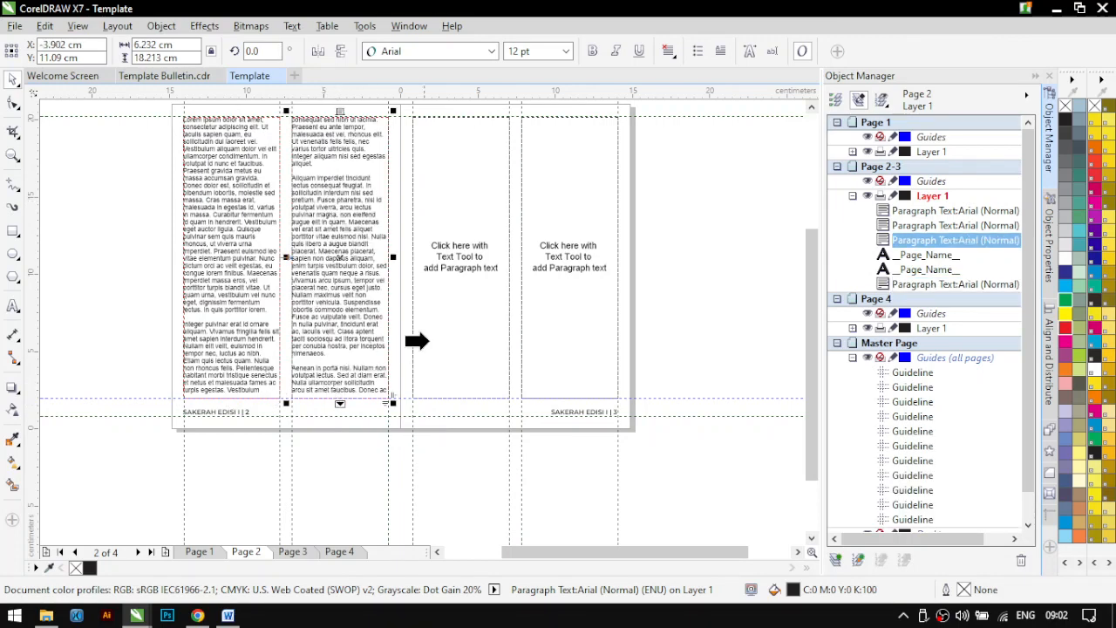
click(466, 174)
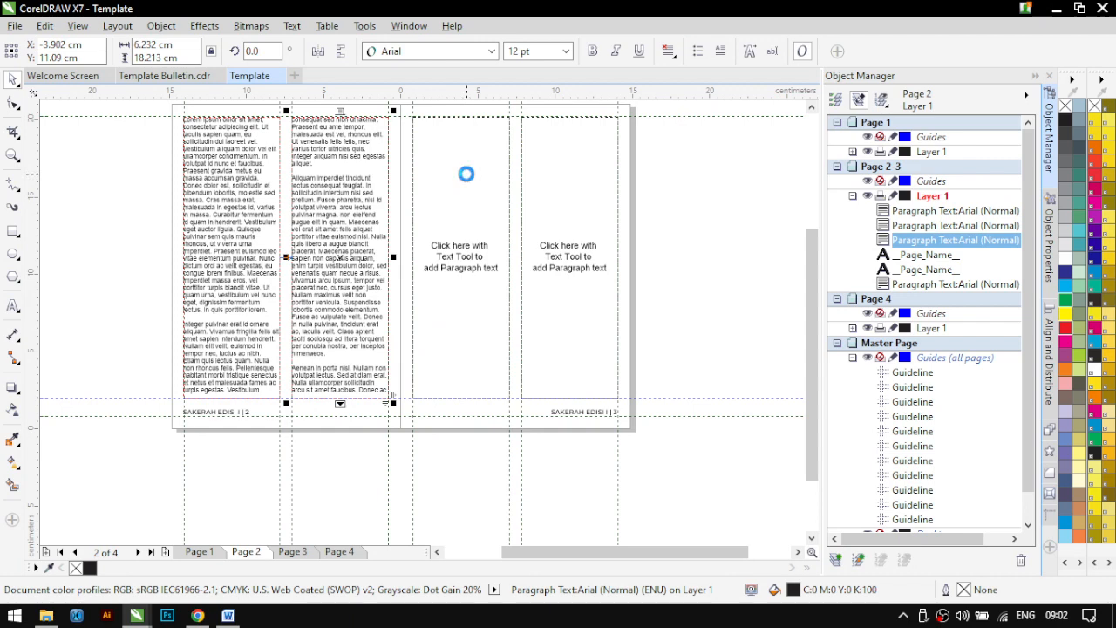
click(458, 385)
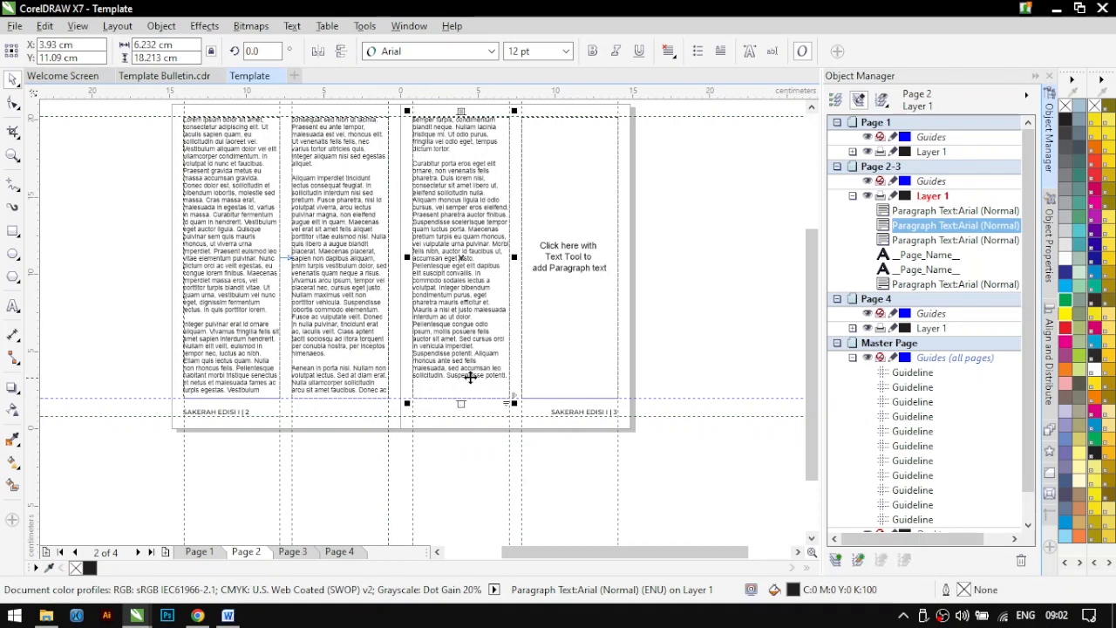
Stretch page 3's first column frame below the page, then undo the stretch and the link from page 2
drag(464, 398, 461, 504)
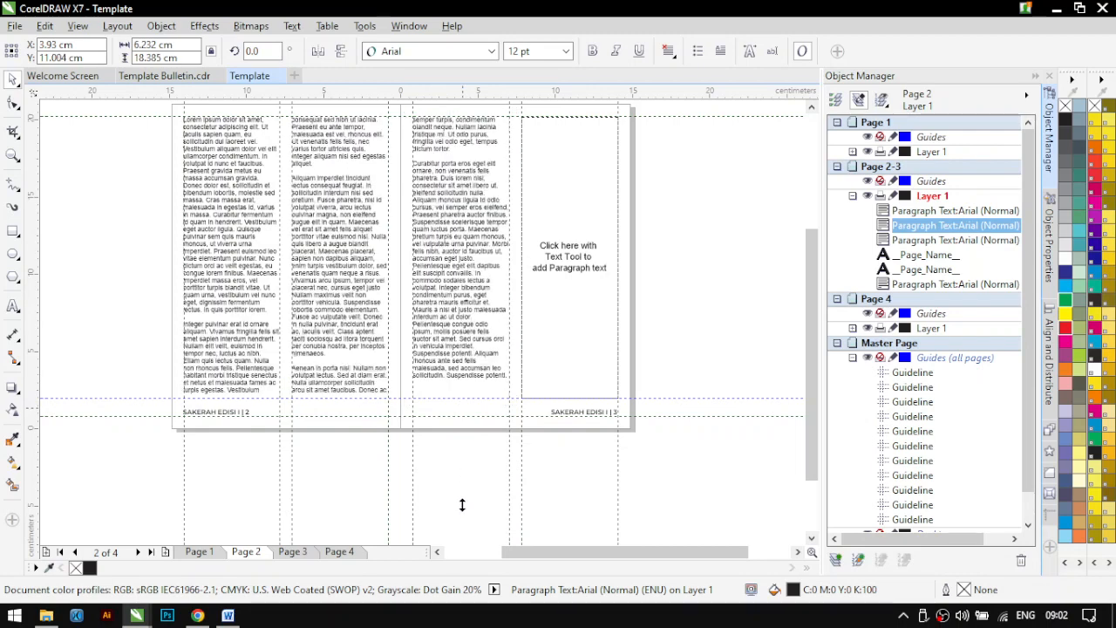
key(ctrl+z)
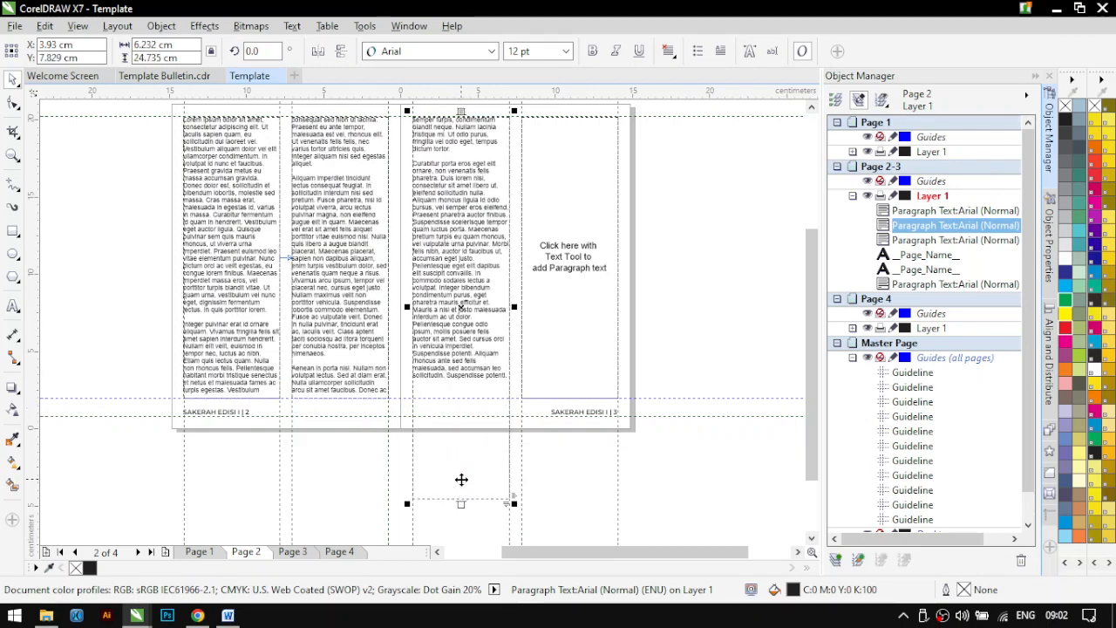
key(ctrl+z)
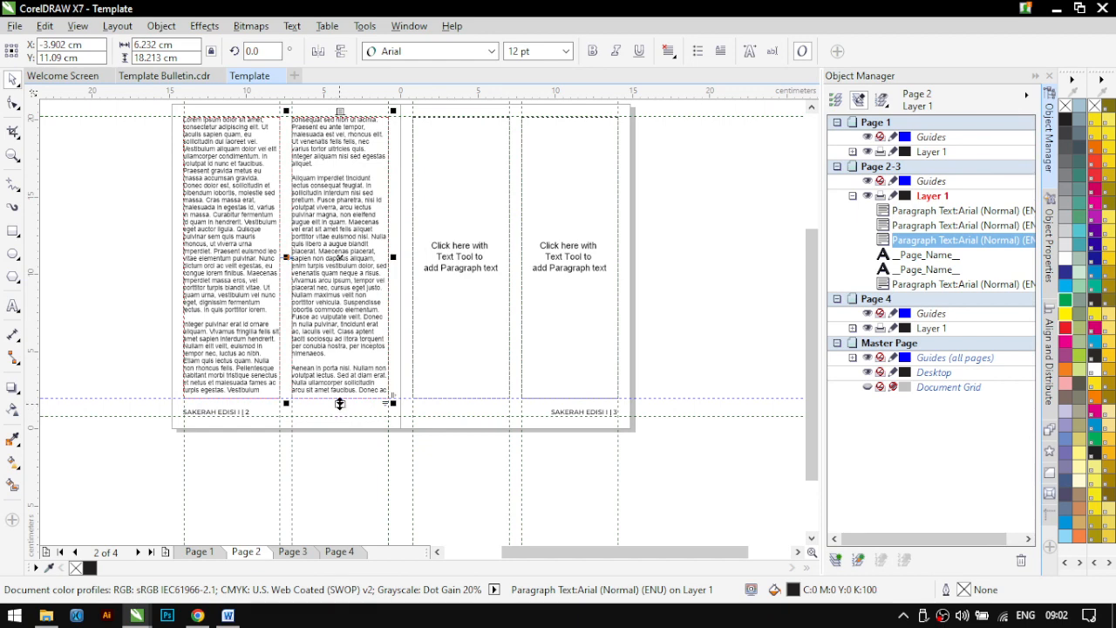
Link the text flow from page 2's second column into page 3's first column again, then clear the selection
click(340, 403)
click(449, 351)
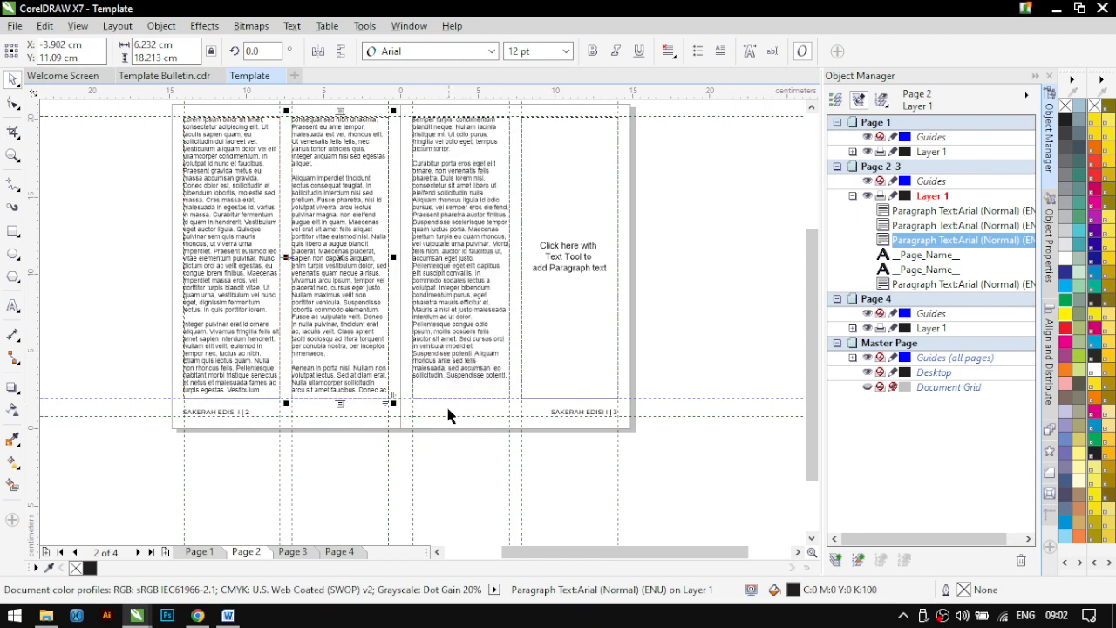
click(465, 369)
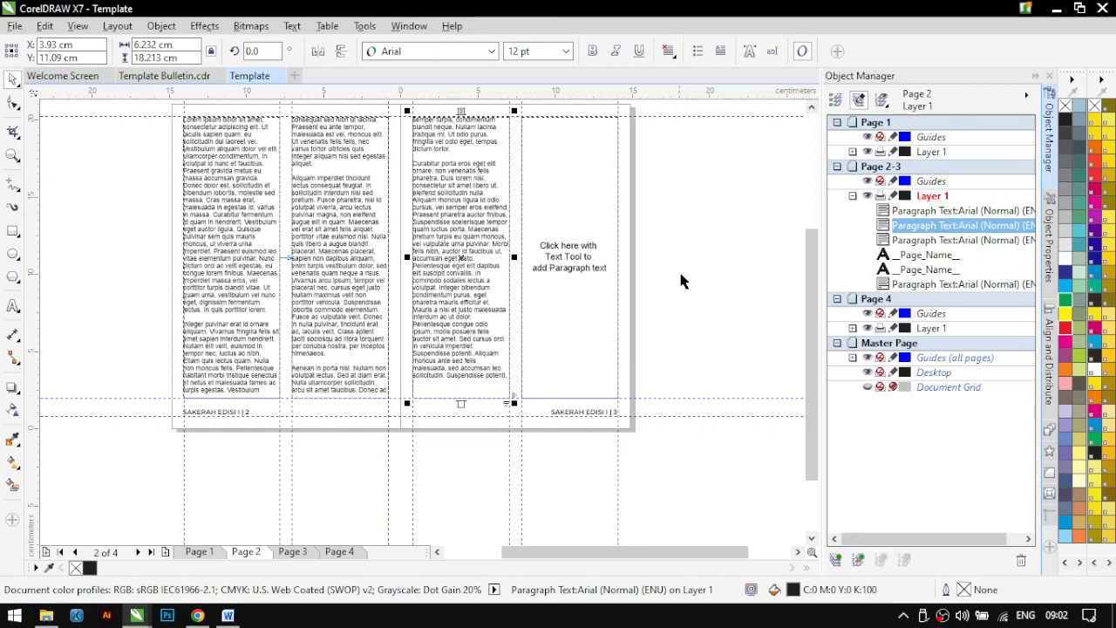
click(695, 347)
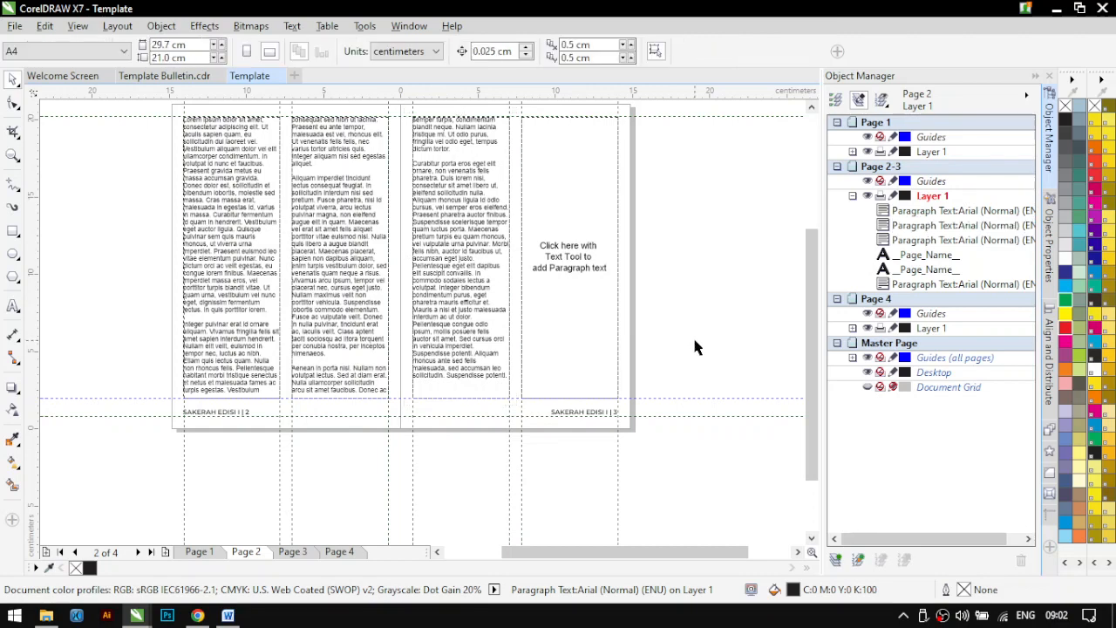
Examine each column frame on pages 2 and 3 to see how the linked text flows between them
click(324, 338)
click(239, 338)
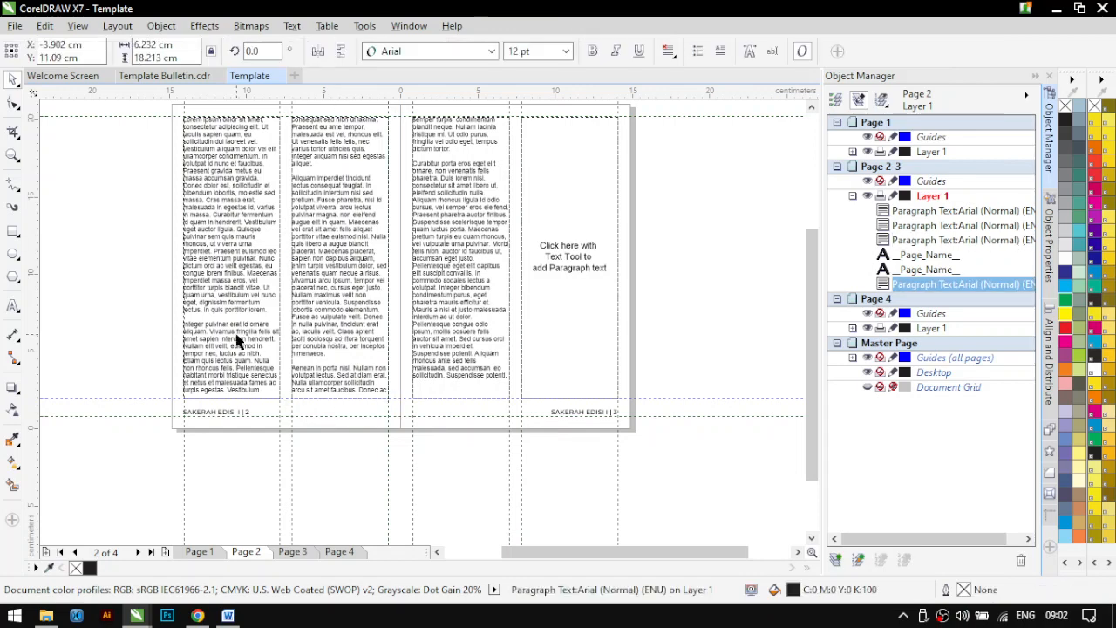
click(347, 316)
click(455, 323)
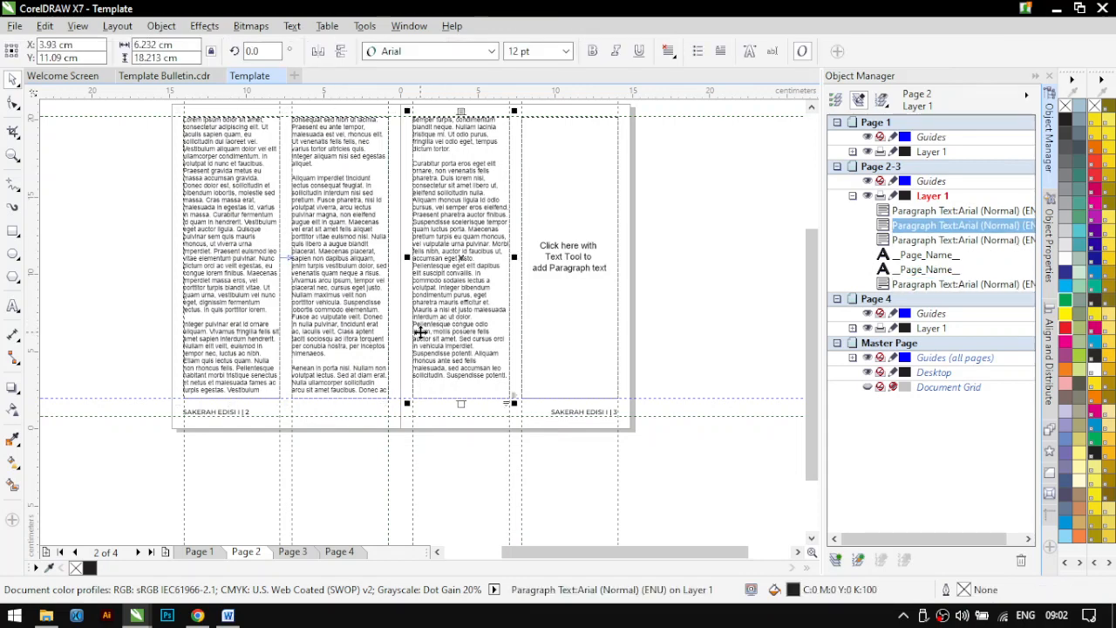
click(552, 338)
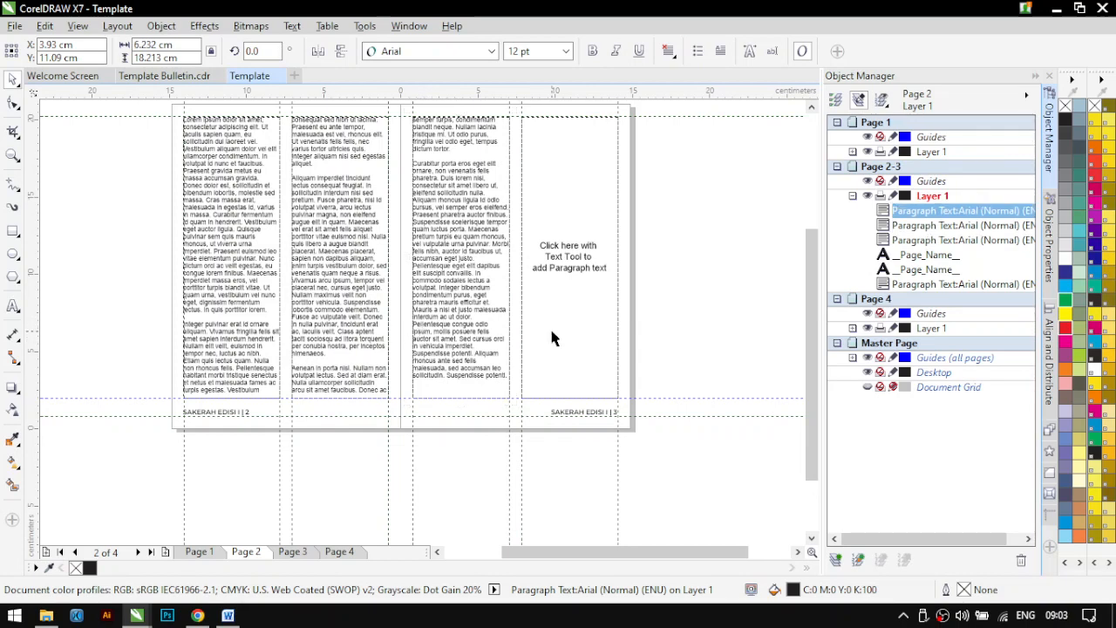
click(459, 337)
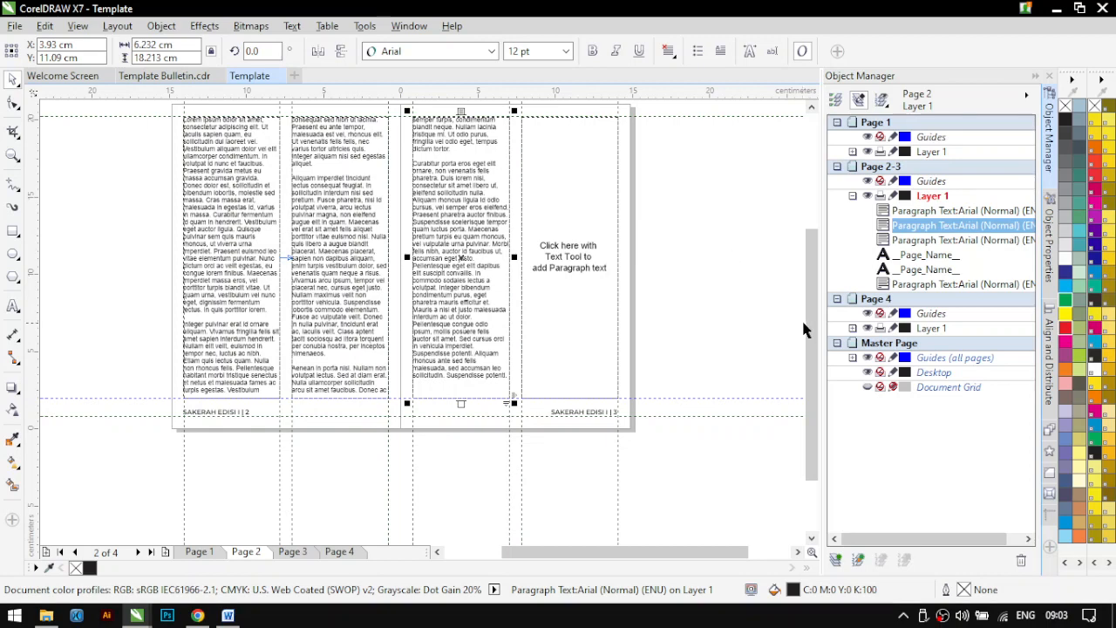
scroll(801, 318, up, 1)
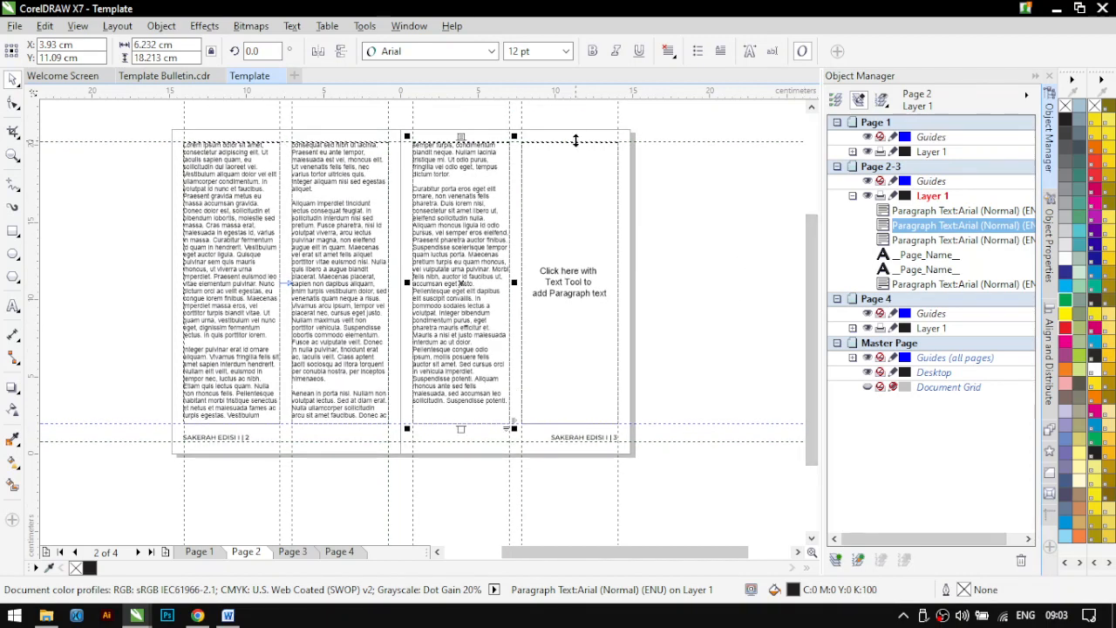
click(452, 214)
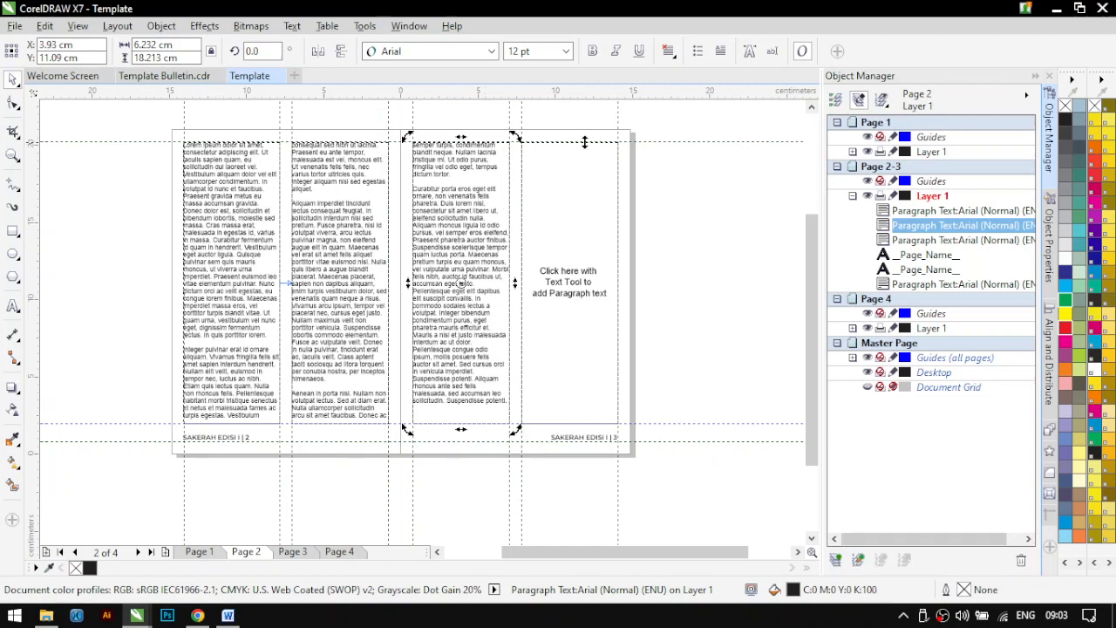
Delete the linked text from the paragraph starting "Aenean in porta nisi" through the end of page 3's first column
click(337, 396)
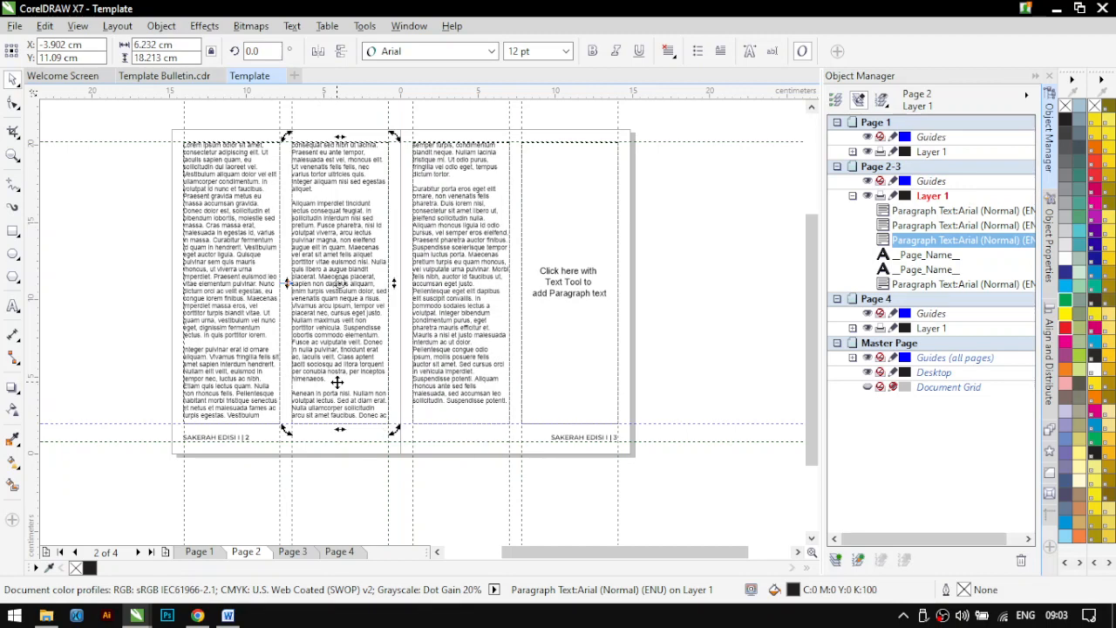
double_click(333, 380)
drag(333, 380, 514, 421)
key(Delete)
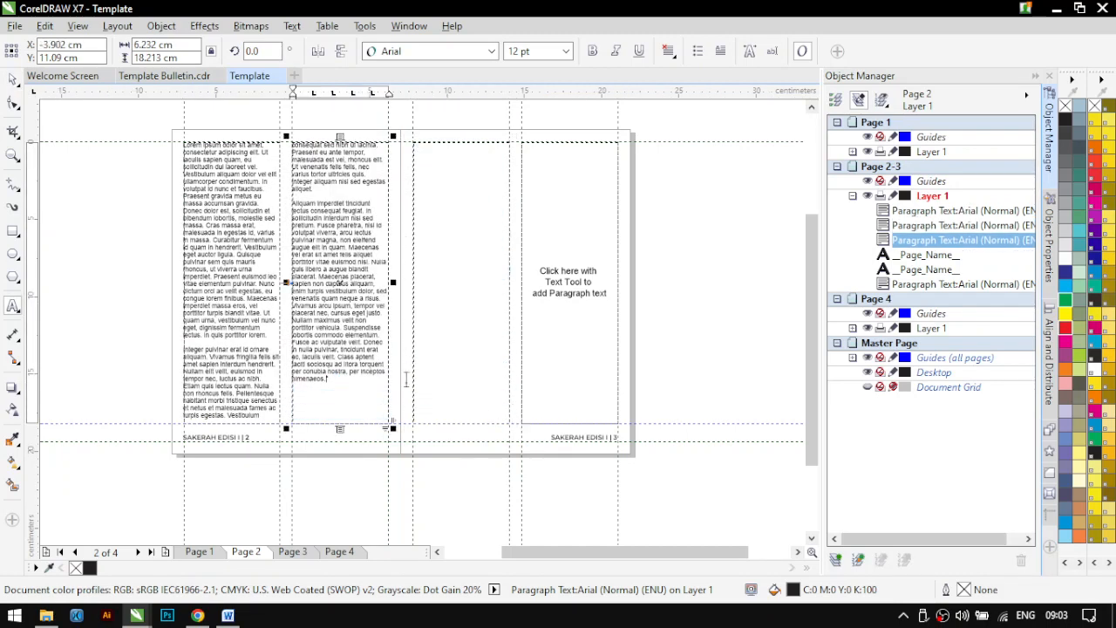
click(142, 411)
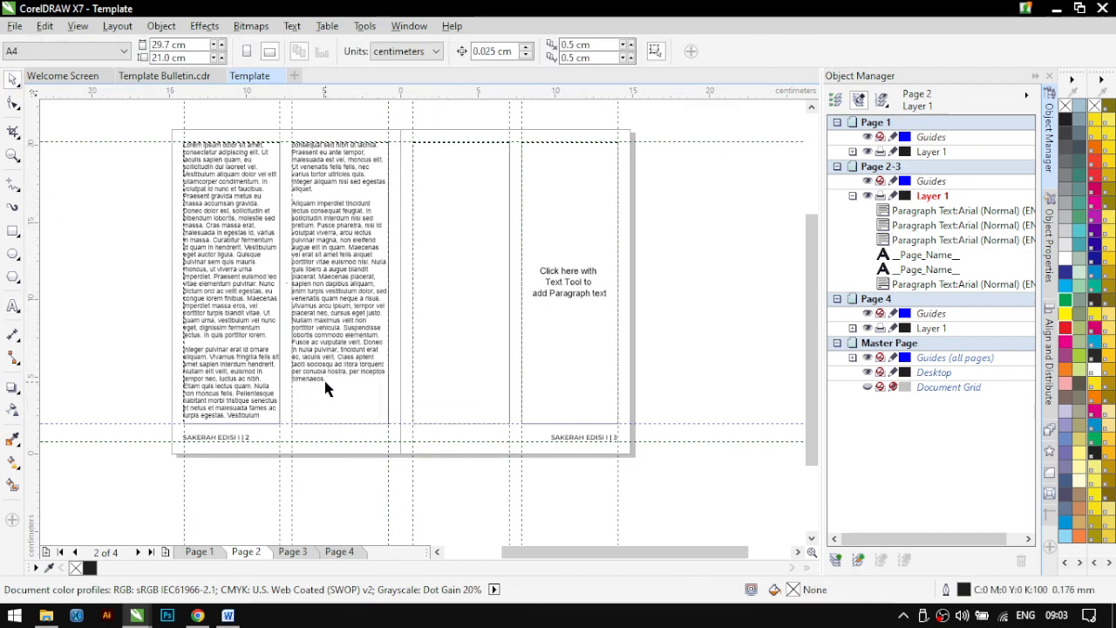
Try to place the text cursor inside the empty linked frame in page 3's first column
click(456, 371)
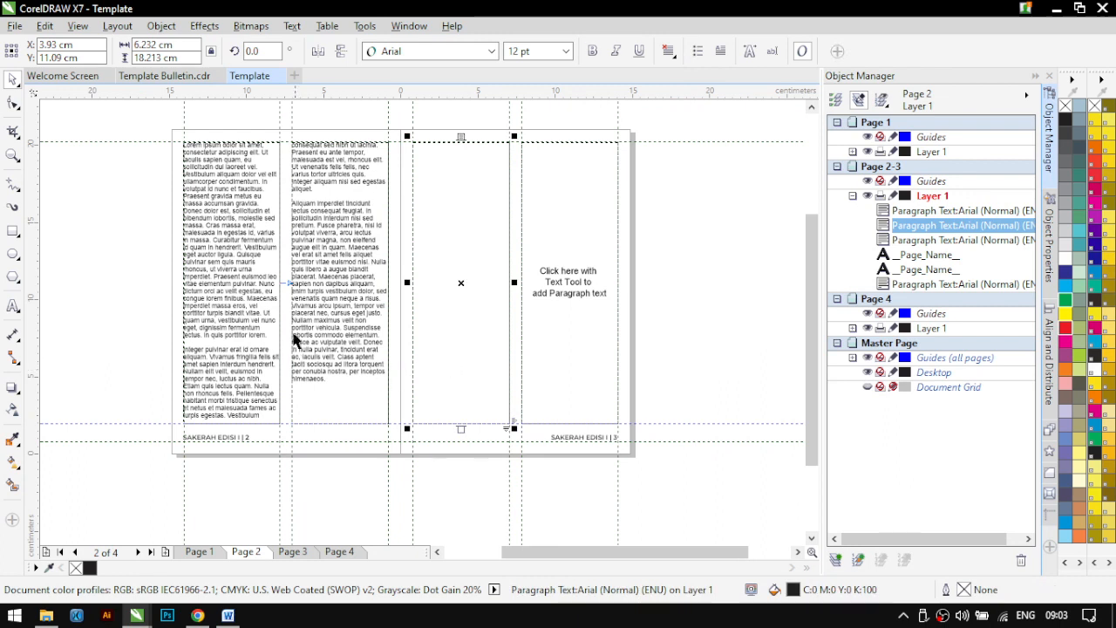
double_click(459, 258)
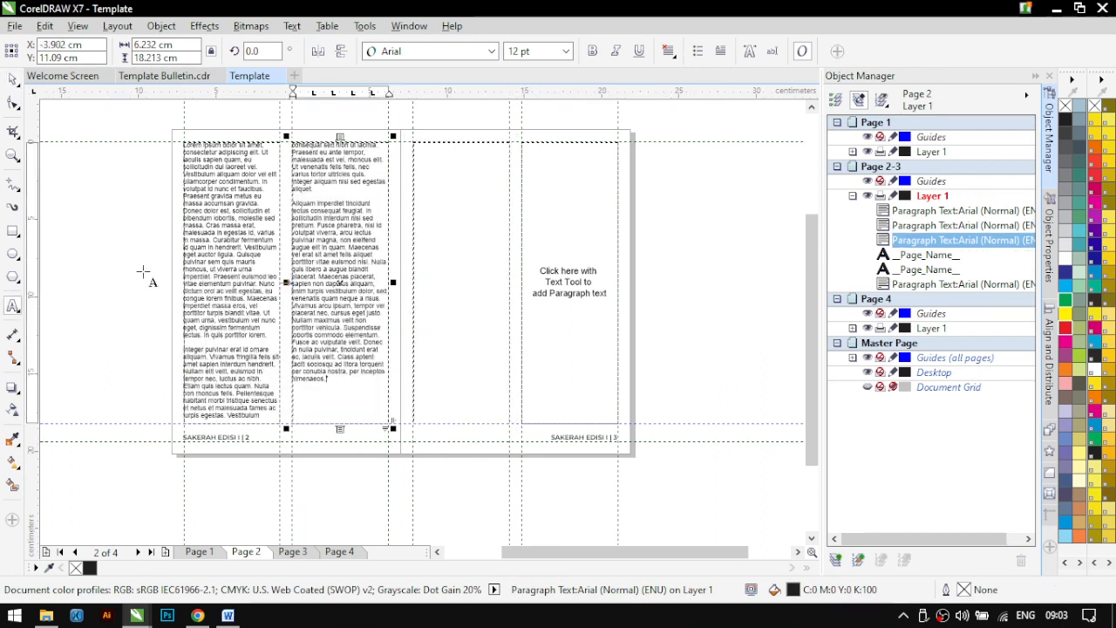
click(12, 80)
double_click(436, 245)
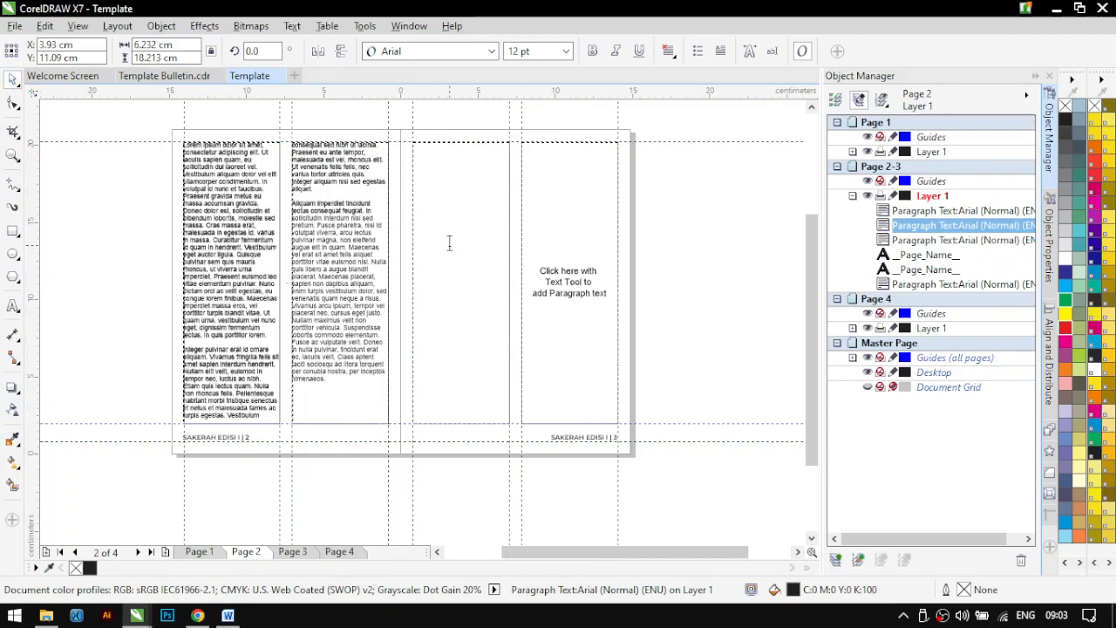
Test entering characters in page 3's empty linked first-column frame, then remove the test characters and clear the selection
text(wef)
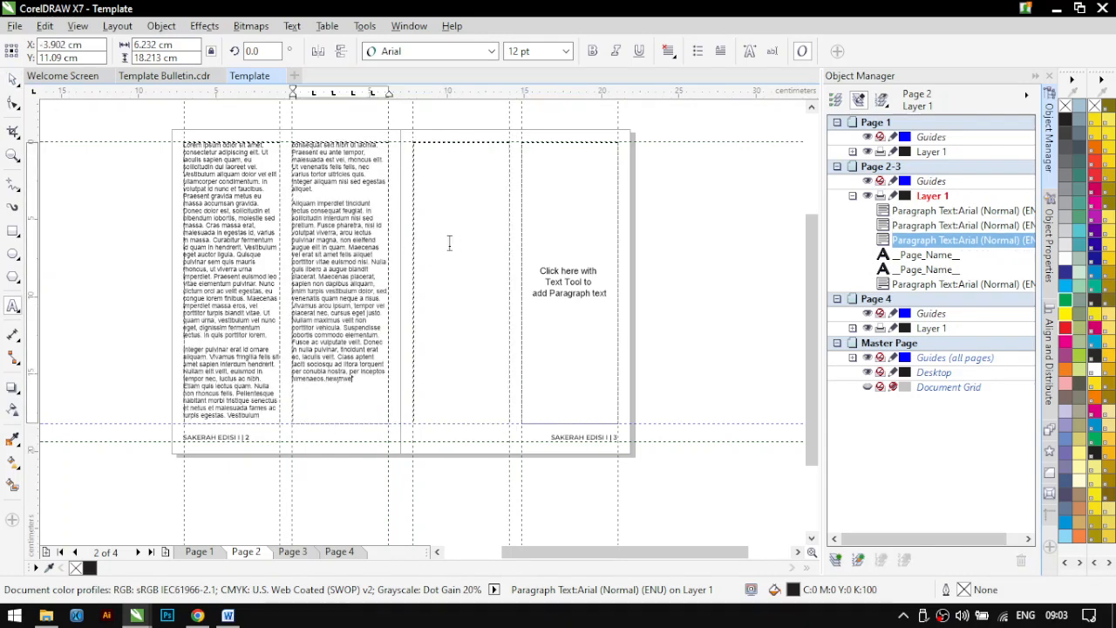
key(BackSpace)
key(BackSpace)
key(BackSpace)
key(BackSpace)
key(BackSpace)
key(BackSpace)
key(BackSpace)
key(Escape)
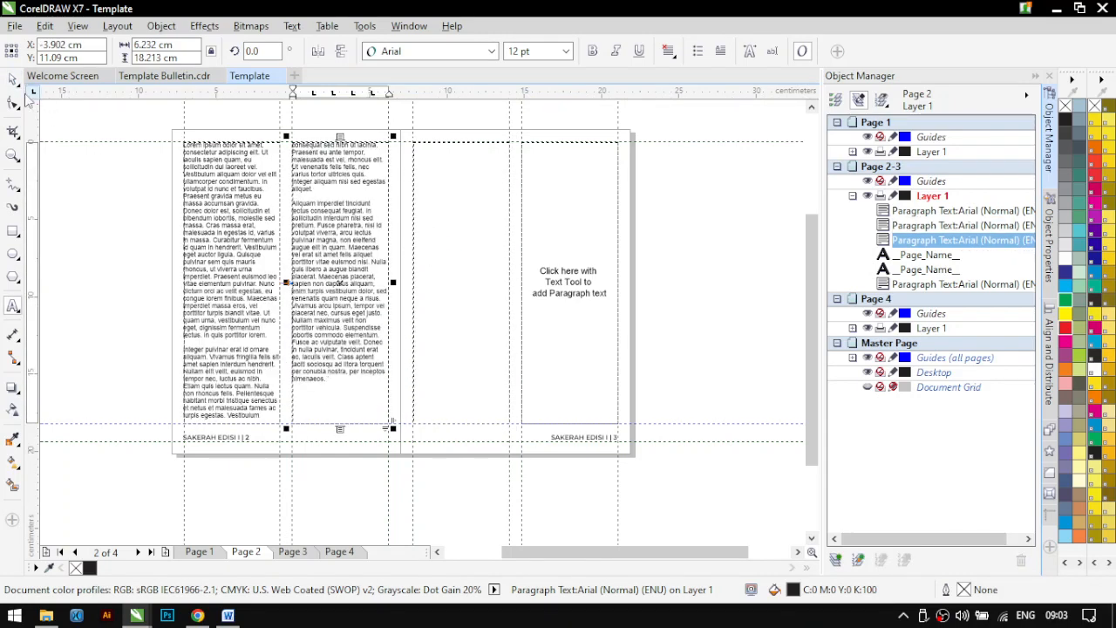
click(108, 263)
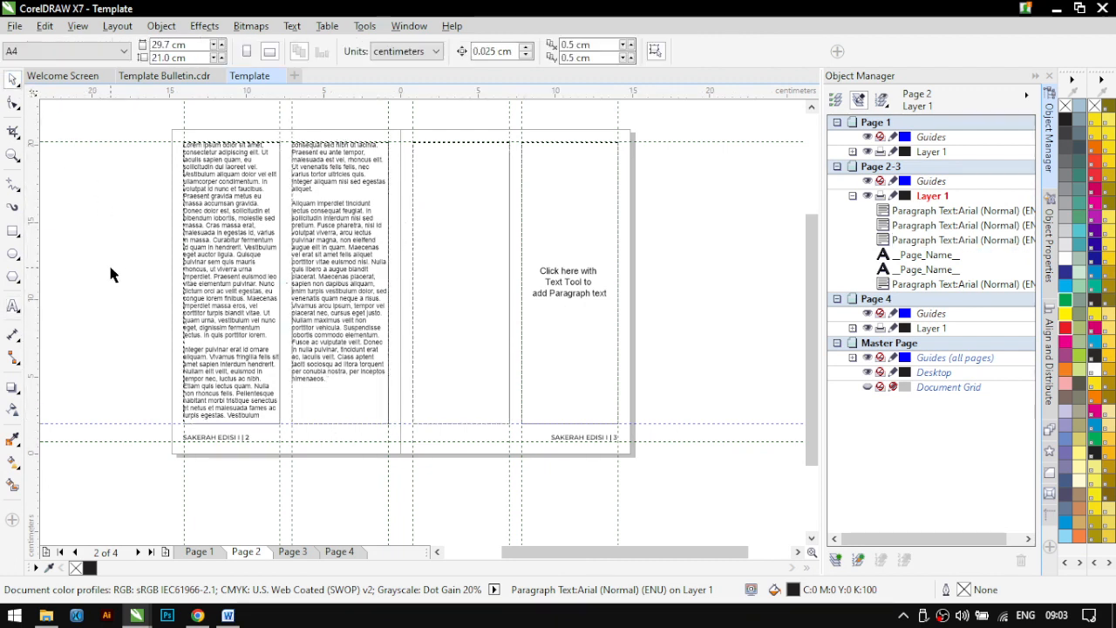
Try replacing page 3's empty first-column frame with a new paragraph text frame about 2.8 × 8.7 cm, then undo the replacement
click(448, 273)
key(Delete)
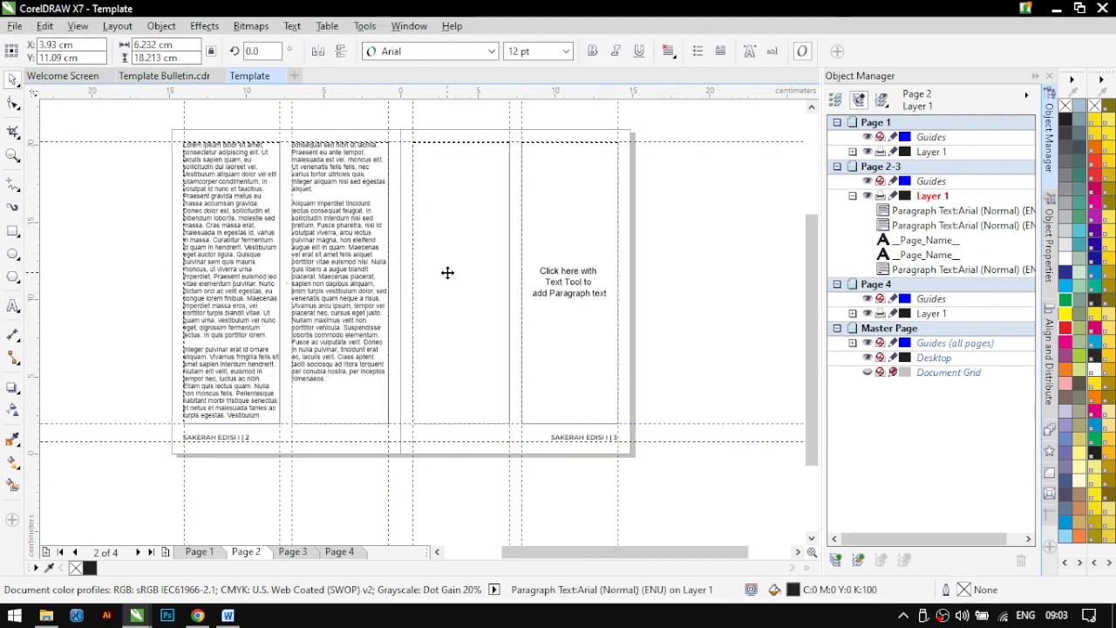
click(13, 307)
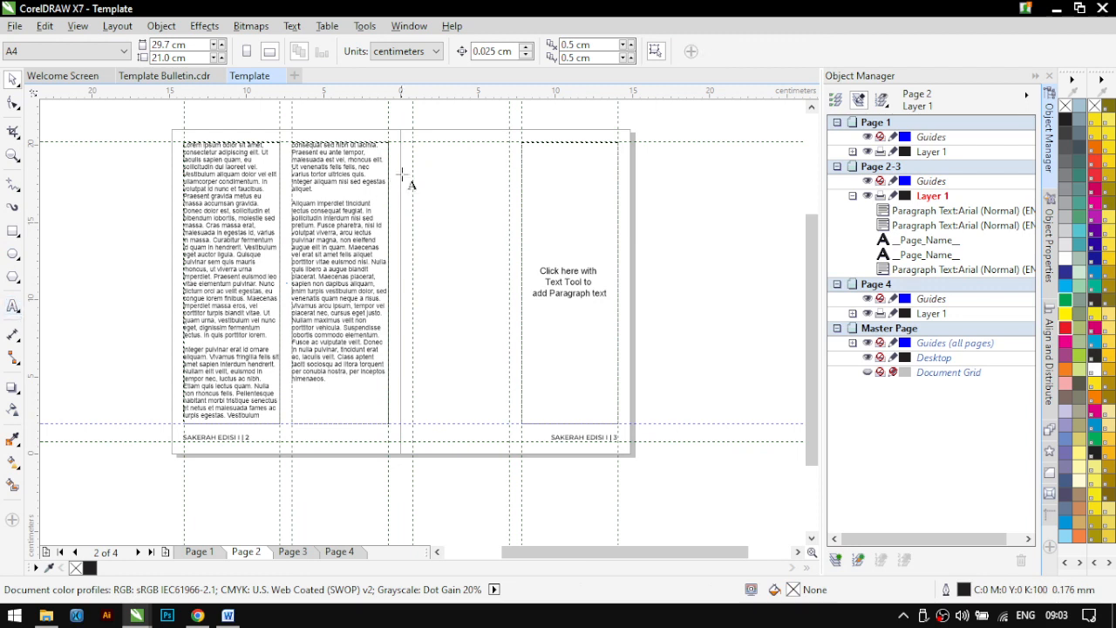
drag(416, 141, 460, 275)
key(ctrl+z)
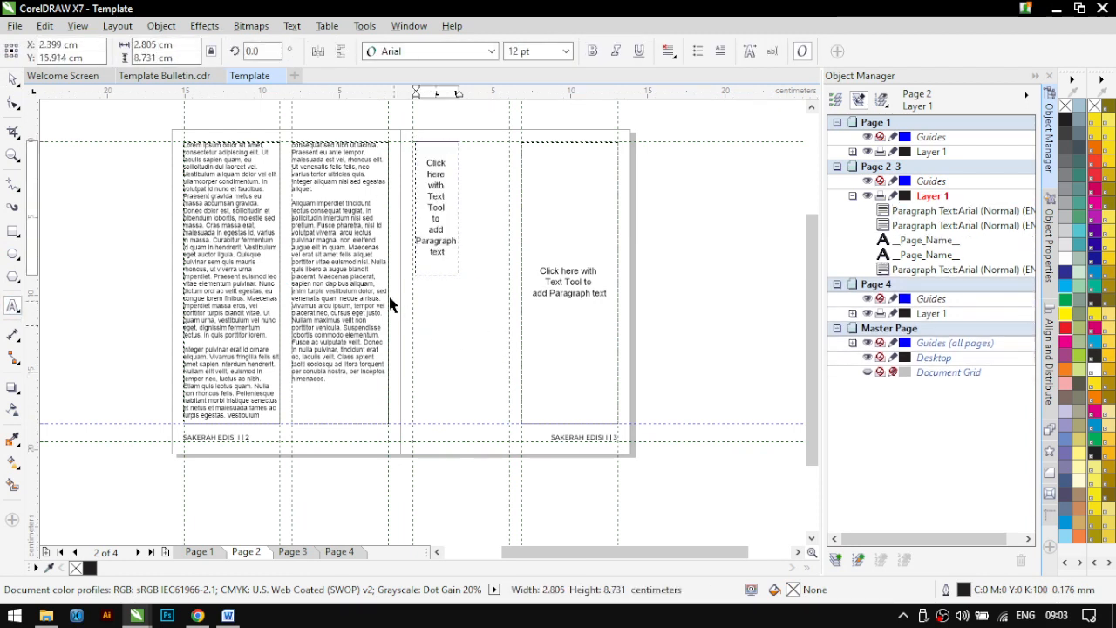
click(12, 80)
key(ctrl+shift+z)
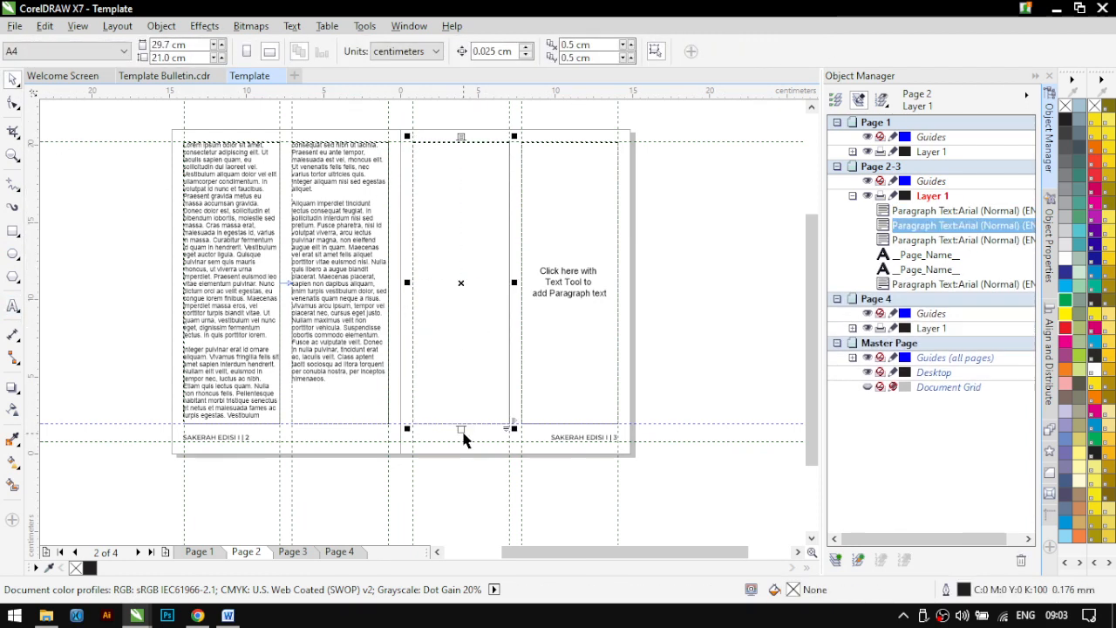
Unlink page 2's second-column text frame from page 3's first-column frame, then clear the selection
click(725, 383)
click(359, 396)
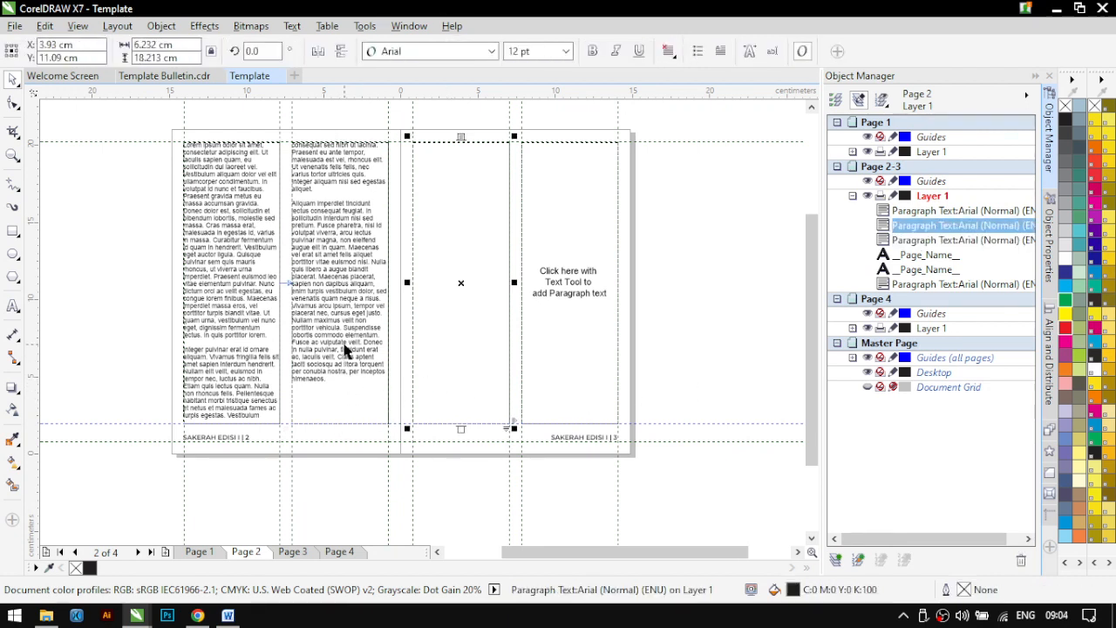
click(460, 341)
click(341, 365)
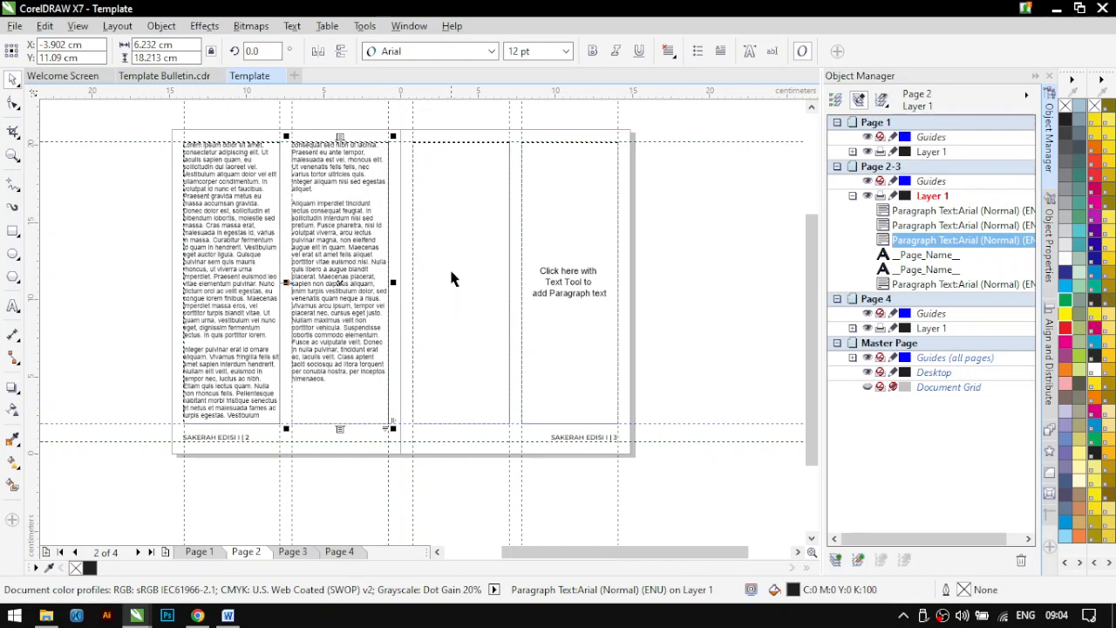
shift+click(452, 244)
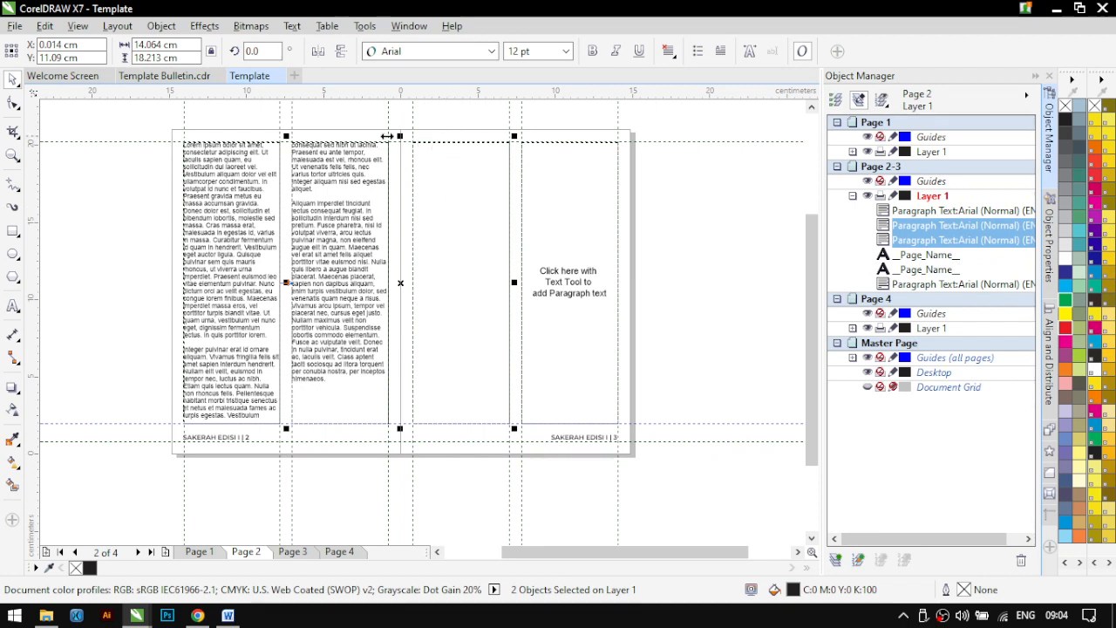
click(291, 25)
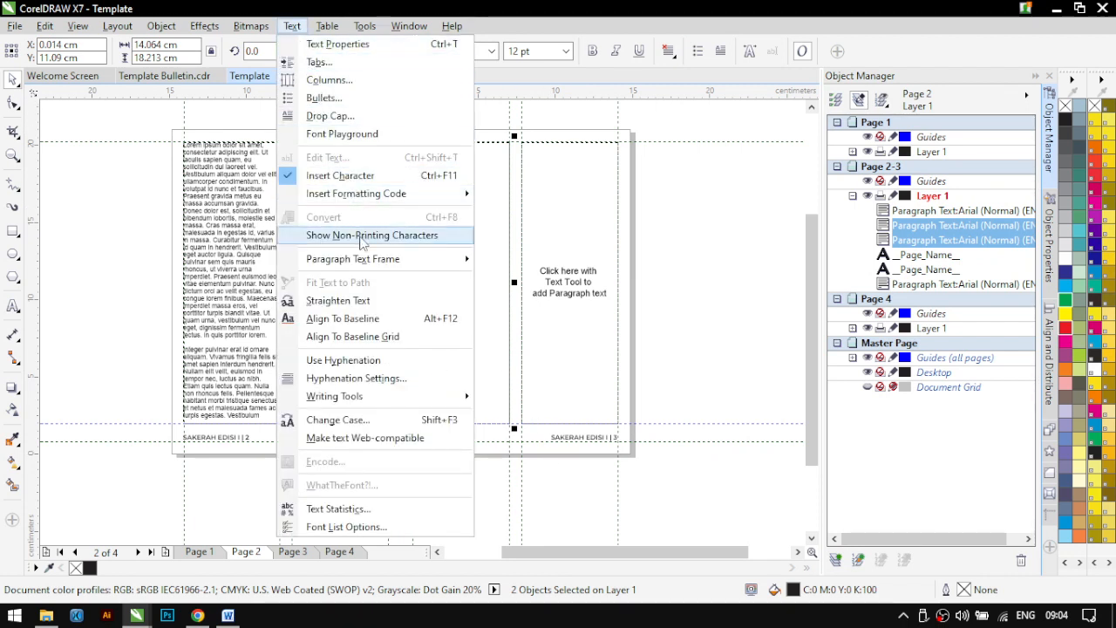
mouse_move(365, 262)
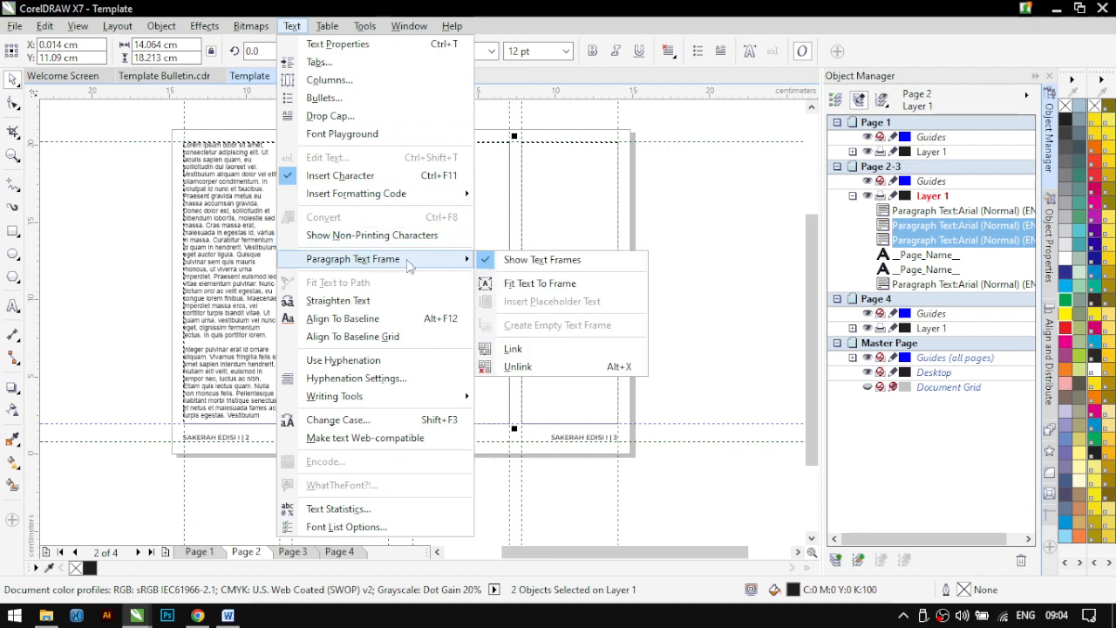
click(528, 373)
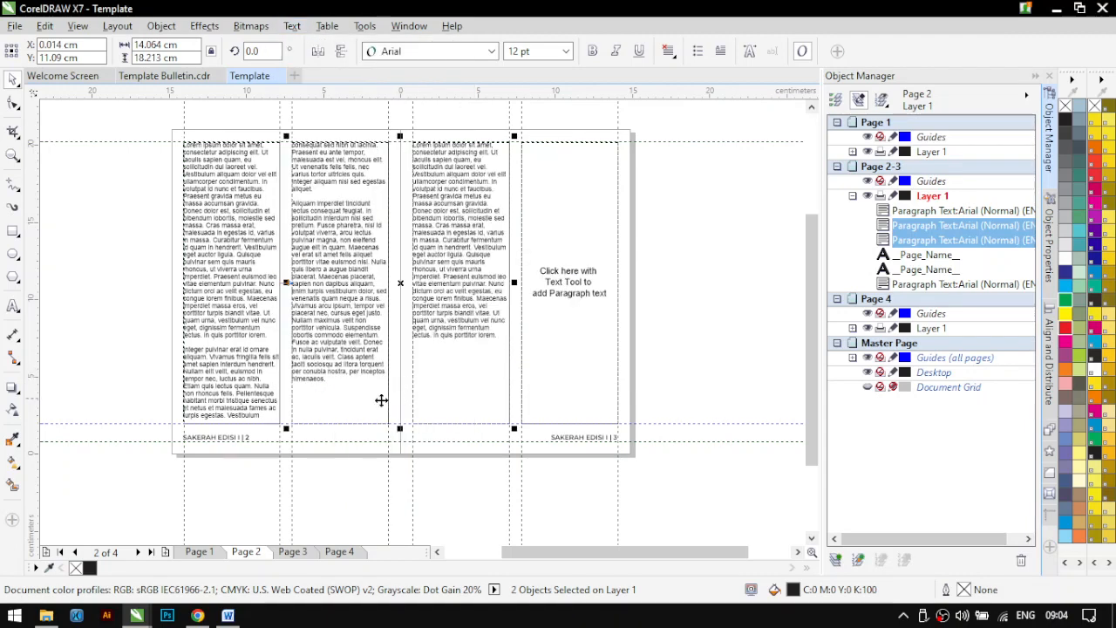
click(104, 338)
Delete all the text inside page 3's first-column frame, leaving the empty paragraph frame in place
double_click(465, 338)
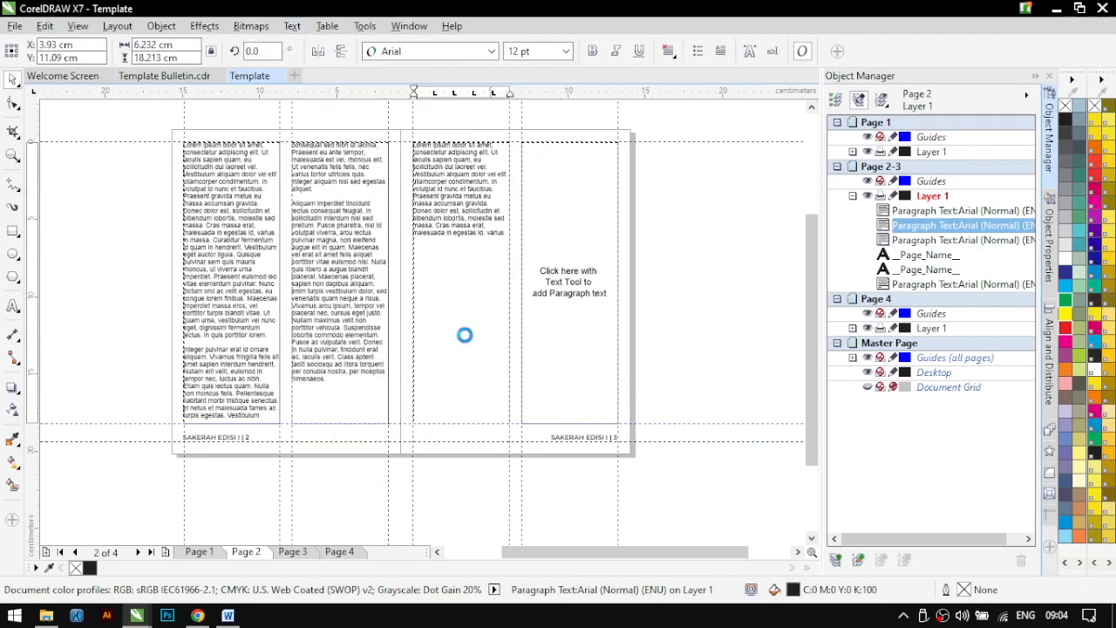
key(ctrl+a)
key(Delete)
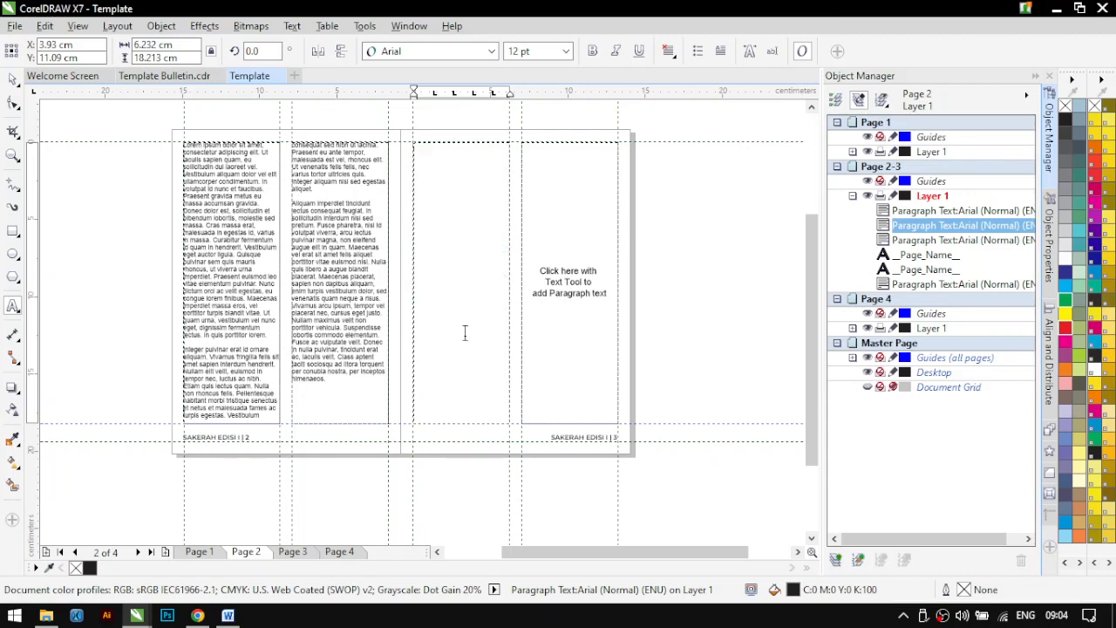
click(13, 78)
click(112, 328)
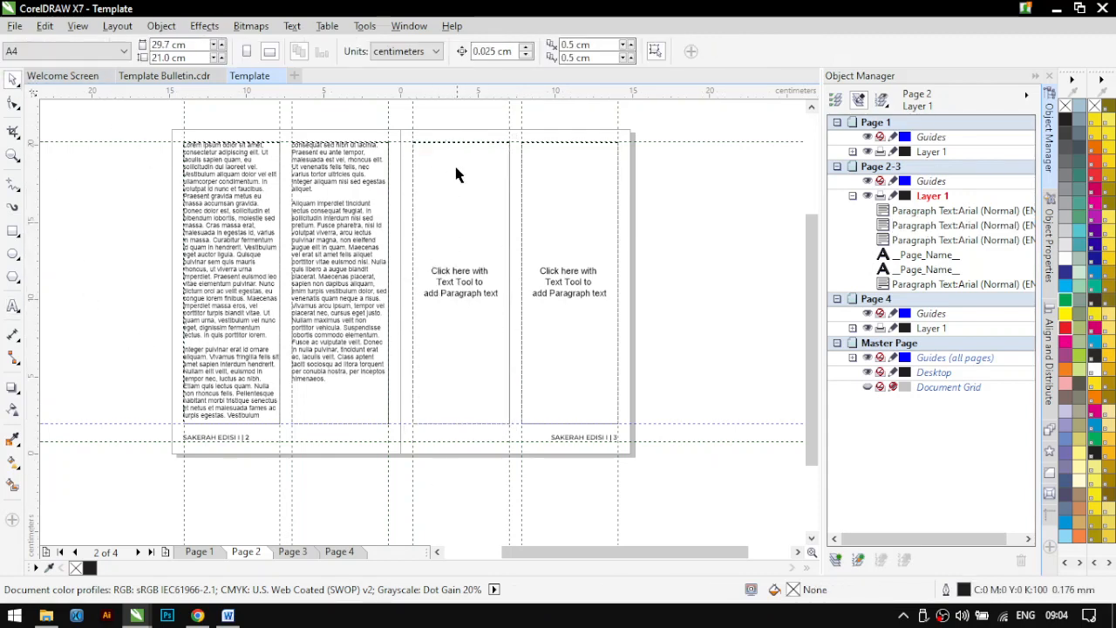
Test page 3's unlinked first-column frame with the sample text "fjgknsdkng", then clear the text and deselect the frame
click(462, 290)
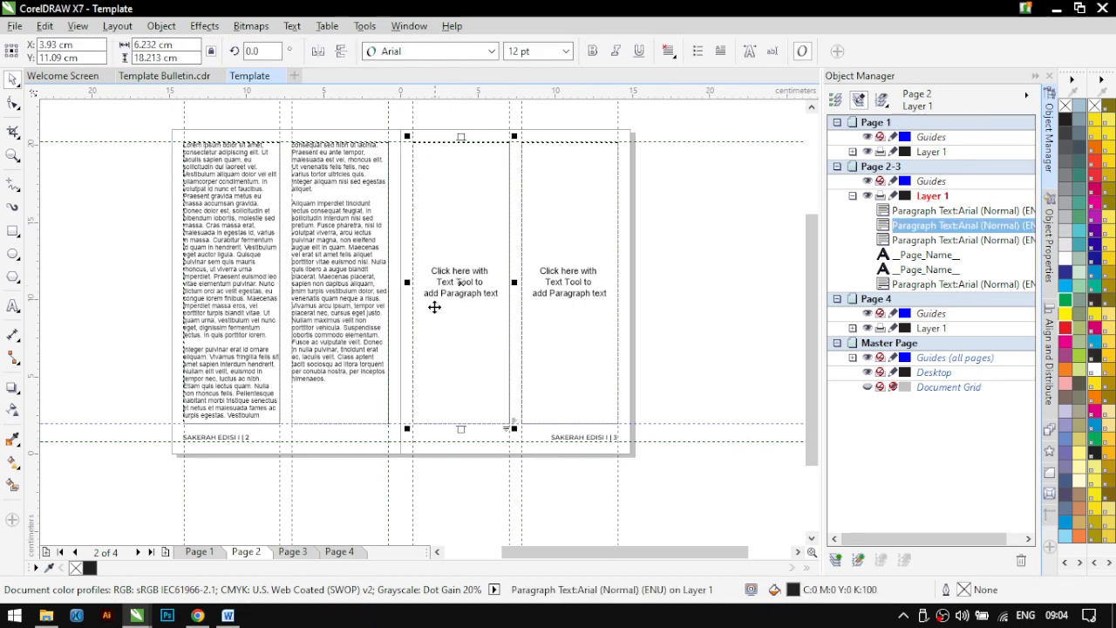
double_click(469, 234)
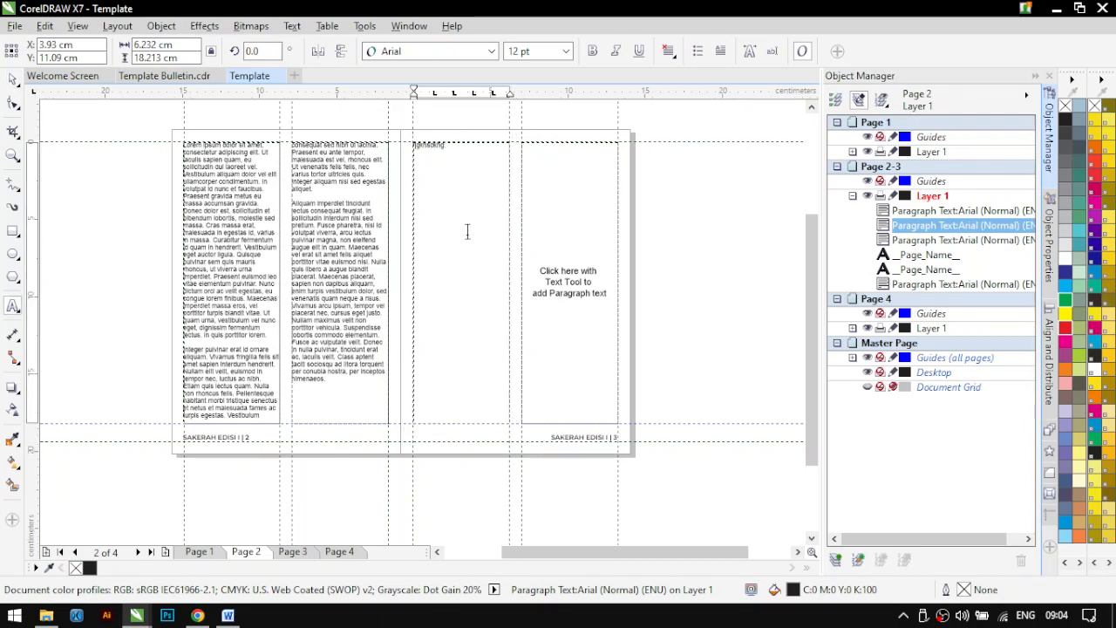
text(fjgknsdkng)
key(ctrl+a)
key(Delete)
click(12, 79)
click(465, 323)
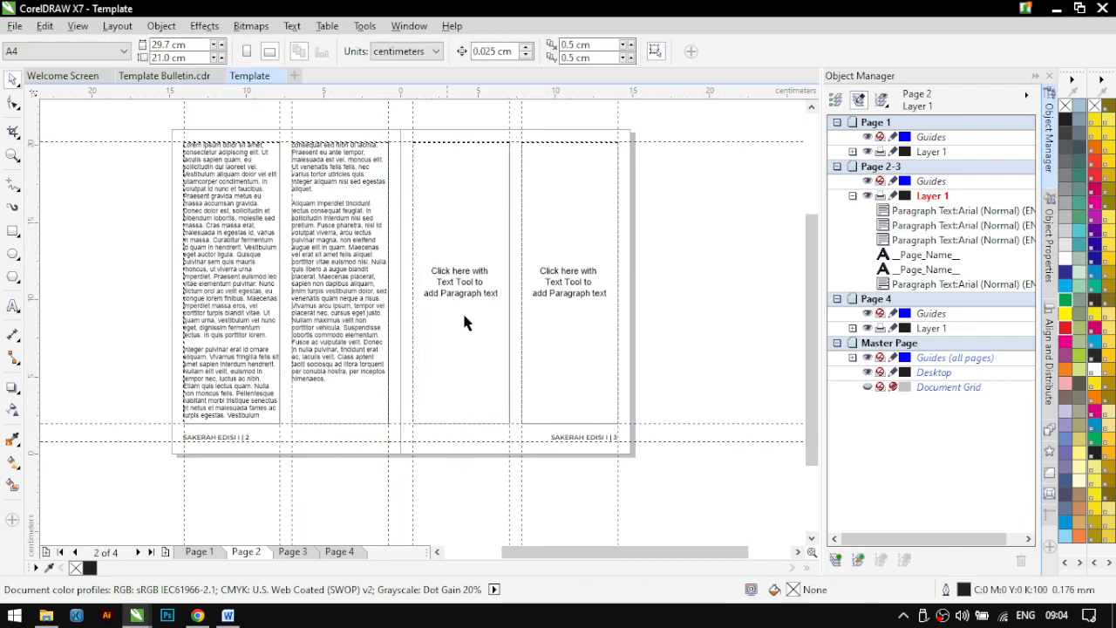
click(490, 370)
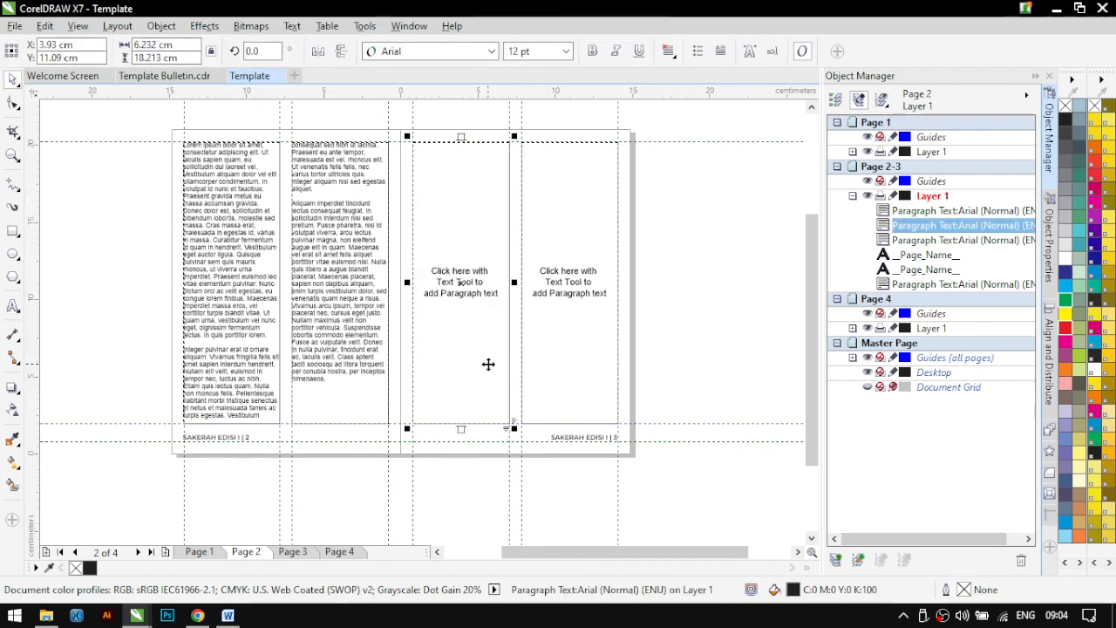
click(697, 394)
Examine the layout, guides and footer page numbers on page 1, the page 2-3 spread and page 4
click(203, 552)
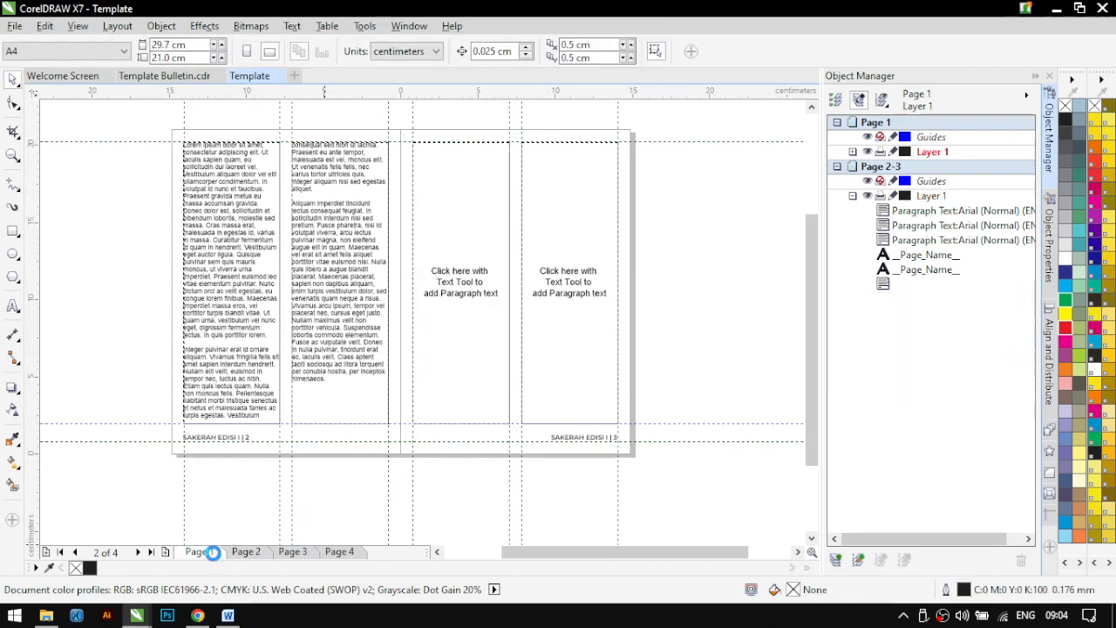
click(339, 552)
click(244, 552)
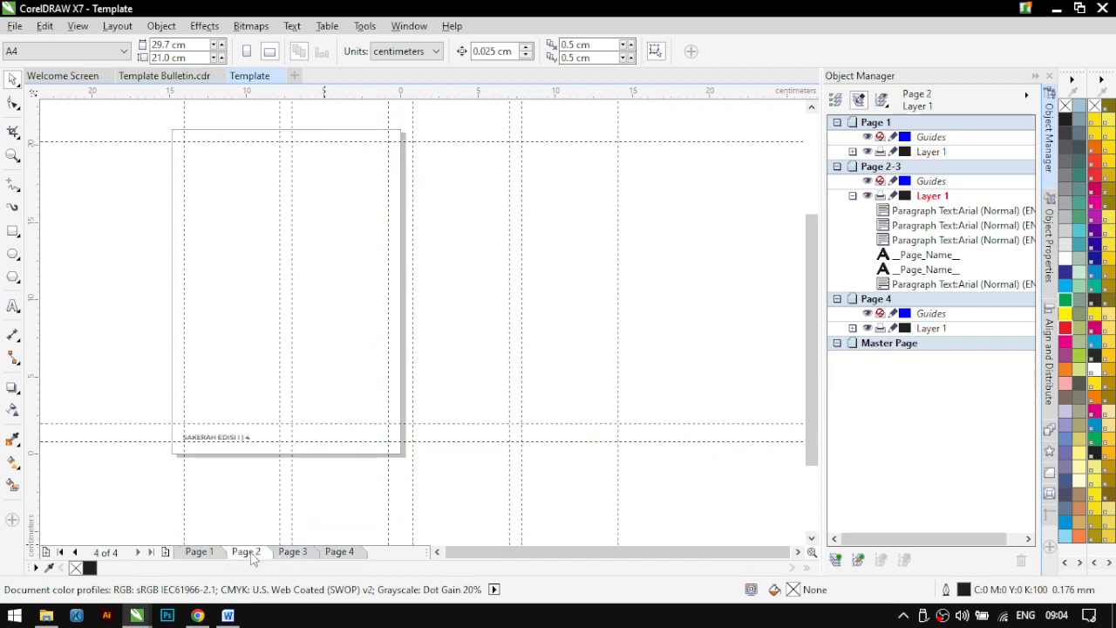
click(199, 552)
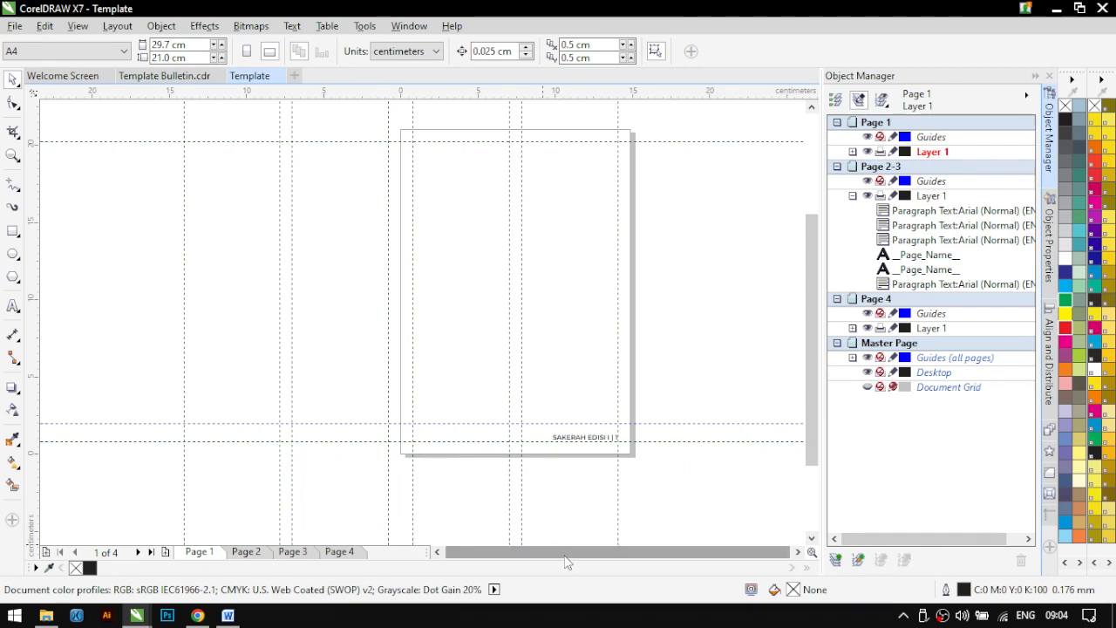
scroll(667, 558, right, 3)
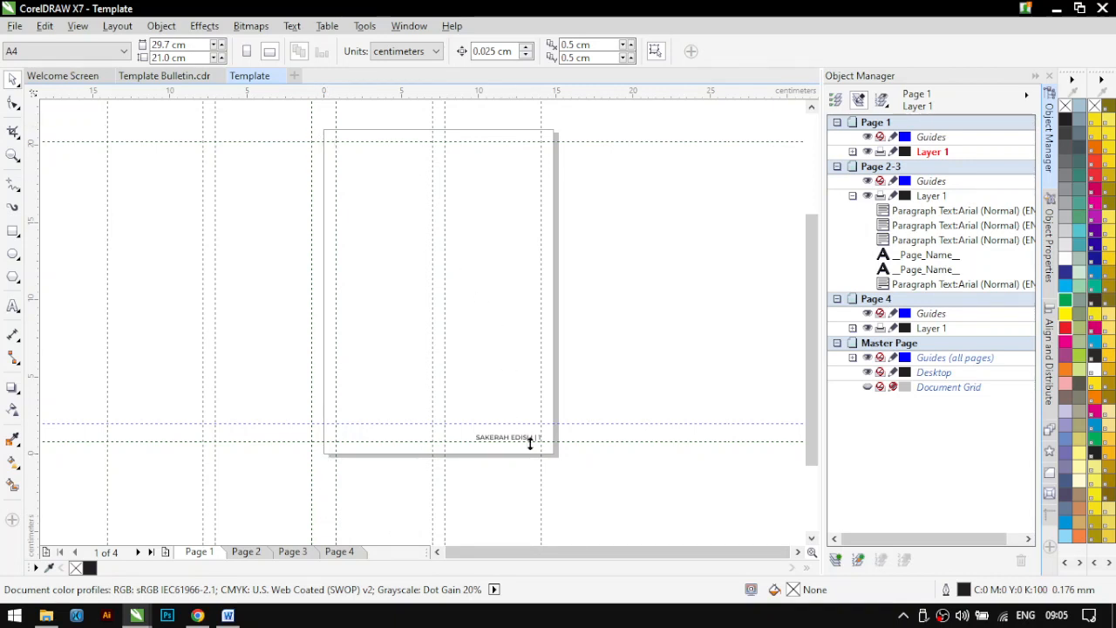
click(246, 552)
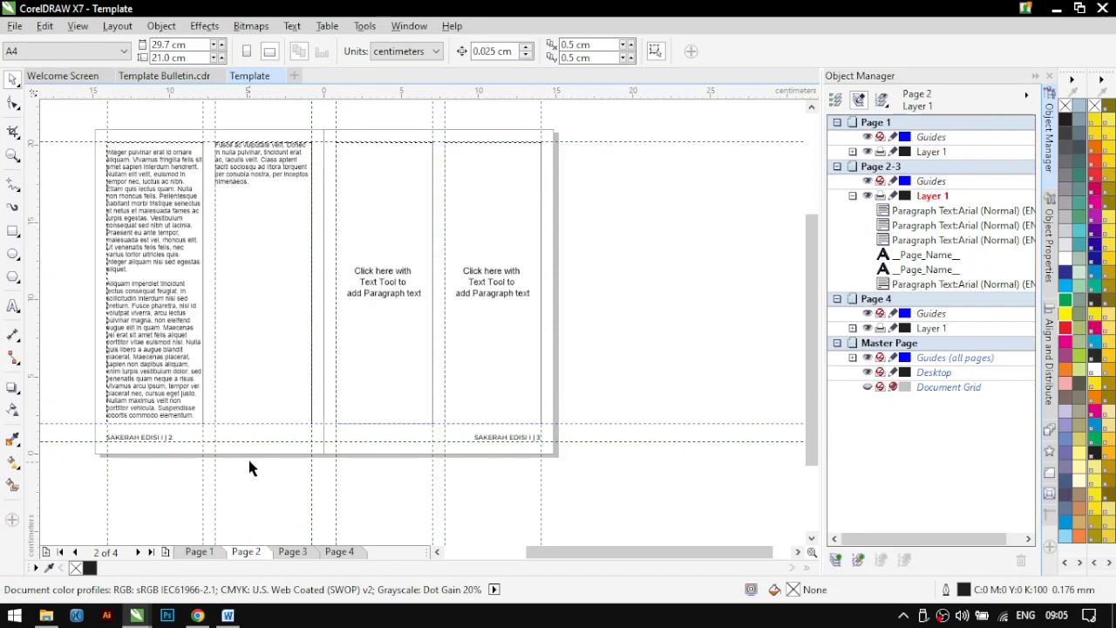
click(201, 555)
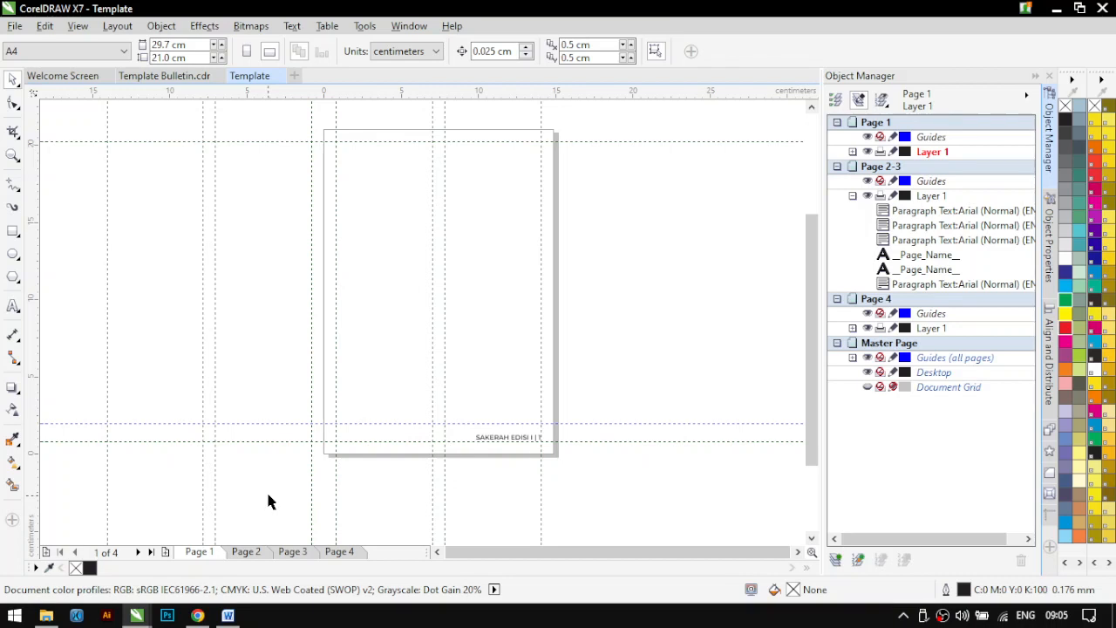
click(246, 551)
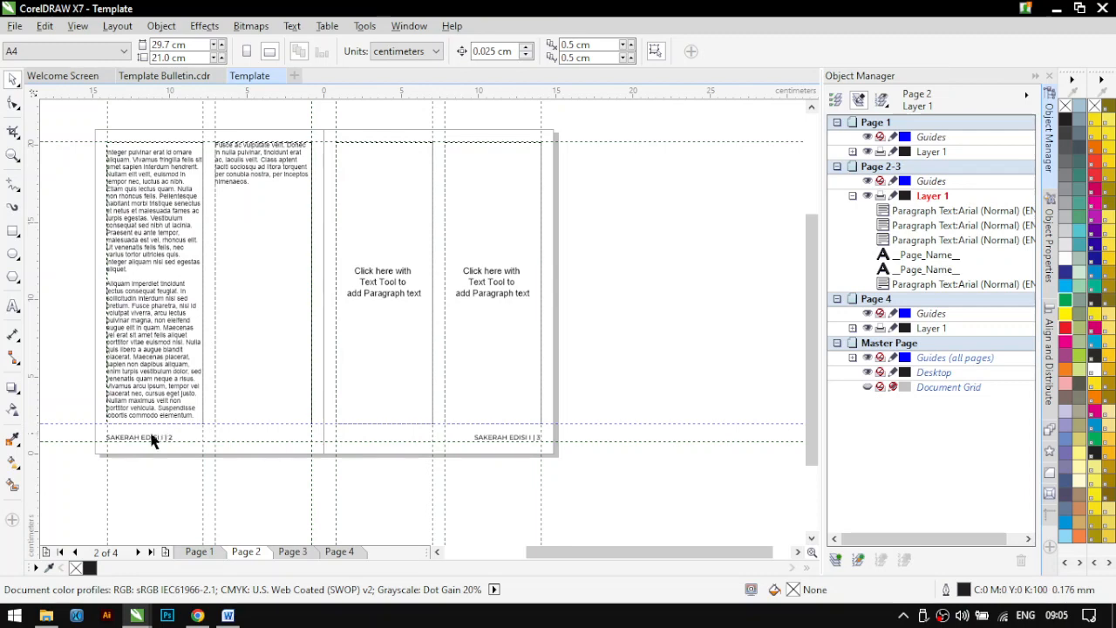
click(206, 555)
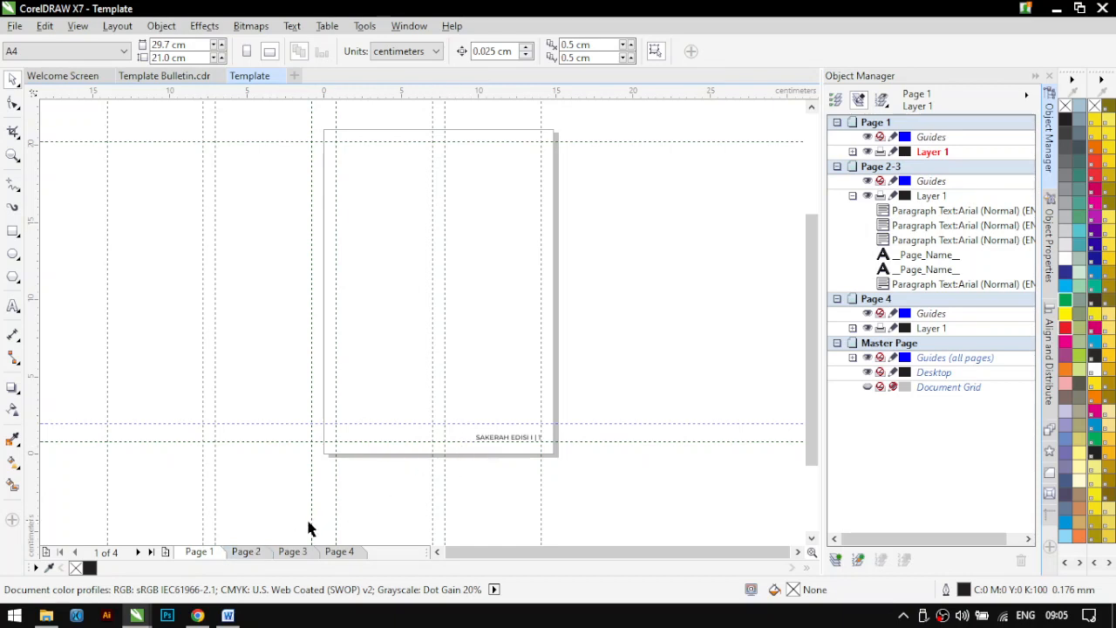
click(248, 553)
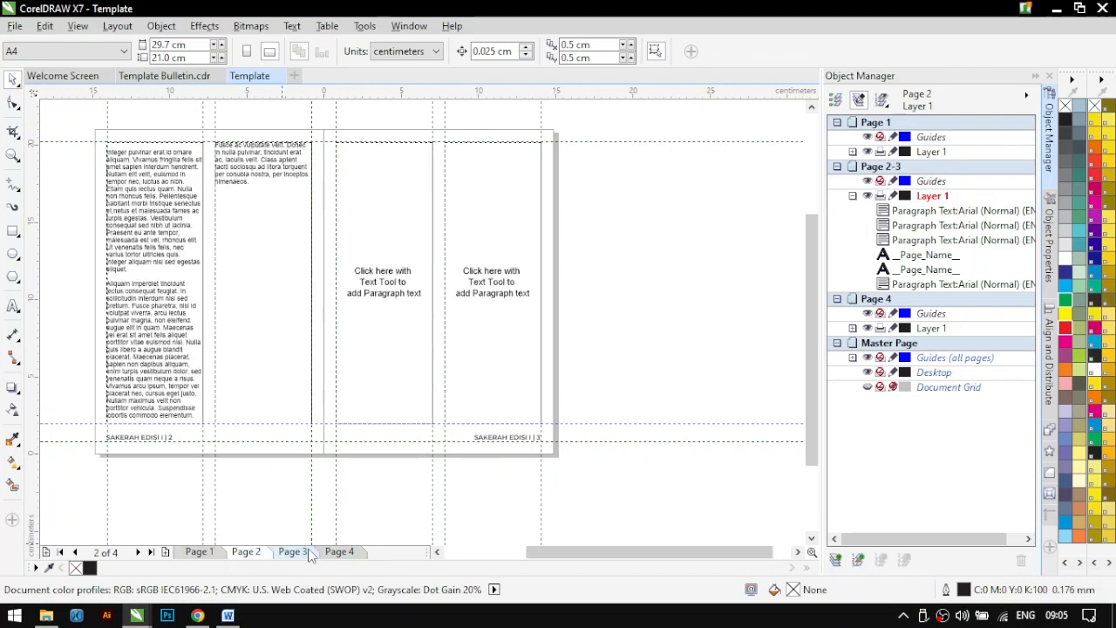
click(211, 552)
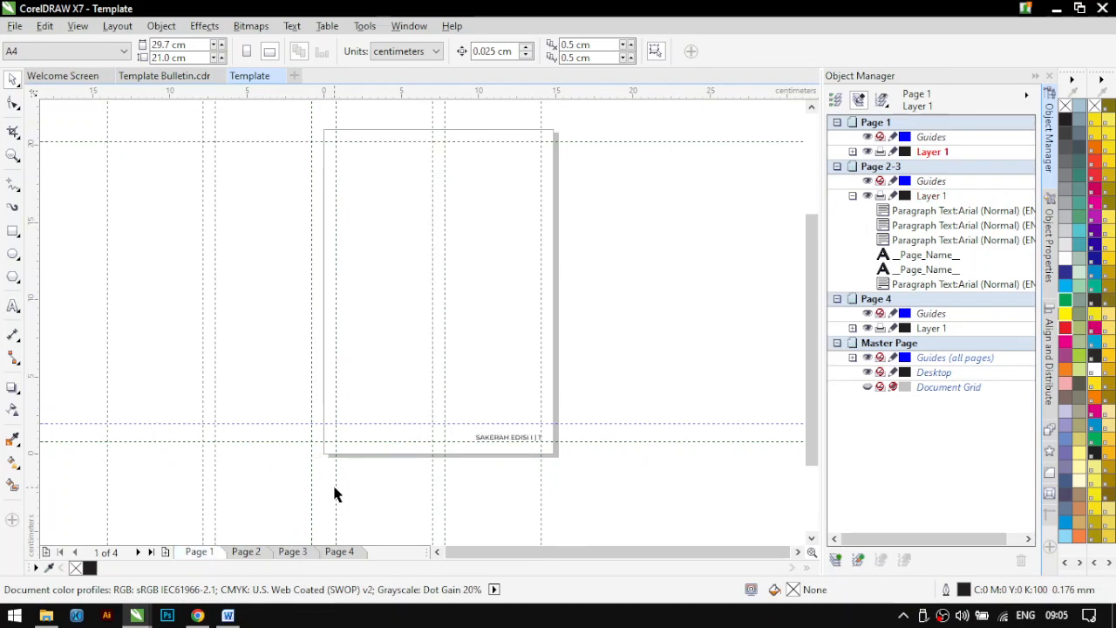
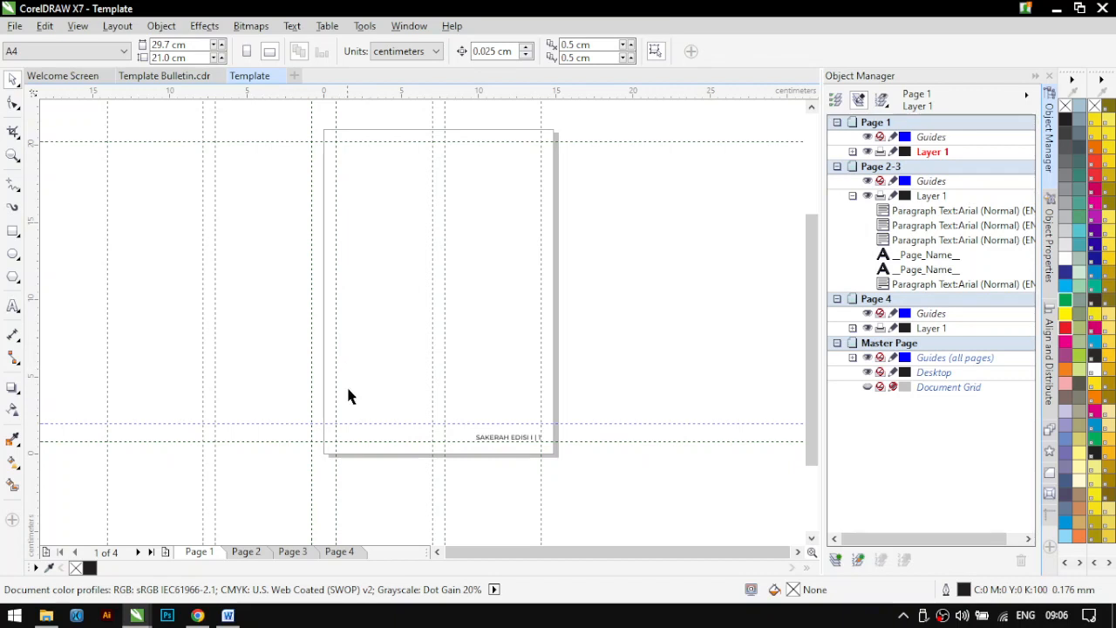
click(494, 446)
click(460, 530)
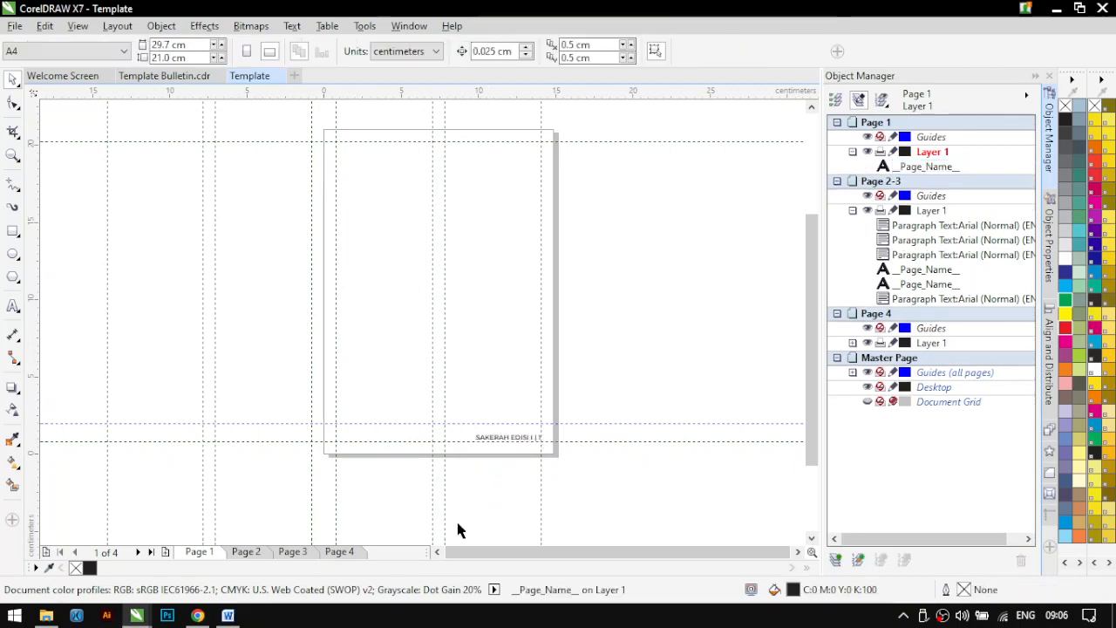
Add four blank pages after page 4 to extend the document to eight pages
click(342, 551)
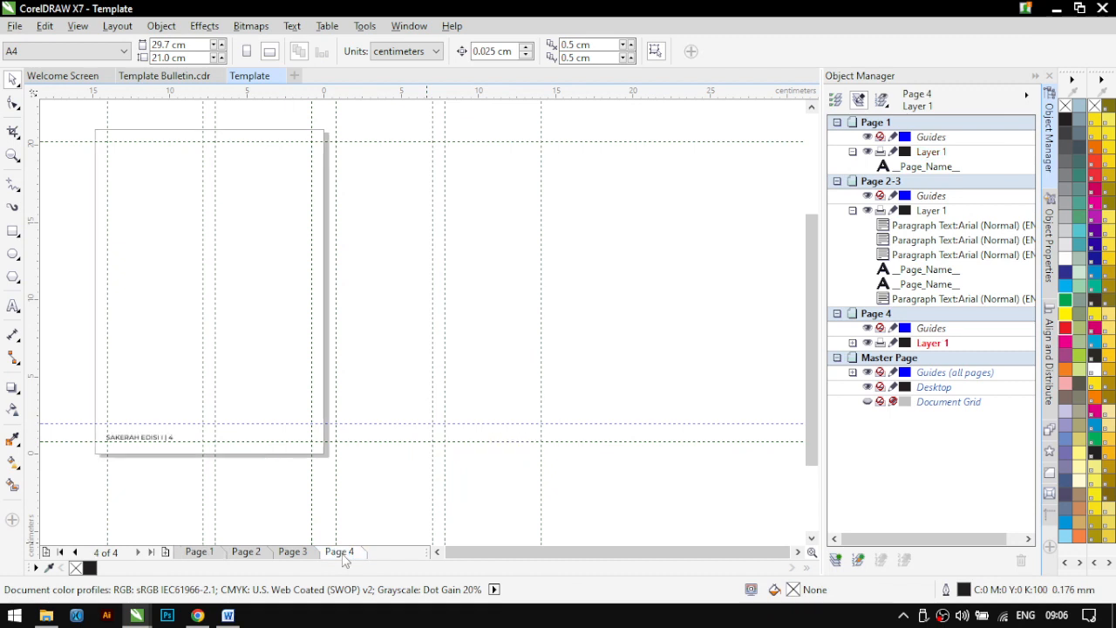
click(166, 552)
click(165, 551)
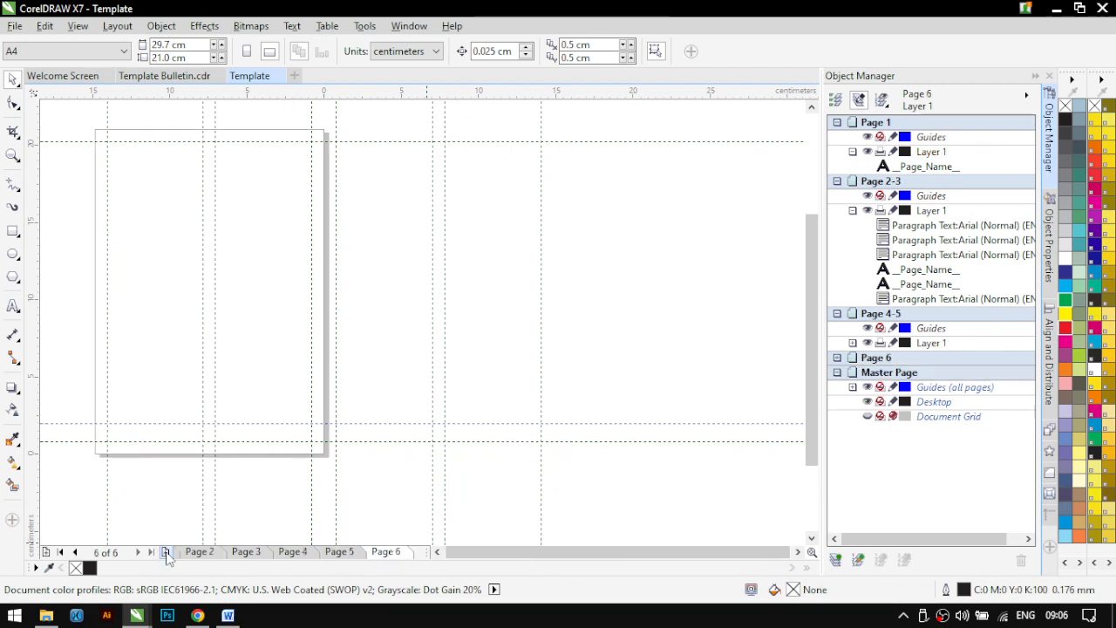
click(166, 552)
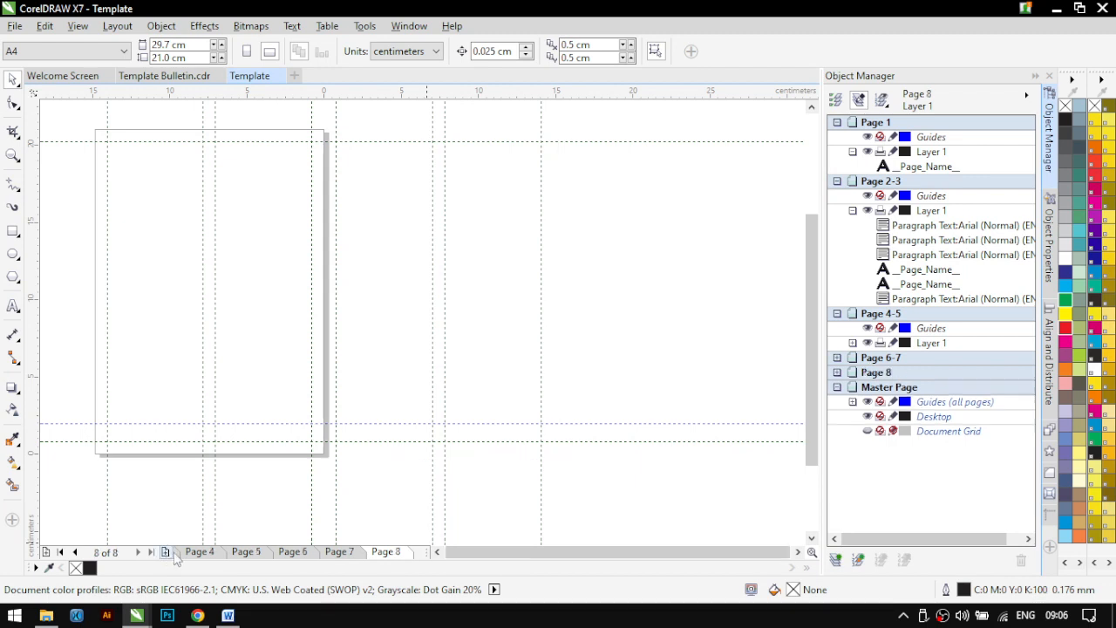
Reveal all eight page tabs and compare the layout and footers on pages 1, 4, 5 and 6
drag(430, 555, 674, 553)
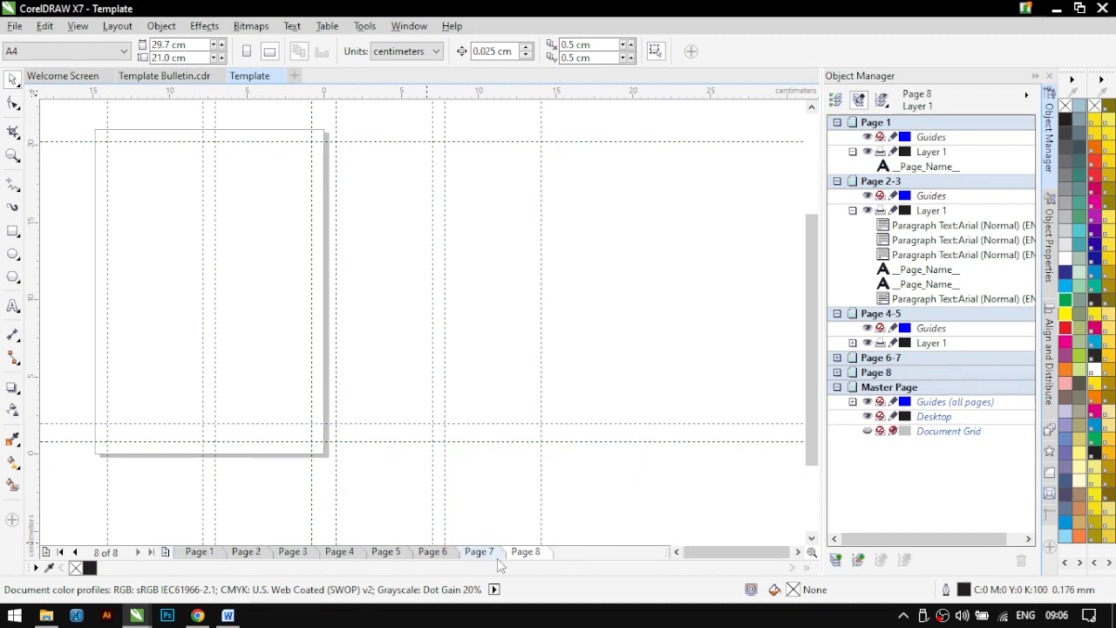
click(383, 553)
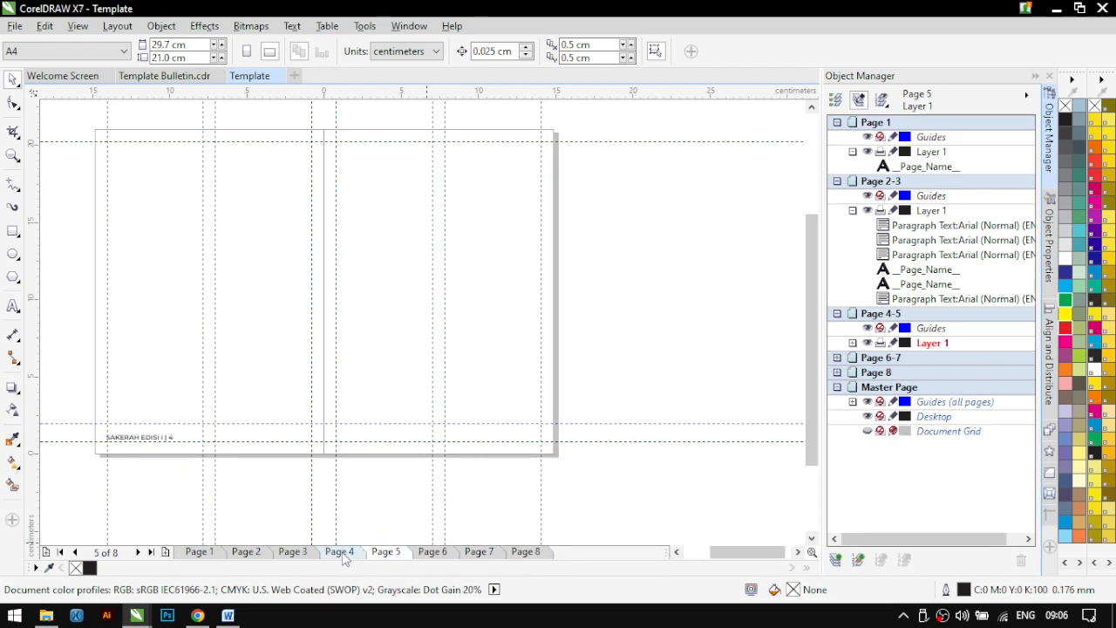
click(208, 554)
click(340, 553)
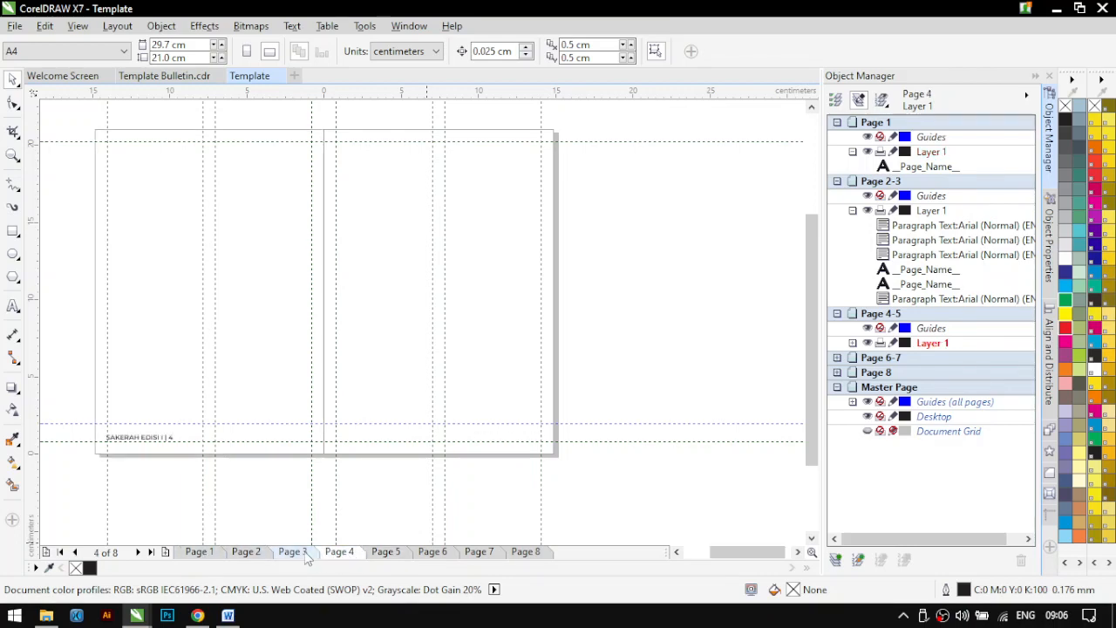
click(443, 553)
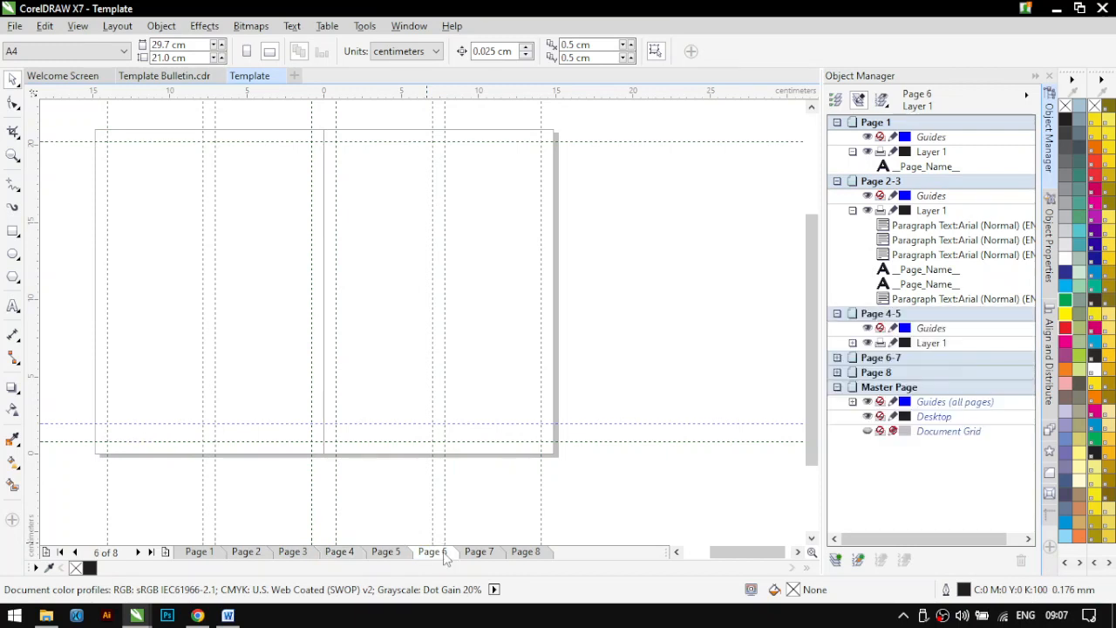
click(202, 553)
click(388, 554)
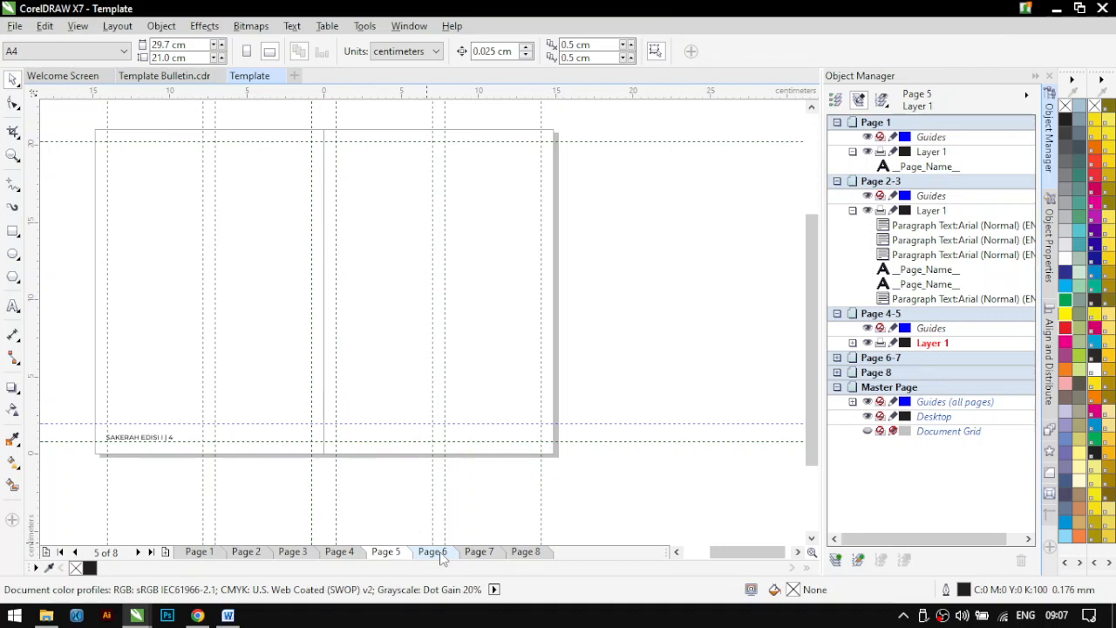
Delete page 8 from the document
click(527, 552)
right_click(529, 559)
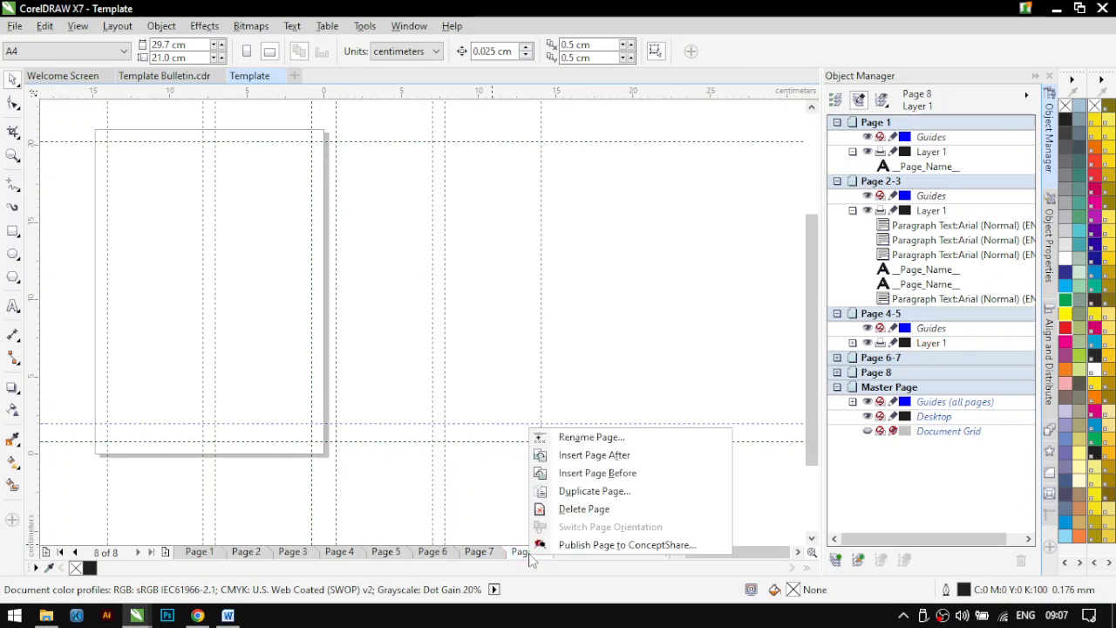
click(580, 510)
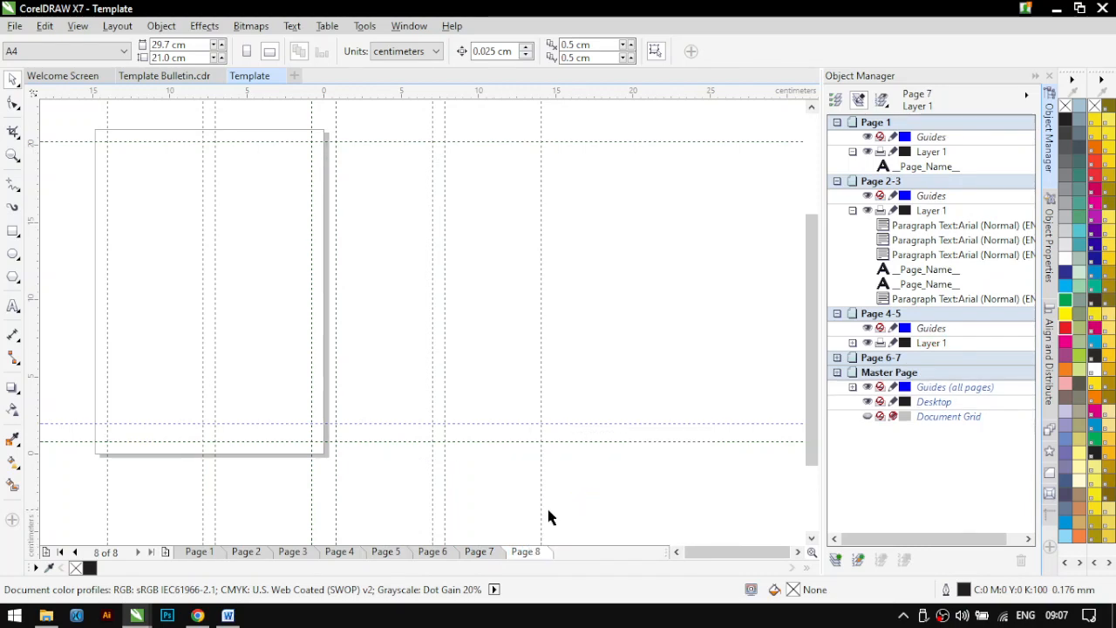
Draw a test rectangle about 10.8 × 11.5 cm on page 7, then delete it and return to the Pick tool
click(13, 231)
drag(373, 224, 542, 402)
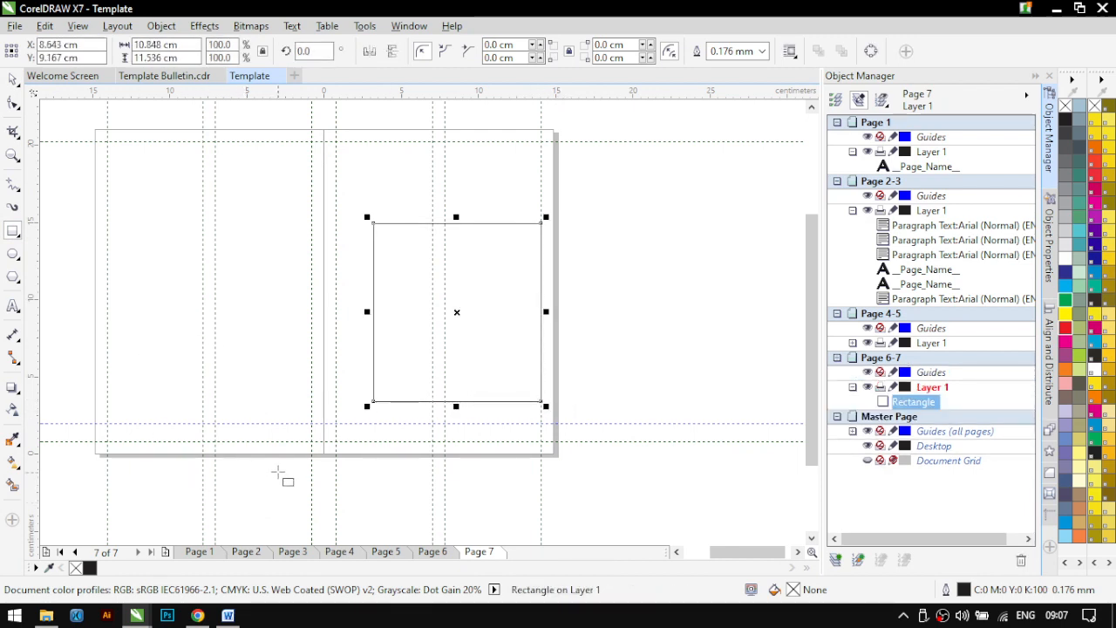
key(Delete)
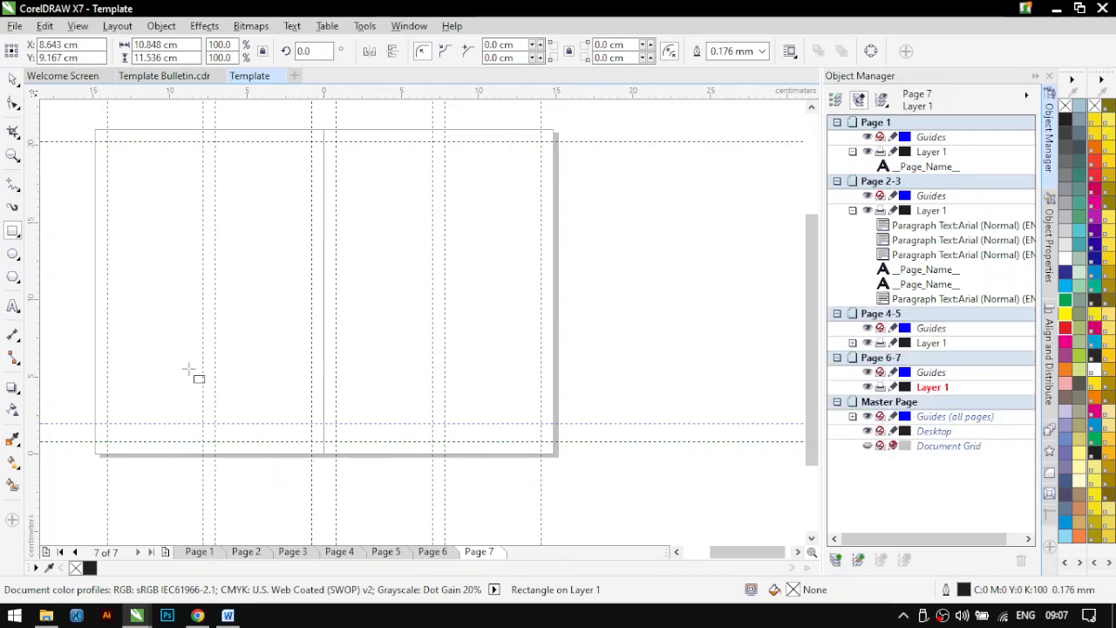
click(14, 80)
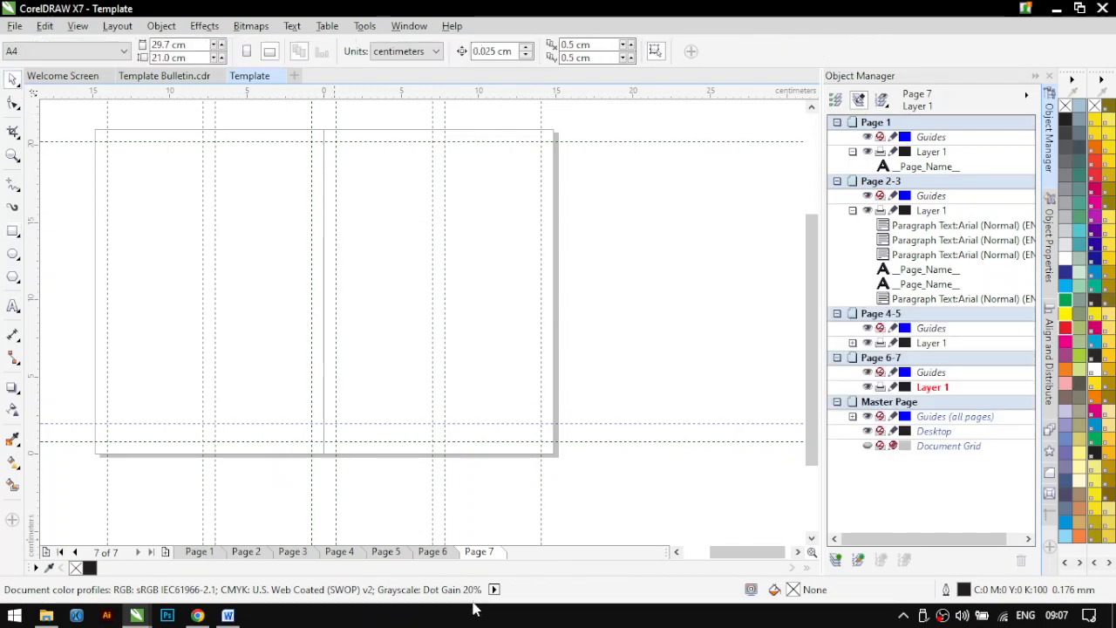
Delete page 7 and add two new blank pages after page 6
right_click(486, 552)
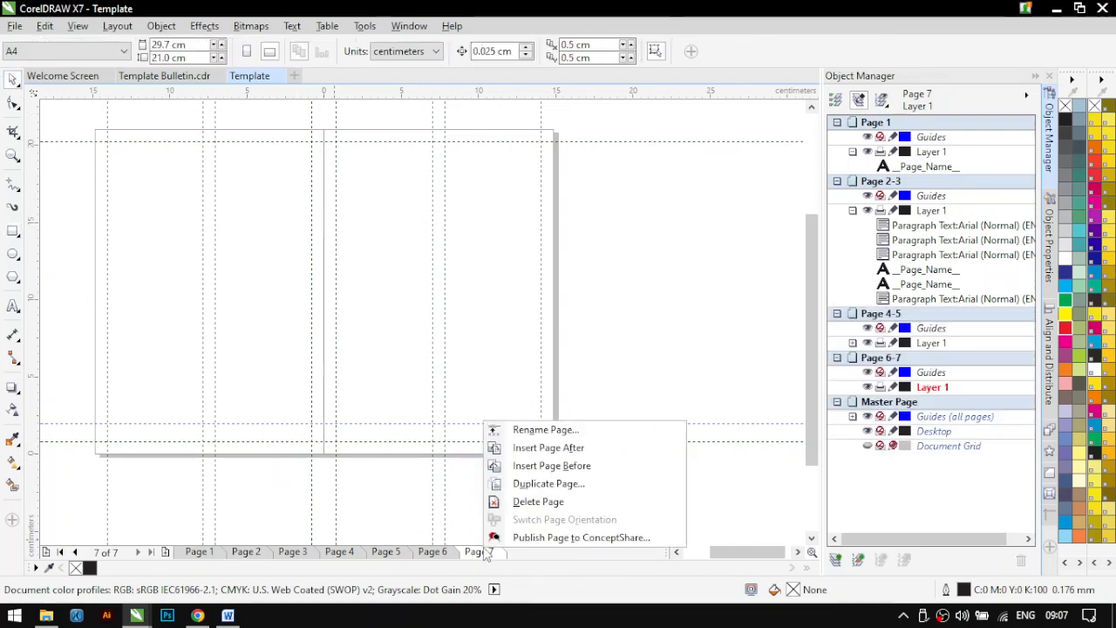
click(528, 503)
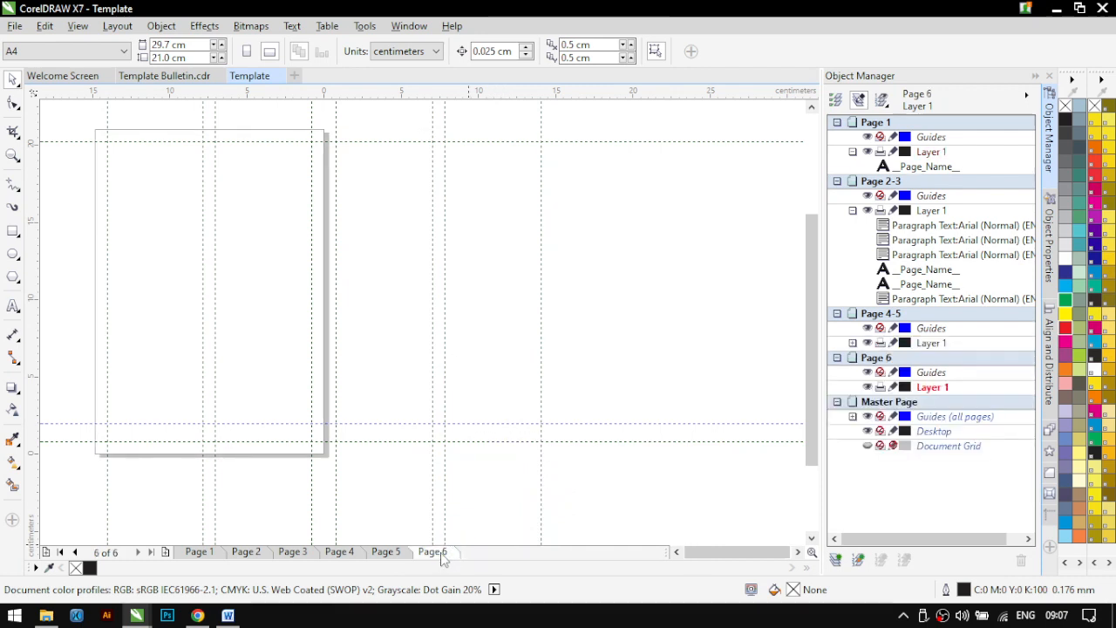
click(166, 553)
click(165, 552)
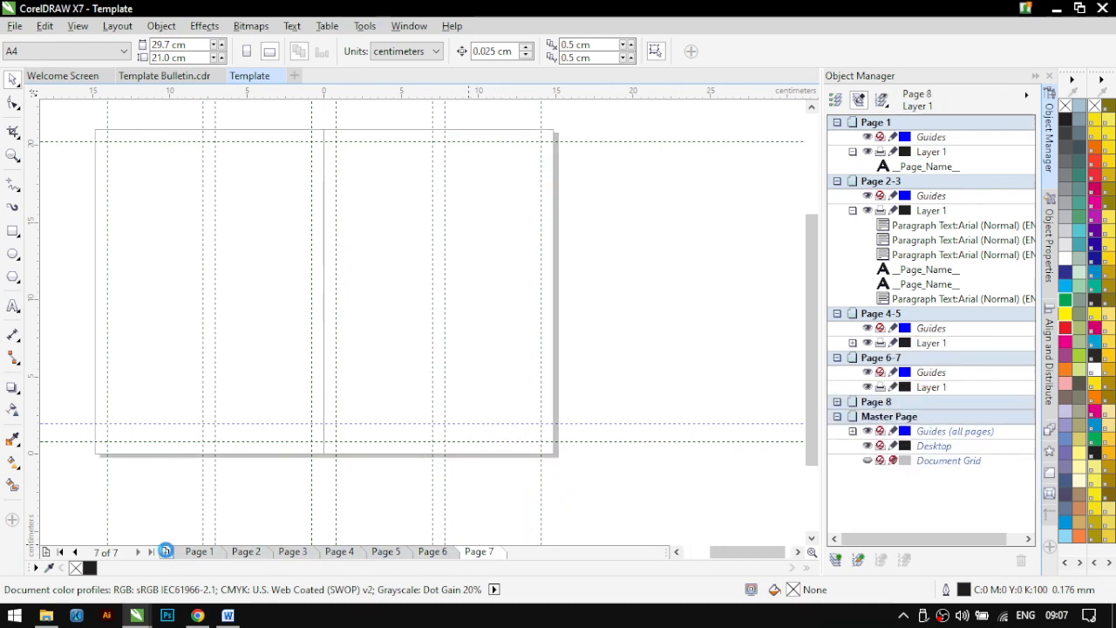
Shrink the page tab area to fit the eight tabs and examine pages 7, 6, 5 and 4
drag(673, 552, 569, 557)
click(584, 552)
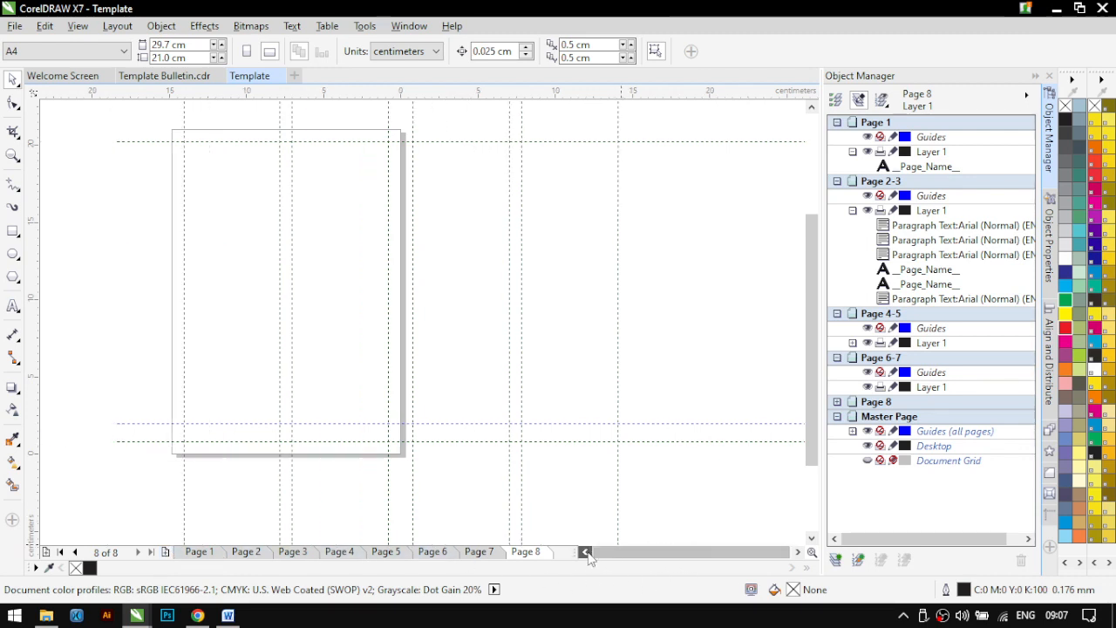
click(584, 552)
click(478, 553)
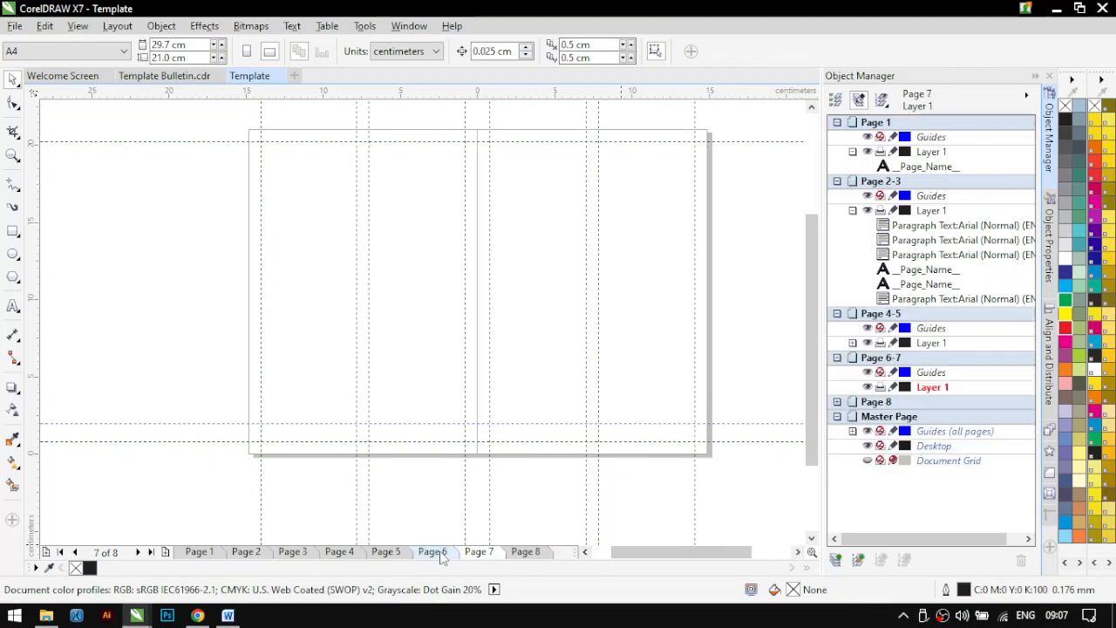
click(432, 553)
click(388, 555)
click(340, 553)
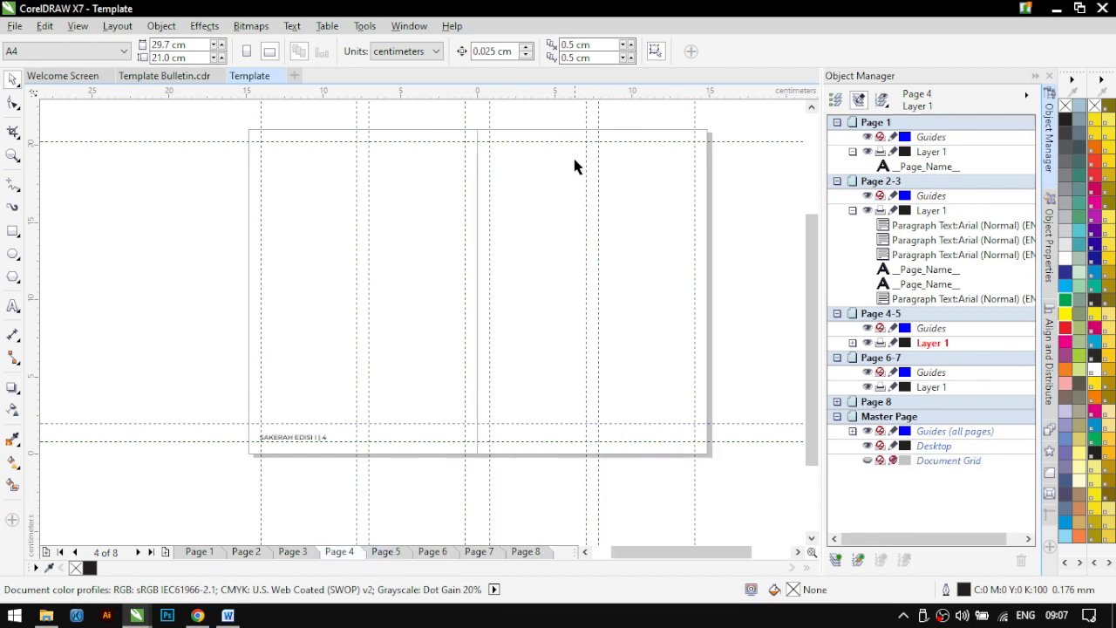
click(409, 27)
mouse_move(365, 27)
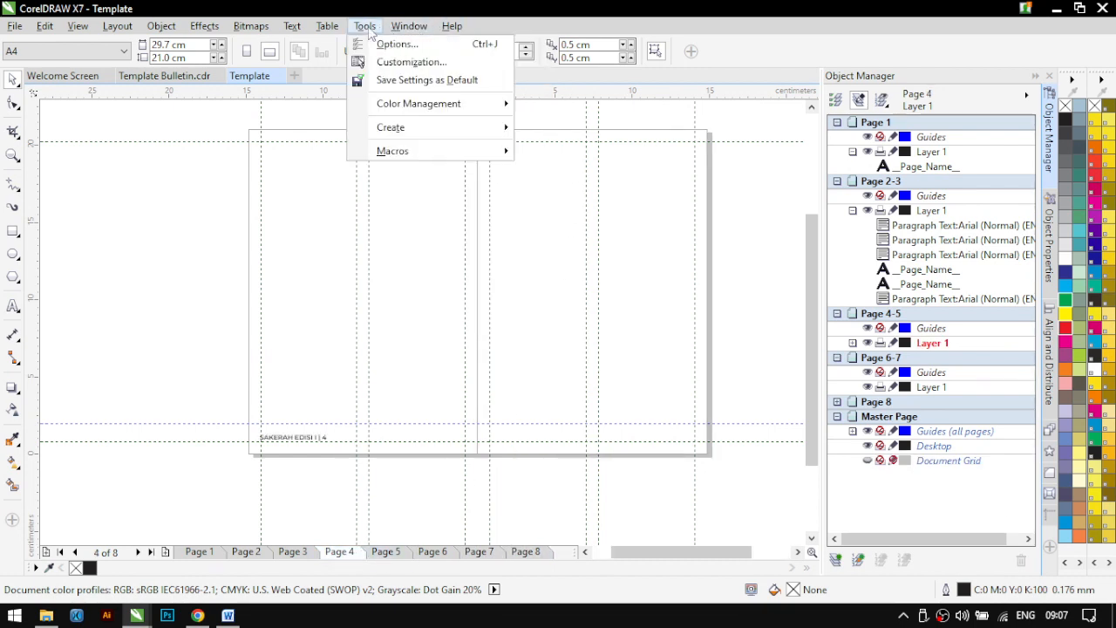
mouse_move(426, 155)
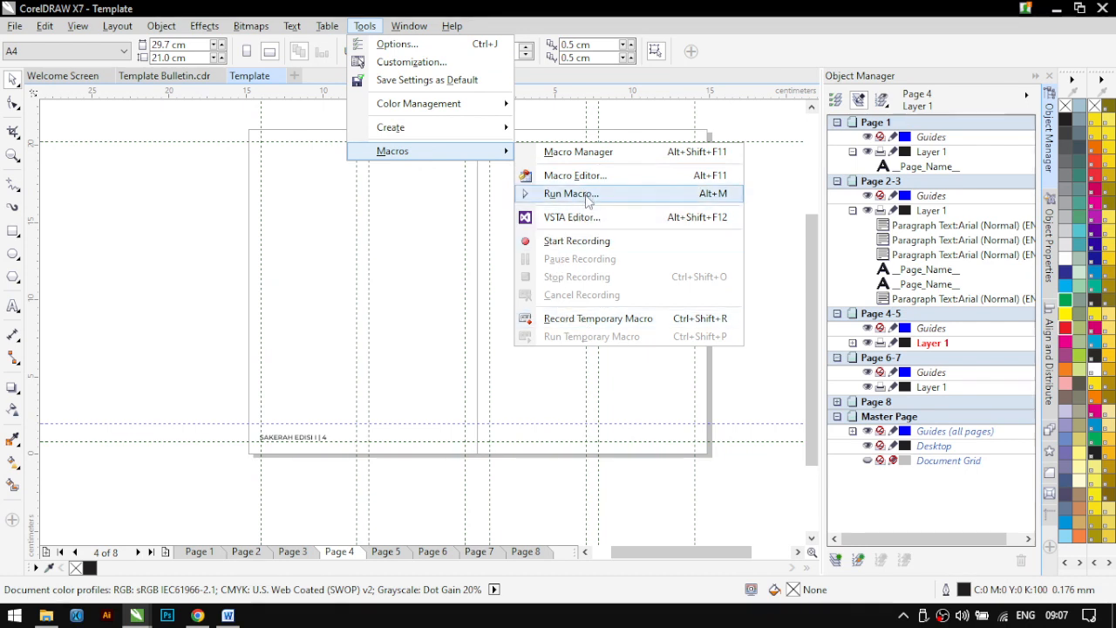
click(219, 488)
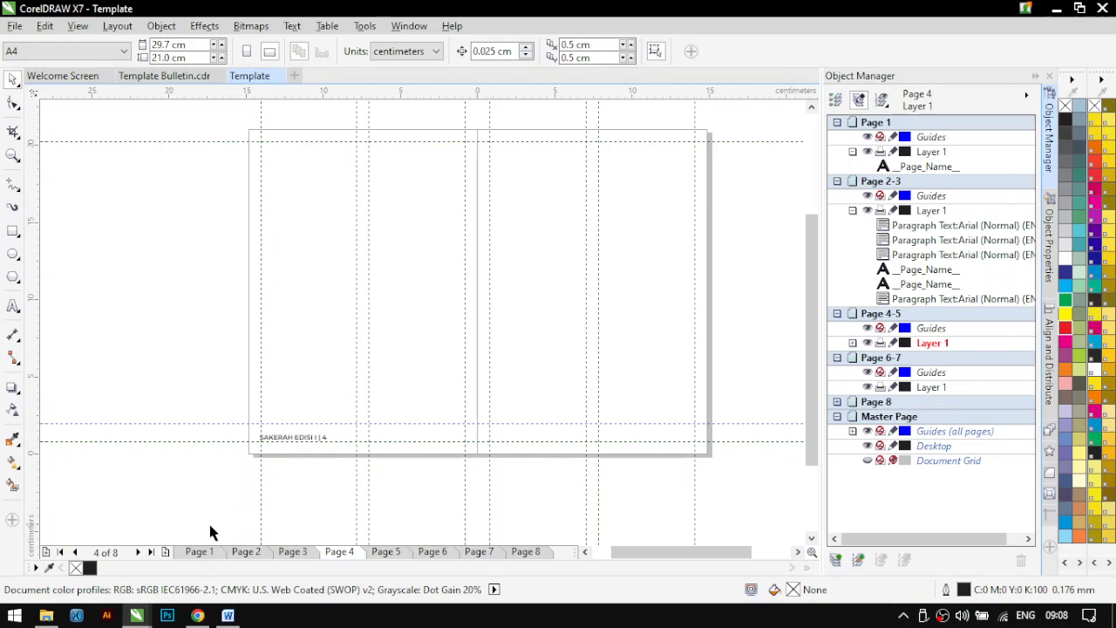
Examine page 1 and the page 2-3 spread, checking the guide below the text columns and page 2's footer page number
click(199, 551)
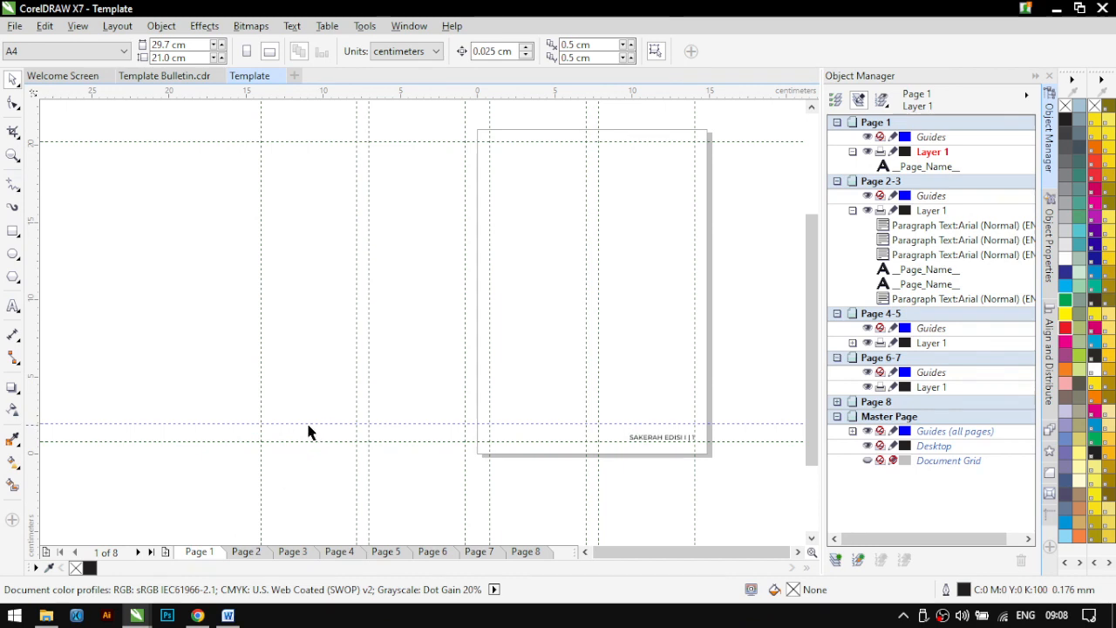
click(306, 553)
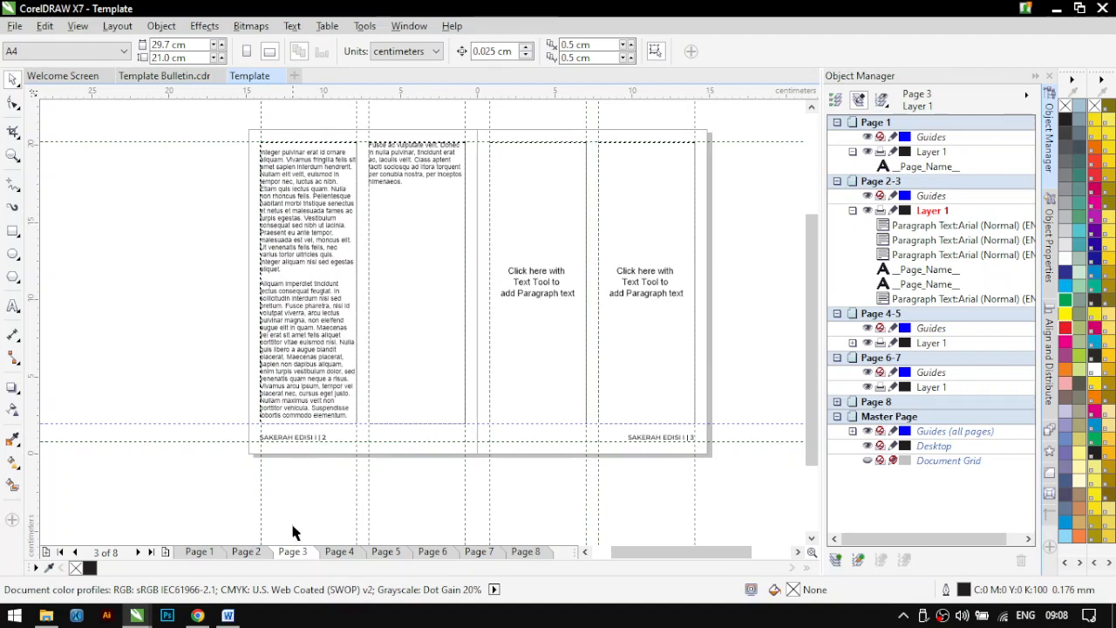
click(252, 423)
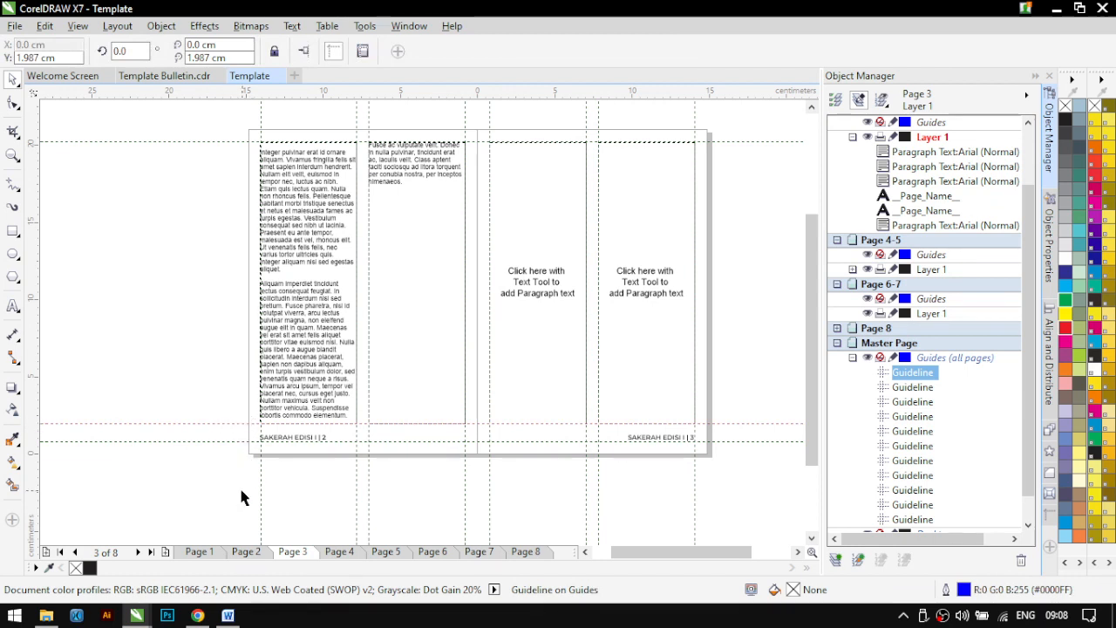
click(293, 443)
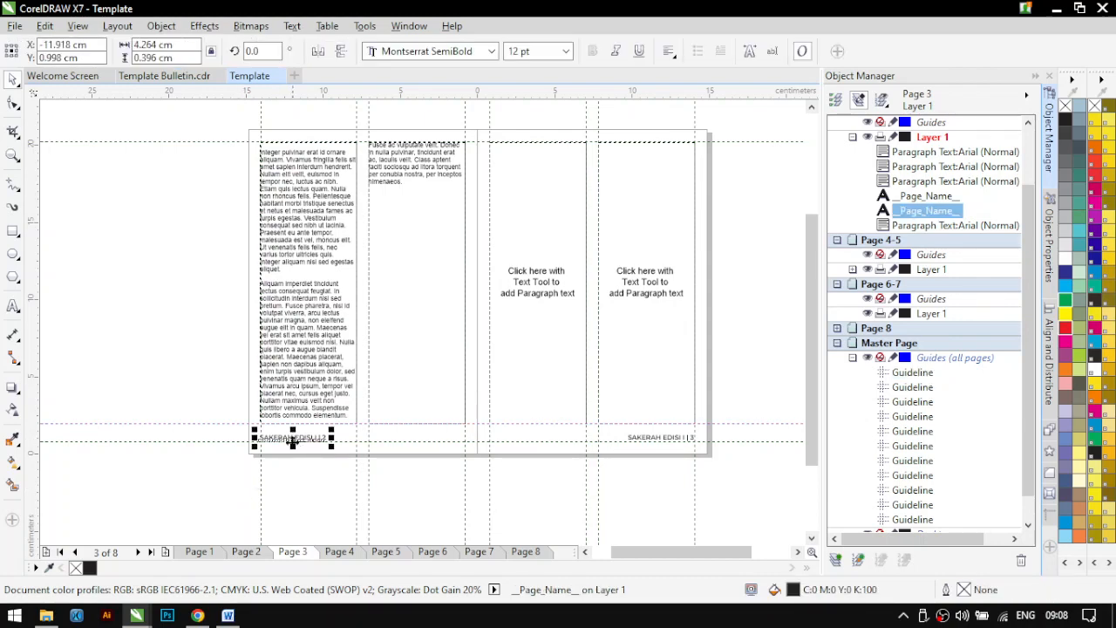
click(322, 499)
Compare blank page 8 with the page 2-3 spread, finishing on page 8
click(528, 552)
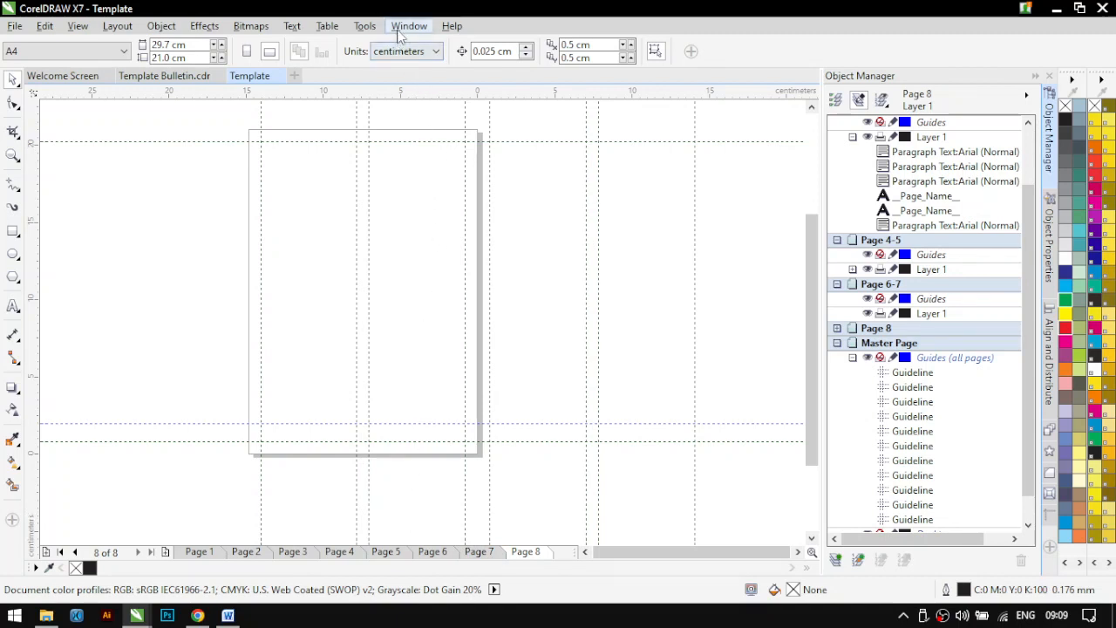
click(365, 26)
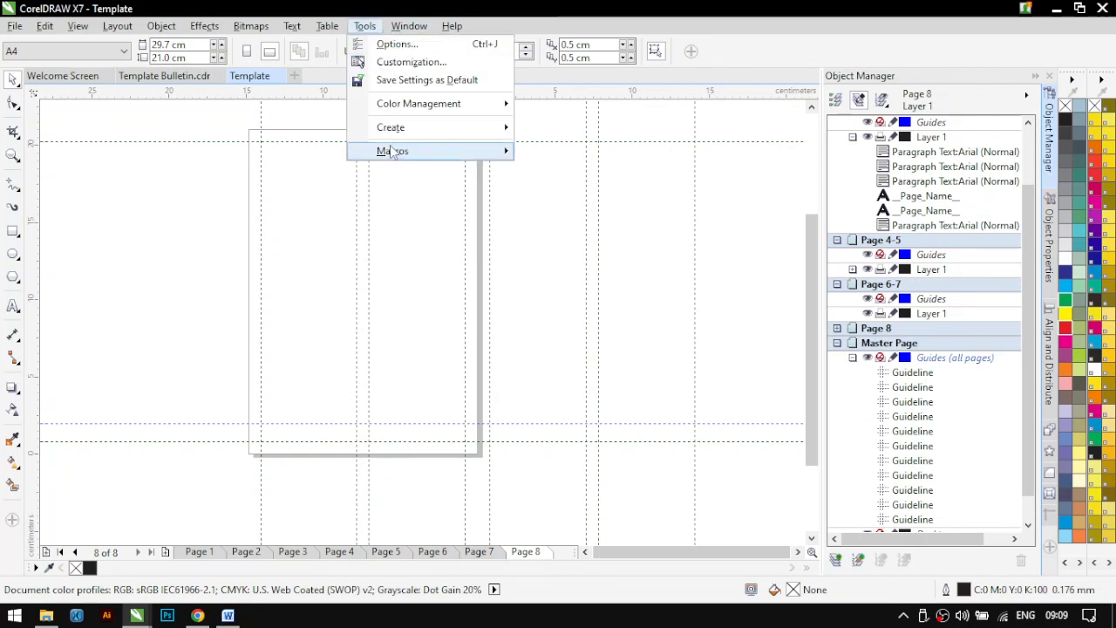
mouse_move(380, 150)
click(249, 552)
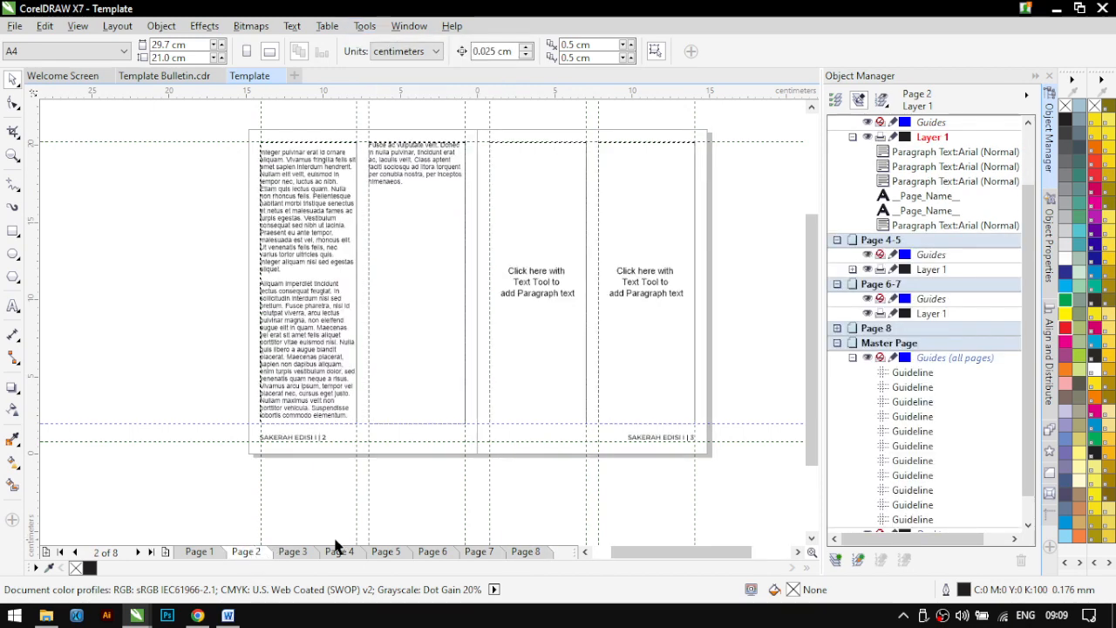
click(523, 551)
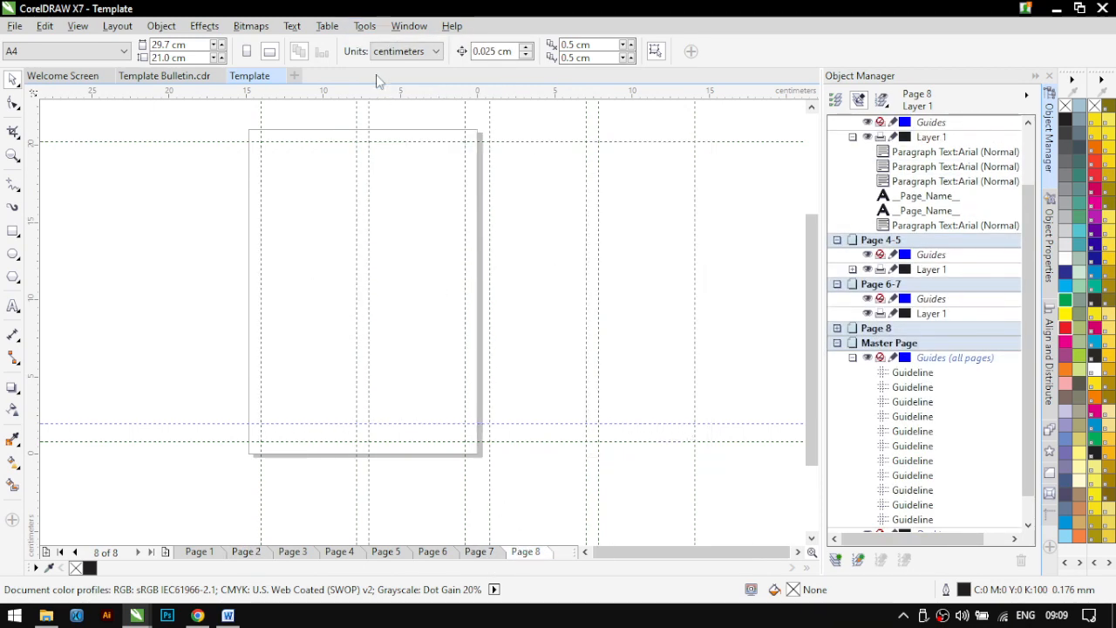
Inspect the macro projects offered in the Run Macro dialog and close it without running anything
click(374, 26)
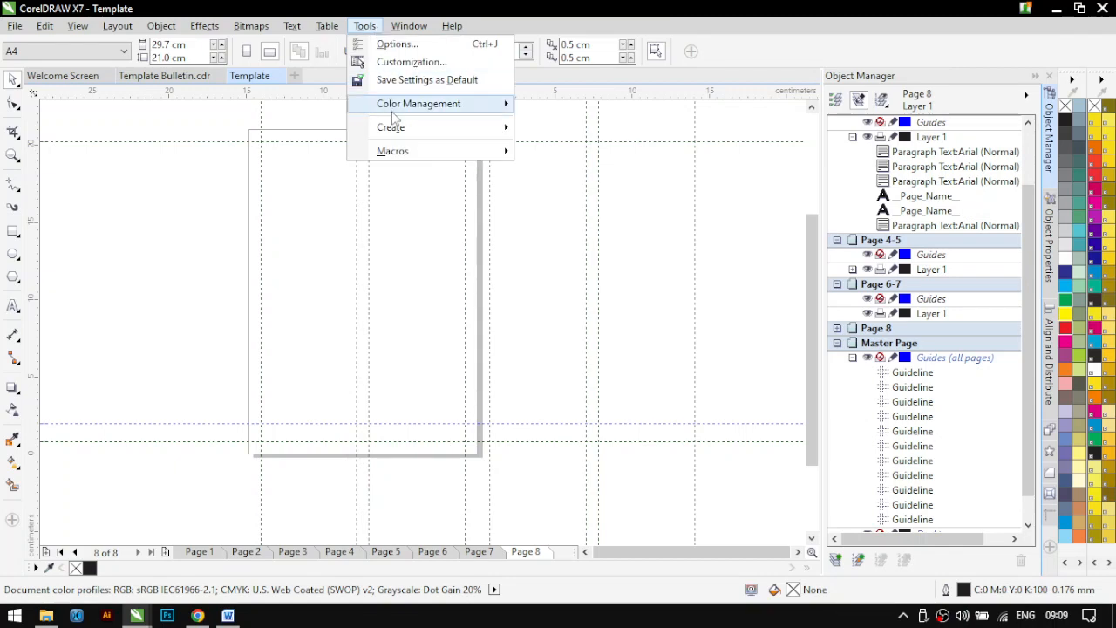
mouse_move(418, 154)
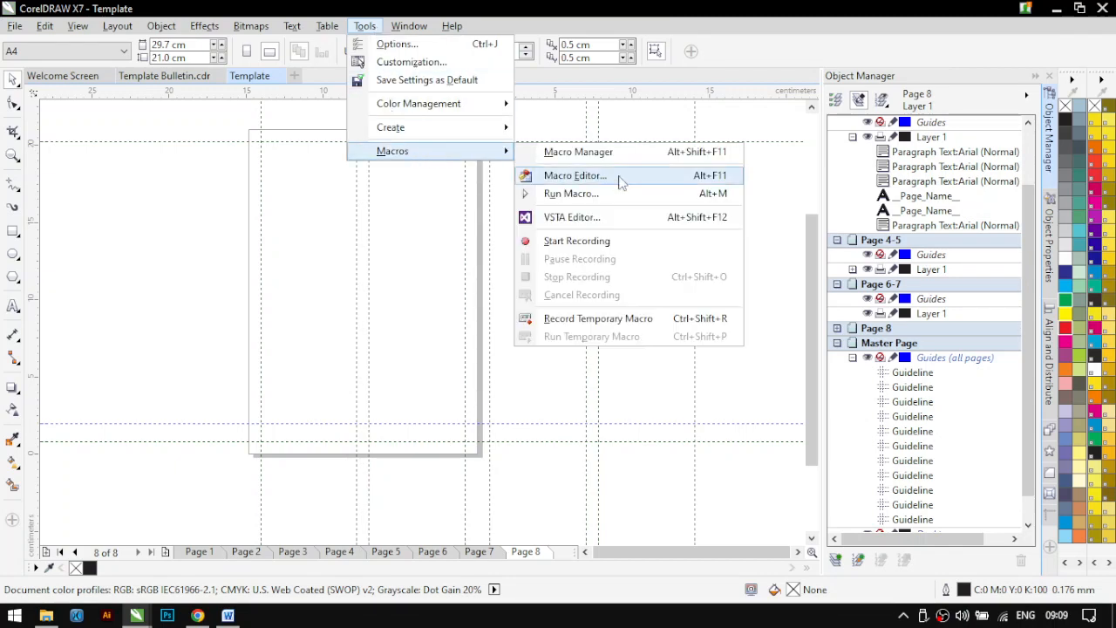
click(576, 195)
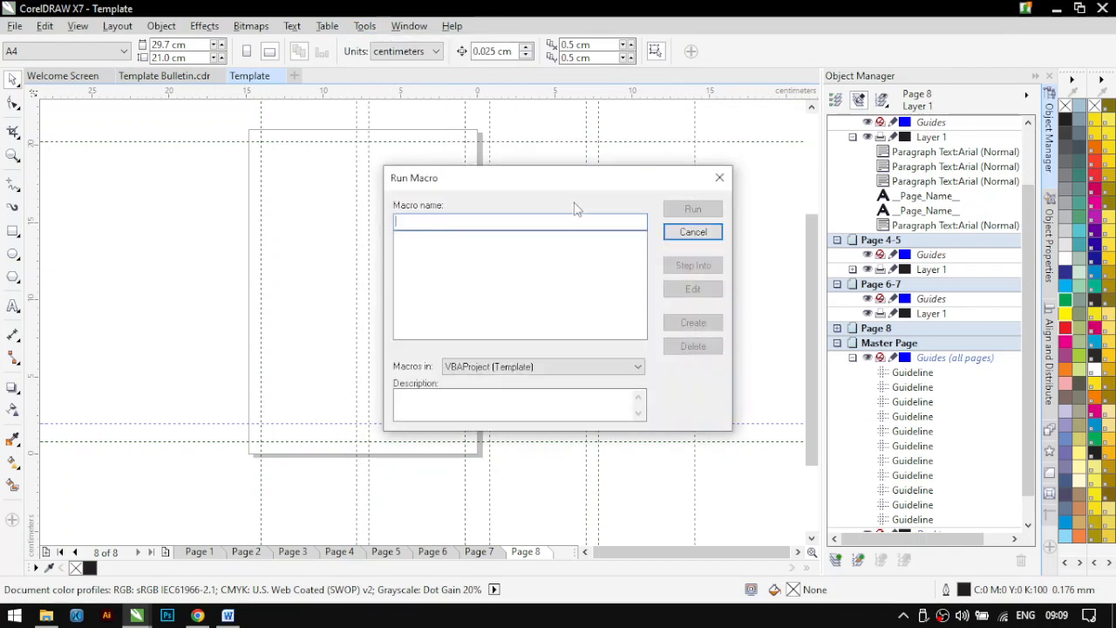
click(541, 367)
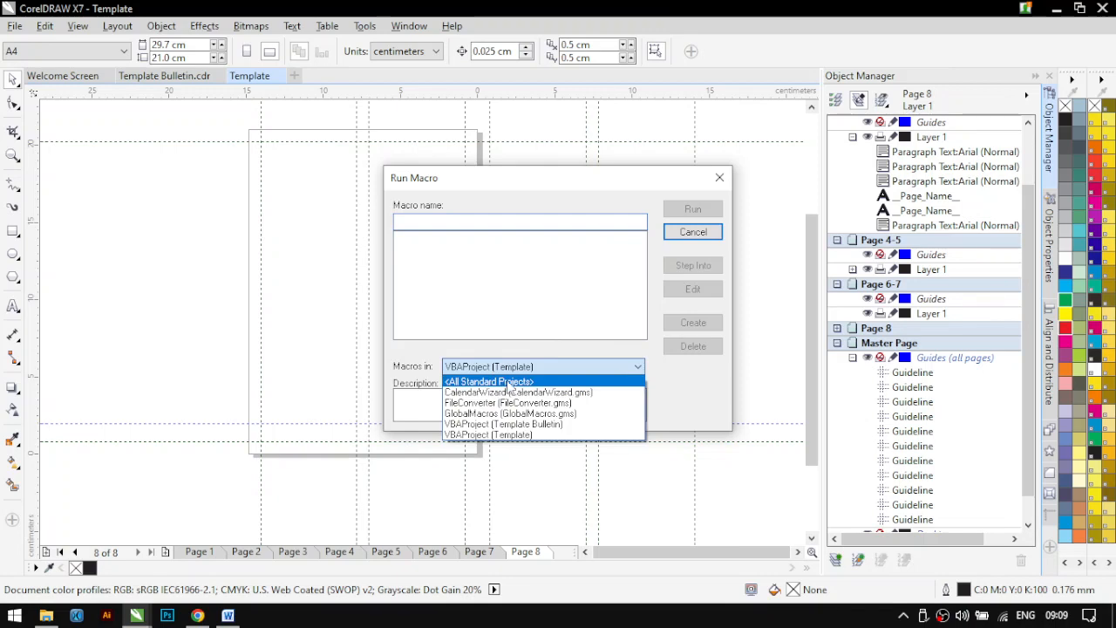
click(691, 235)
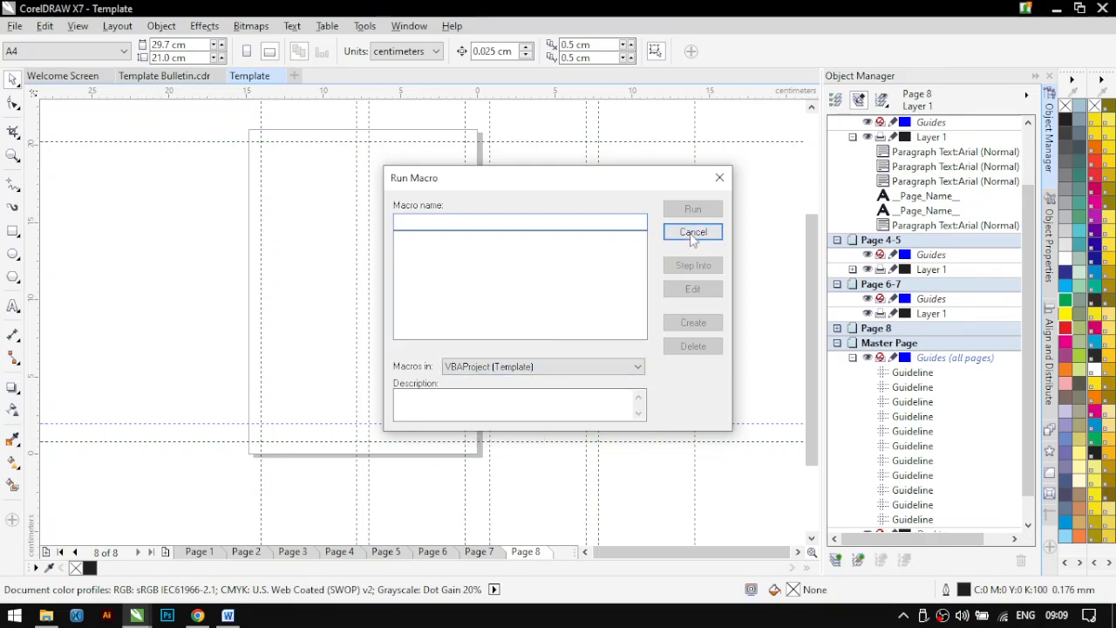
click(693, 232)
From page 3, run the CorelMacros.PageNumbering macro from all standard projects
click(293, 551)
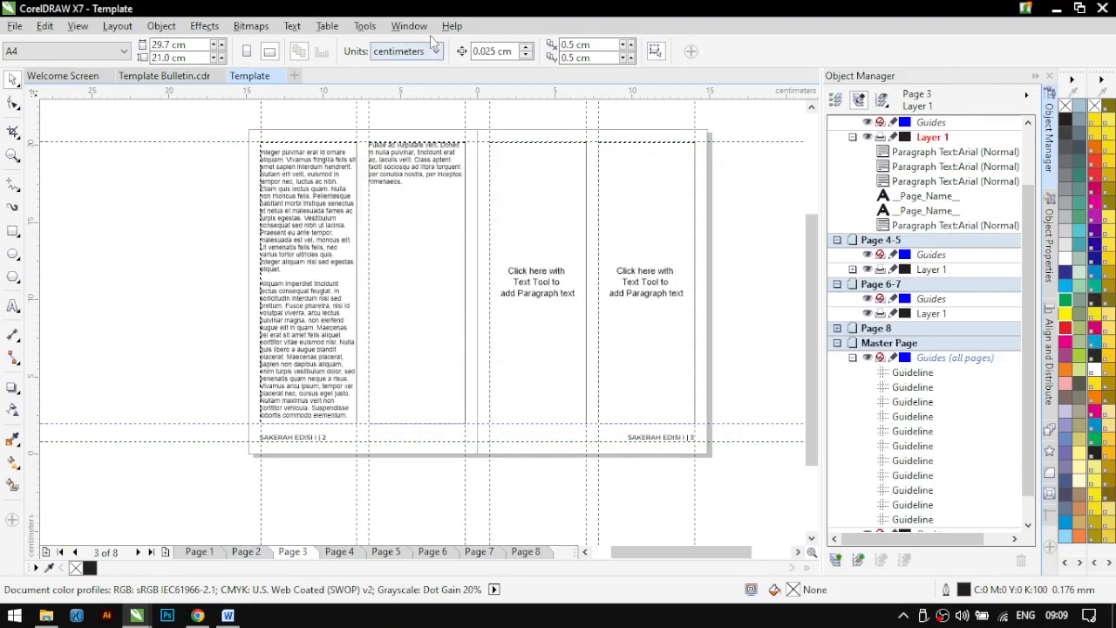
click(364, 25)
mouse_move(502, 153)
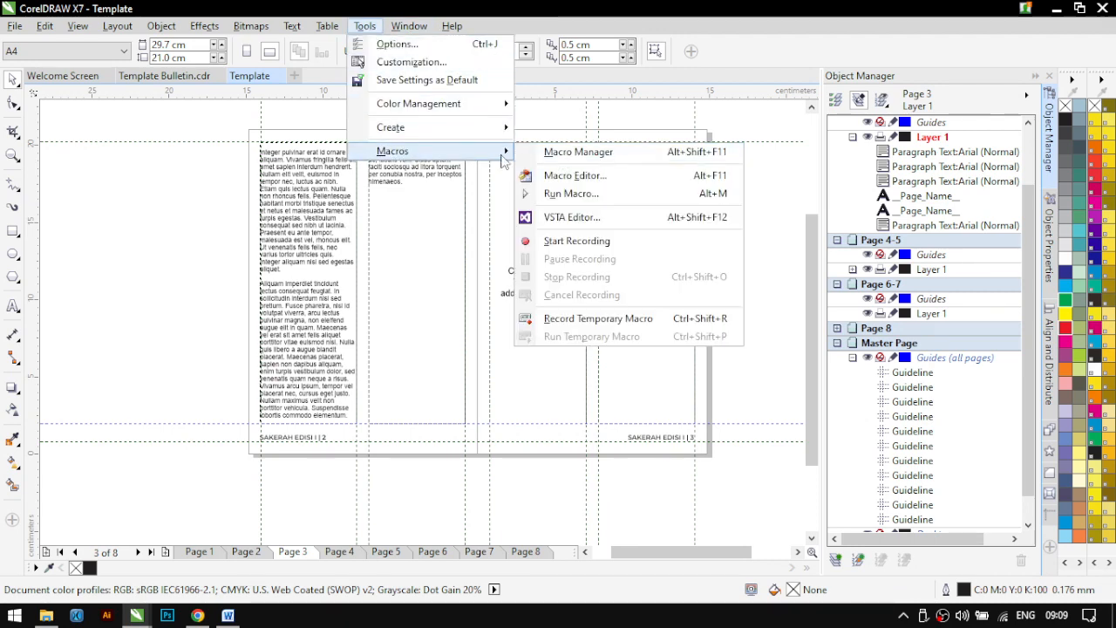
click(583, 197)
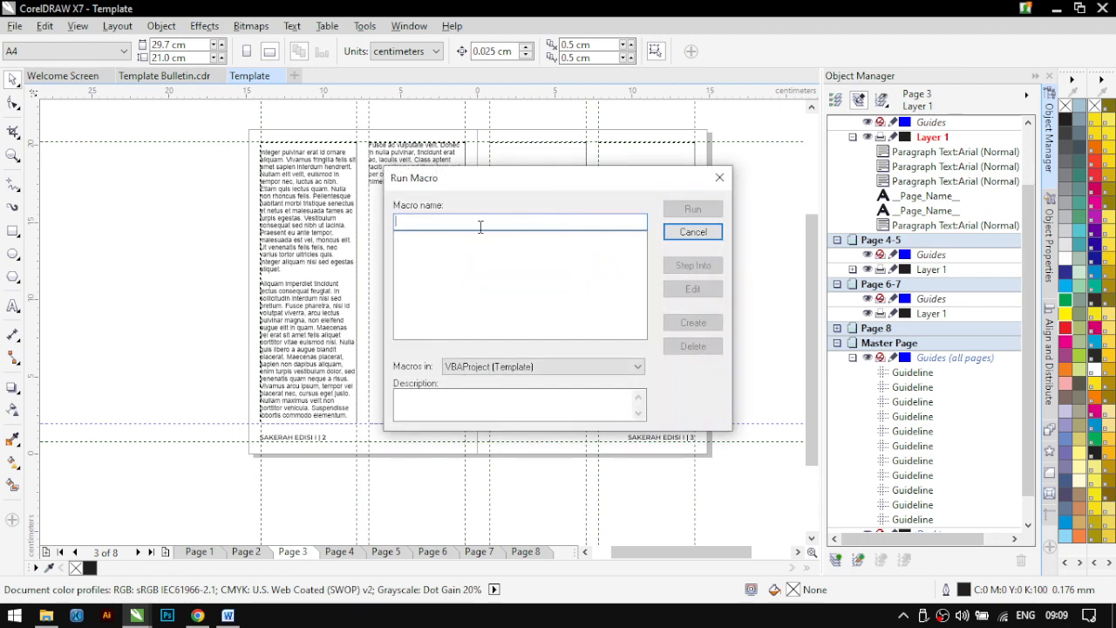
click(481, 365)
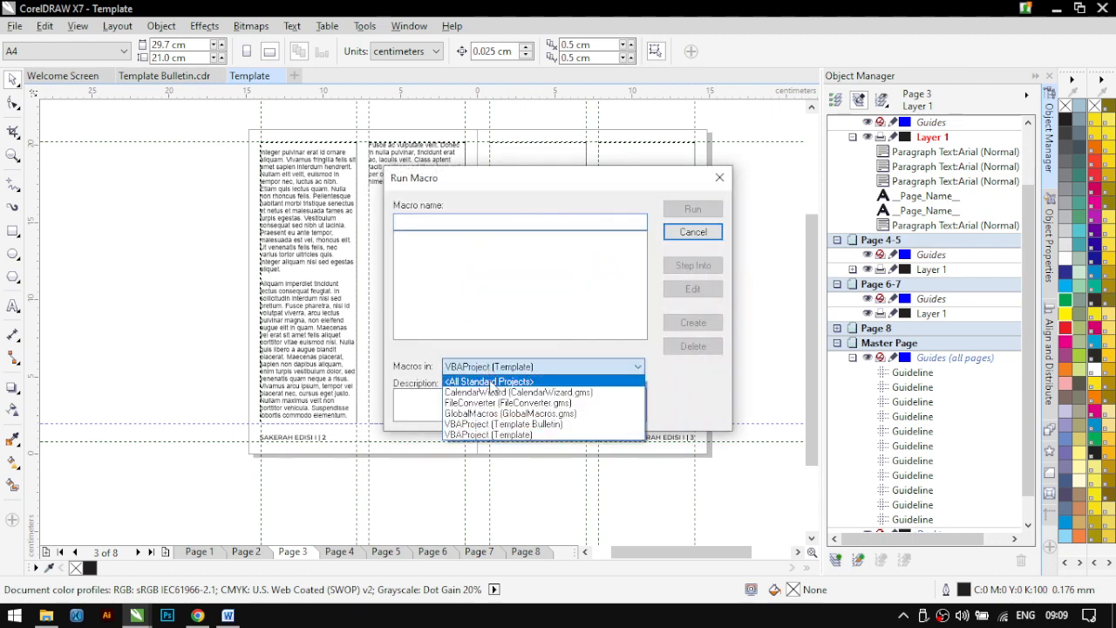
click(493, 383)
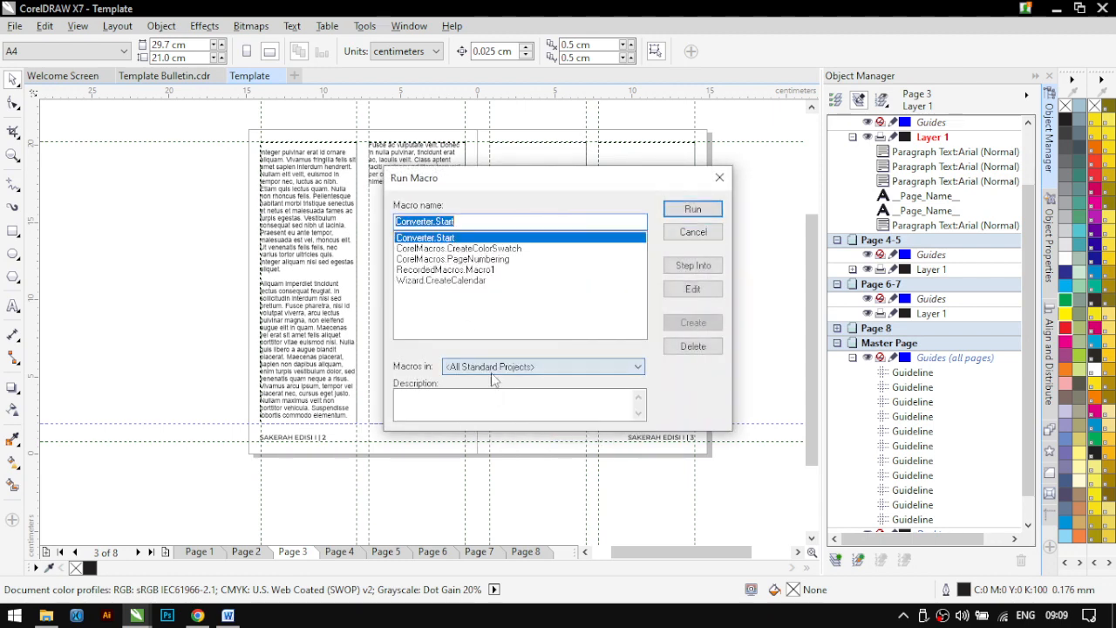
double_click(477, 259)
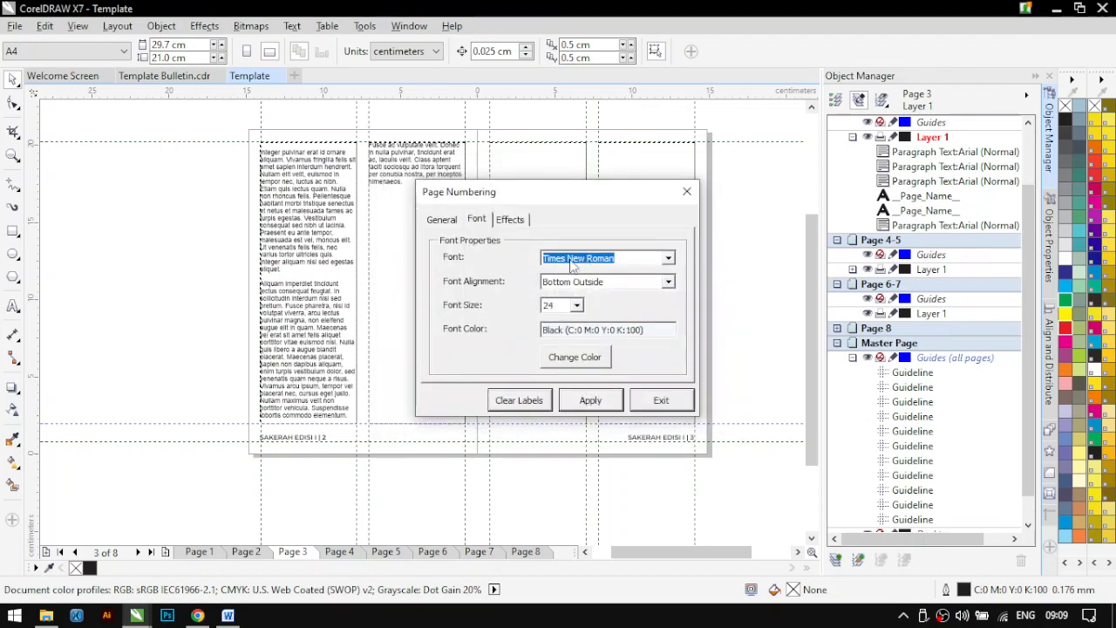
Set the page number label's font to Montserrat SemiBold and its font size to 12
text(montserrat Black)
click(668, 259)
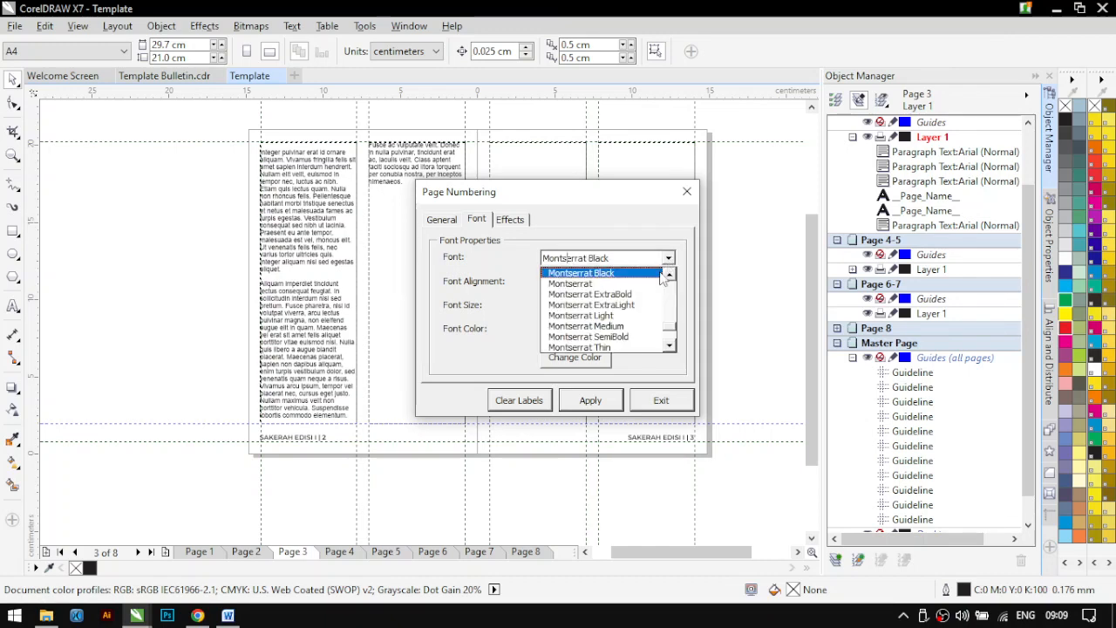
click(610, 338)
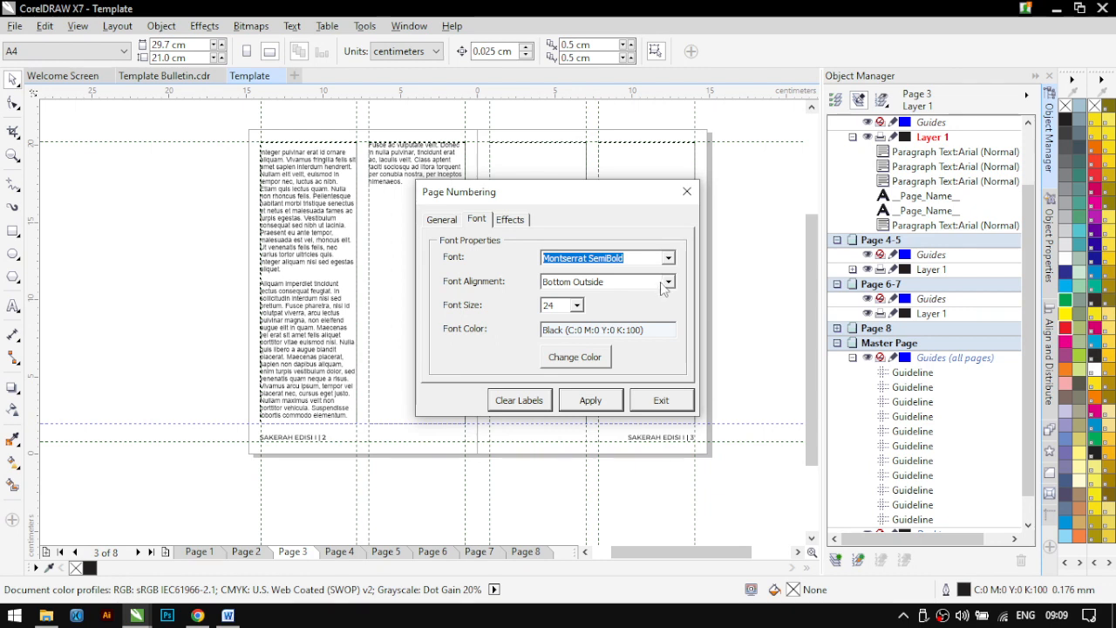
click(577, 305)
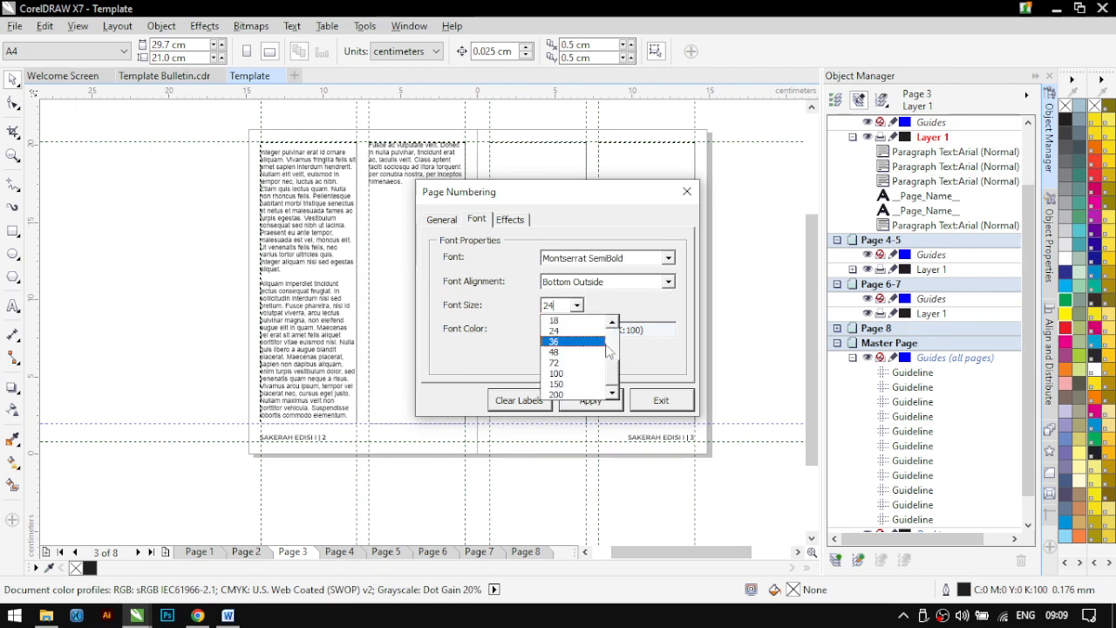
scroll(611, 349, up, 3)
click(555, 373)
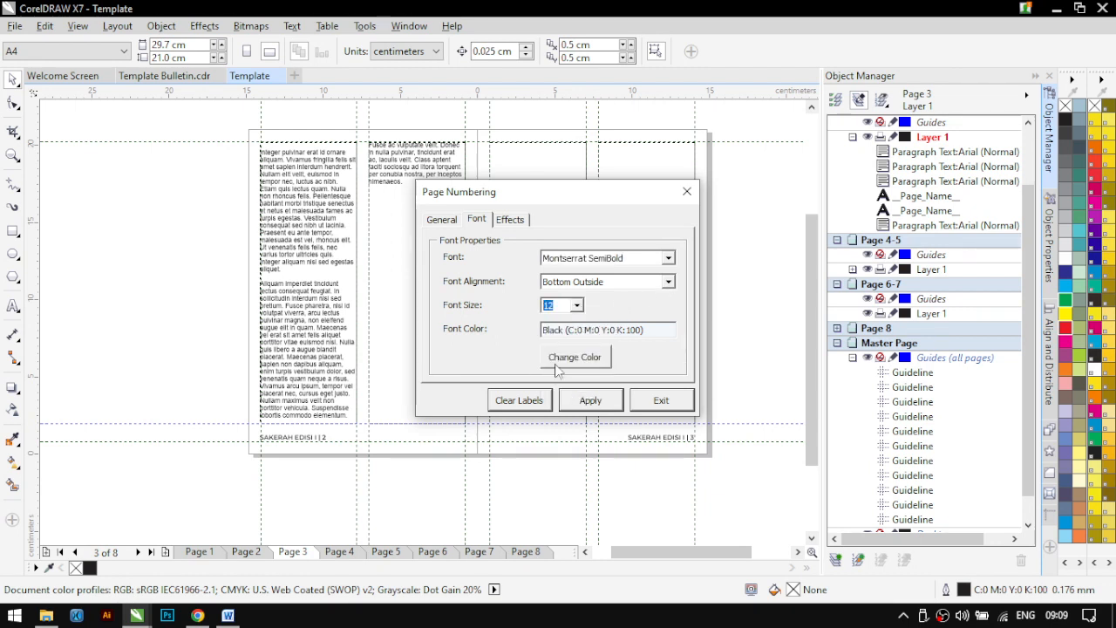
Replace the label text with the previously copied "SAKERAH EDISI I | #" from the clipboard history
click(442, 220)
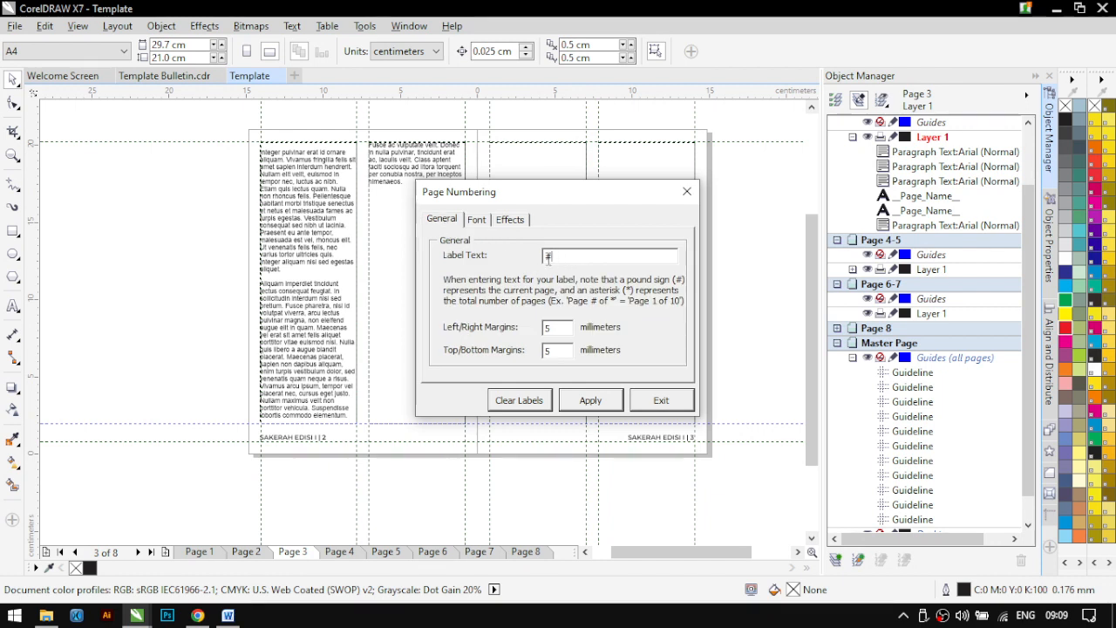
double_click(546, 256)
key(super+v)
scroll(645, 521, down, 2)
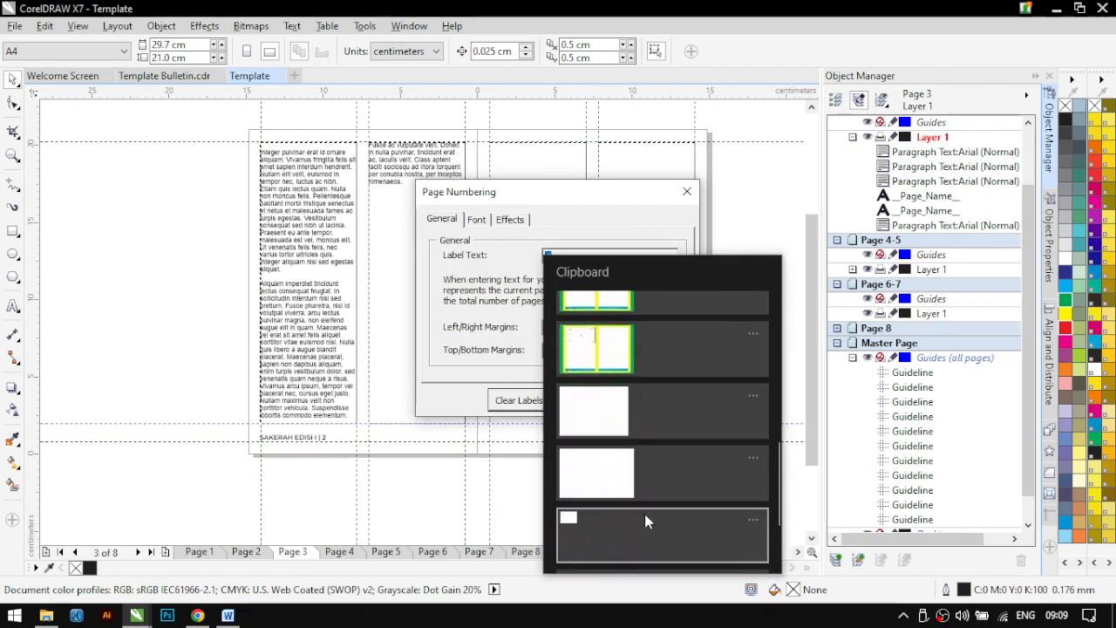
scroll(643, 521, down, 3)
click(637, 528)
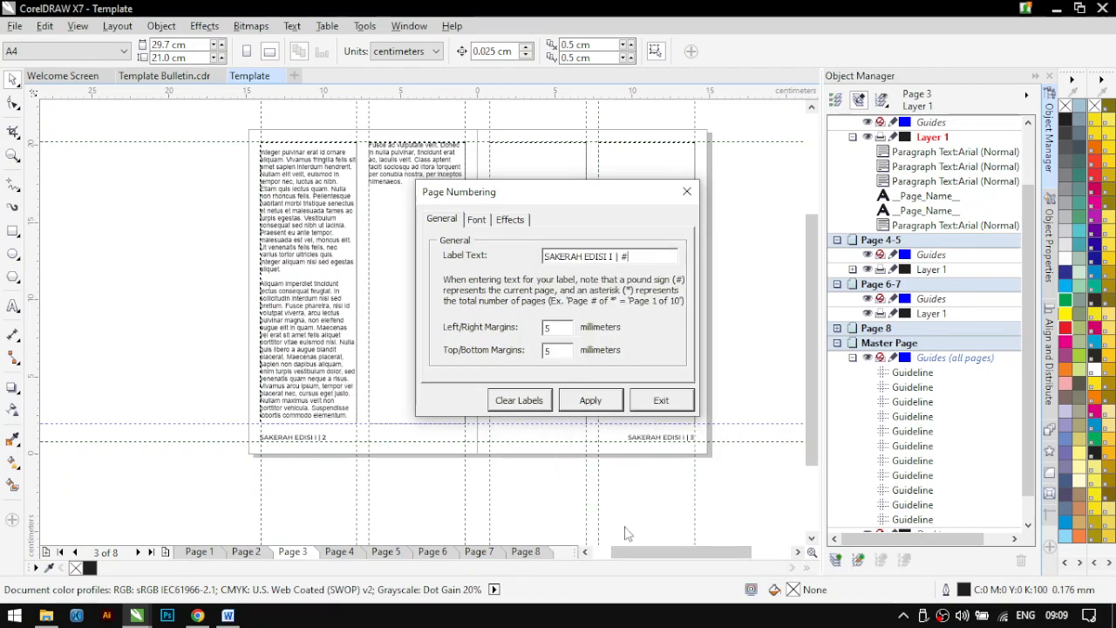
drag(643, 257, 527, 259)
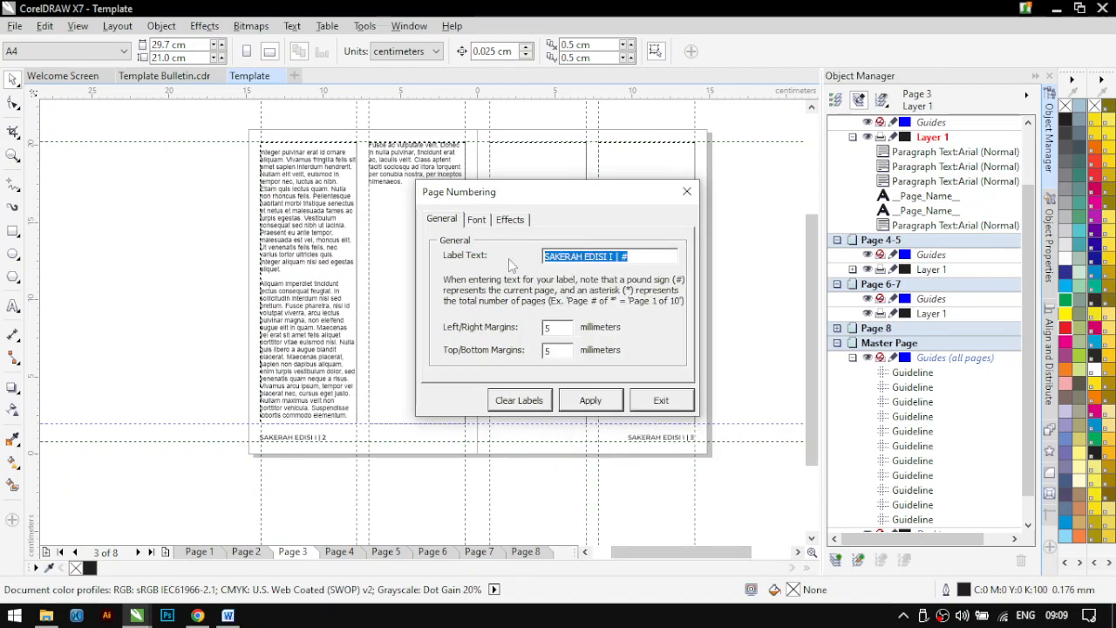
click(640, 257)
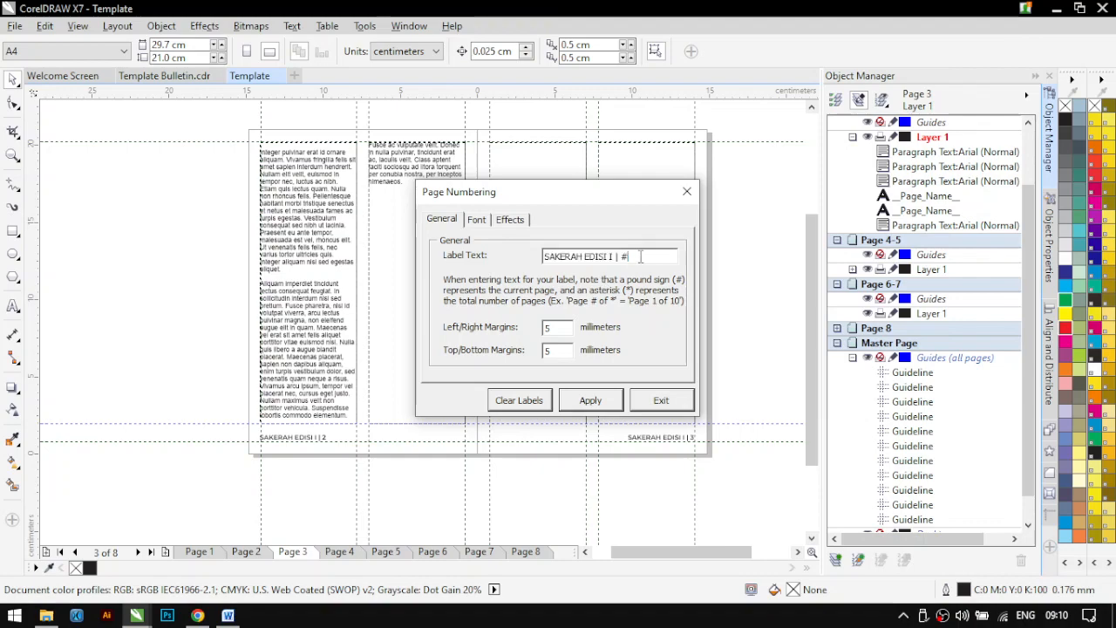
key(super)
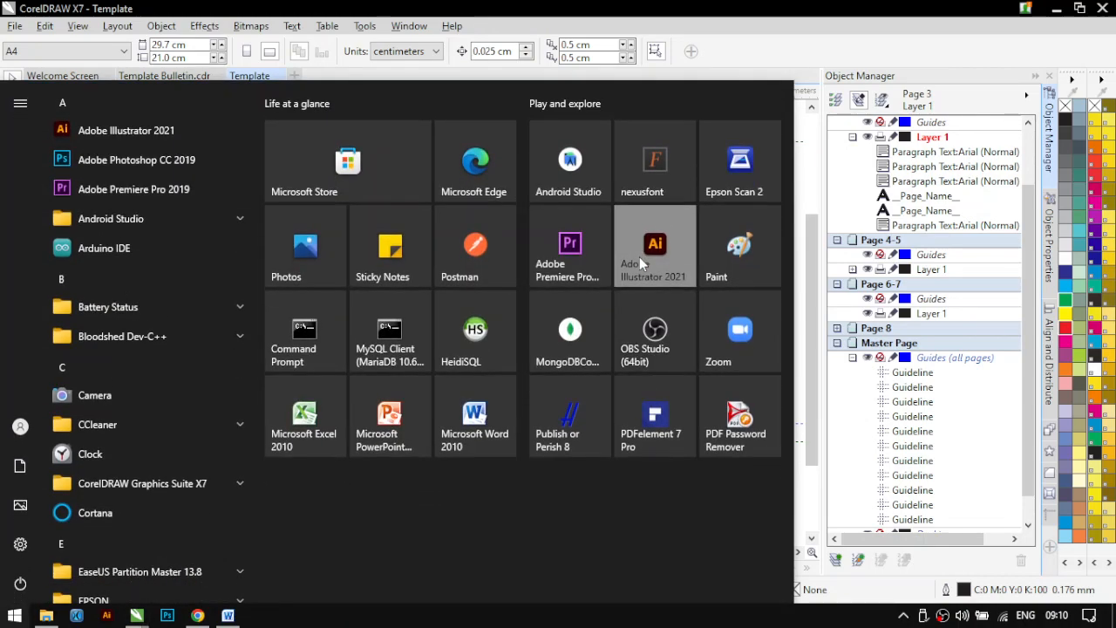
key(Escape)
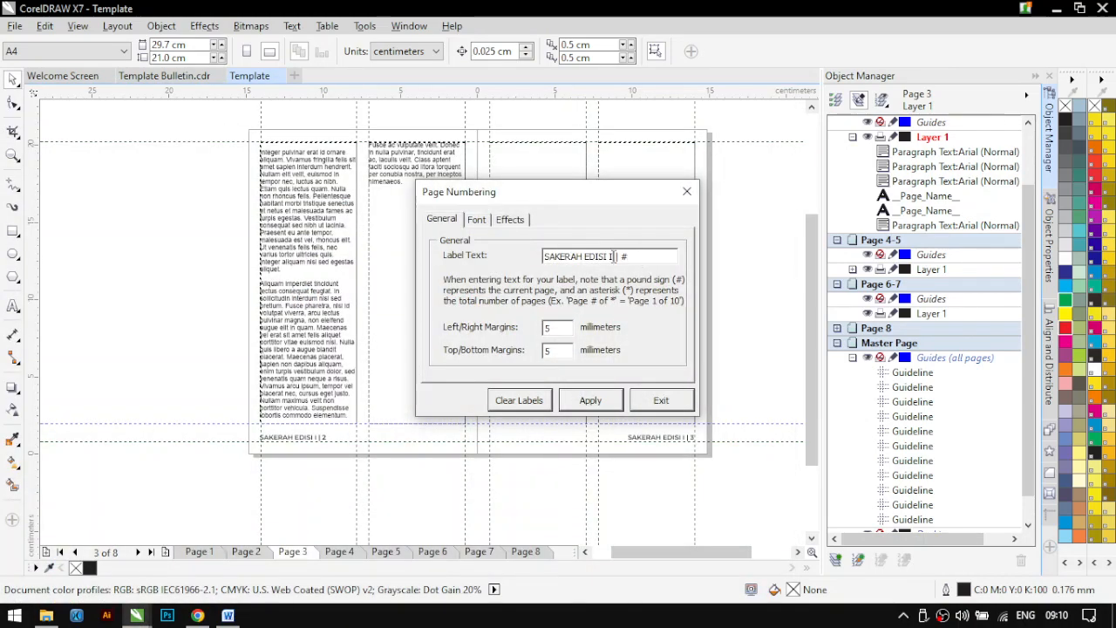
Set the left/right and top/bottom label margins to 8 millimeters, apply the page numbering and exit the macro
drag(535, 327, 459, 327)
click(582, 402)
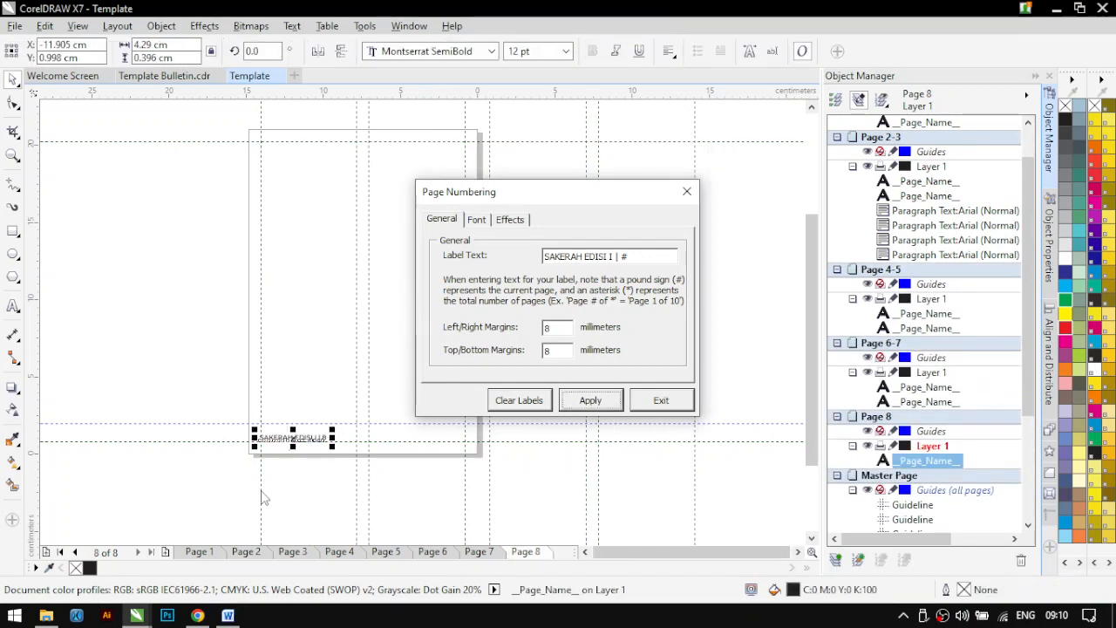
click(639, 406)
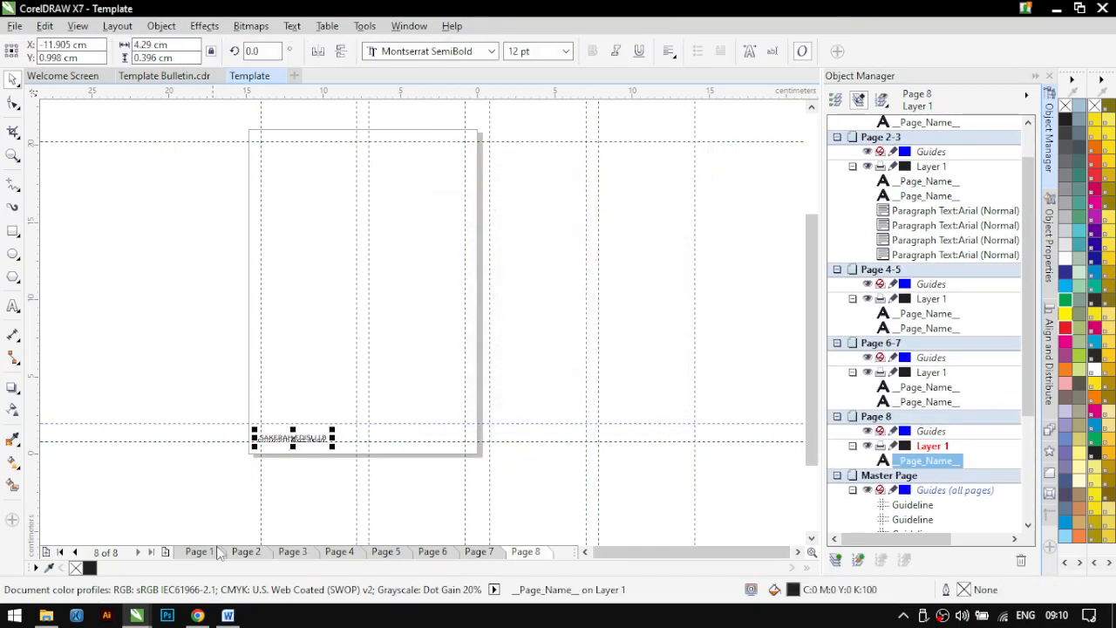
Try moving page 2's footer label down to the page's lower edge, and undo the move
click(247, 551)
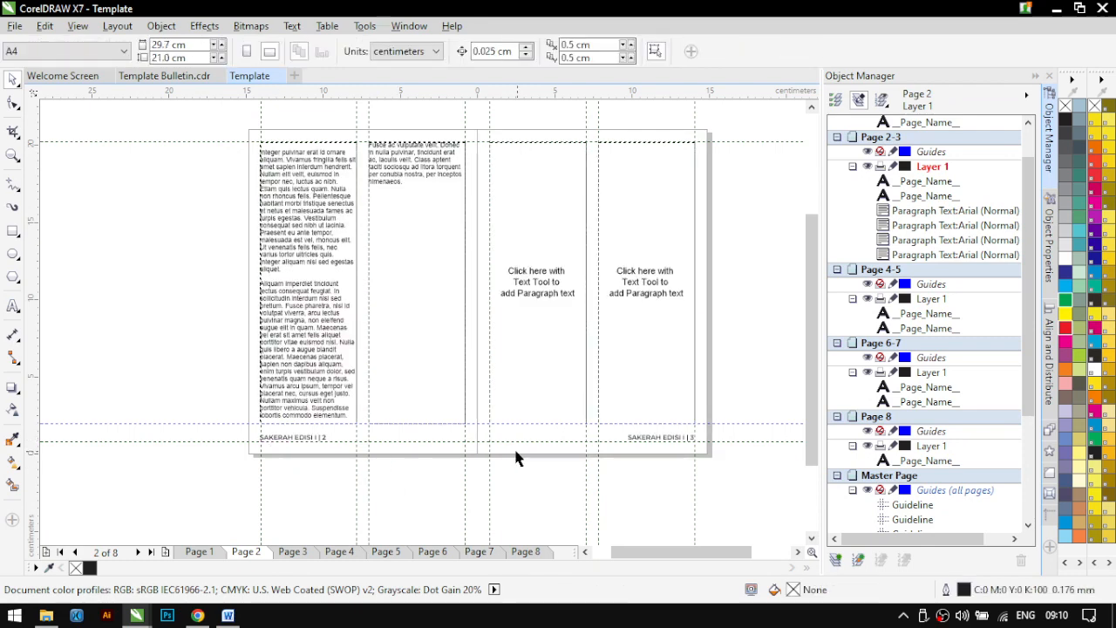
scroll(291, 456, up, 2)
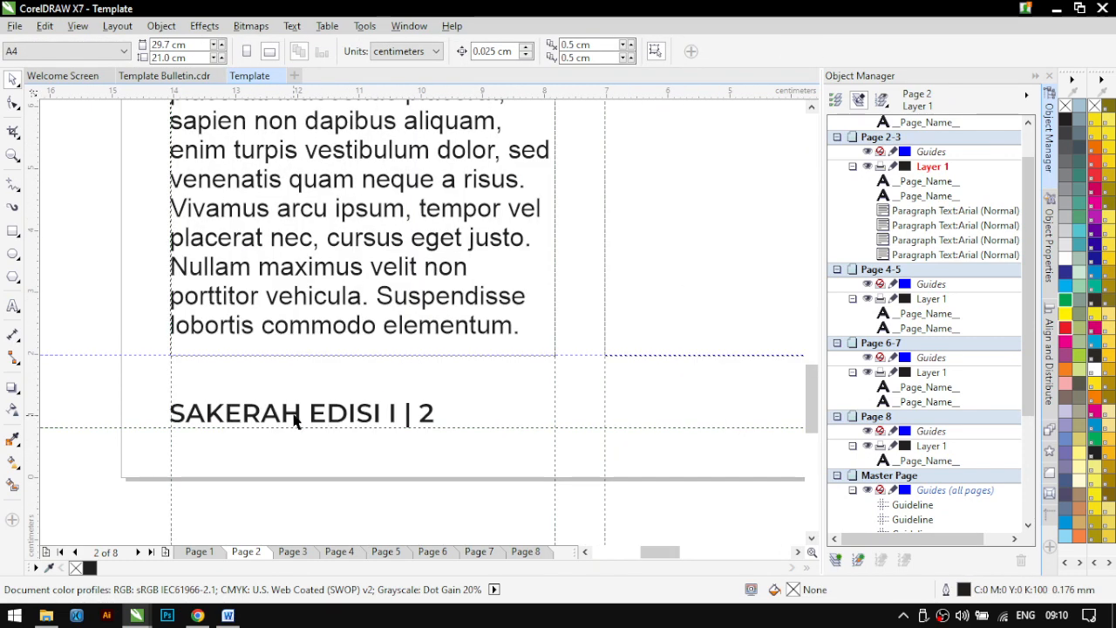
click(294, 416)
drag(293, 416, 290, 468)
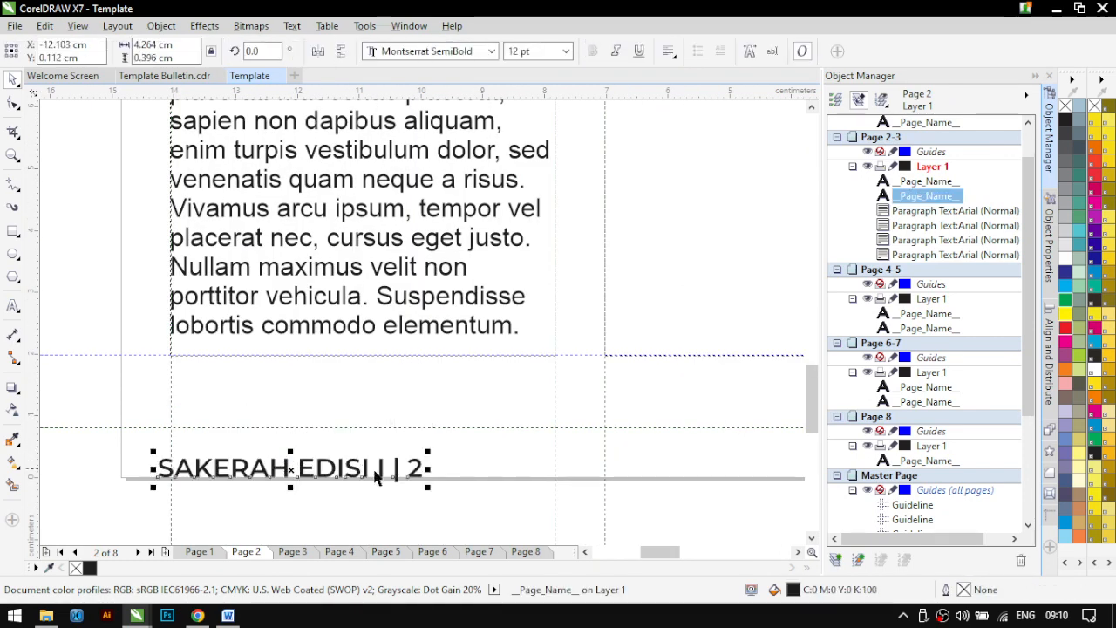
key(ctrl+z)
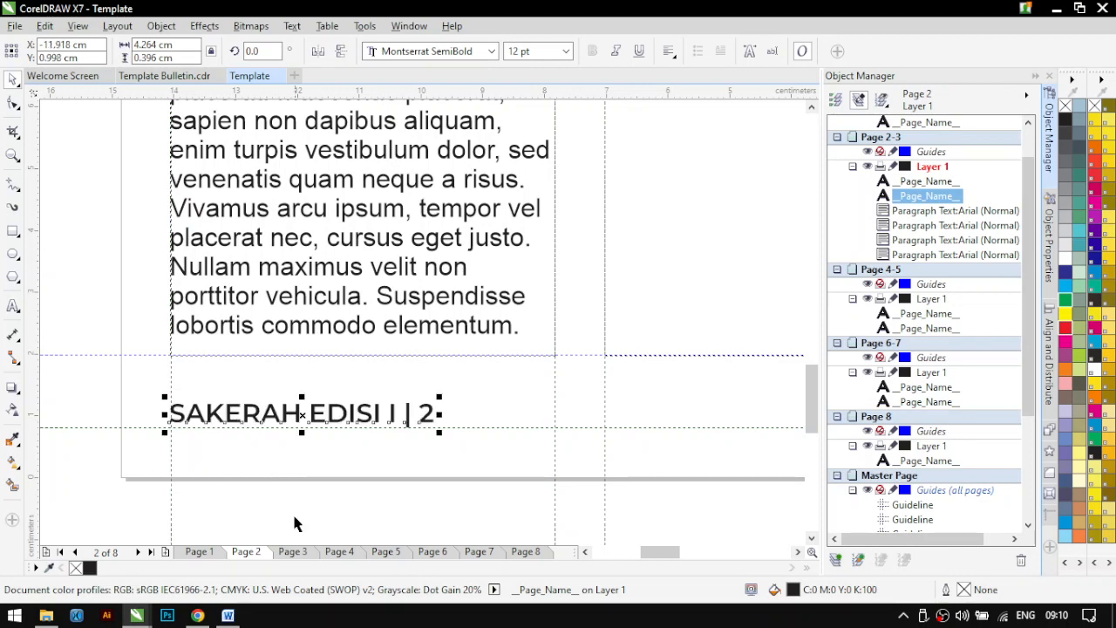
Examine the footer area on page 1, the page 2-3 spread and page 8
click(201, 551)
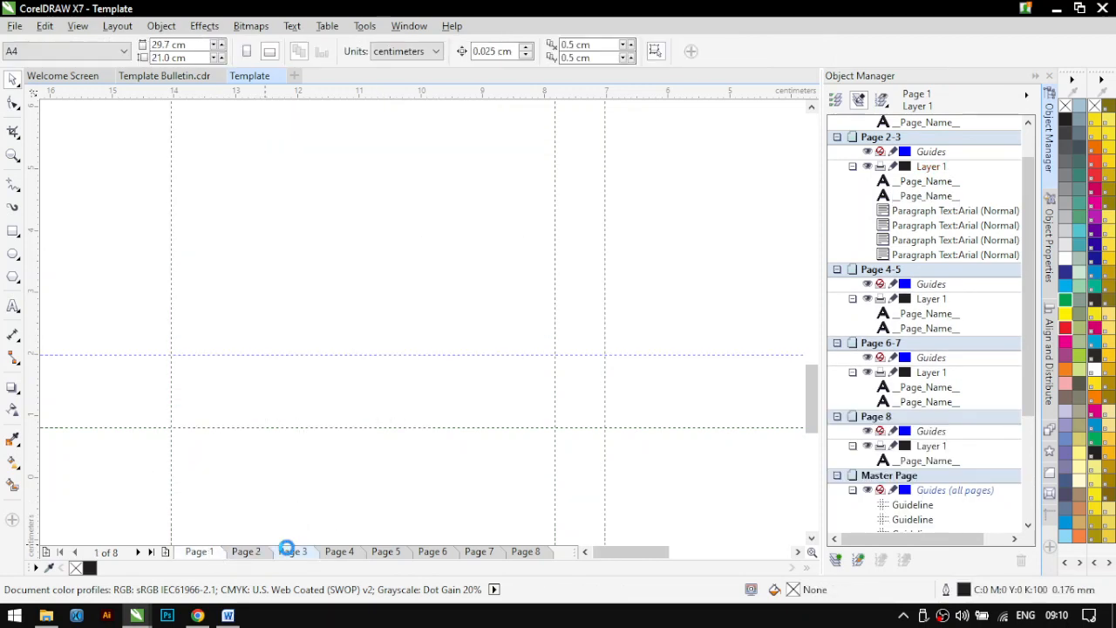
click(292, 552)
click(332, 413)
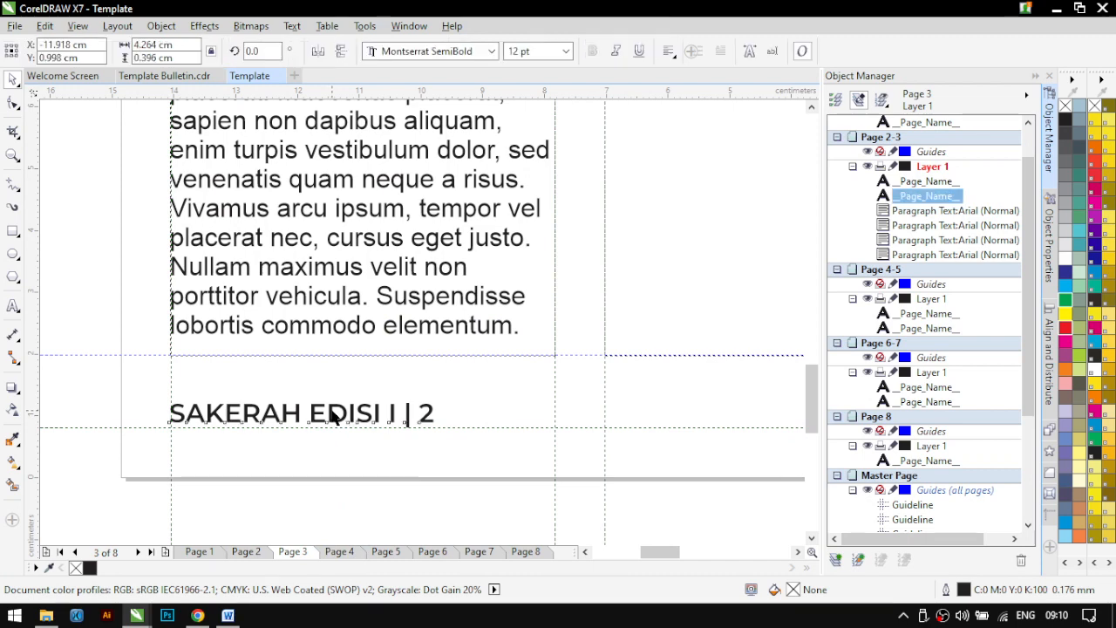
scroll(382, 499, down, 1)
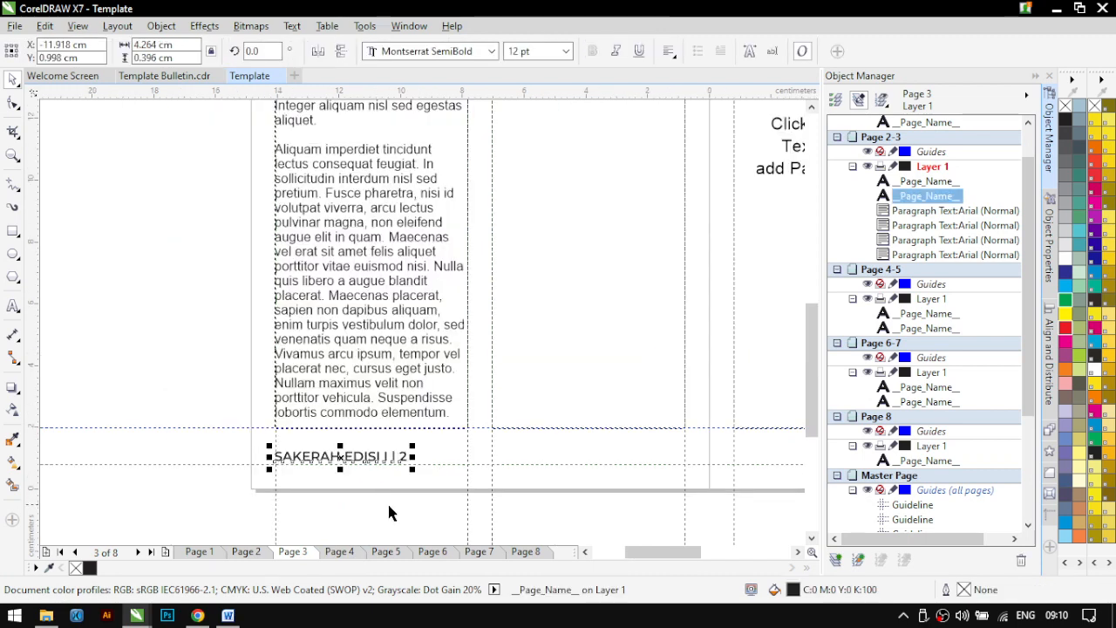
click(526, 551)
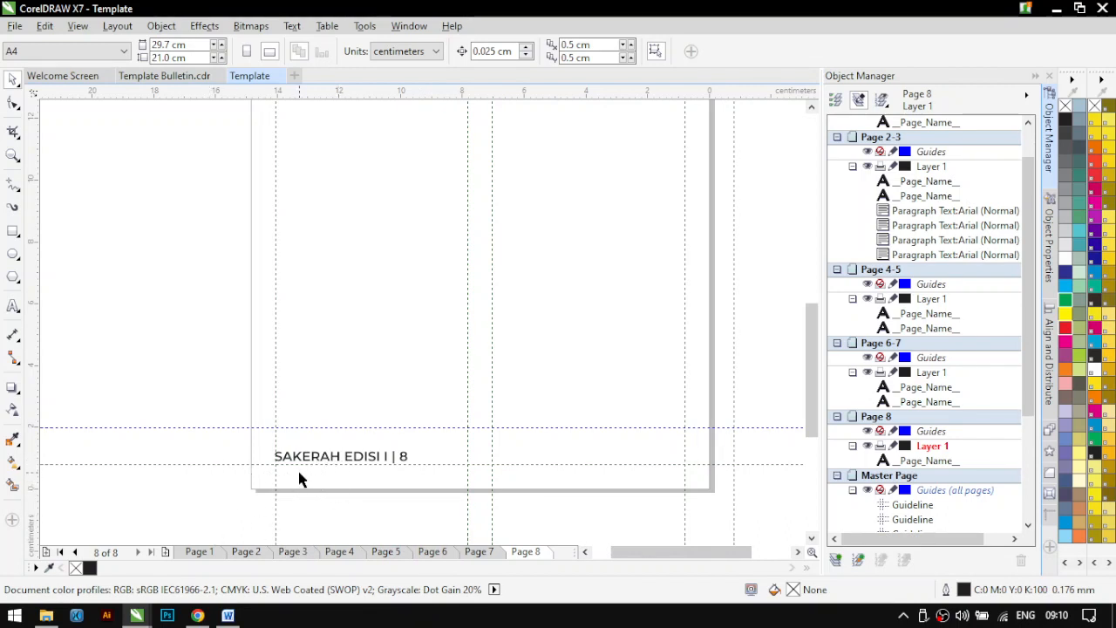
Examine the eight-page document's sheet layout in print preview and close the preview
click(15, 25)
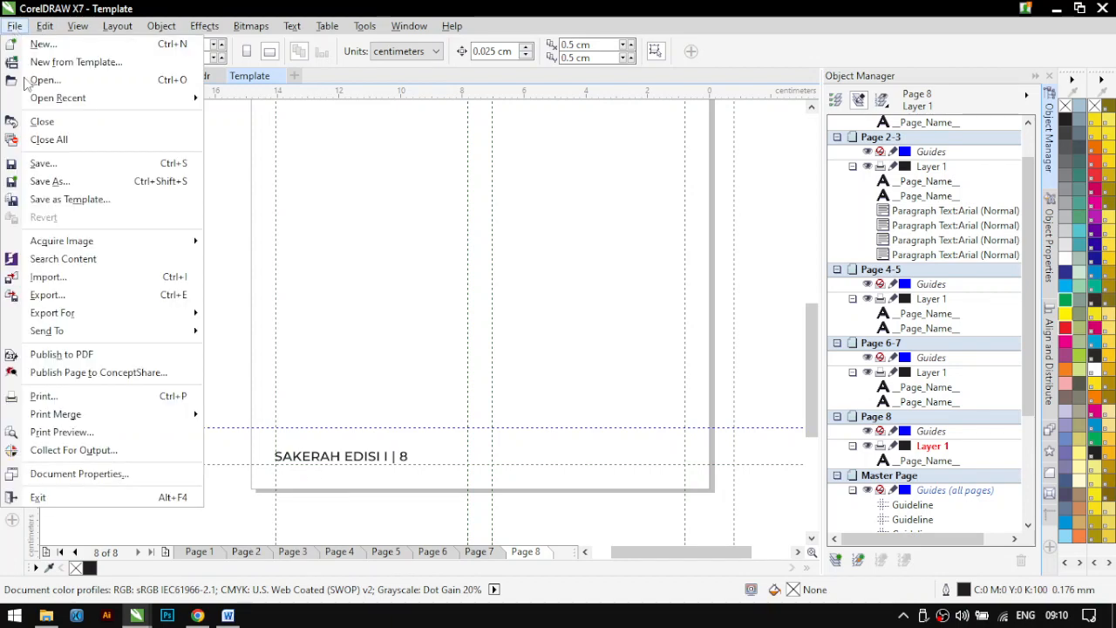
click(74, 432)
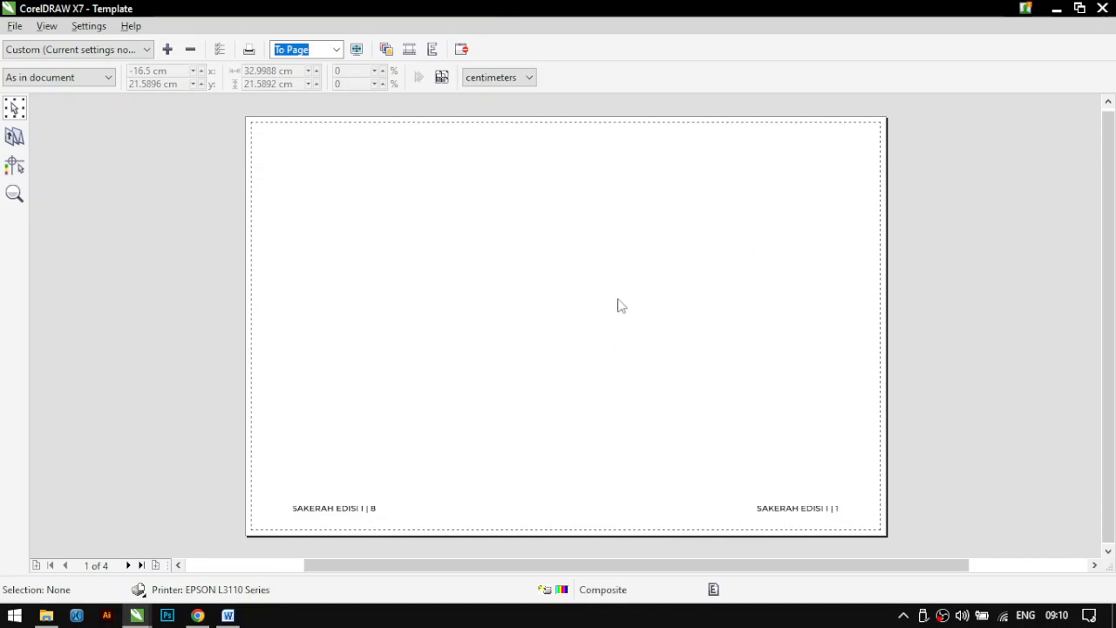
click(1102, 8)
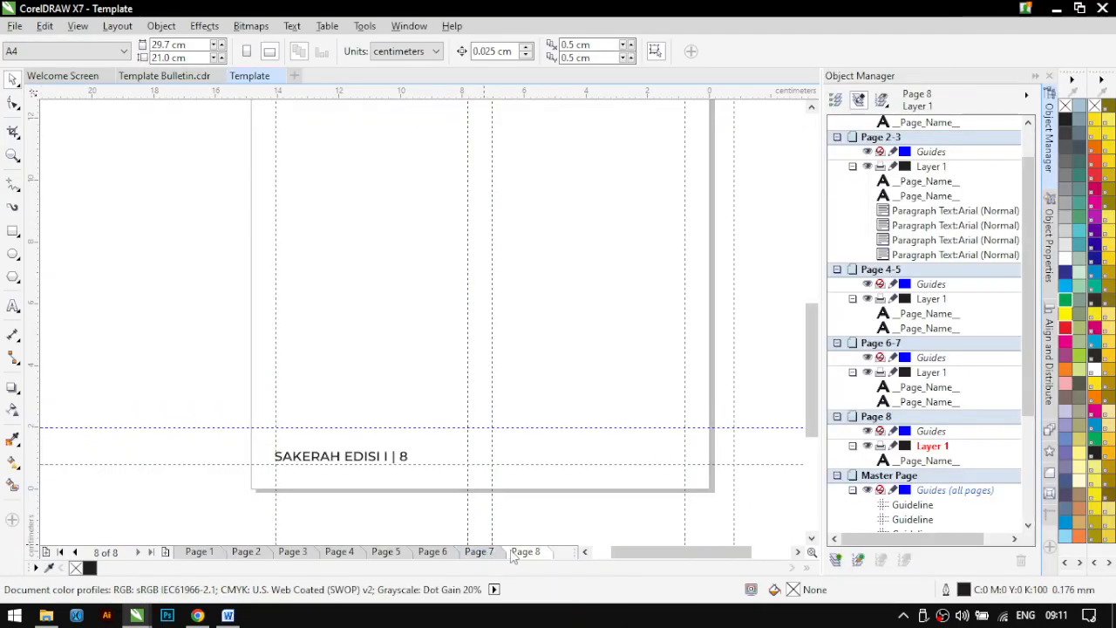
Delete pages 8 and 7 from the document
right_click(527, 551)
click(568, 505)
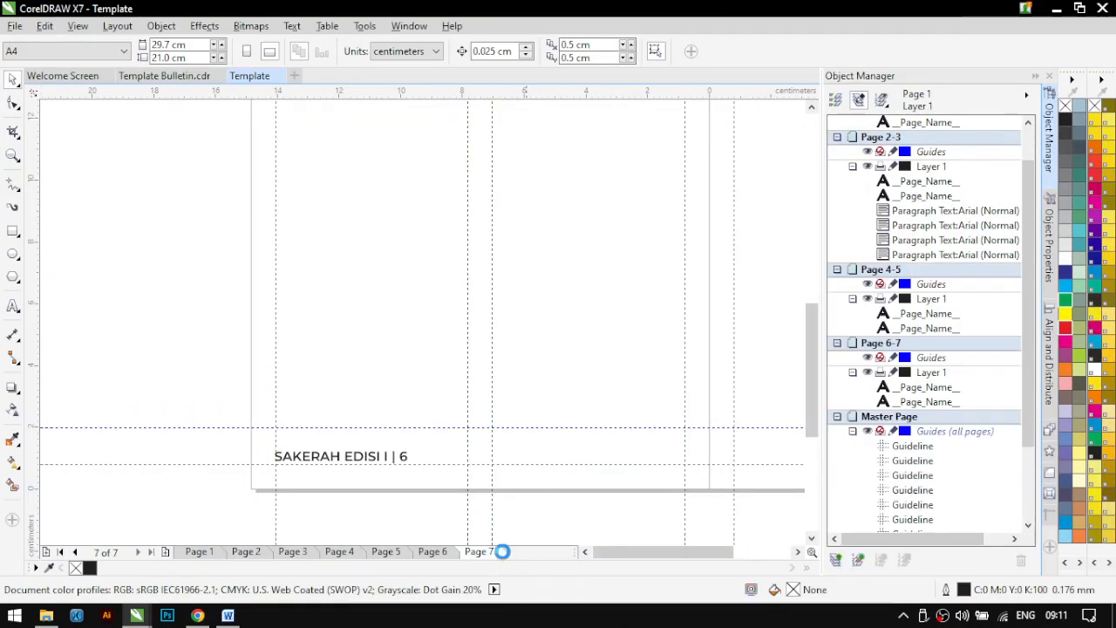
right_click(499, 551)
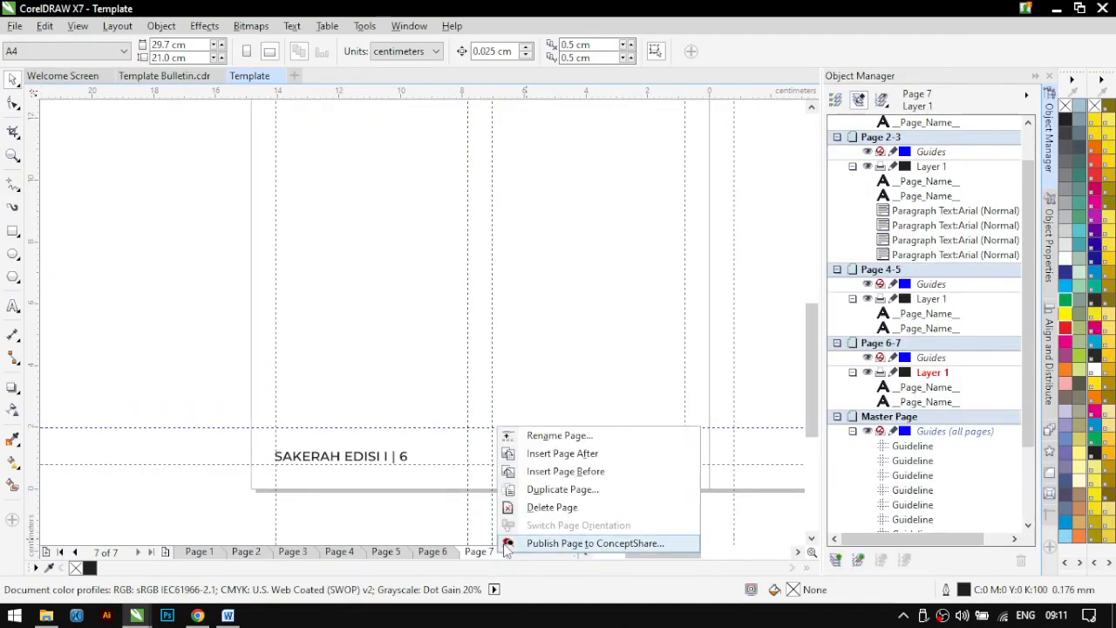
click(540, 507)
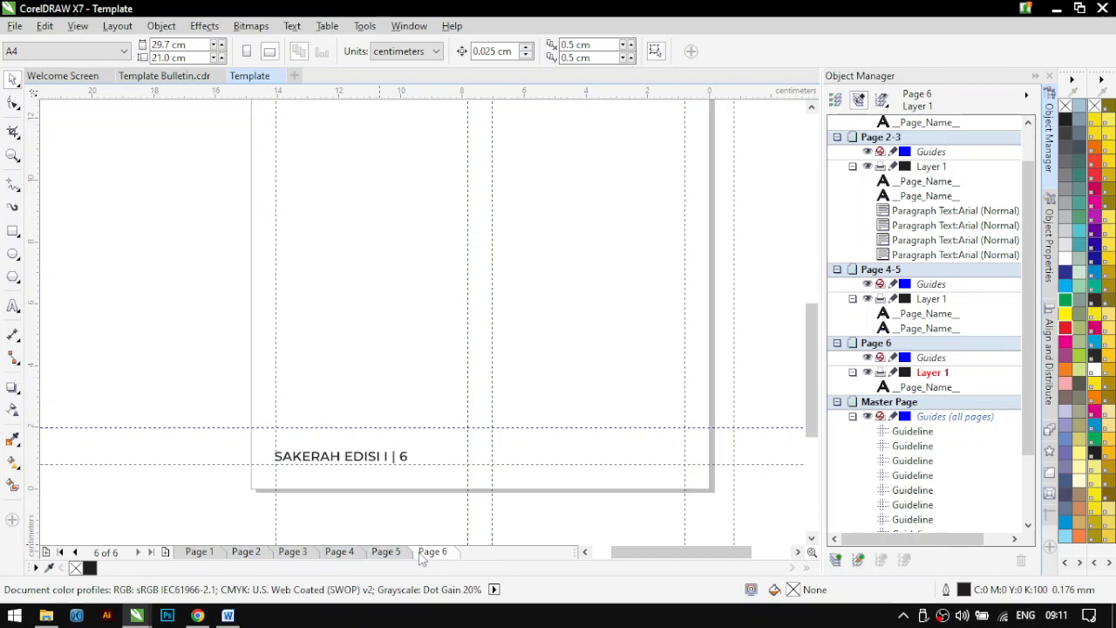
Examine the six-page document's sheet layout in print preview and close the preview
click(15, 25)
click(61, 431)
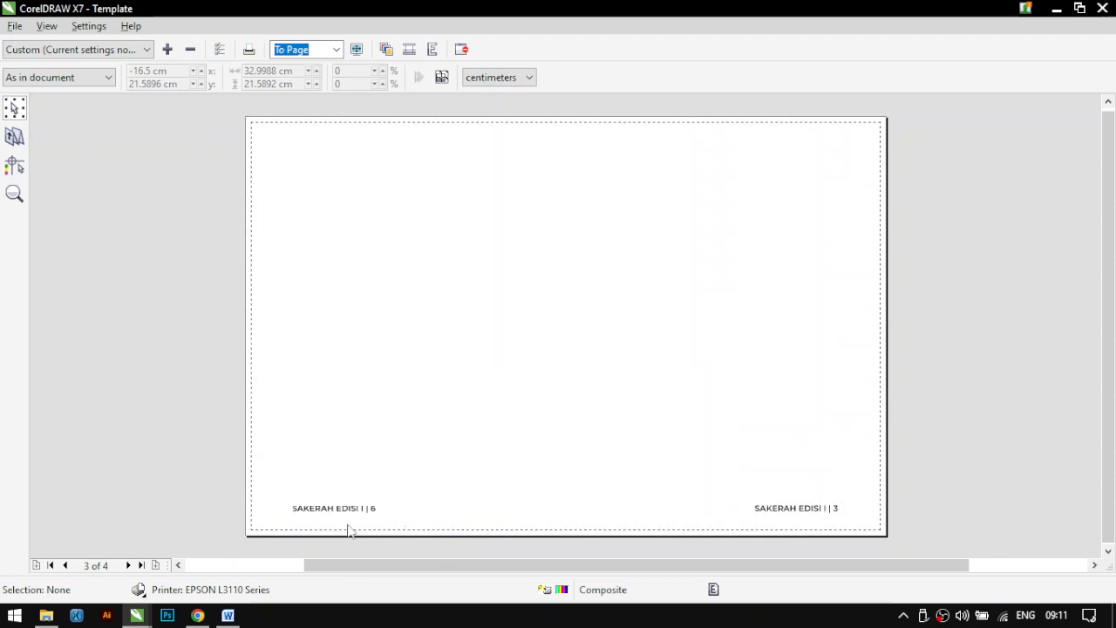
click(65, 566)
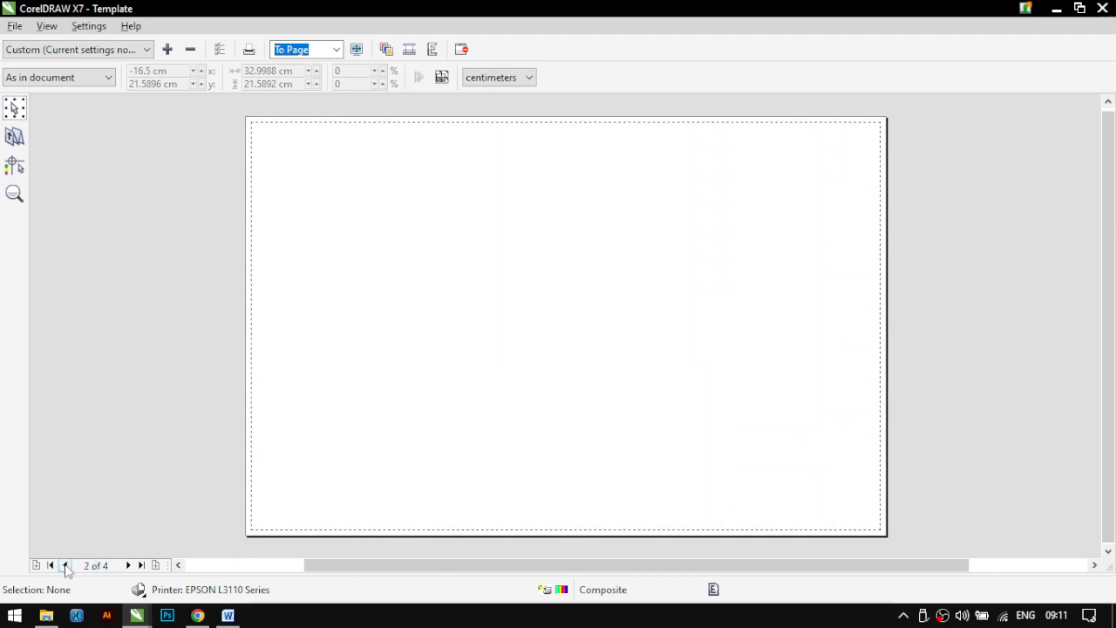
click(66, 566)
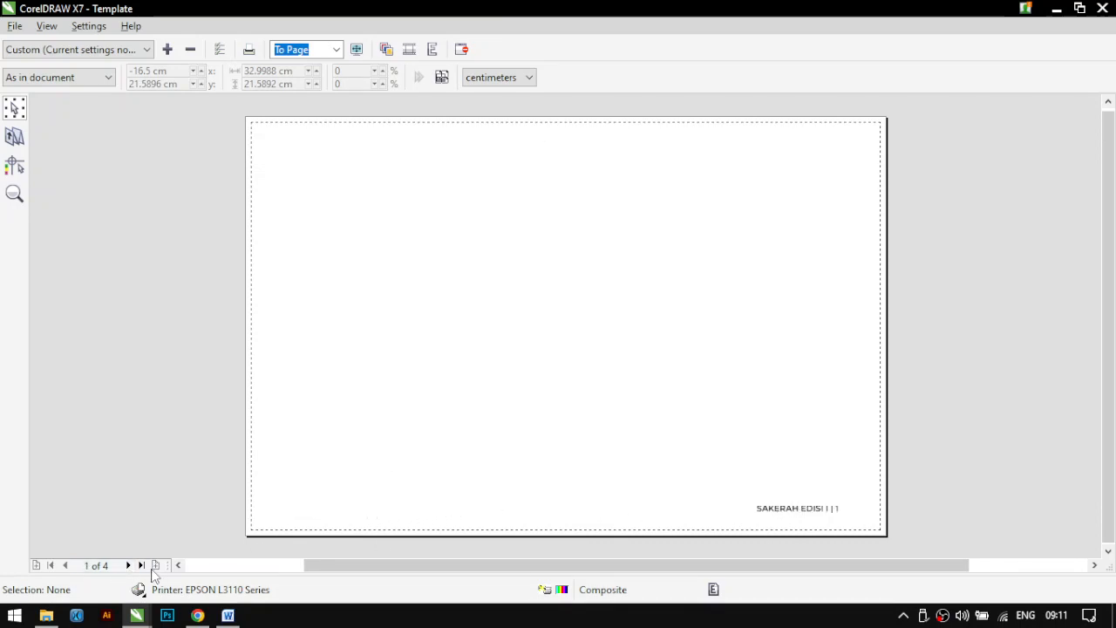
click(1102, 10)
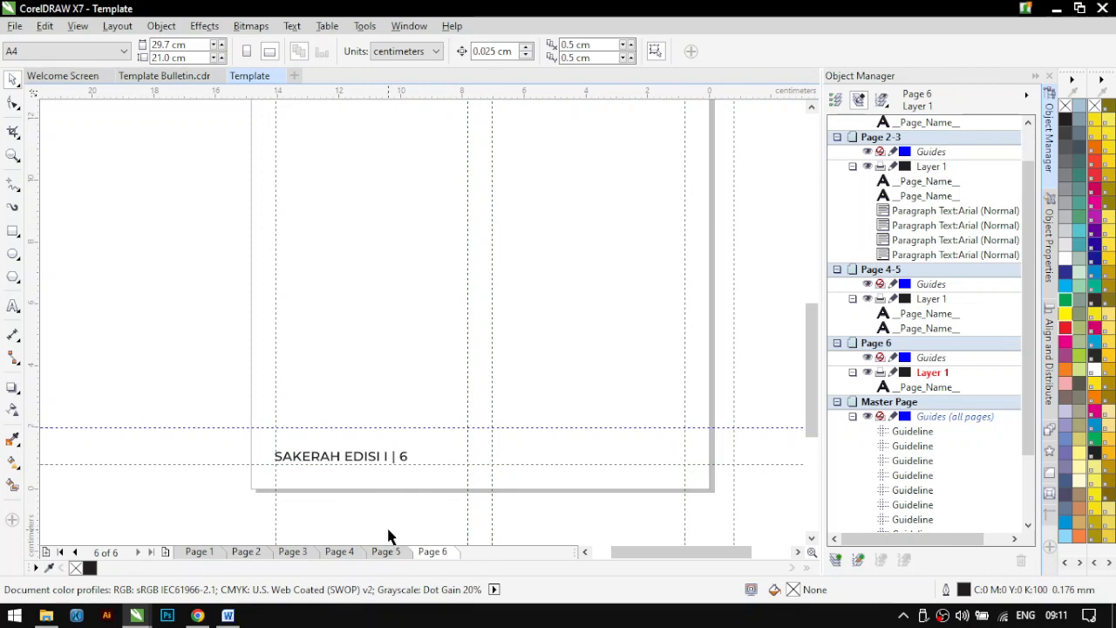
Collapse the contents of every page's Layer 1 and the master page's Guides (all pages) layer in the Object Manager
scroll(508, 485, down, 2)
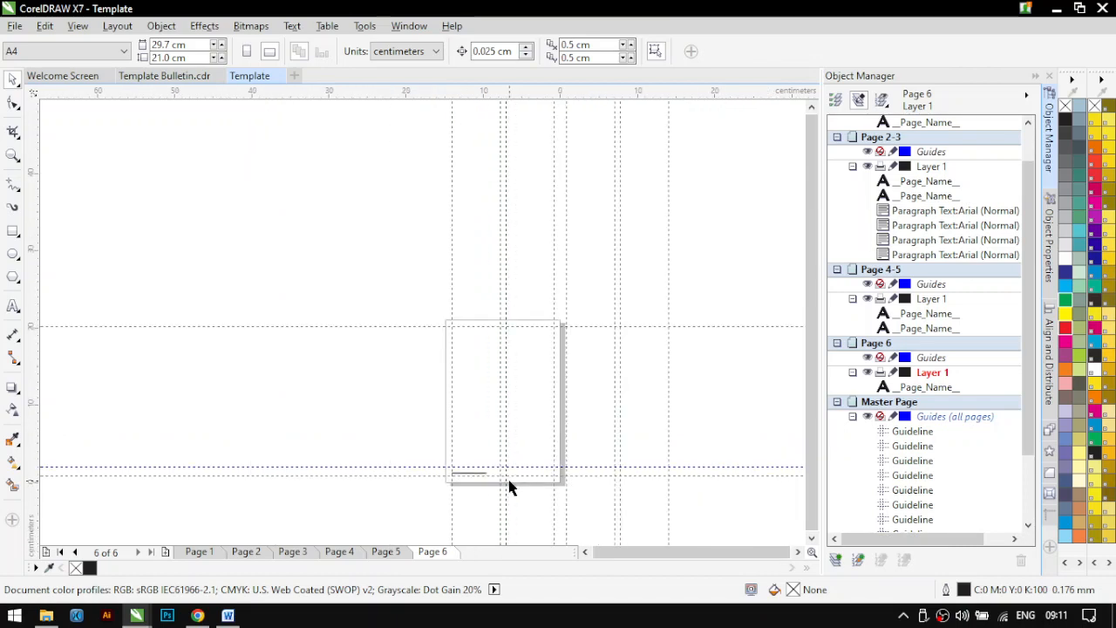
scroll(854, 164, up, 1)
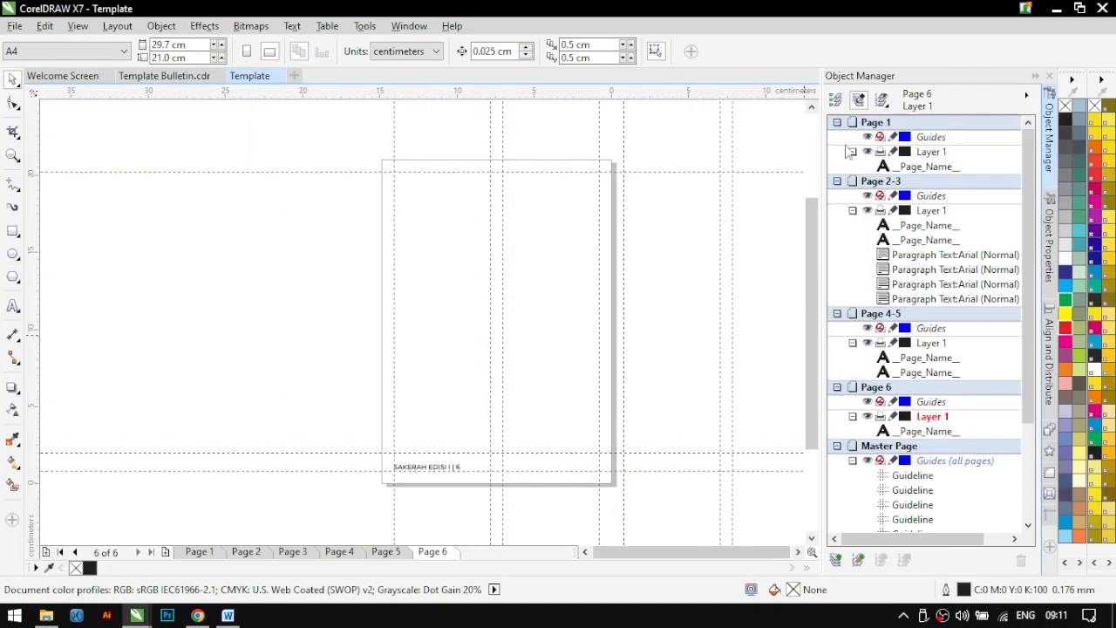
click(852, 153)
click(852, 197)
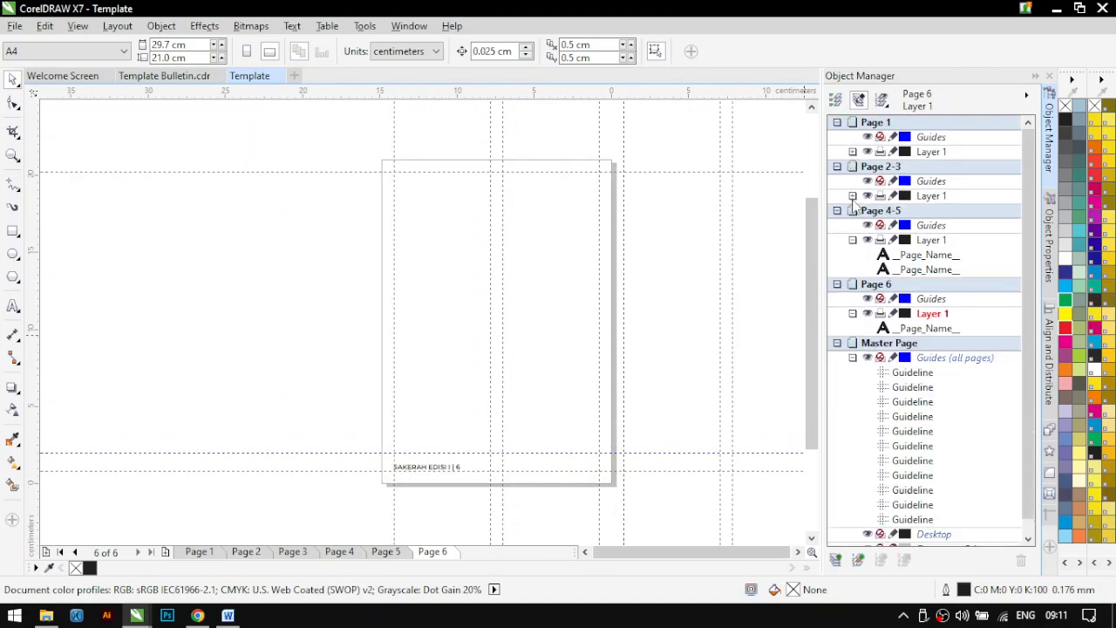
click(852, 240)
click(852, 285)
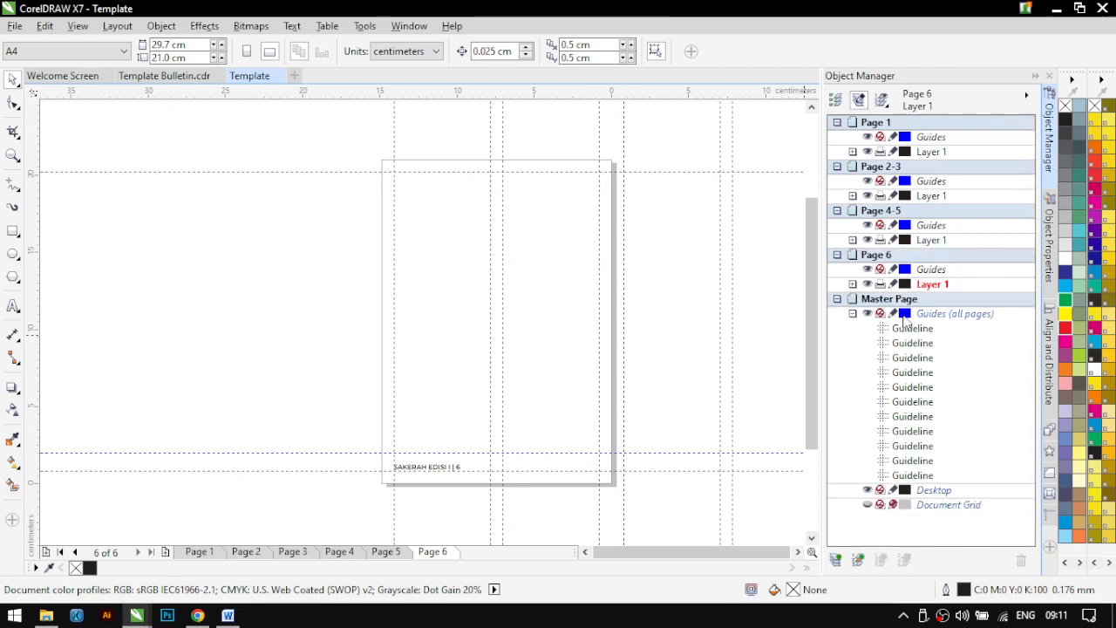
click(852, 313)
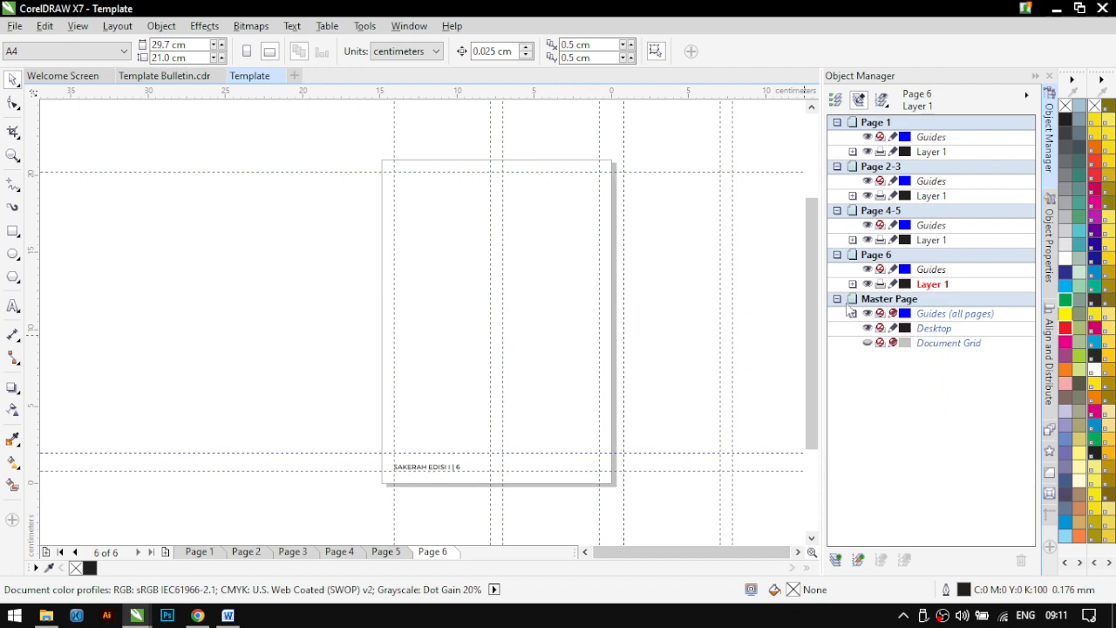
Collapse all page entries in the Object Manager, leaving only the Master Page entry expanded
click(837, 299)
click(837, 254)
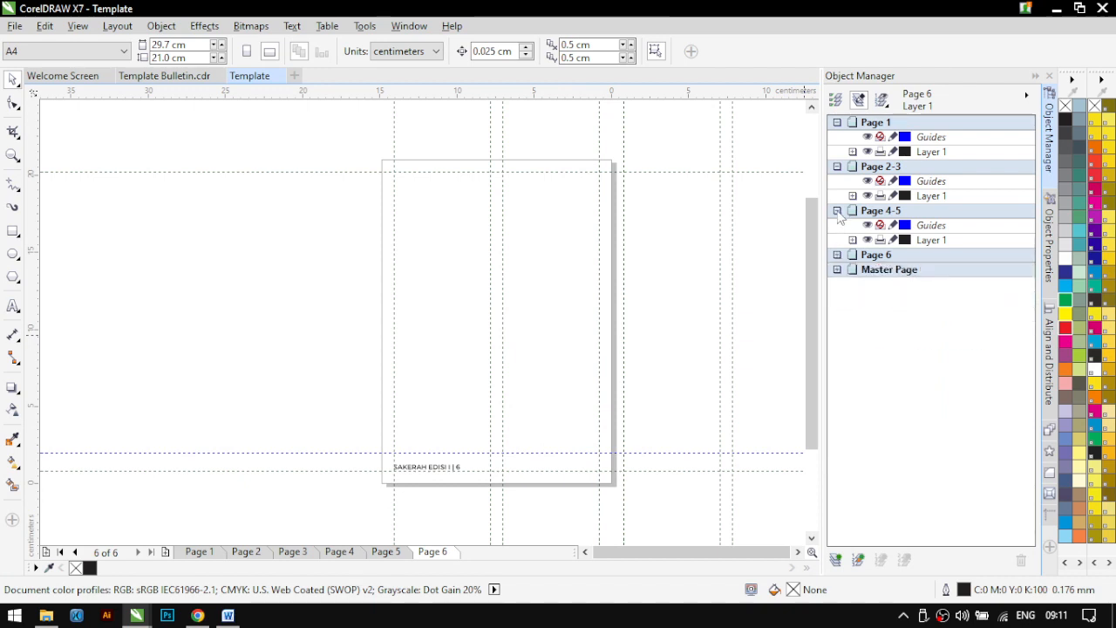
click(837, 210)
click(838, 166)
click(837, 122)
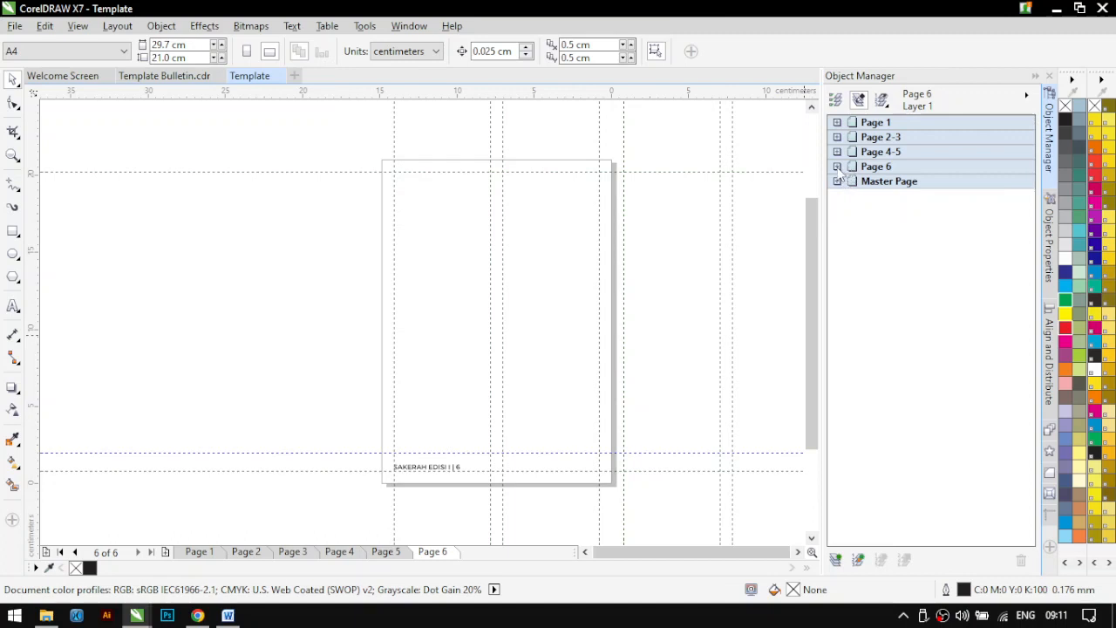
click(837, 180)
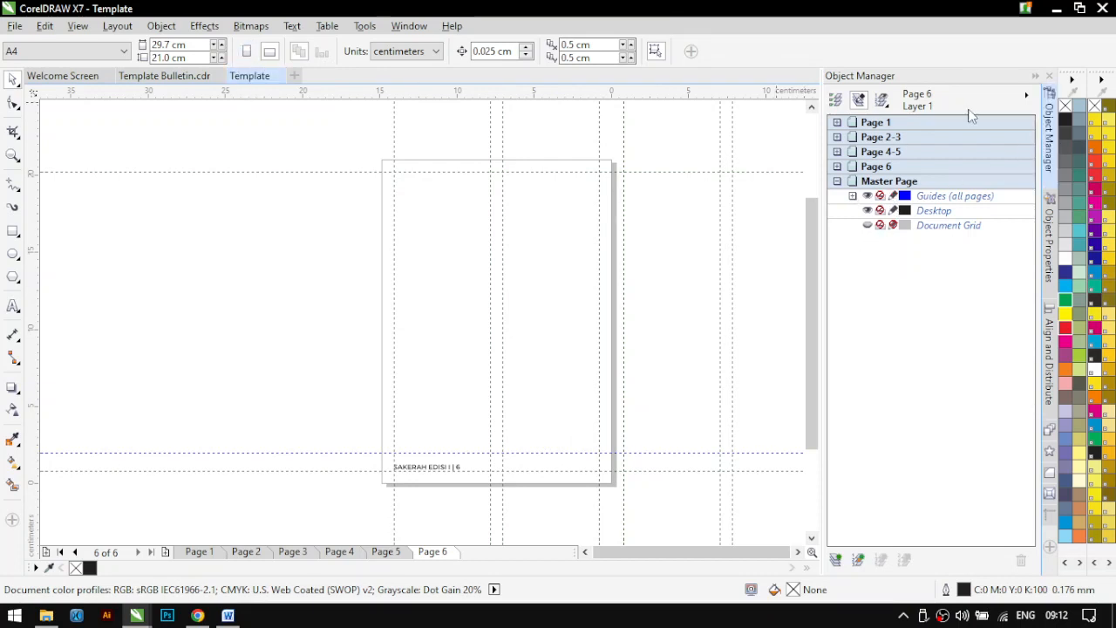
click(159, 26)
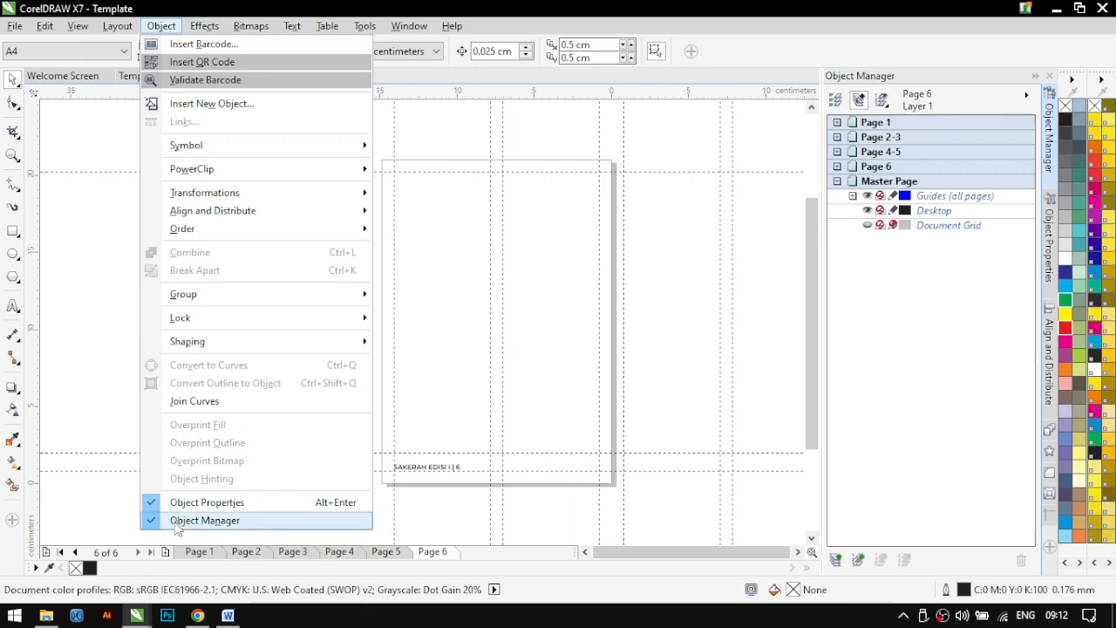
click(931, 272)
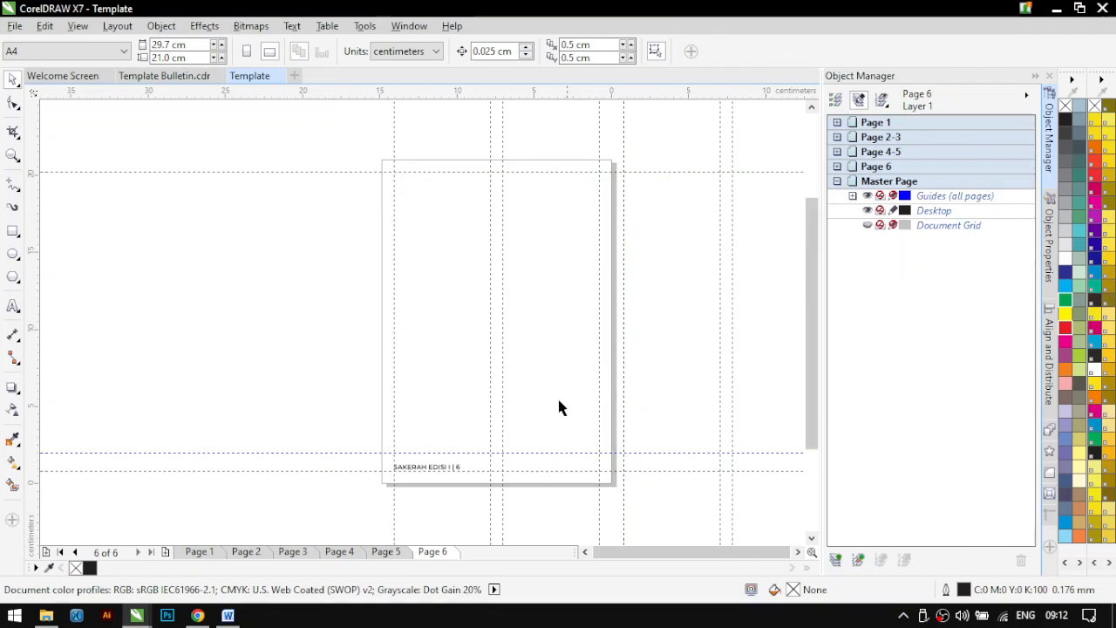
Hide the master guides, examine page 2's text frames and footer without them, and show the guides again
scroll(520, 451, up, 2)
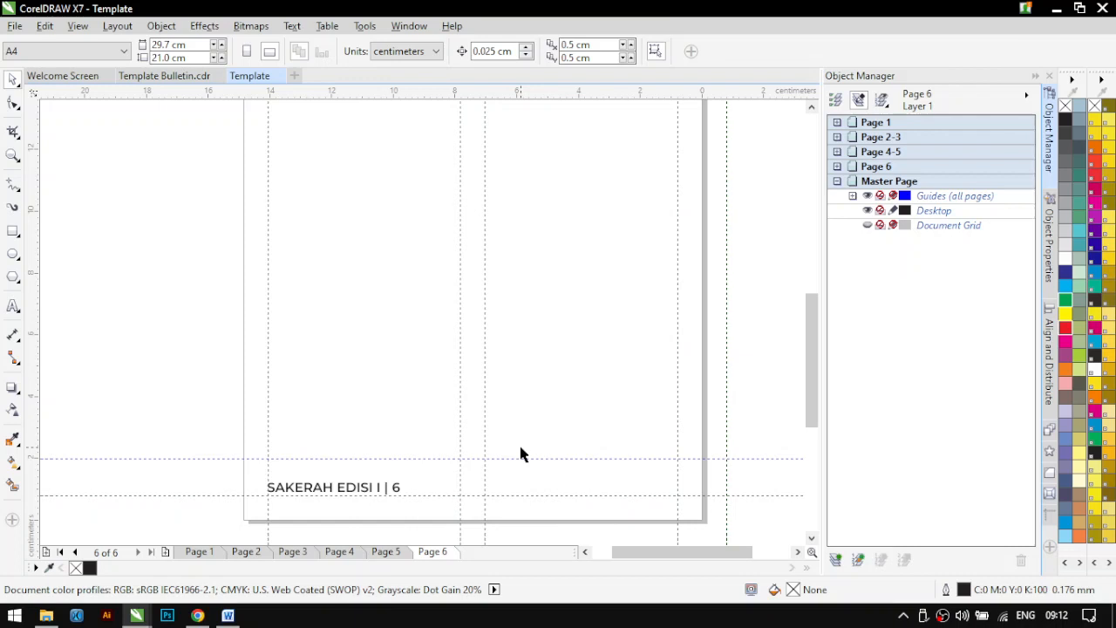
click(246, 552)
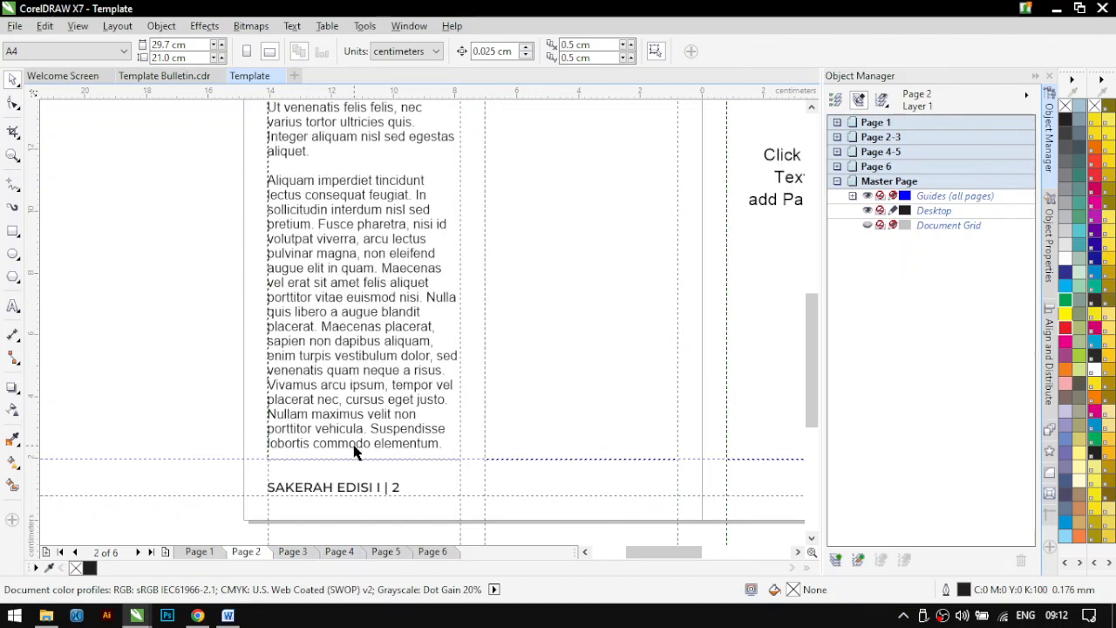
scroll(358, 448, down, 2)
scroll(380, 431, up, 2)
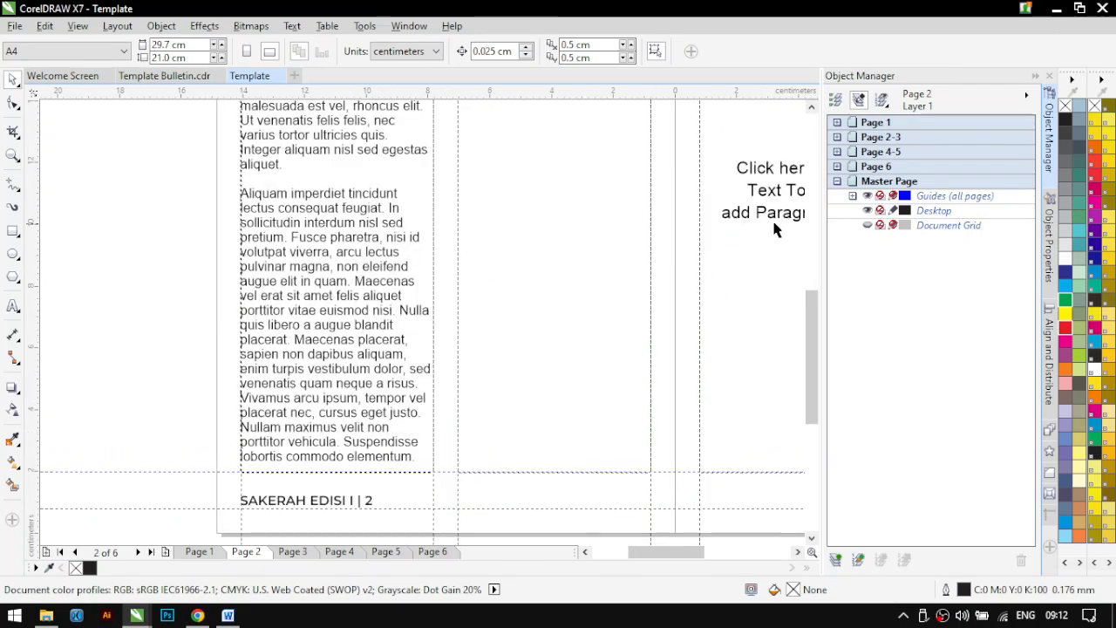
click(868, 199)
scroll(557, 303, down, 2)
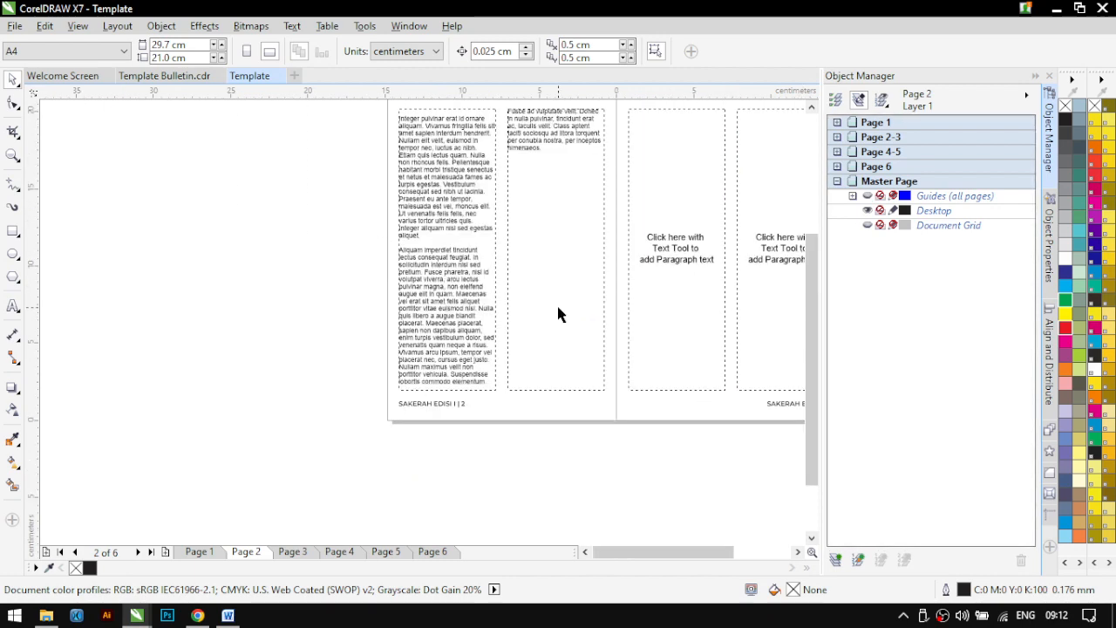
scroll(565, 299, up, 2)
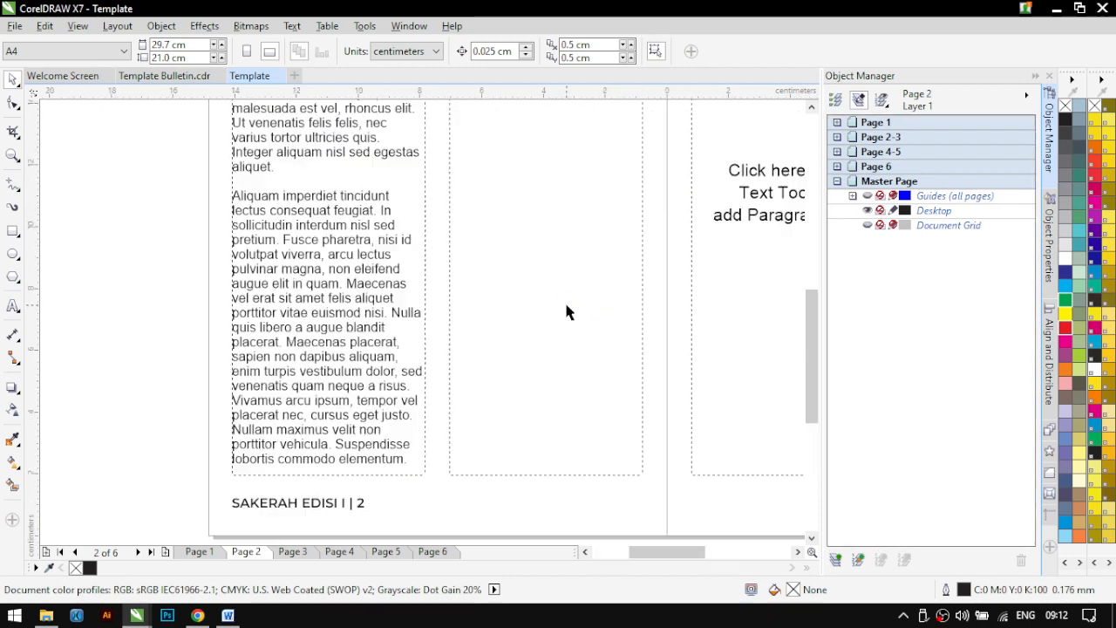
click(868, 197)
Collapse the Master Page entry in the Object Manager and fit page 1 in the view
click(838, 183)
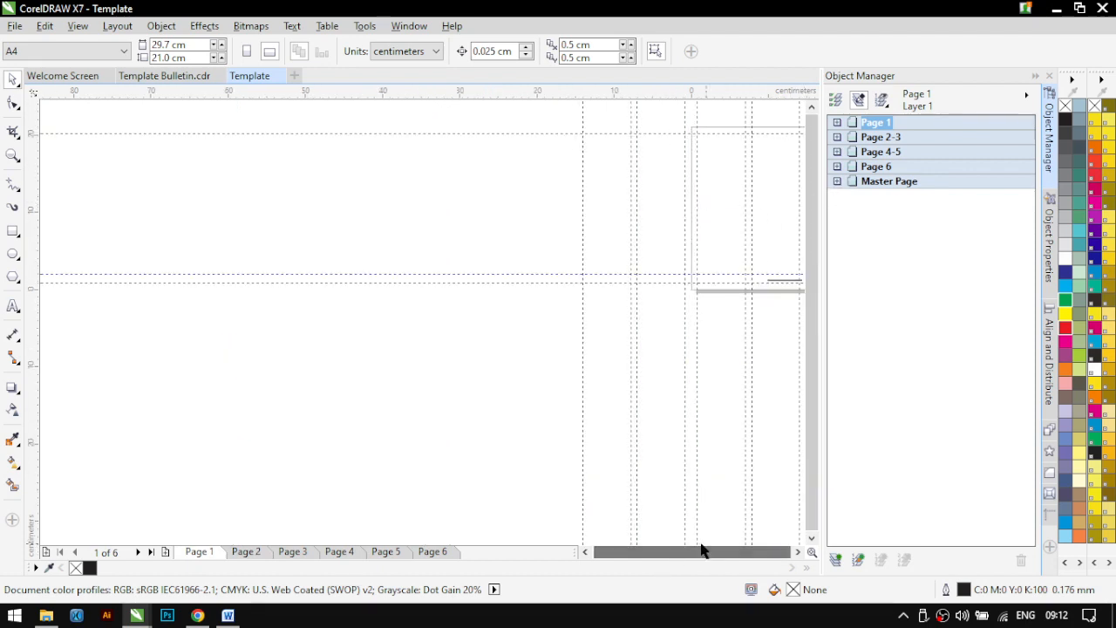
click(13, 156)
click(63, 51)
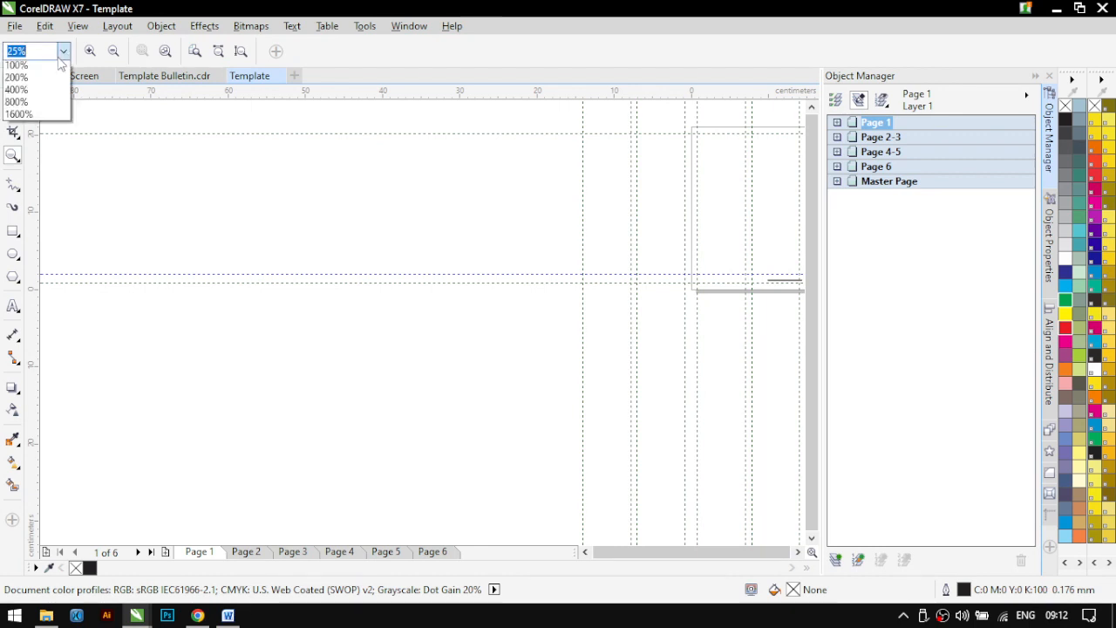
click(22, 79)
click(13, 79)
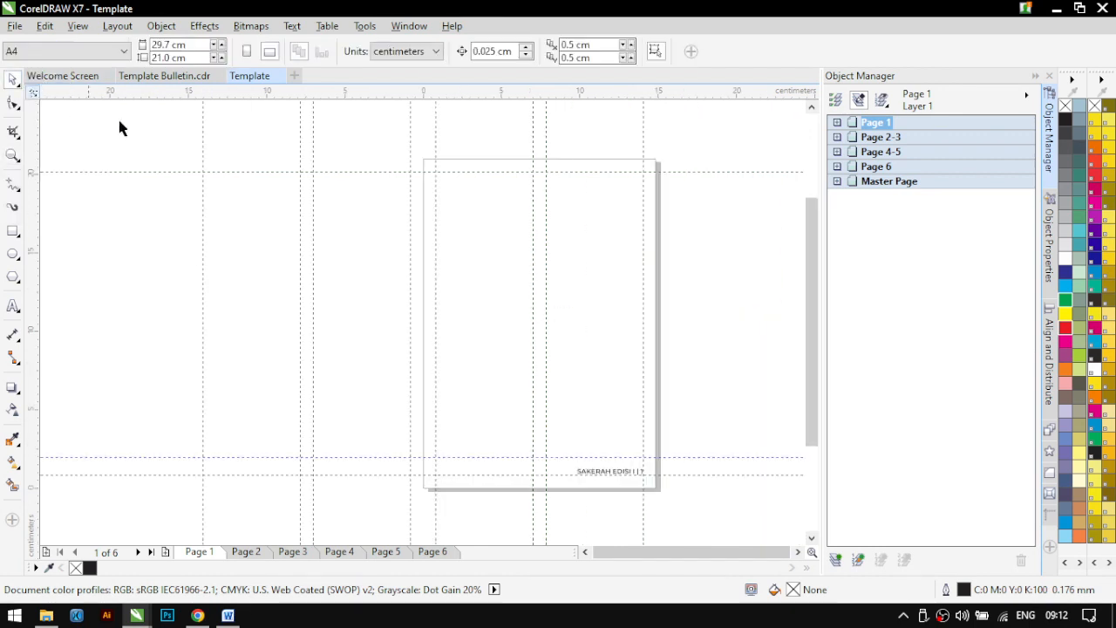
Examine the page 4-5 spread in full-screen preview and return to the drawing
click(330, 555)
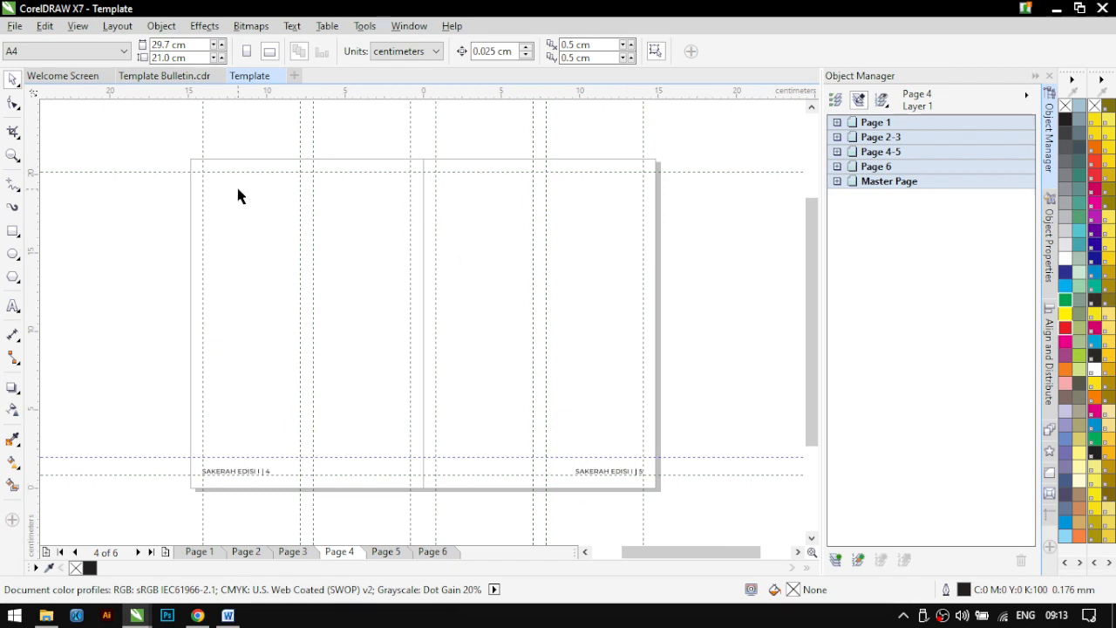
click(77, 26)
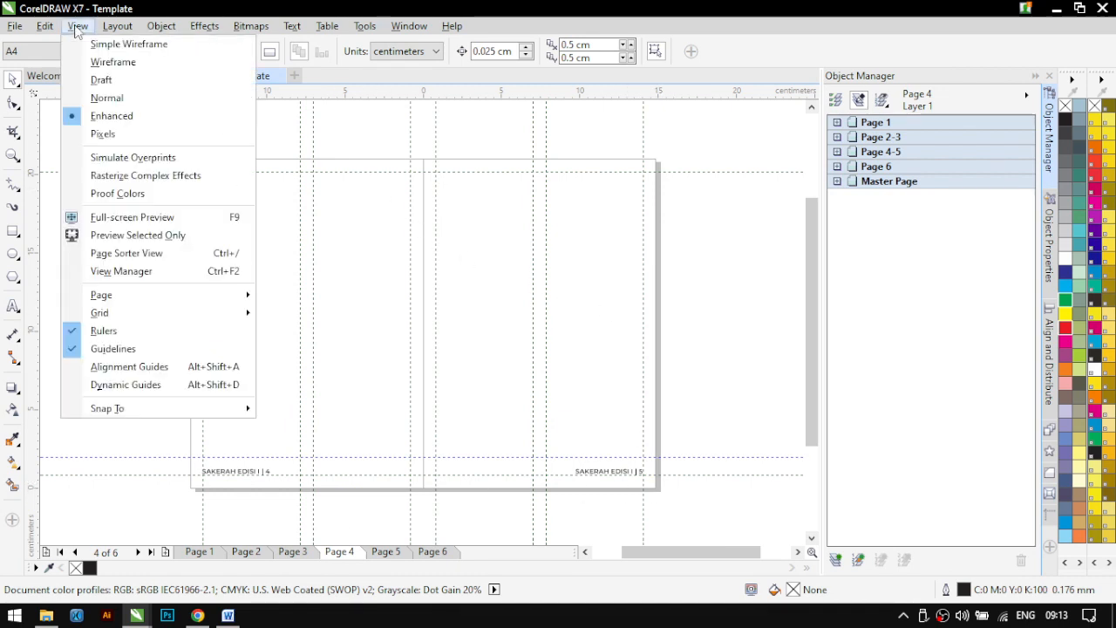
click(139, 218)
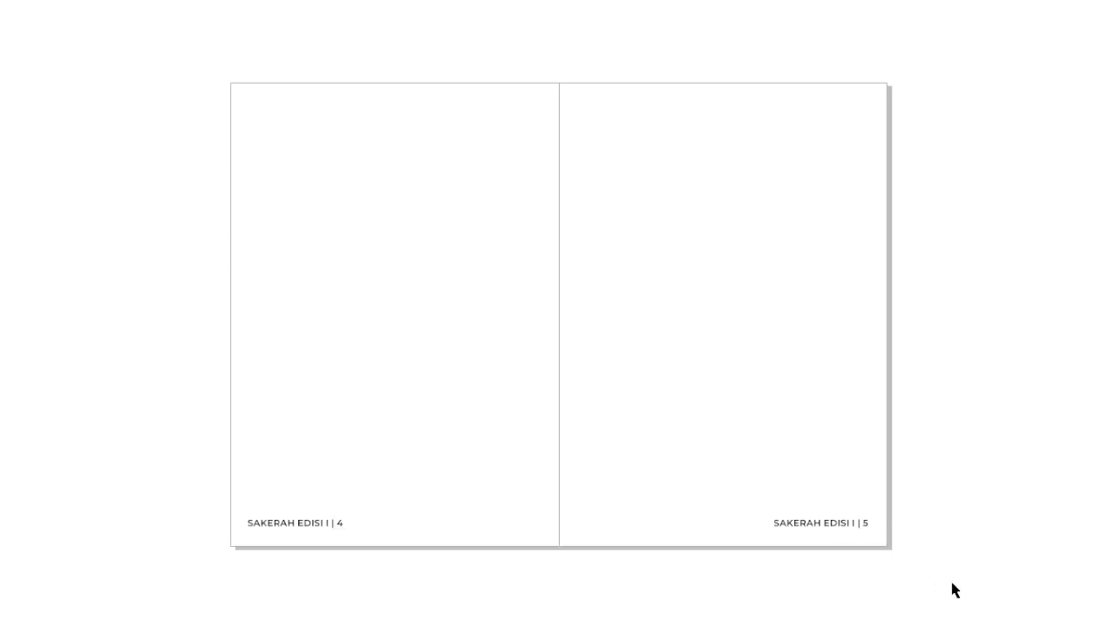
click(759, 570)
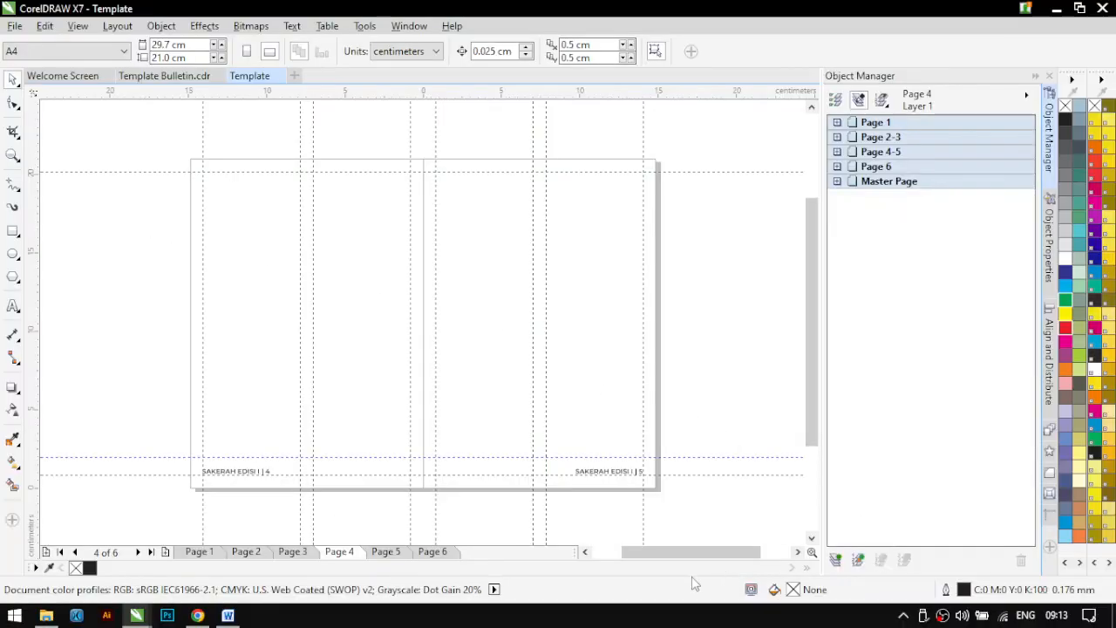
Examine the page 2-3 spread in full-screen preview, exit it and collapse the Object Manager
click(257, 555)
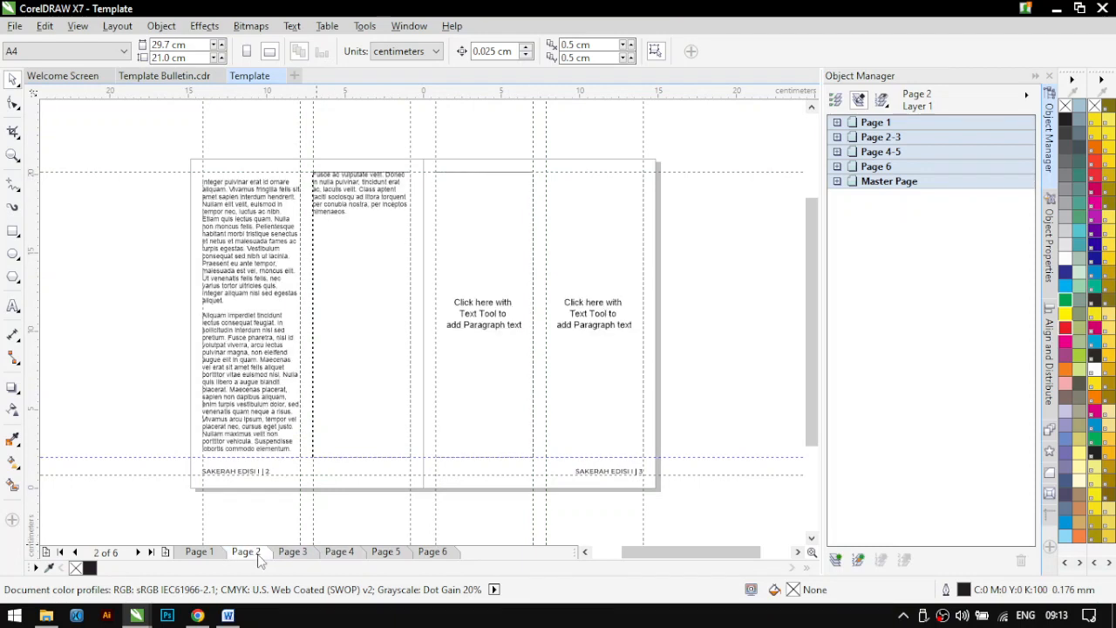
click(77, 26)
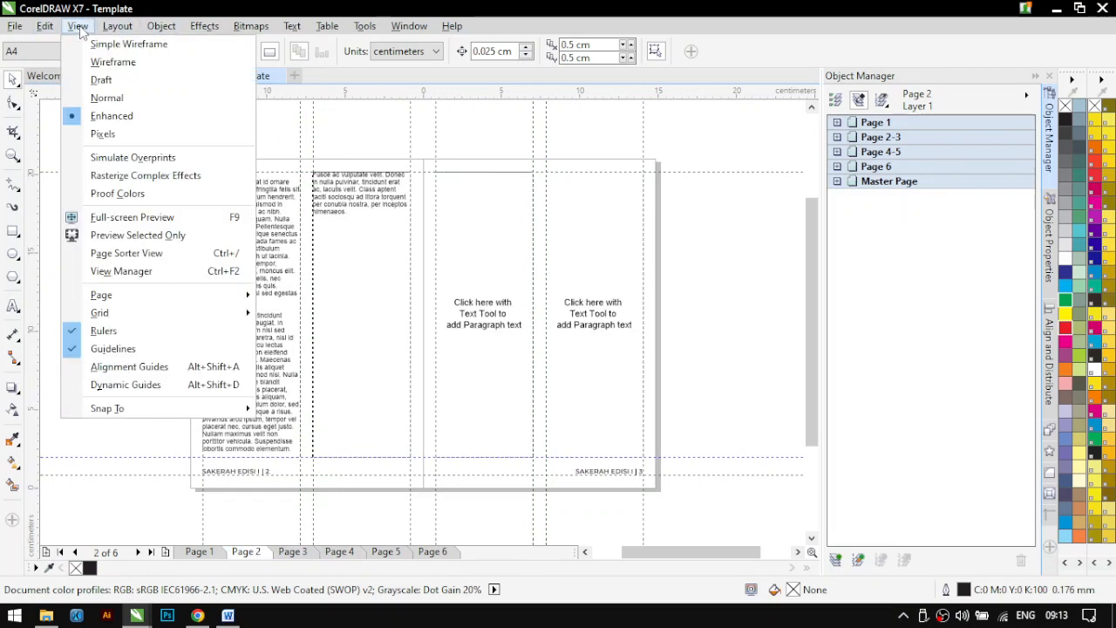
click(168, 218)
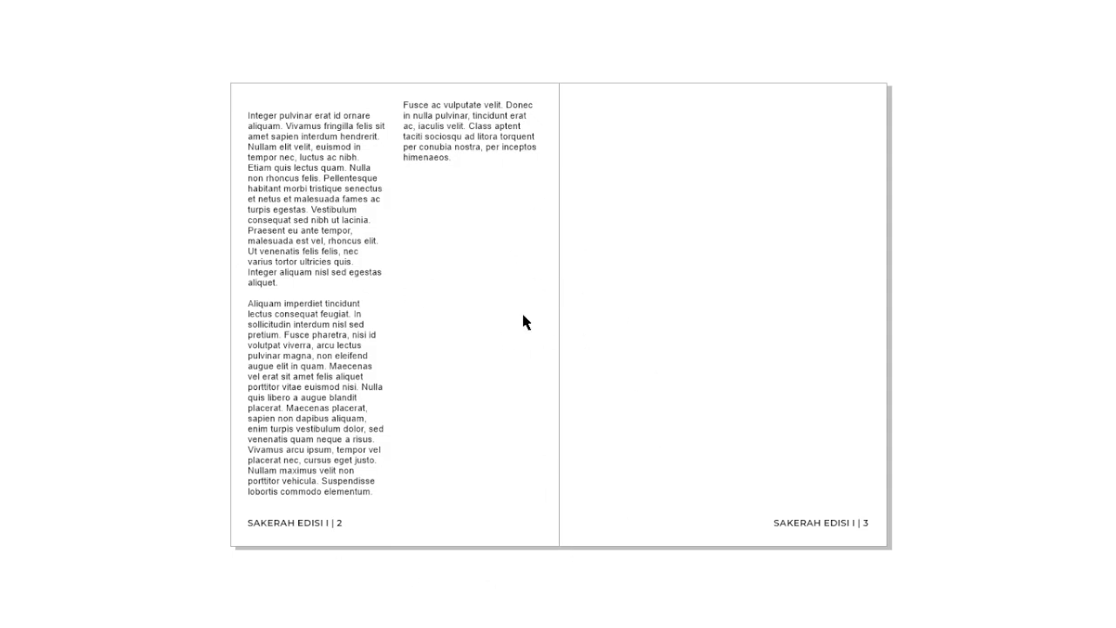
key(Escape)
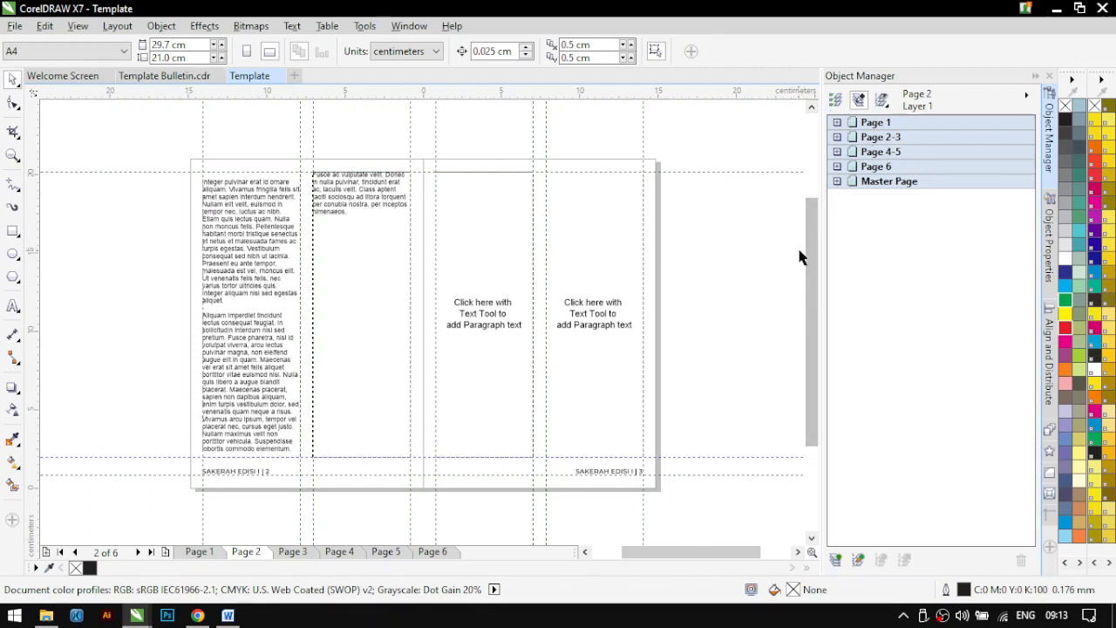
click(1035, 78)
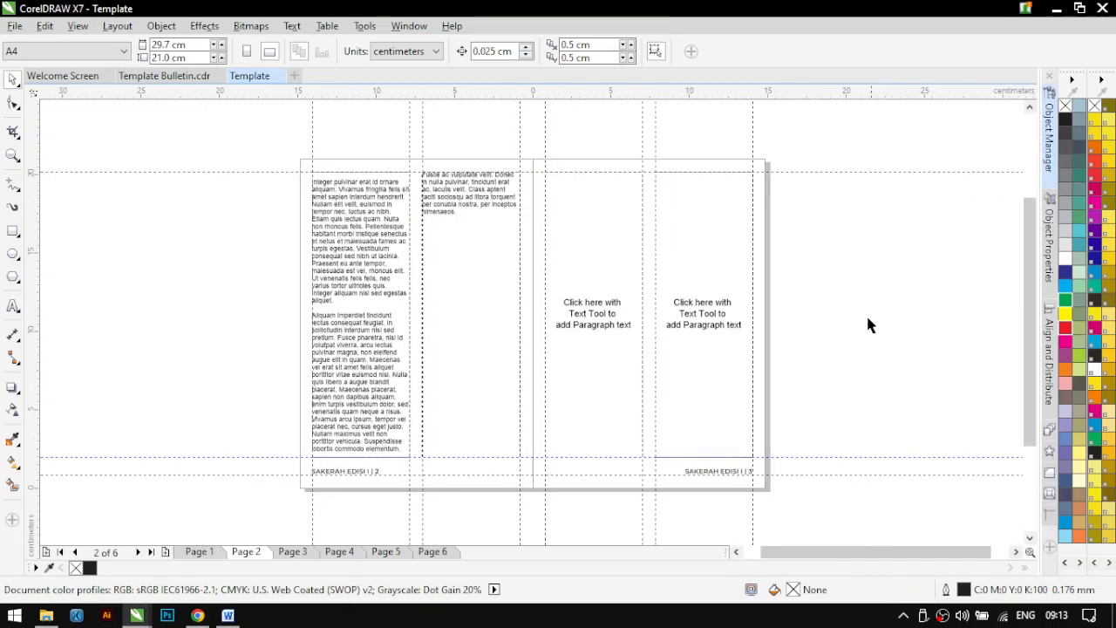